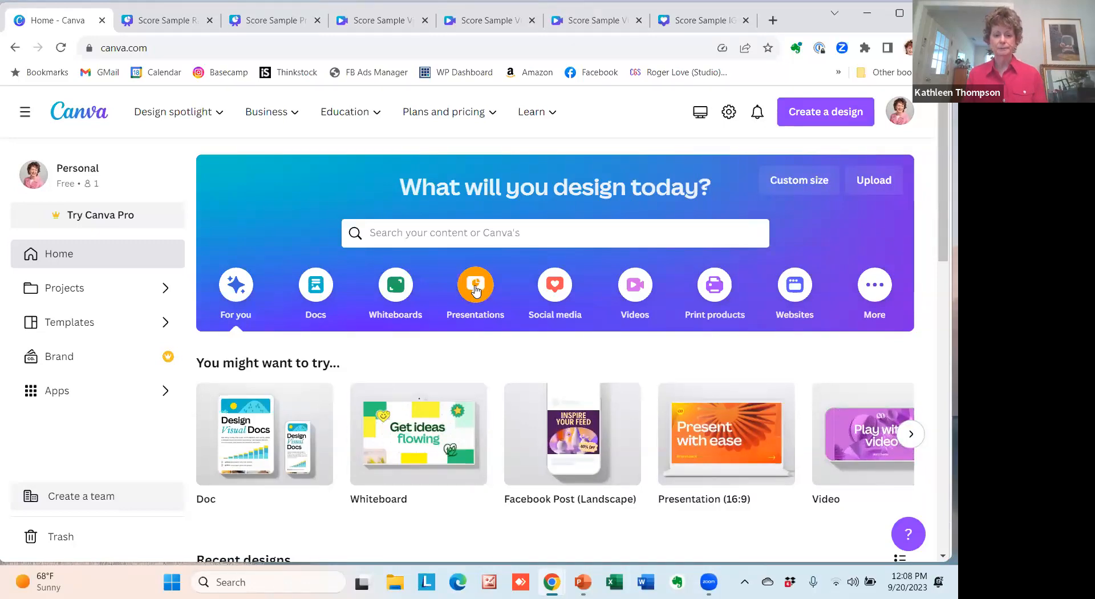
Create a blank Presentation (4:3) design and browse the suggested templates.
left_click(477, 289)
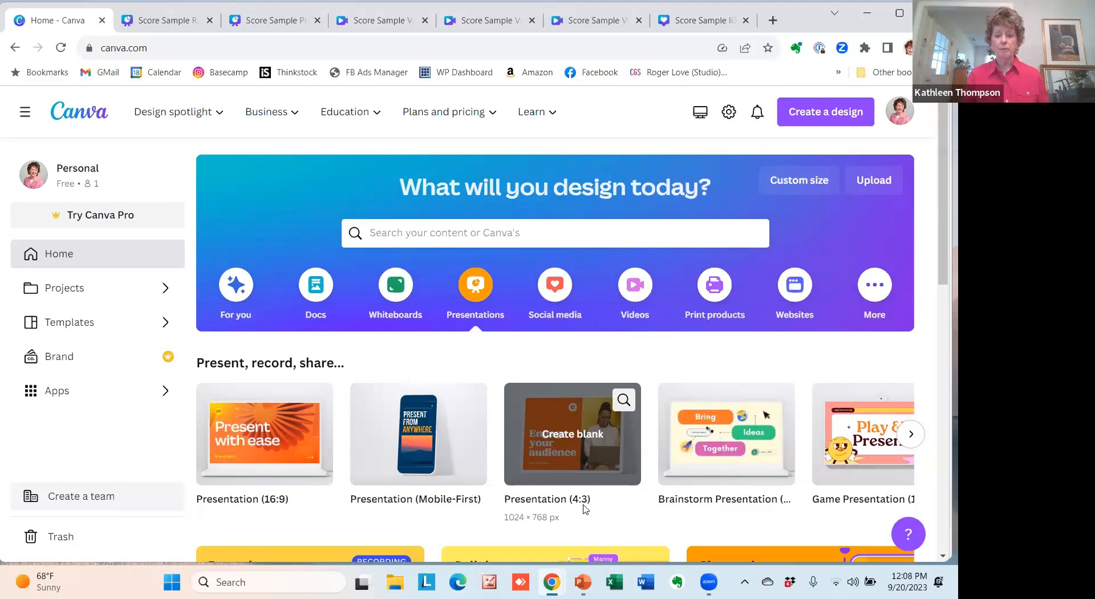
left_click(577, 463)
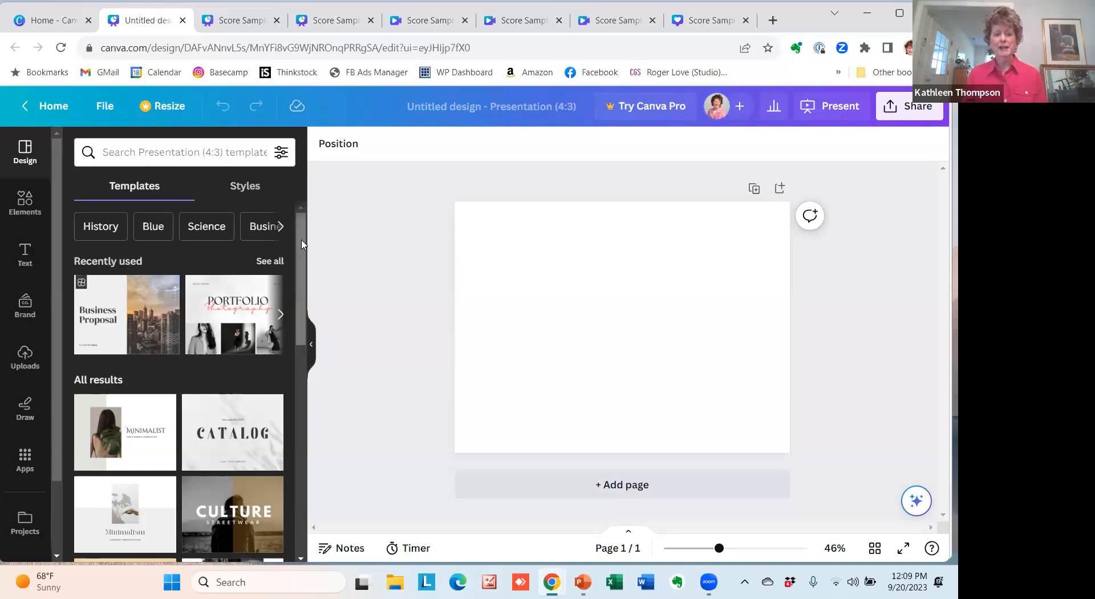
left_click_drag(302, 235, 290, 381)
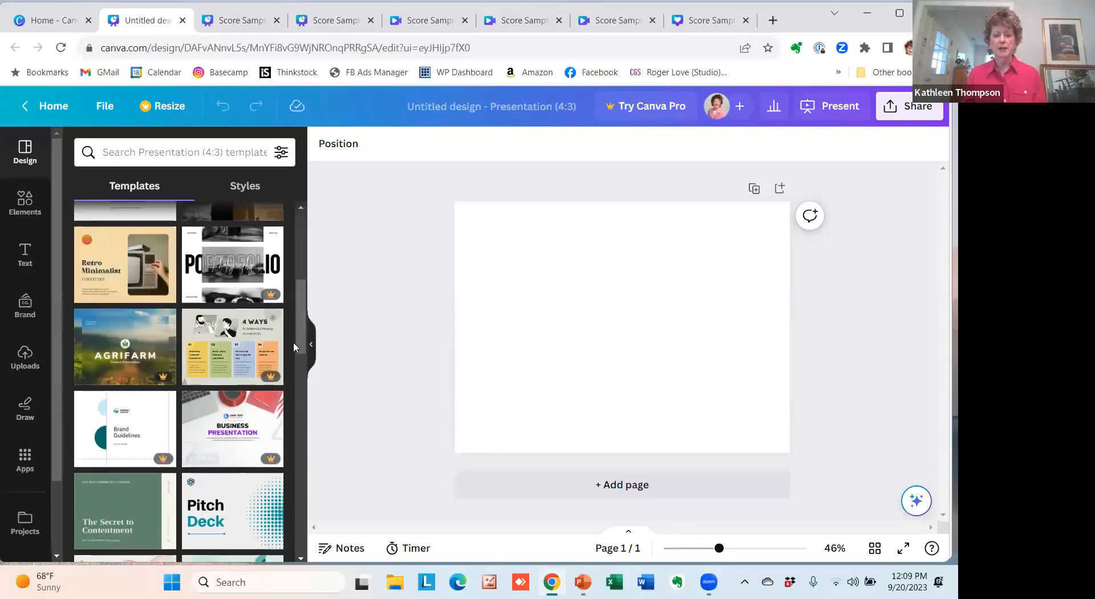
left_click_drag(299, 314, 298, 247)
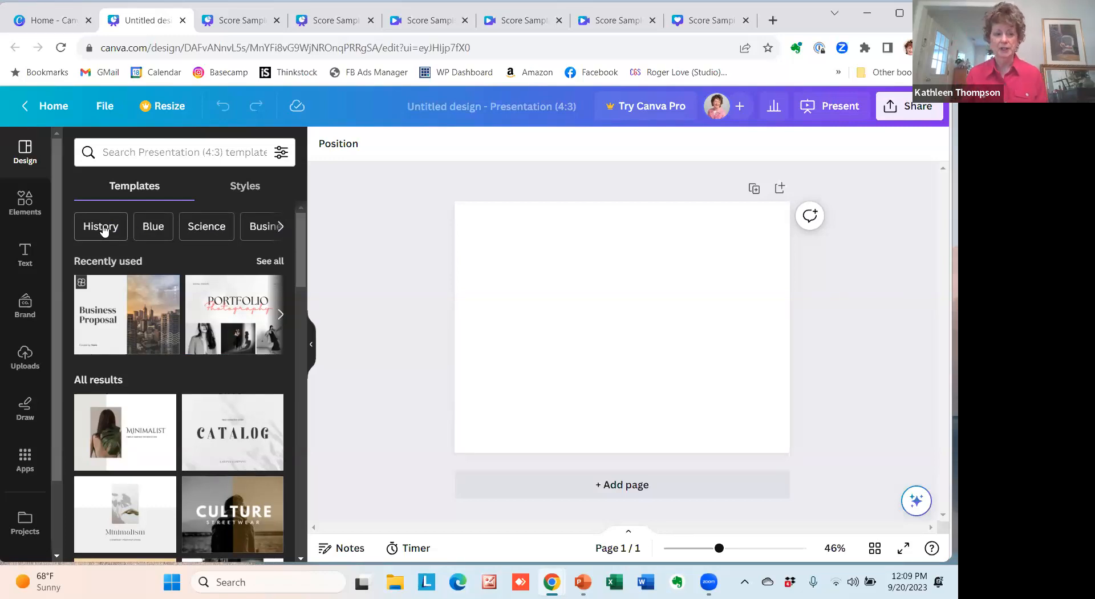
Search the presentation templates for "modern minimalist" using the recent search and look through the matching designs.
left_click(140, 153)
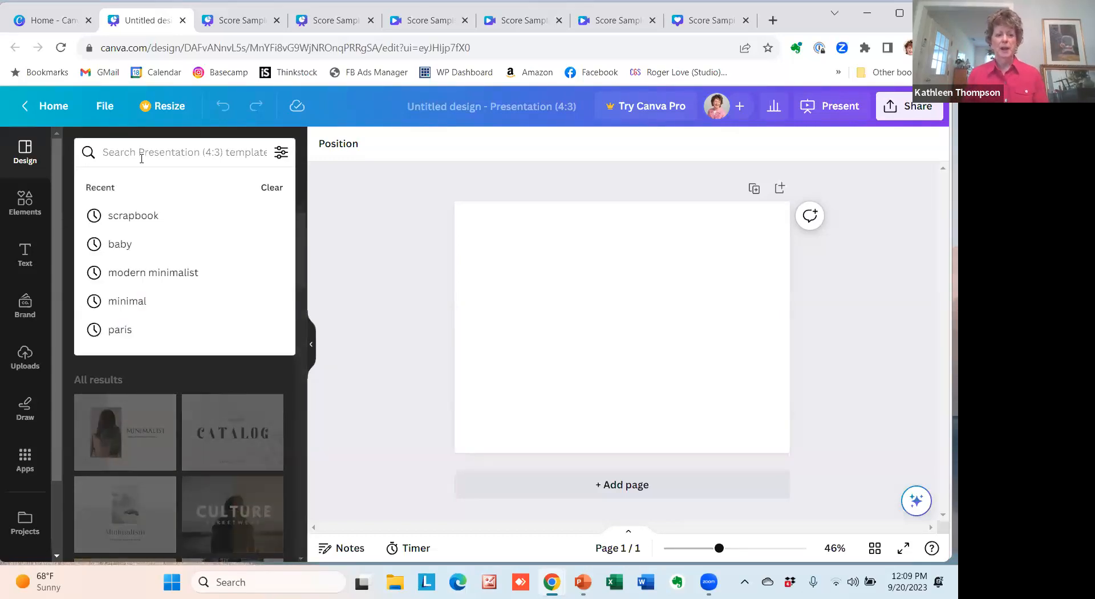
left_click(159, 277)
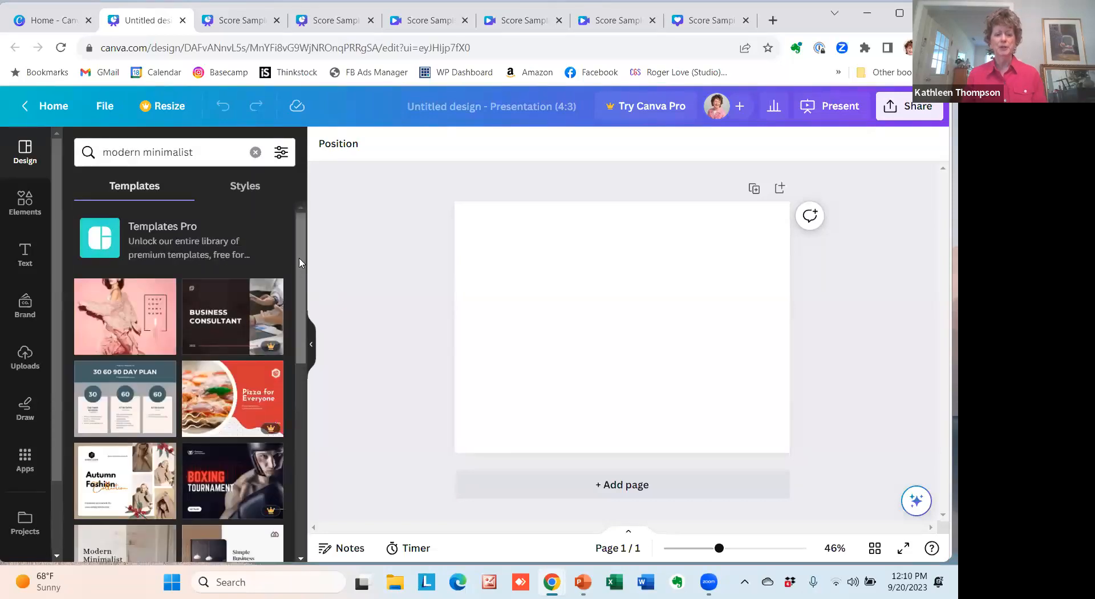
left_click_drag(301, 264, 306, 305)
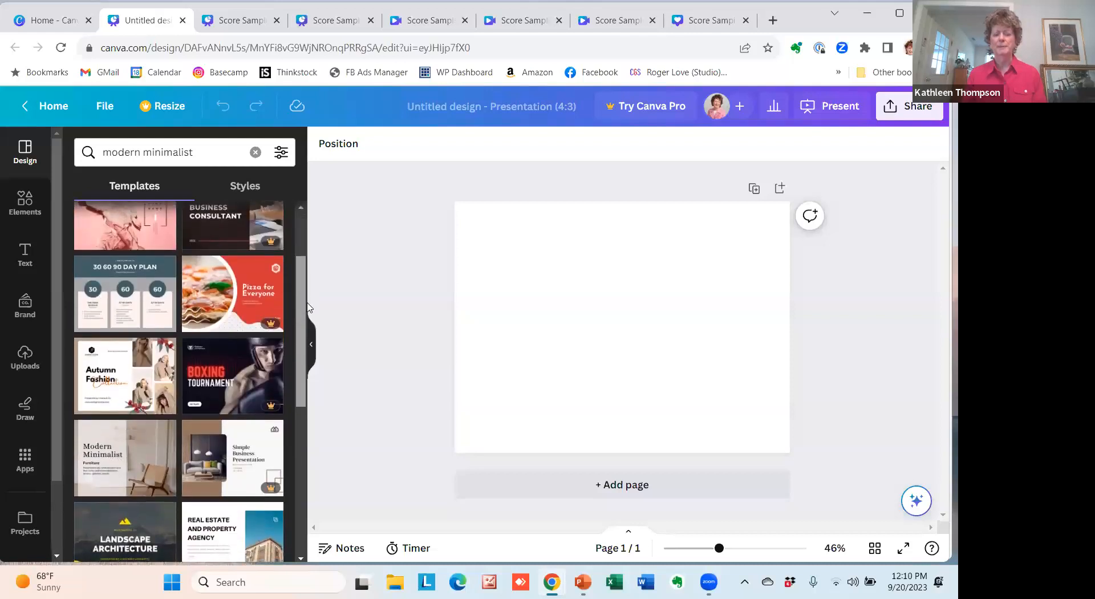
left_click_drag(308, 308, 308, 277)
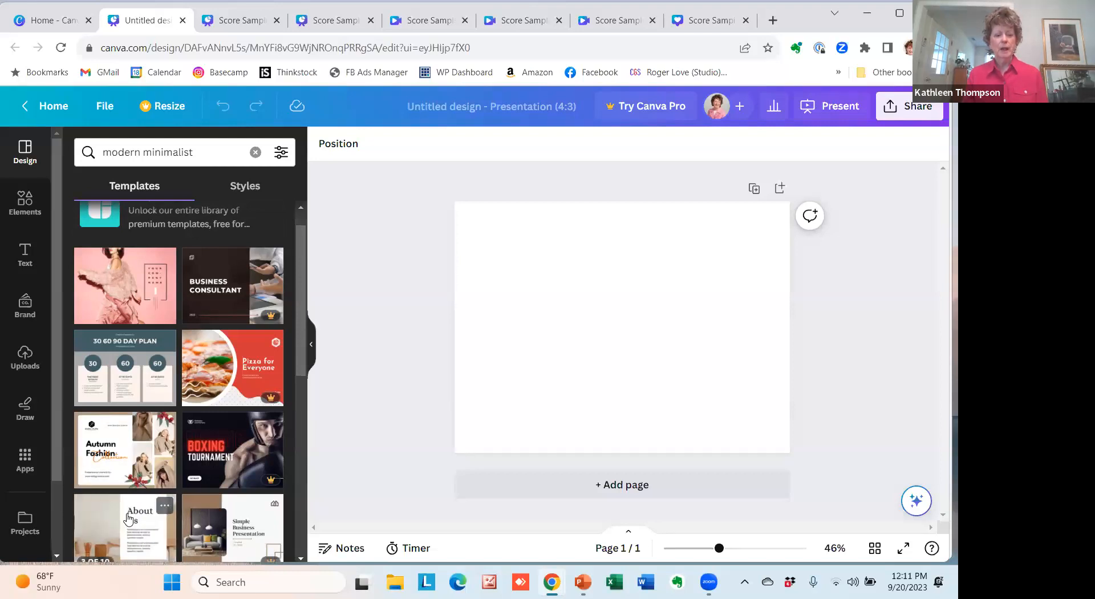
Open the Modern Minimalist furniture template, apply all 10 pages to the blank presentation and look over the pages.
left_click(108, 525)
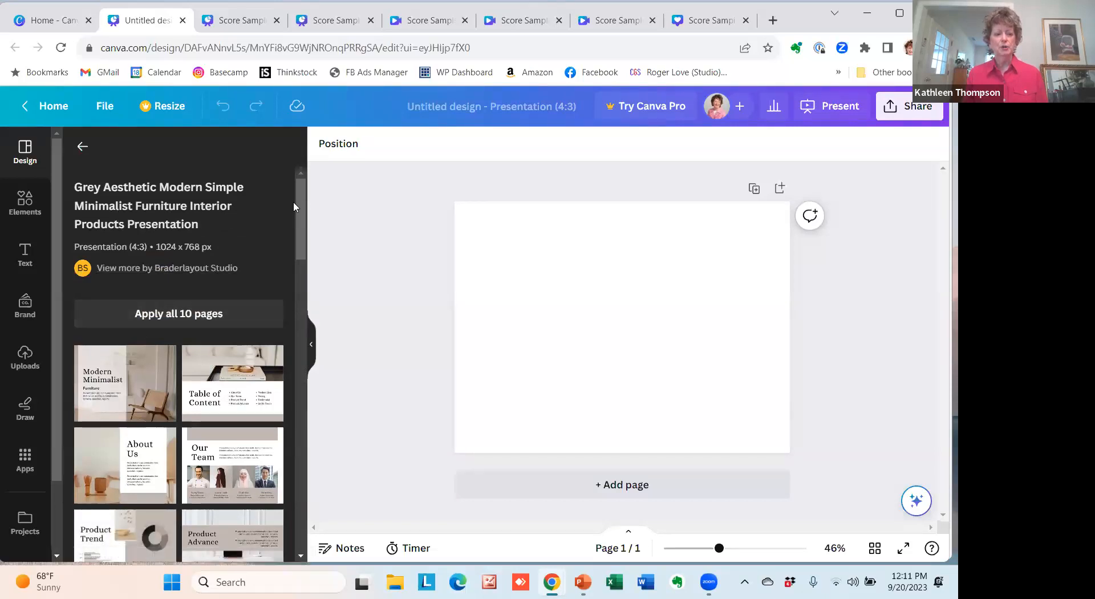
left_click_drag(301, 208, 302, 246)
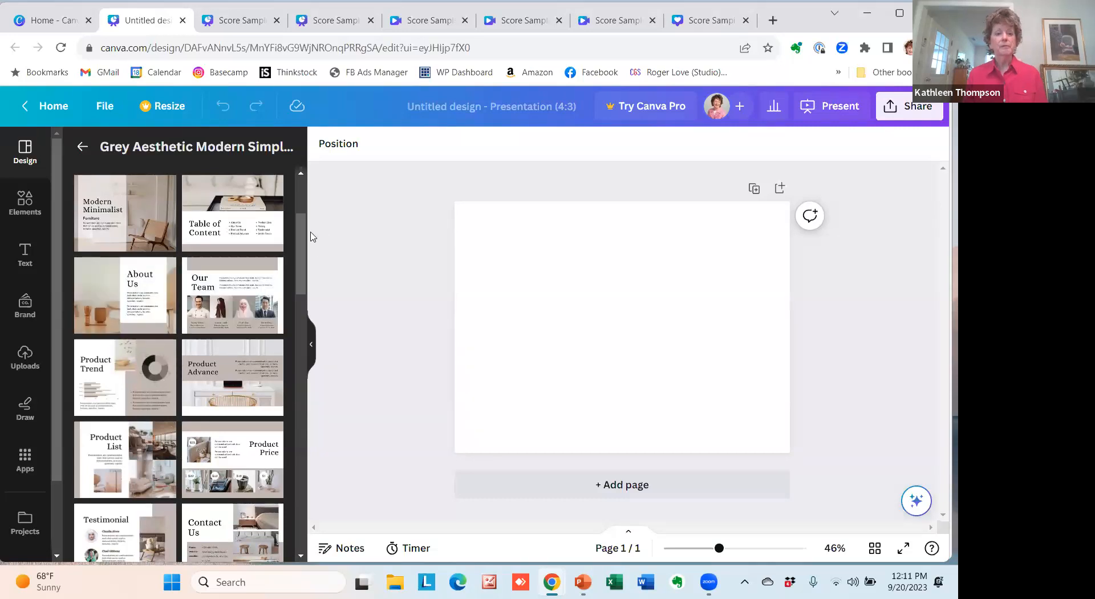
scroll(210, 241, "up", 3)
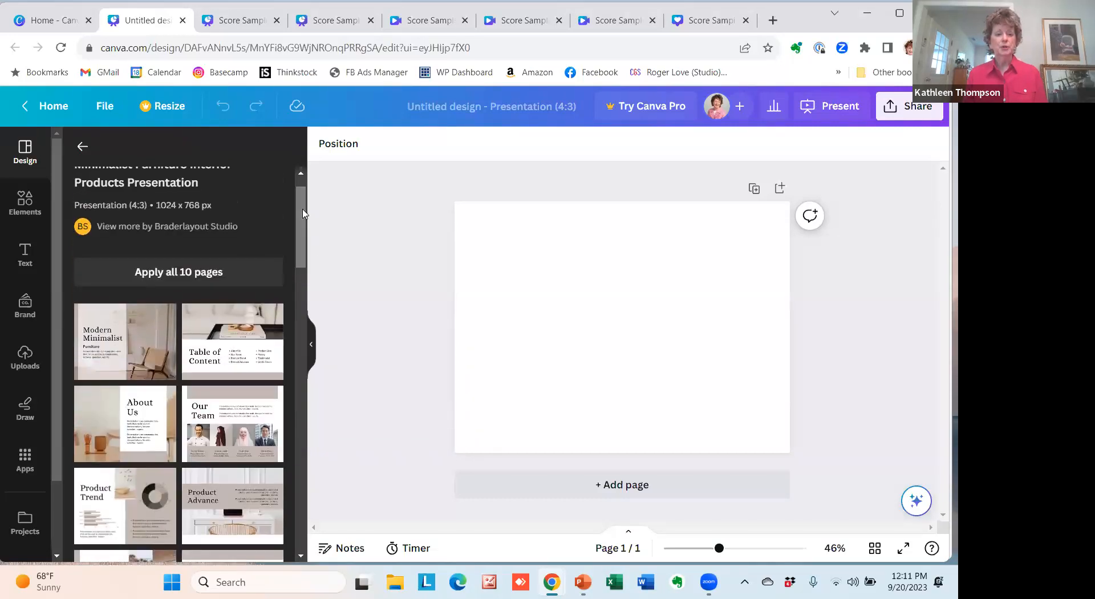
left_click(163, 273)
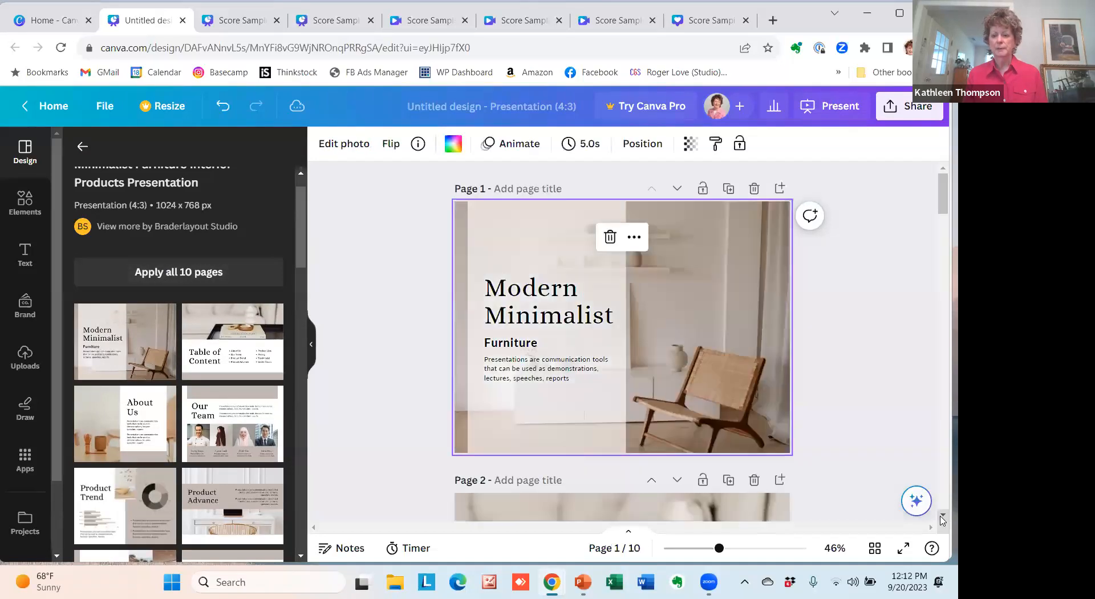
scroll(943, 516, "down", 10)
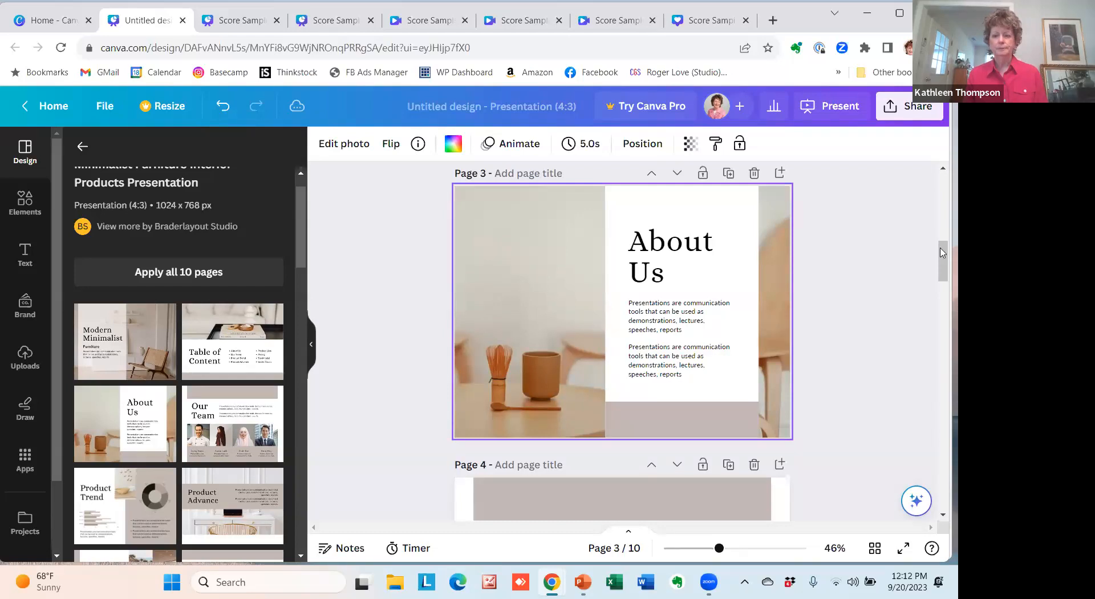
left_click_drag(942, 253, 942, 193)
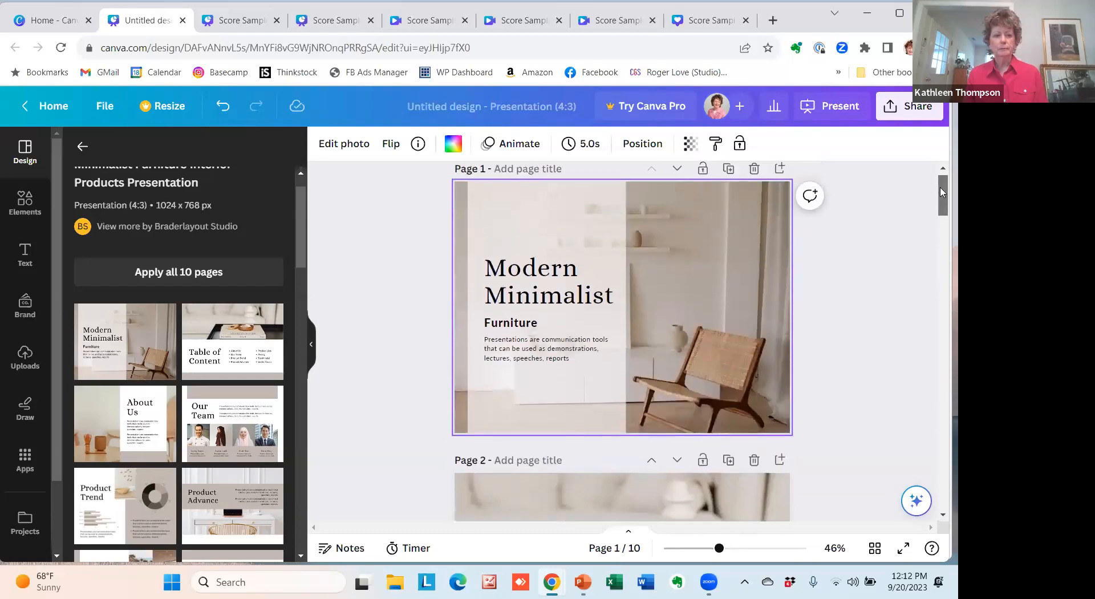
Switch to the already opened Score Sample Raw Presentation design.
left_click(50, 20)
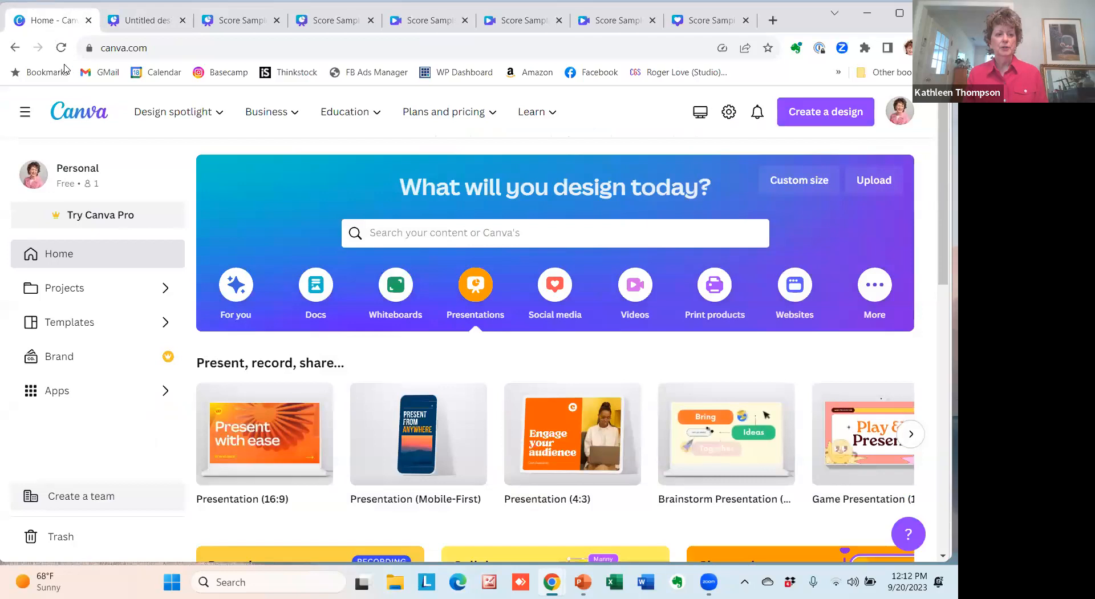
mouse_move(121, 112)
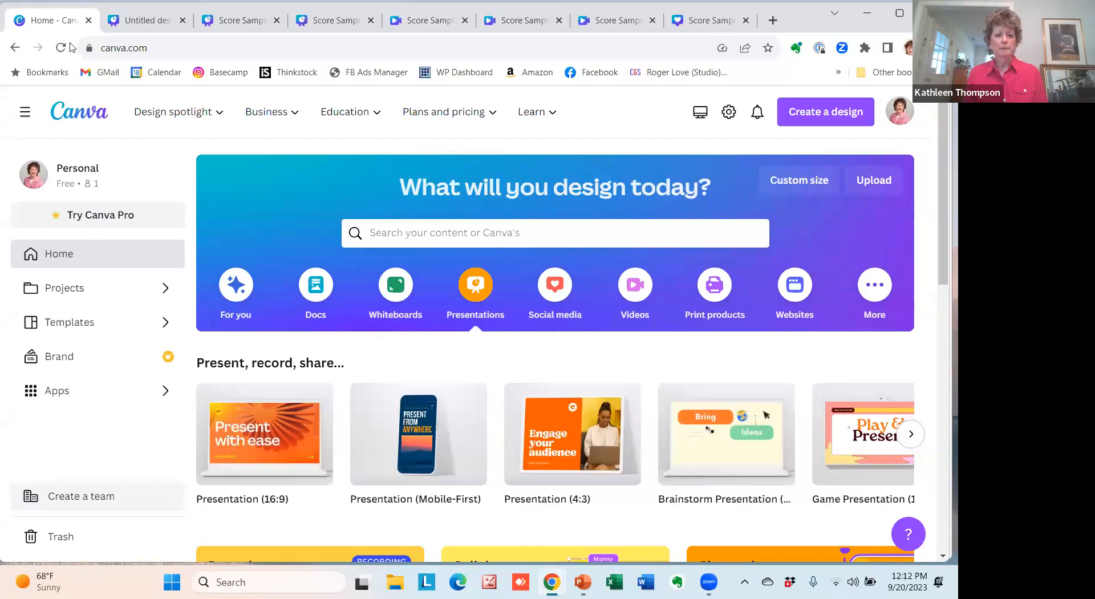
left_click_drag(68, 8, 70, 43)
left_click(146, 57)
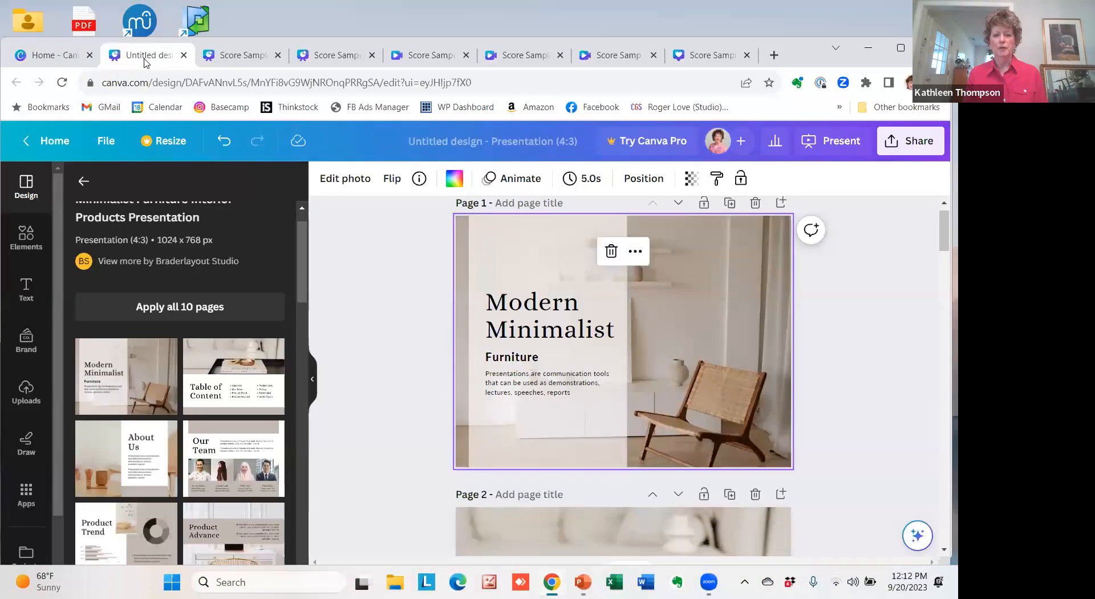
left_click(251, 64)
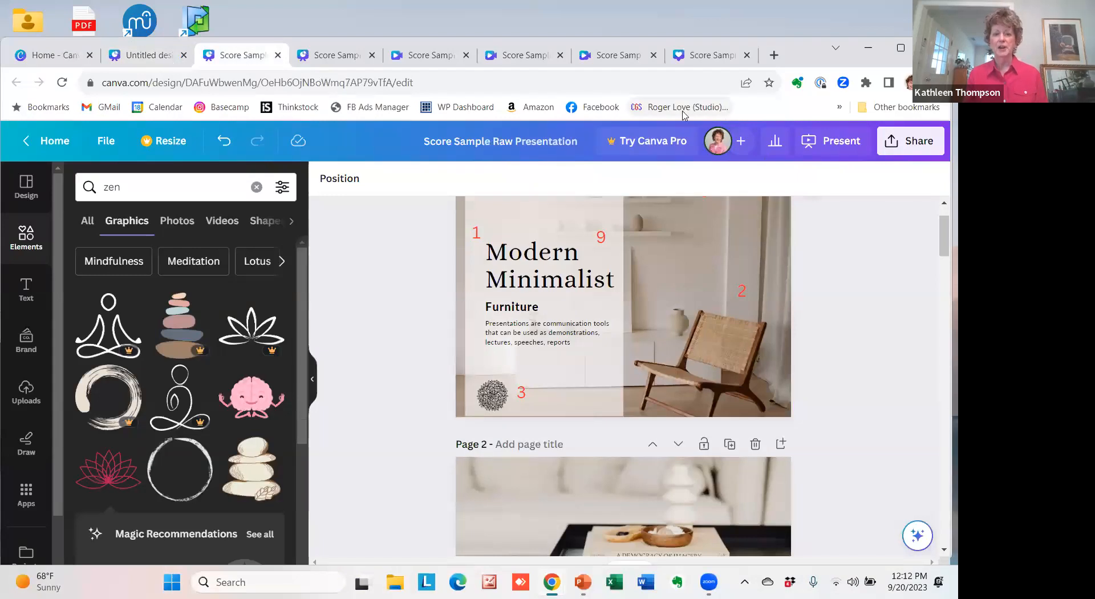
Group the Modern Minimalist title with the Furniture subtitle on page 1.
left_click(679, 282)
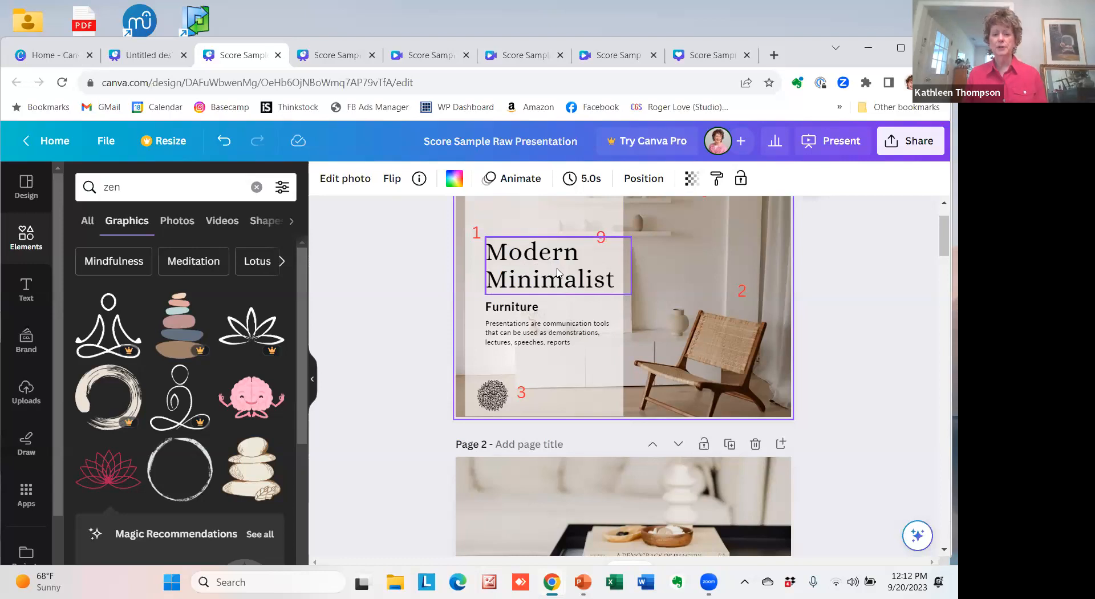
left_click(505, 286)
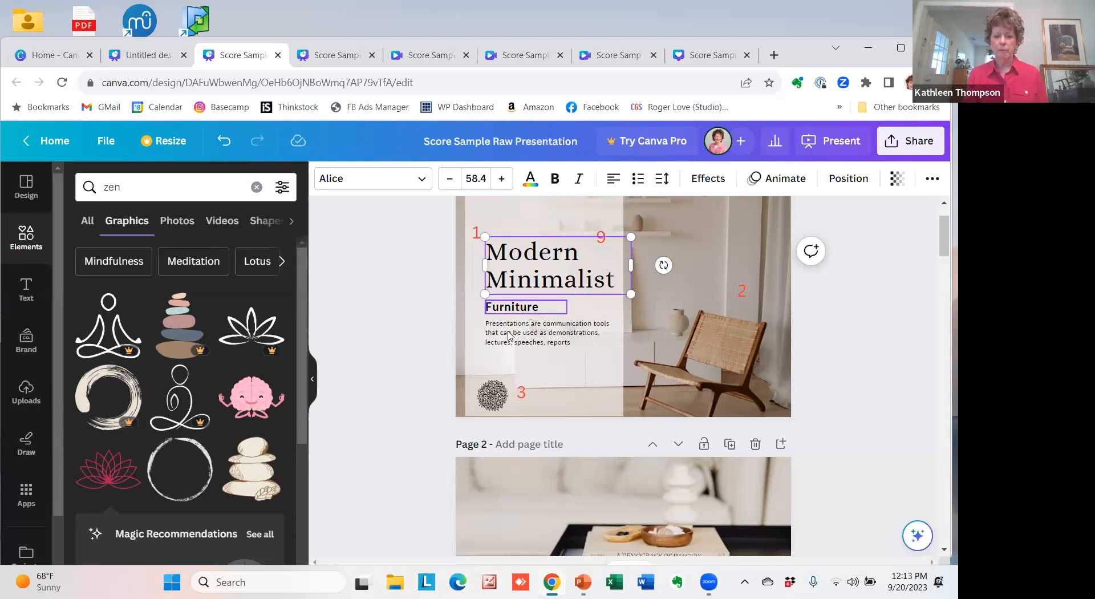
left_click(501, 339, "shift")
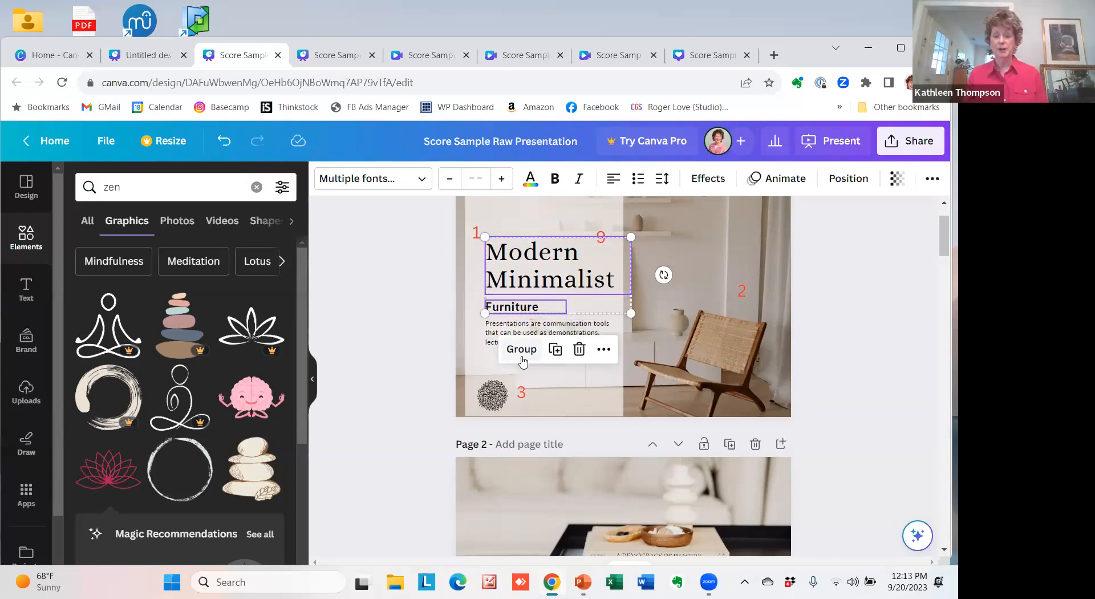
left_click(521, 357)
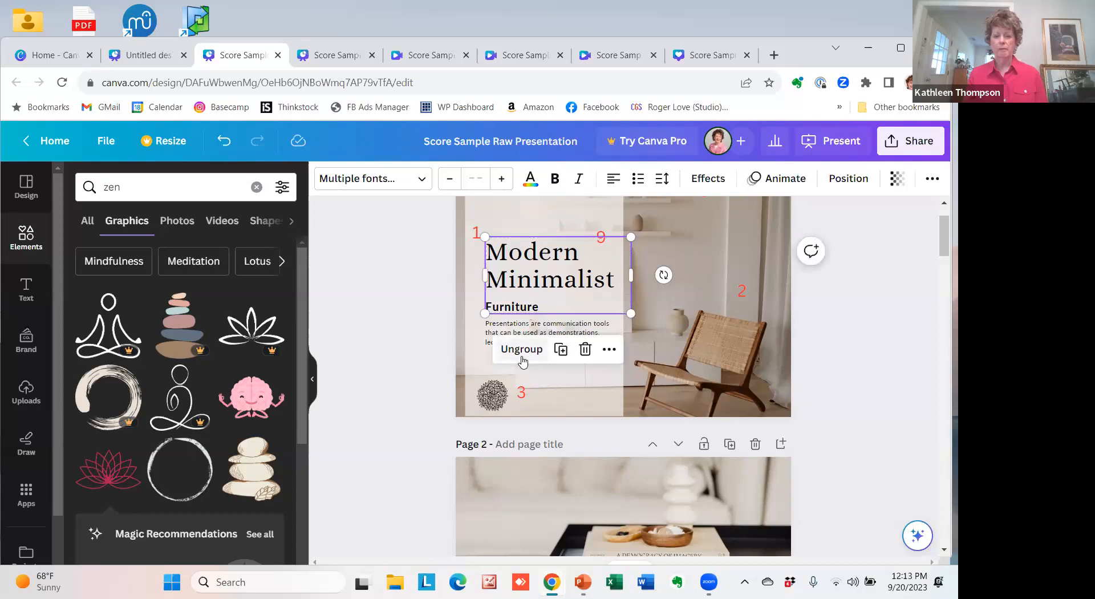
Group the page 1 title and subtitle group with the paragraph below it.
left_click(517, 216)
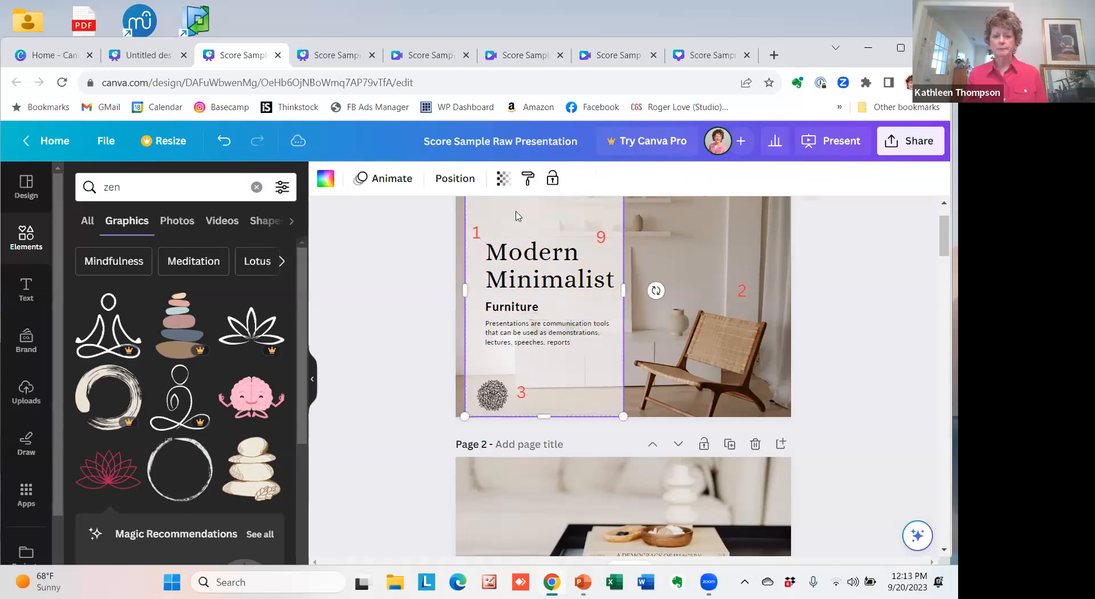
left_click(520, 287)
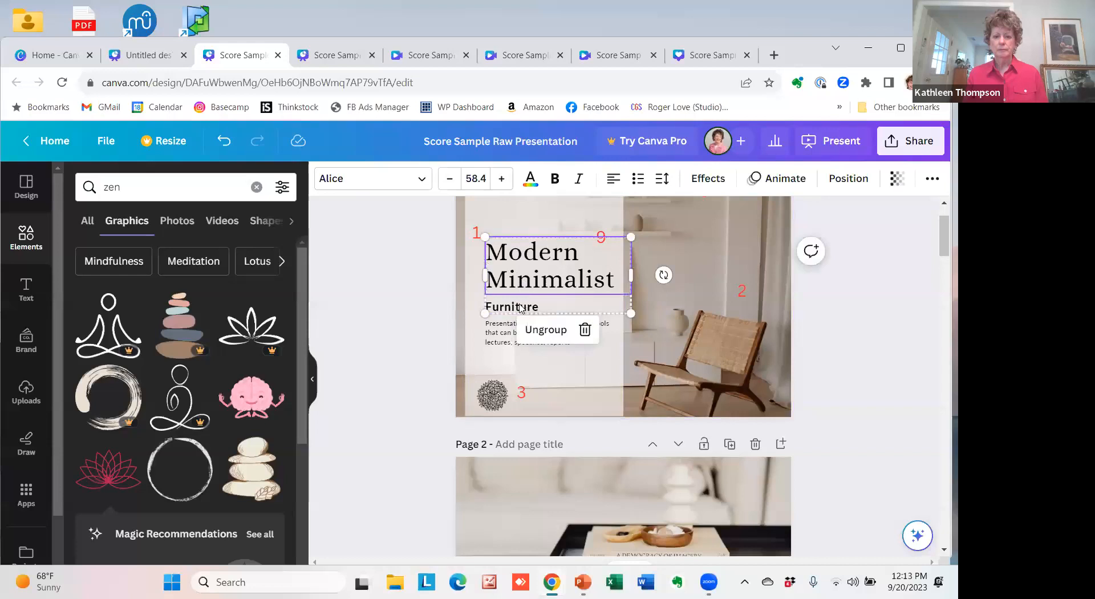
left_click(495, 335)
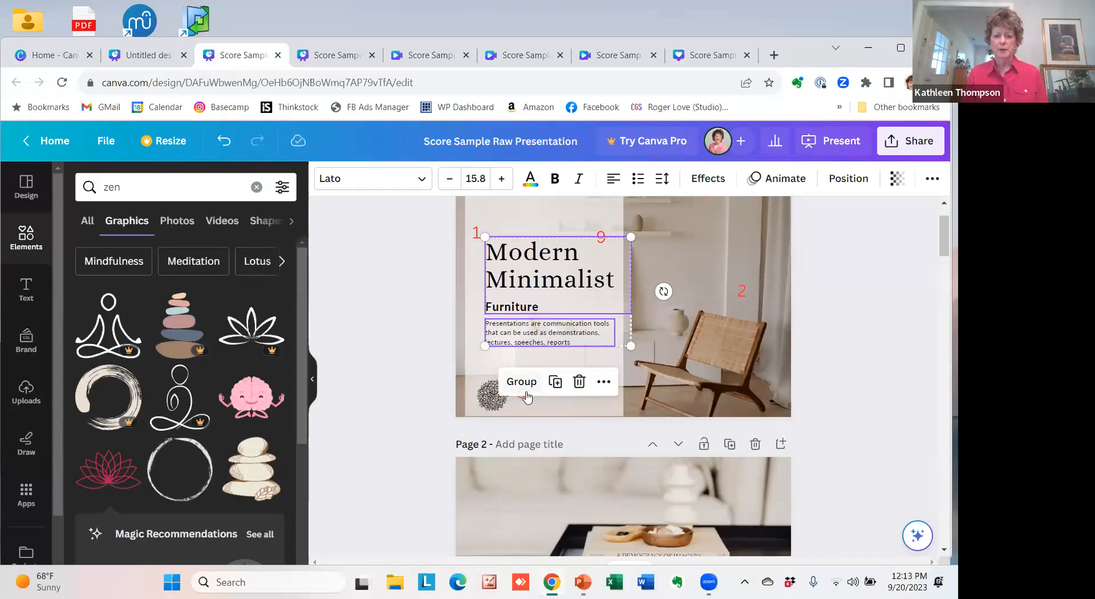
left_click(523, 389)
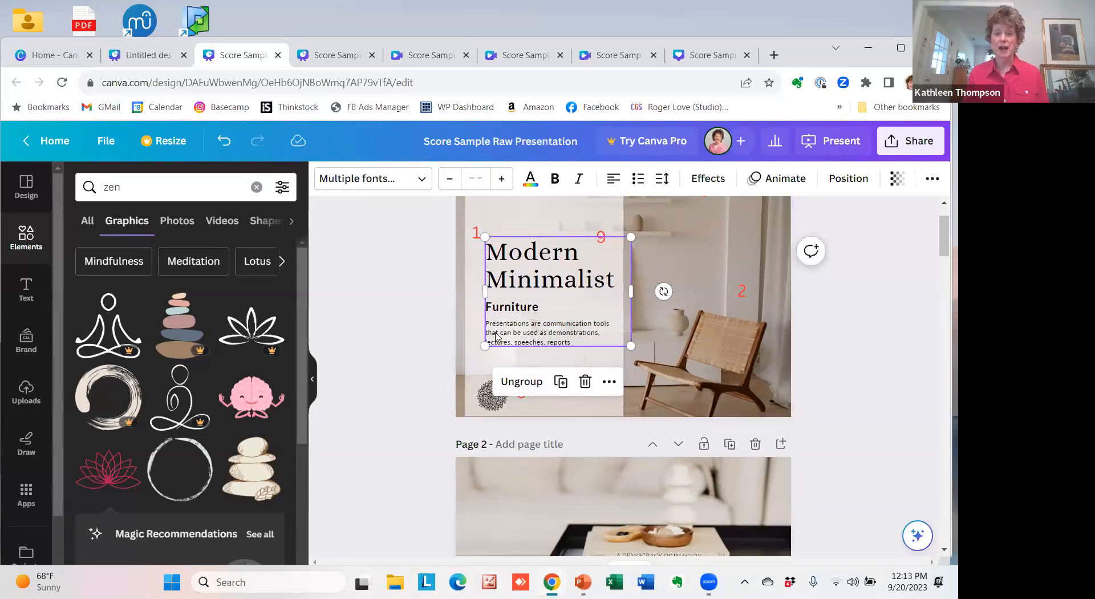
Shift the grouped text block slightly left and down on page 1, and undo the move and both groupings.
mouse_move(511, 284)
left_mouse_down()
mouse_move(507, 247)
mouse_move(509, 295)
mouse_move(507, 258)
mouse_move(489, 262)
mouse_move(685, 266)
mouse_move(495, 285)
left_mouse_up()
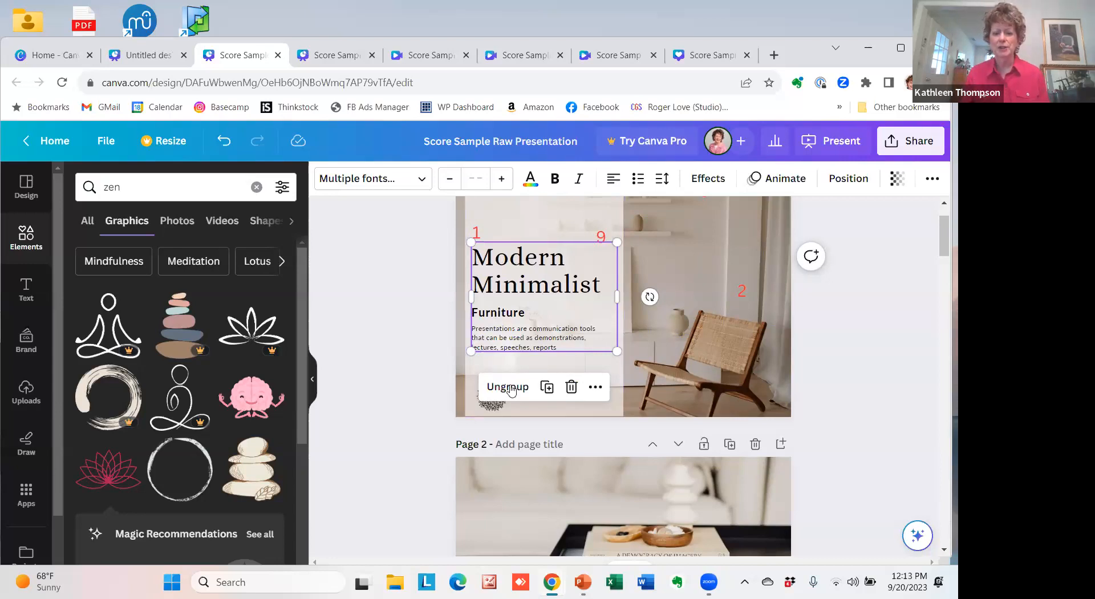
left_click(223, 146)
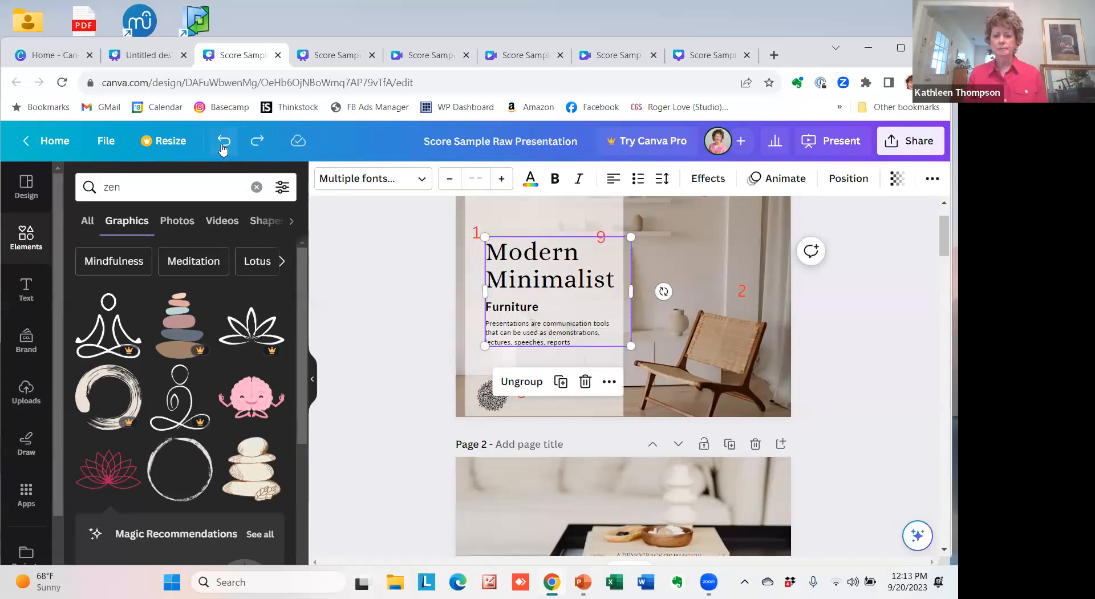
left_click(223, 147)
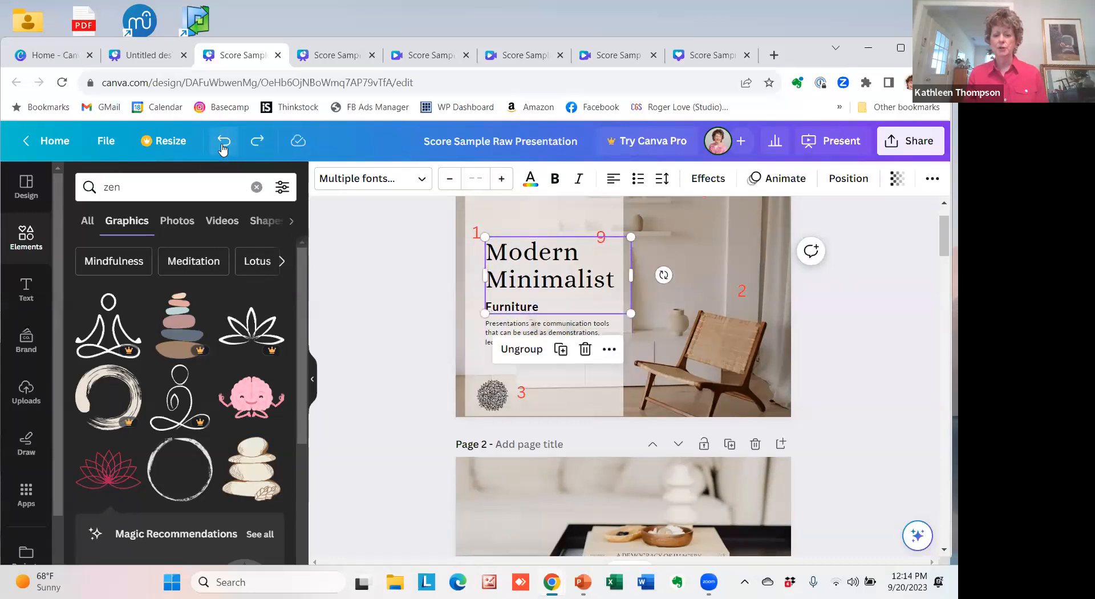
left_click(223, 147)
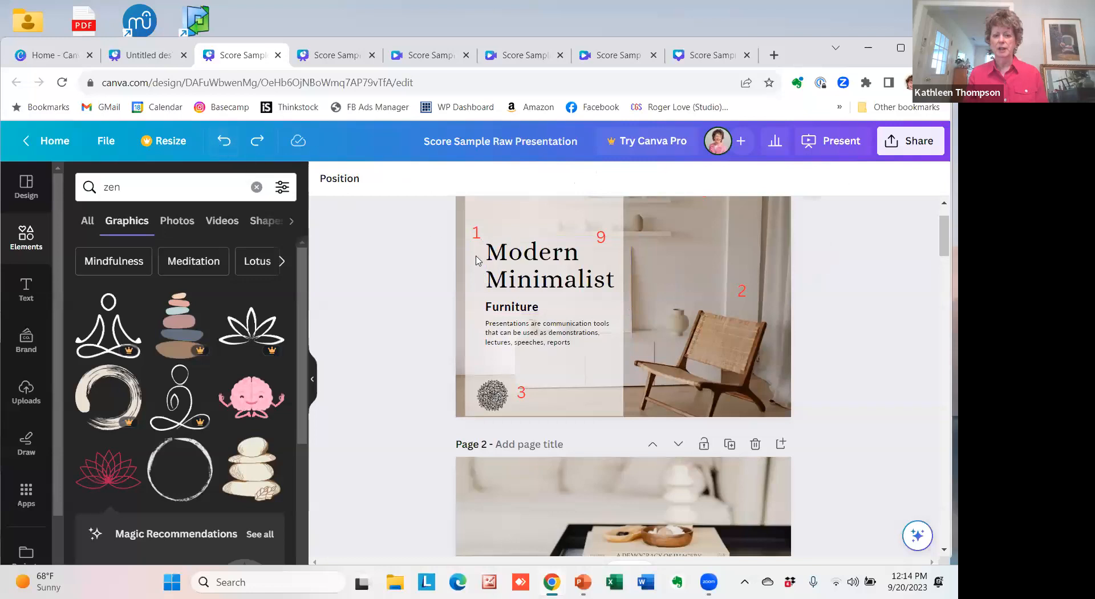
Select the page 1 title, the Furniture subtitle, the paragraph and the translucent panel individually to check they are separate elements.
left_click(513, 283)
left_click(509, 307)
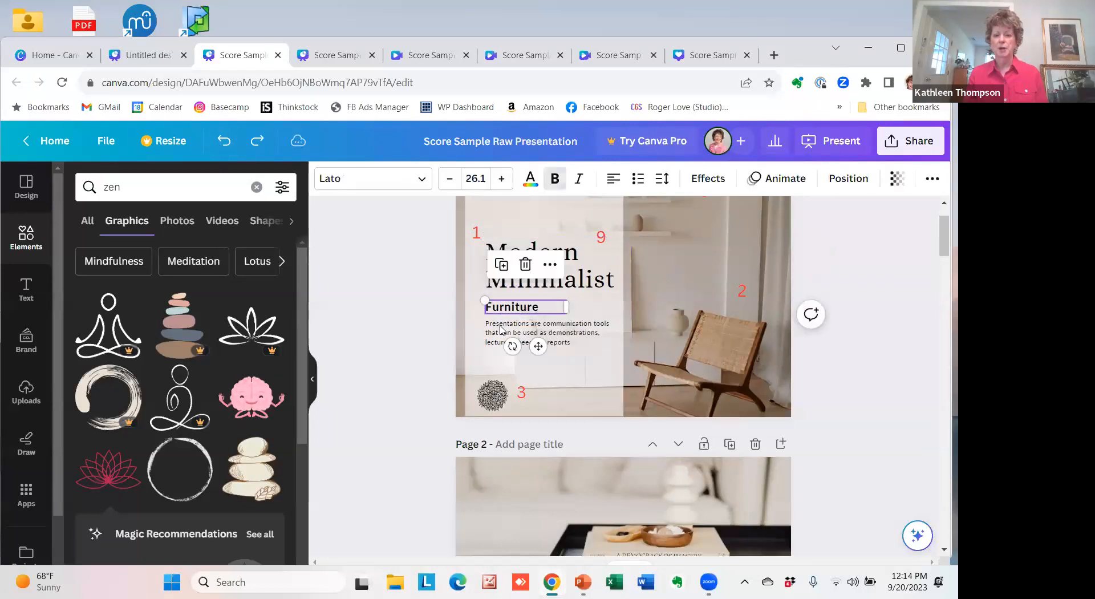
left_click(501, 339)
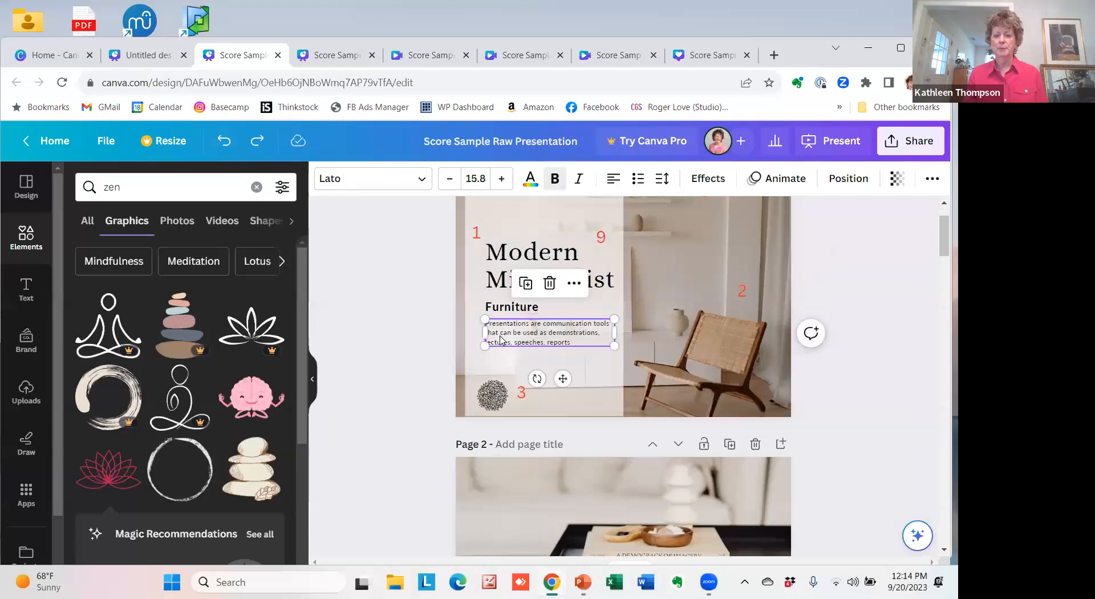
left_click(520, 369)
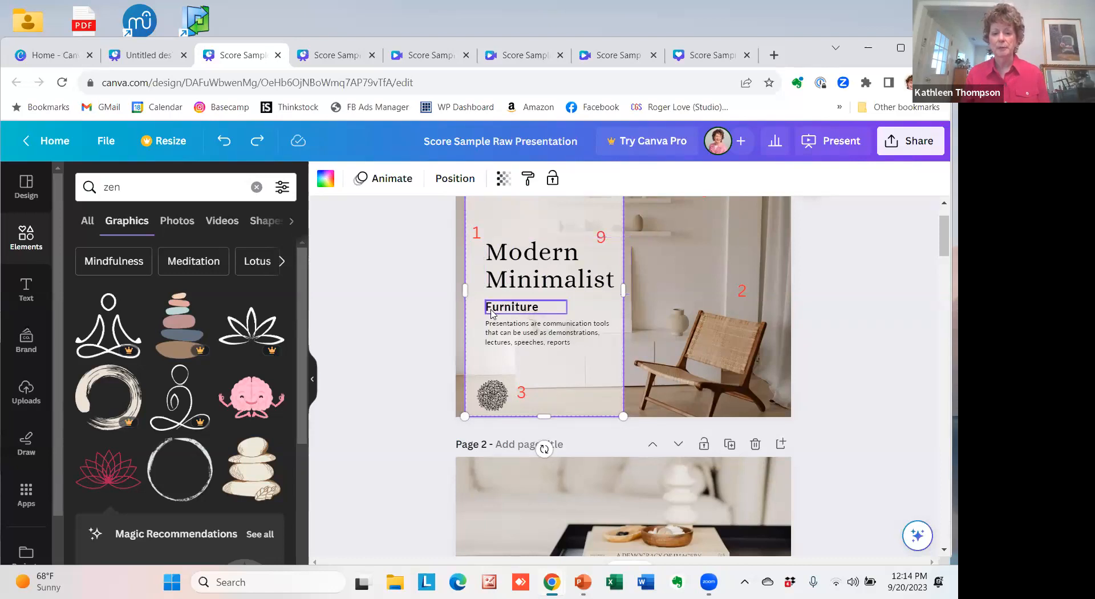
Replace the page 1 title text with "Modern Minimalist Made Easy" and move it up clear of the Furniture subtitle.
left_click(515, 283)
double_click(515, 284)
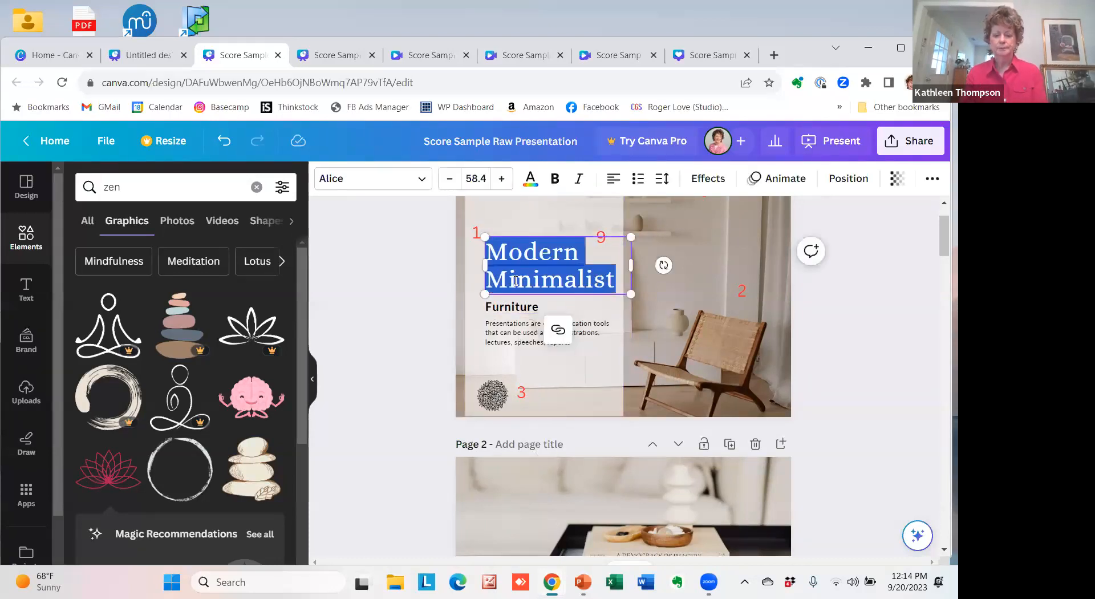
type("Modern ")
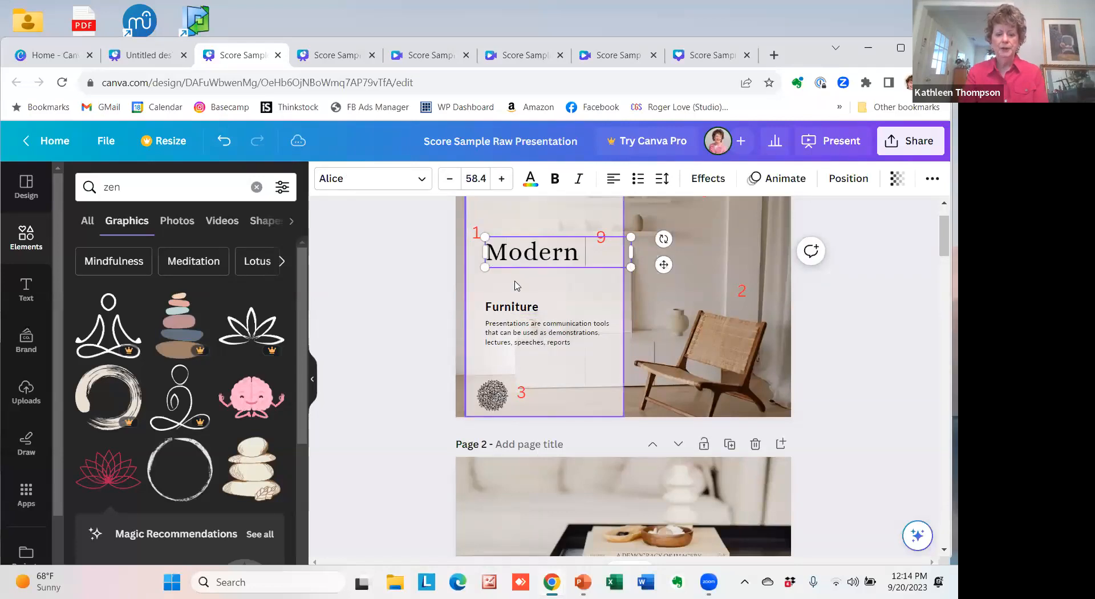
type("Minimali")
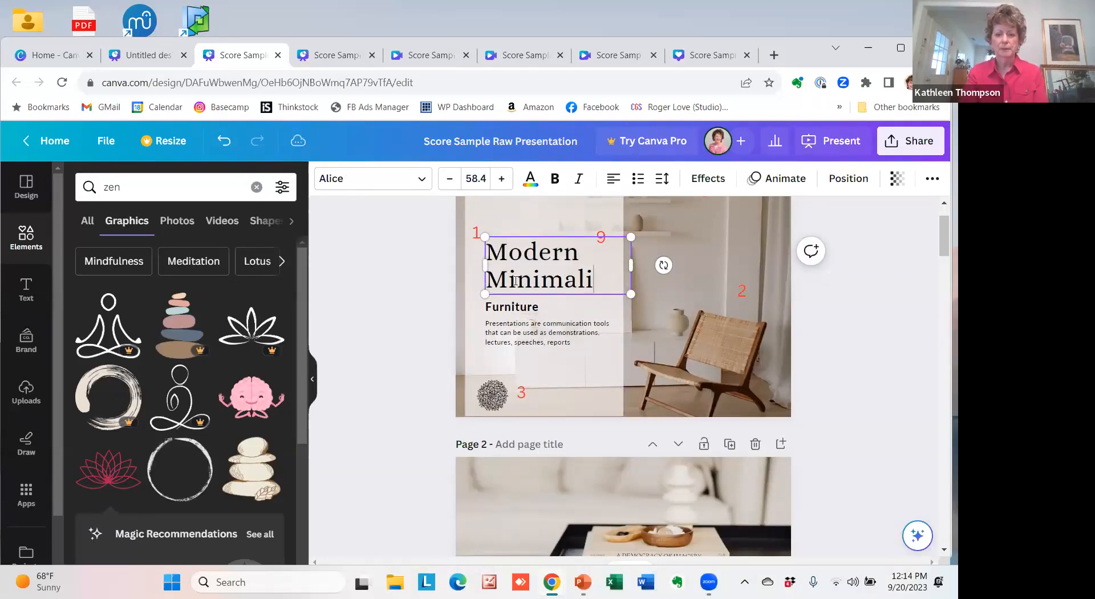
type("st Made")
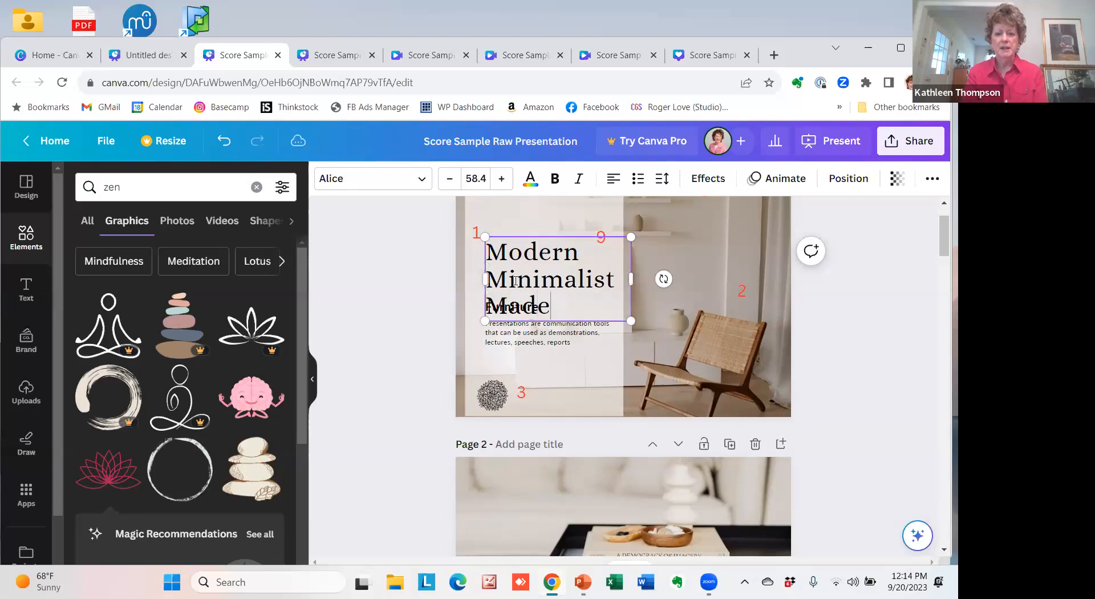
type(" East")
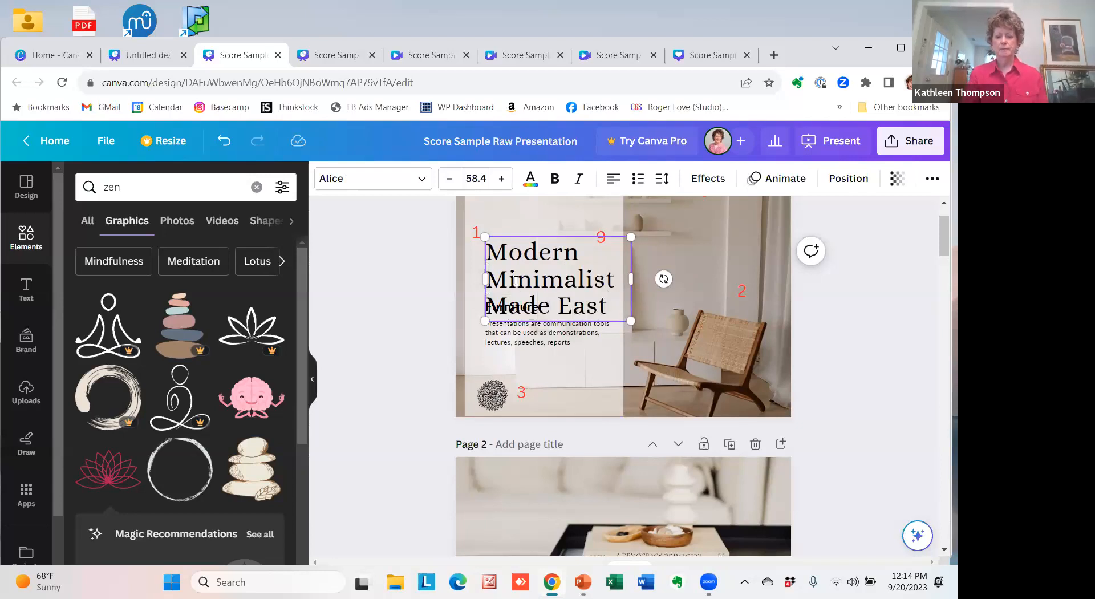
type("\\y")
key("BackSpace")
key("BackSpace")
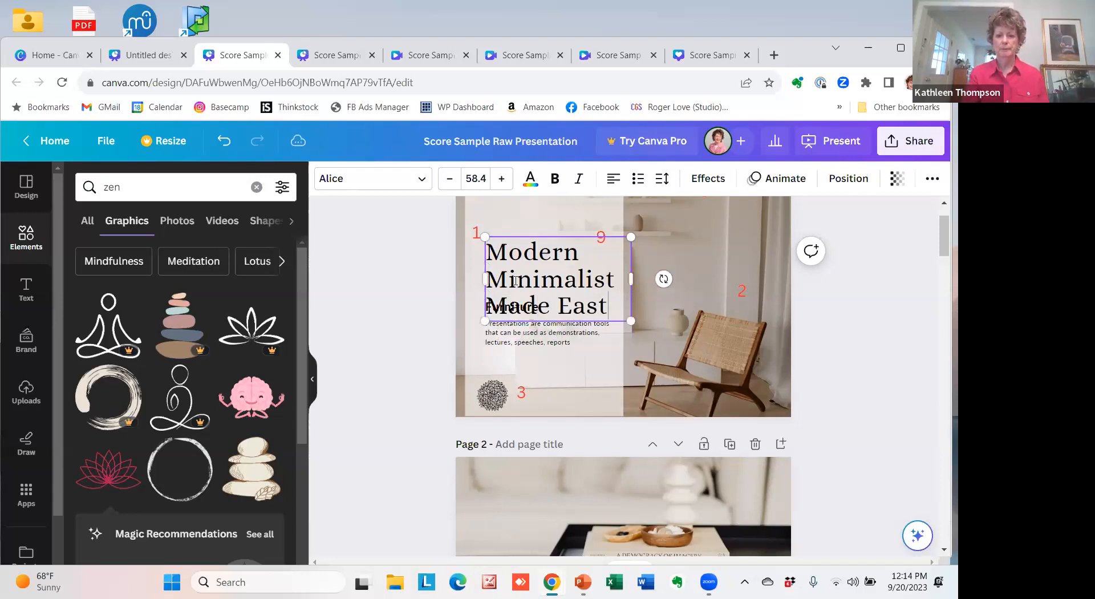
type("y")
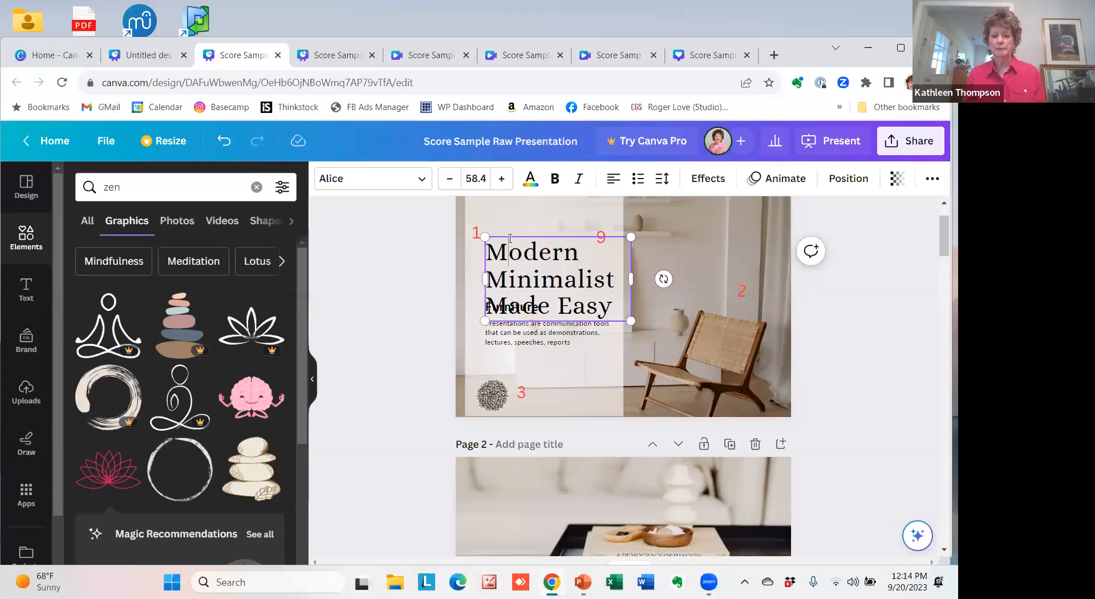
left_click_drag(509, 238, 509, 209)
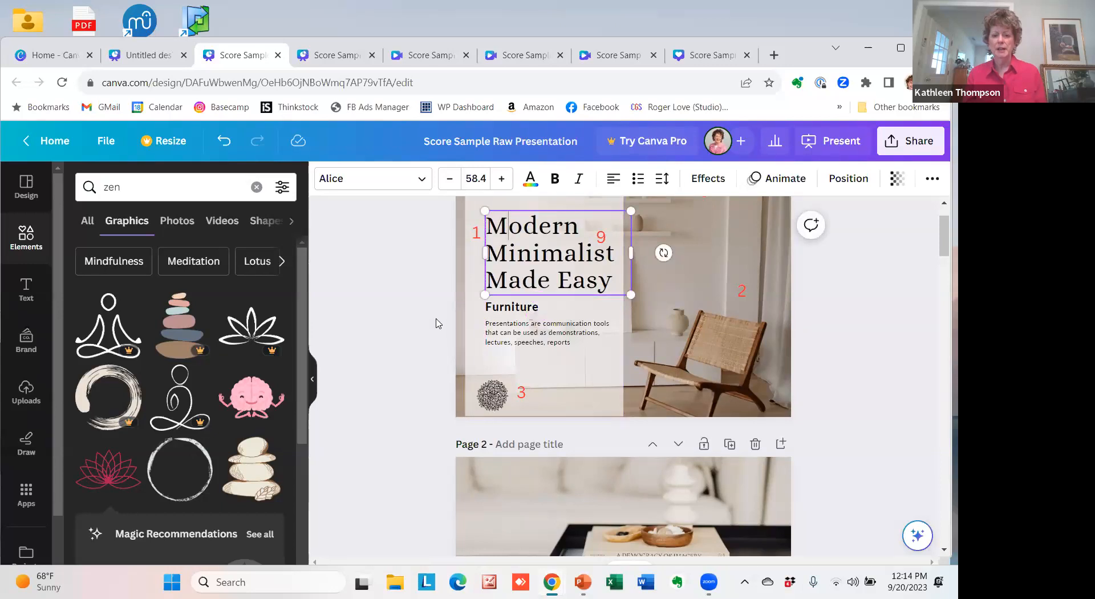
Select the page 1 title, subtitle and paragraph together, then undo and redo the title's upward move.
left_click(513, 311, "shift")
left_click(510, 343, "shift")
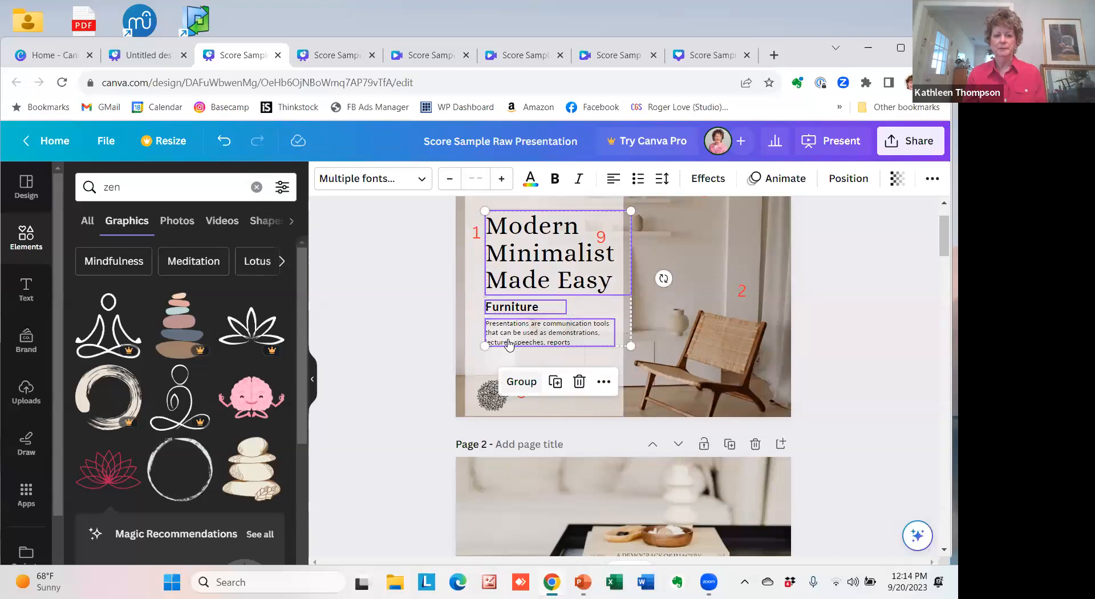
left_click(225, 143)
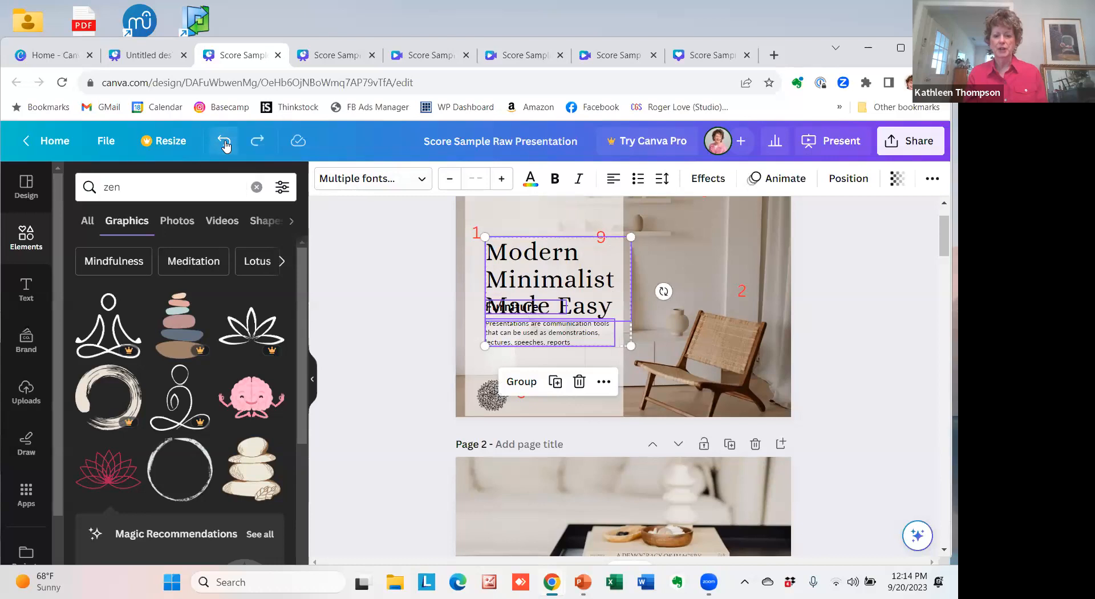
left_click(257, 142)
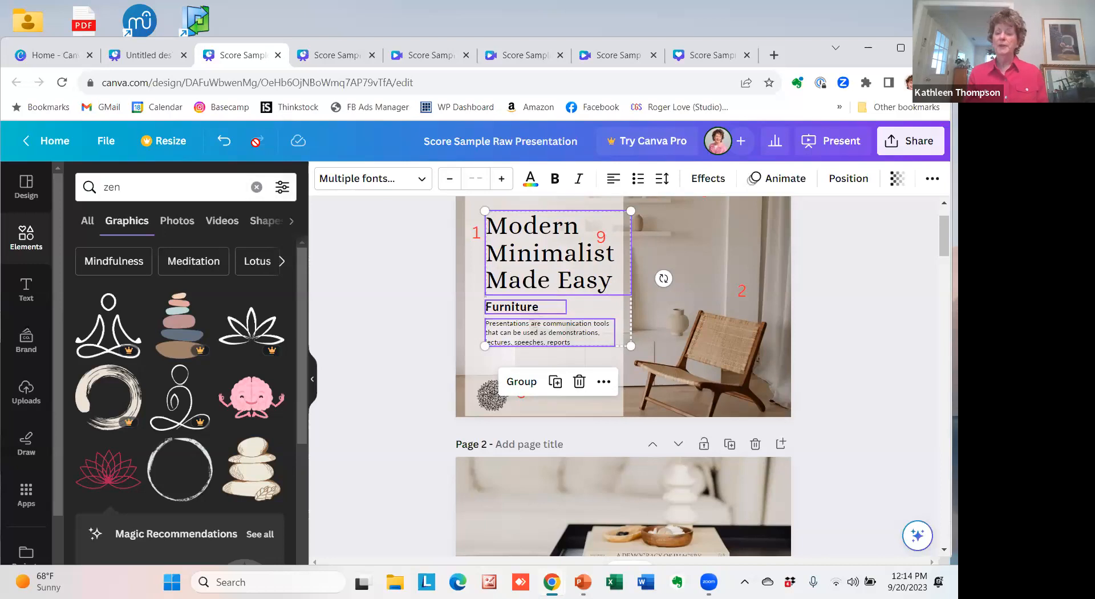
left_click(515, 145)
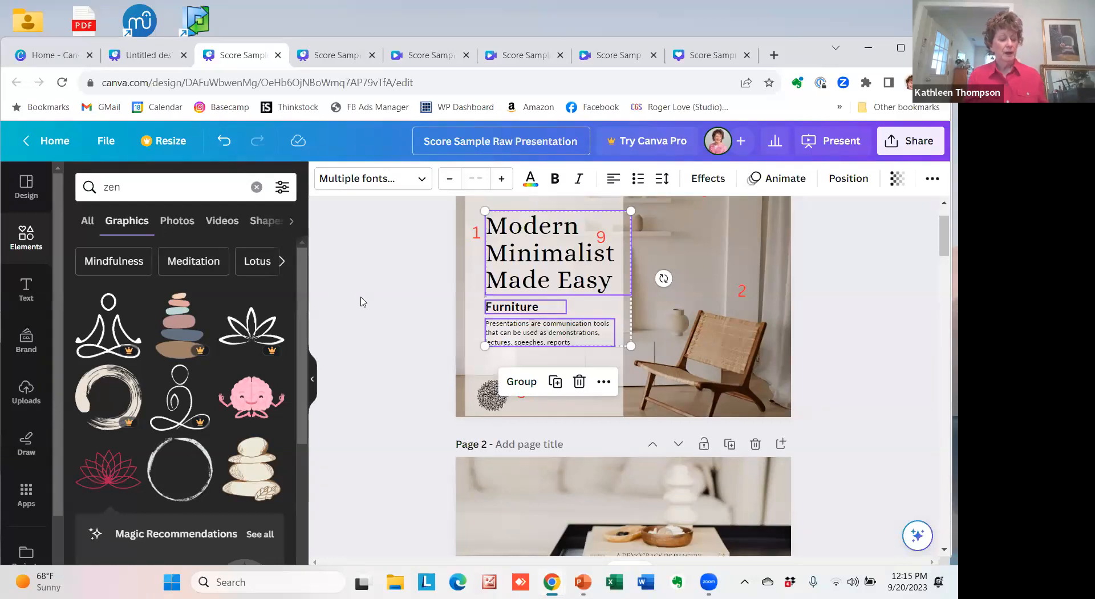
Delete the background photo from page 1.
left_click(710, 250)
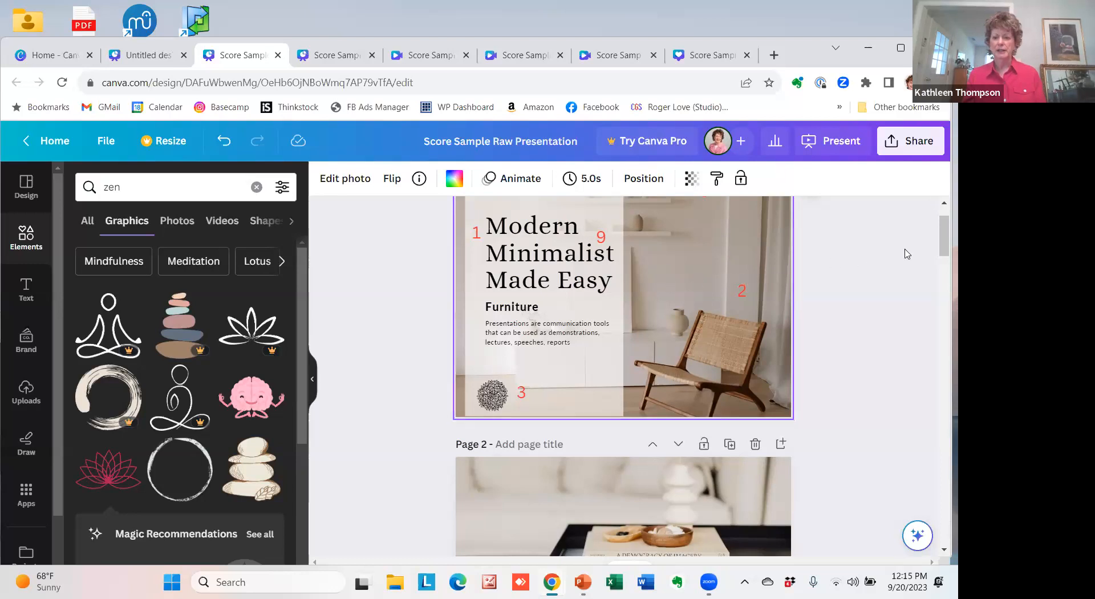
scroll(943, 250, "up", 1)
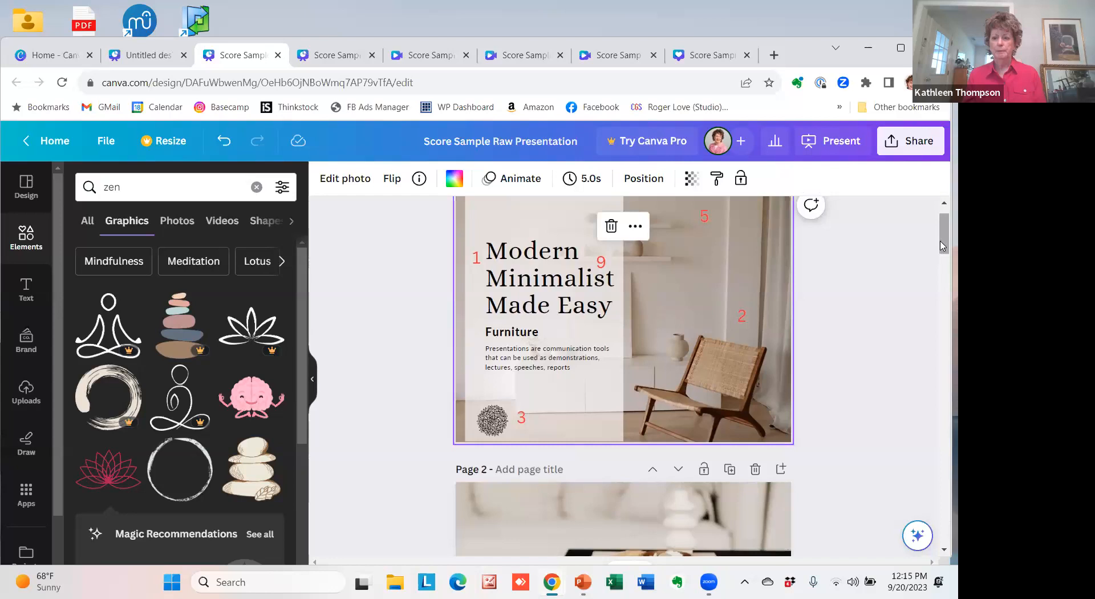
scroll(942, 243, "up", 2)
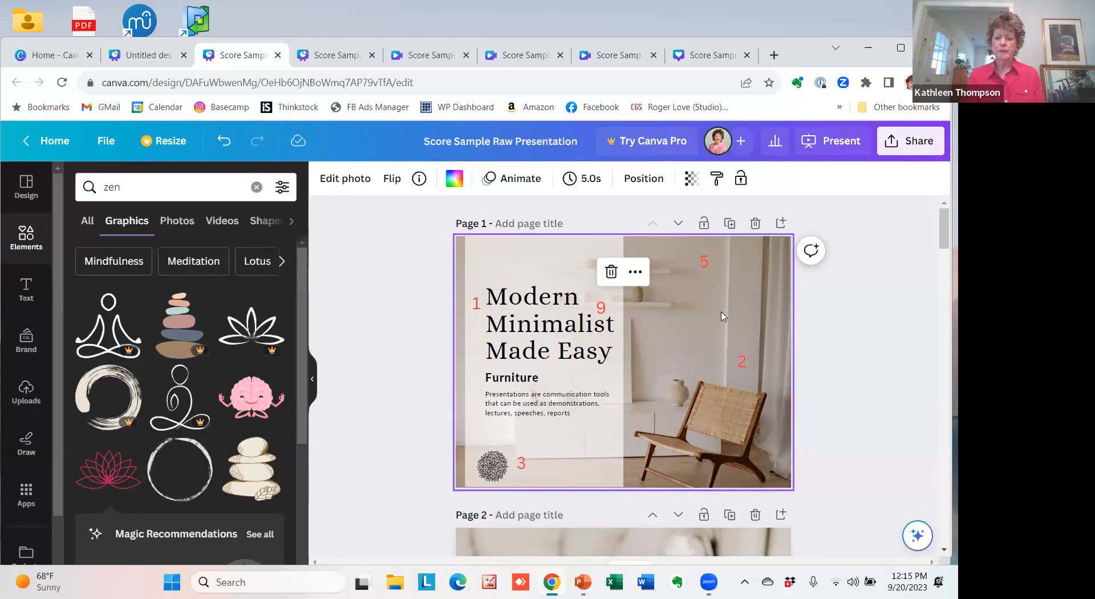
key("Delete")
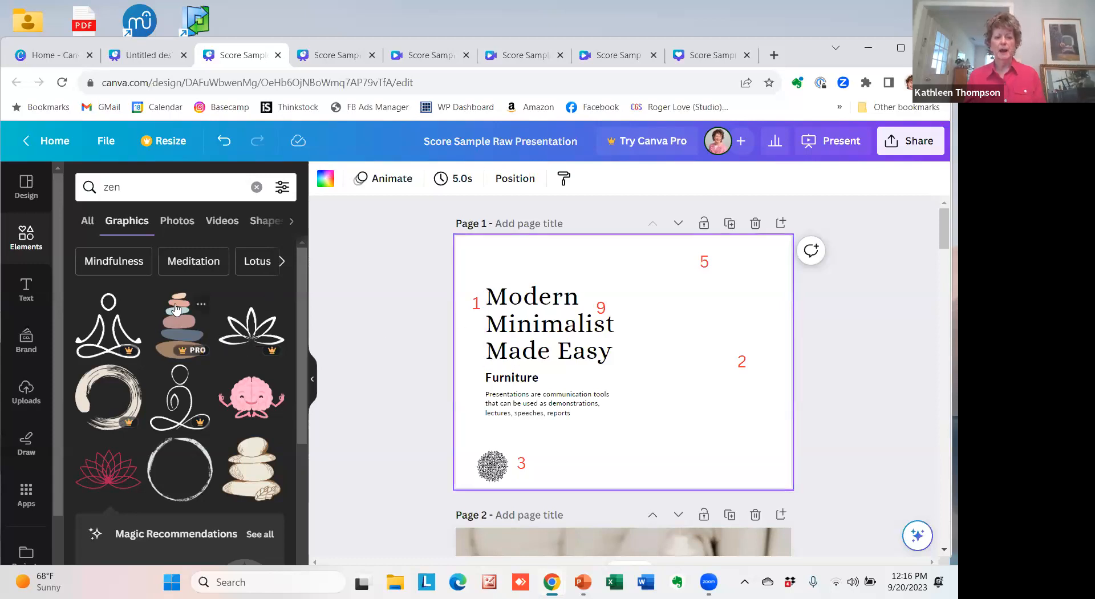
Add the photo of the cream lounge chair by wooden doors from the modern minimalist furniture photos and set it as page 1's background.
left_click(25, 392)
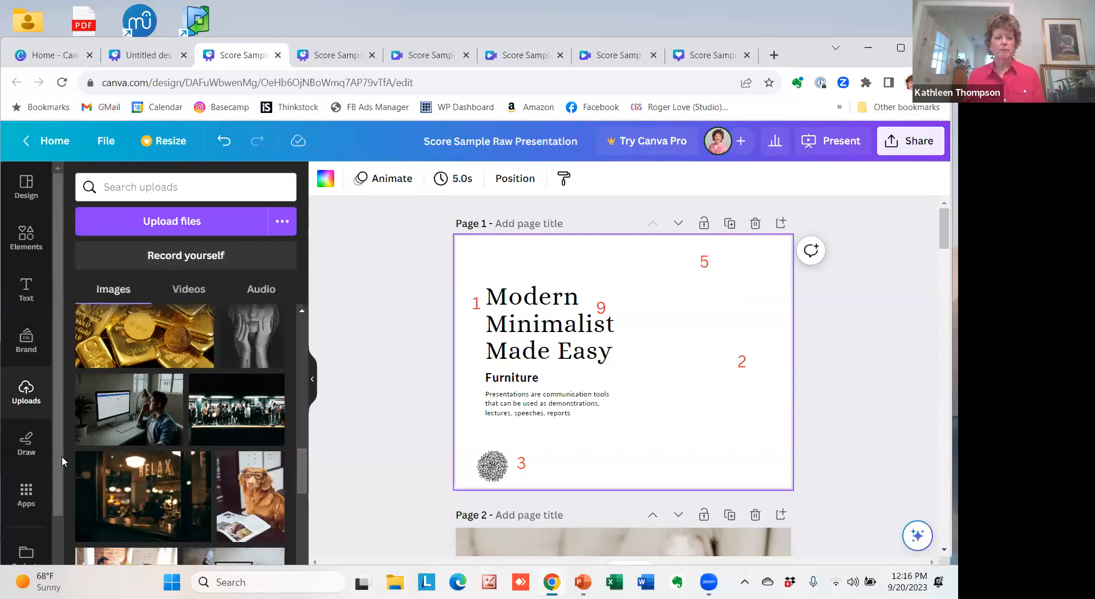
left_click_drag(57, 453, 59, 551)
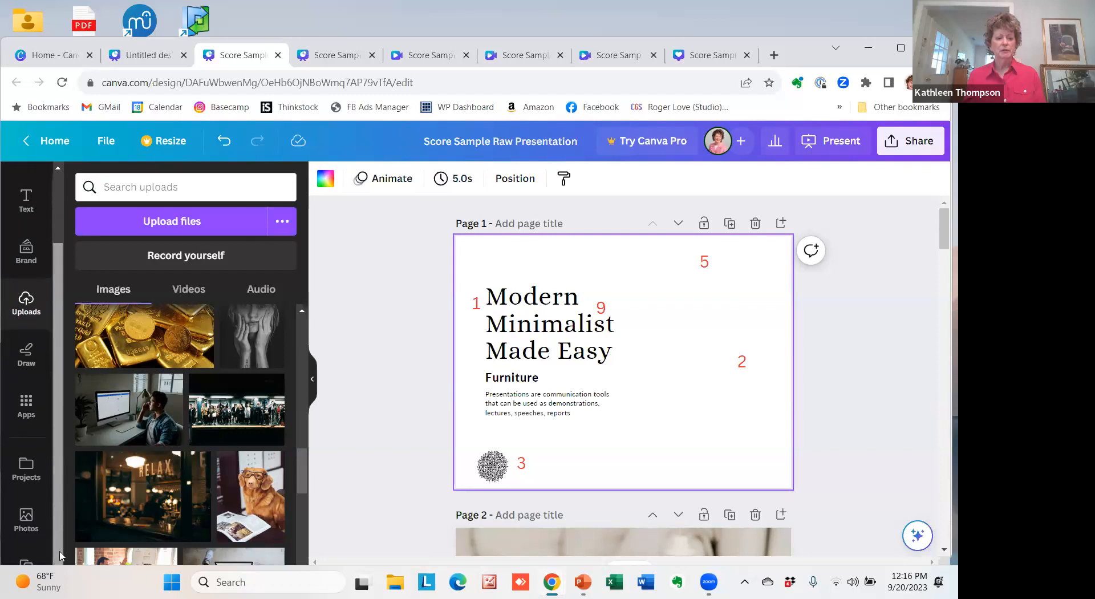
left_click(26, 516)
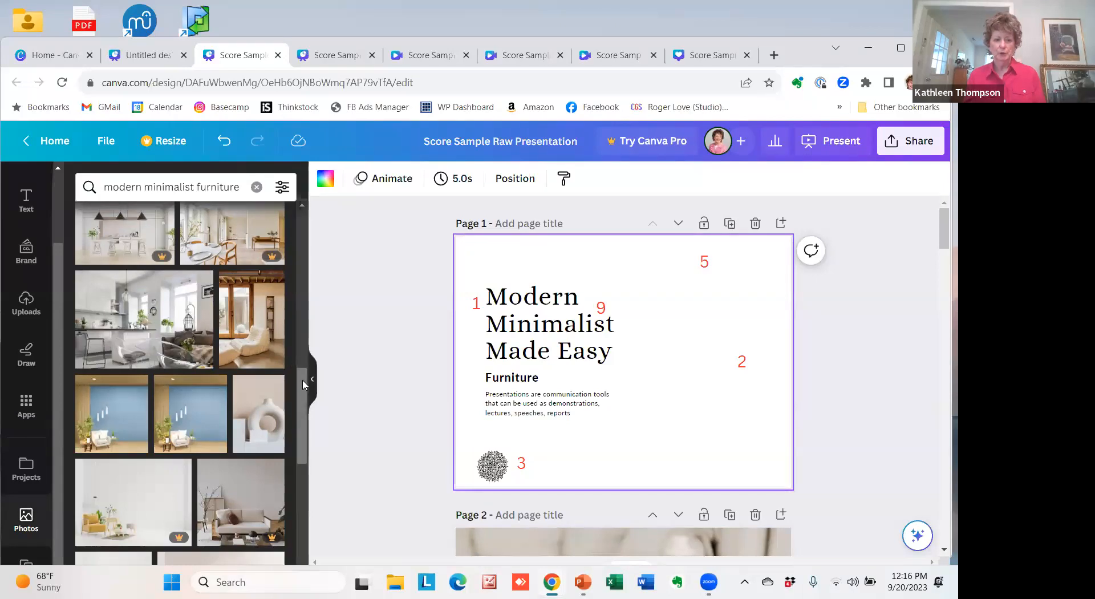
mouse_move(306, 390)
left_mouse_down()
mouse_move(313, 407)
mouse_move(313, 389)
left_mouse_up()
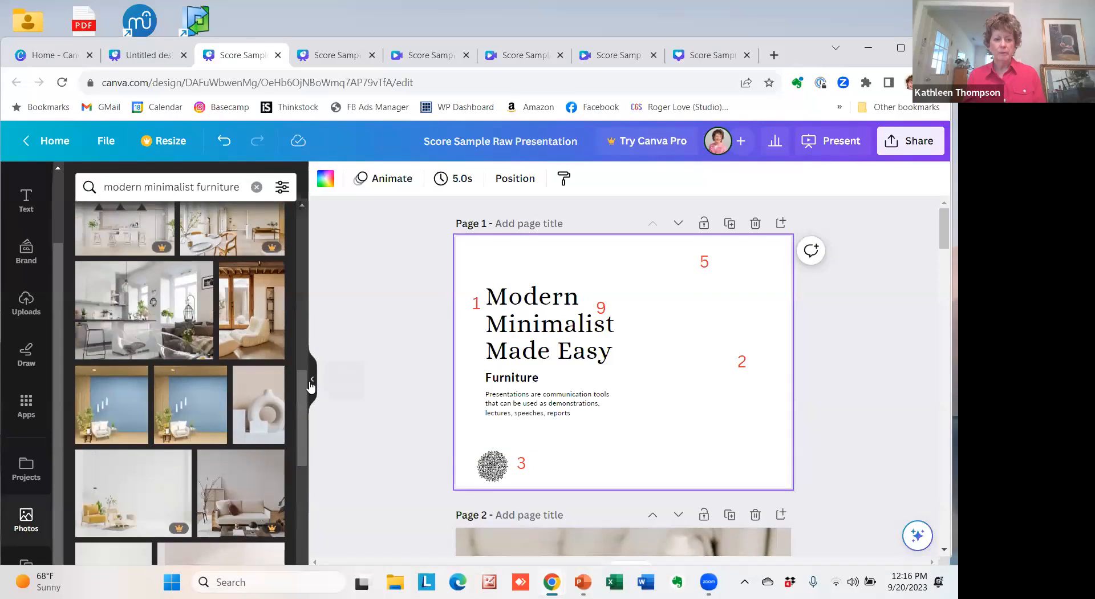
left_click(248, 334)
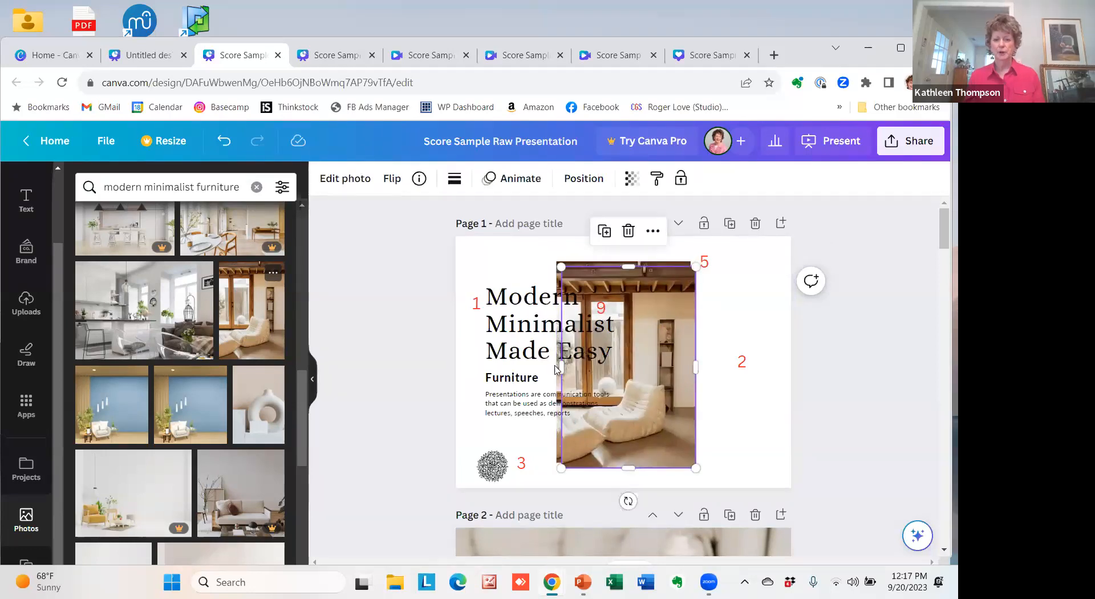
left_click_drag(651, 376, 666, 406)
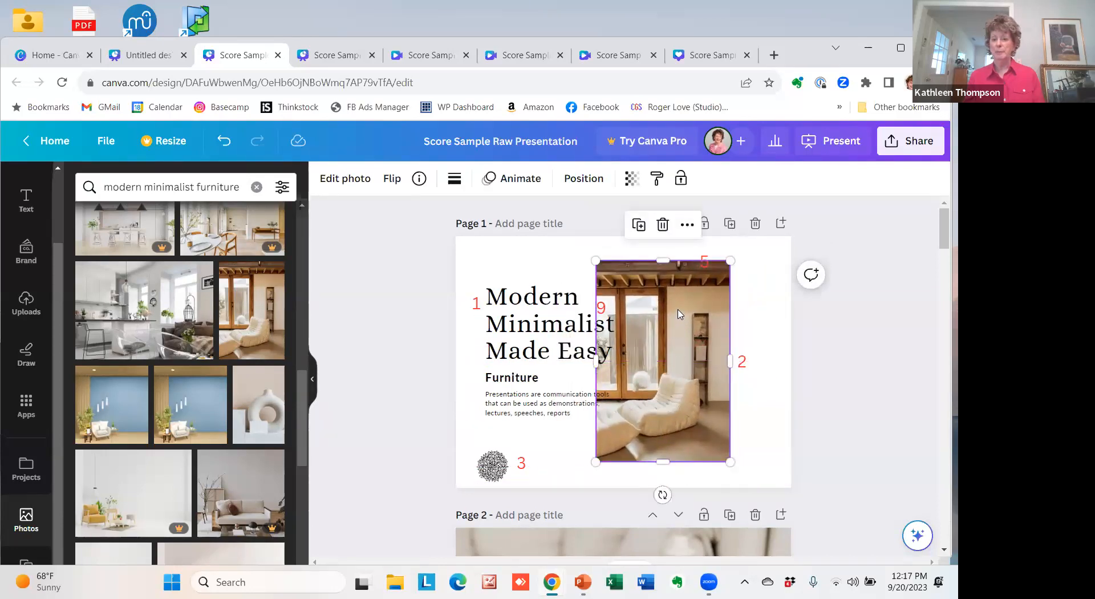
right_click(672, 417)
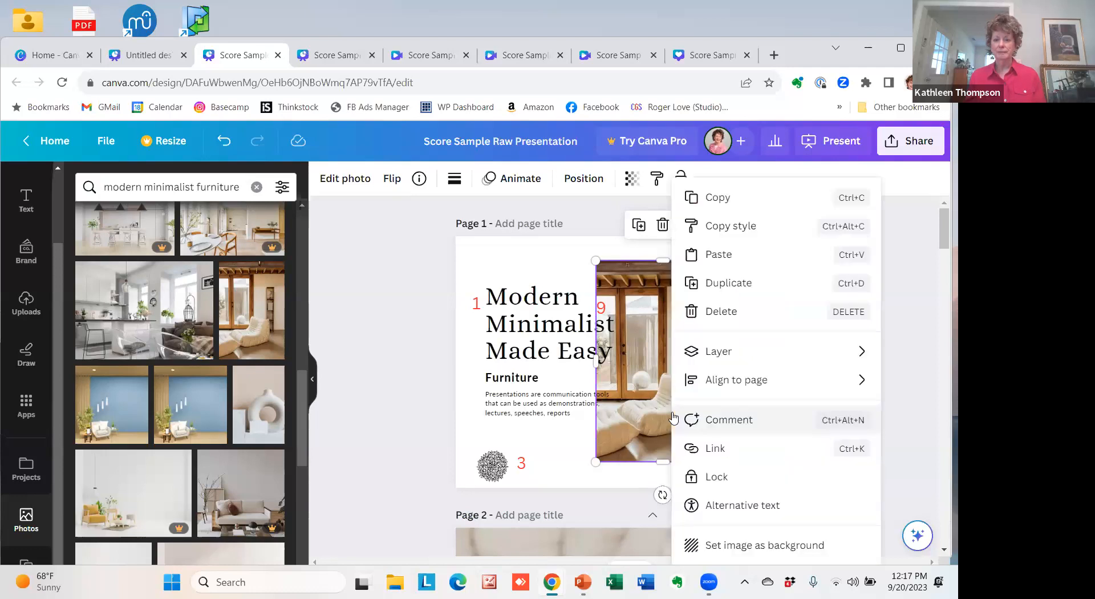
left_click(721, 549)
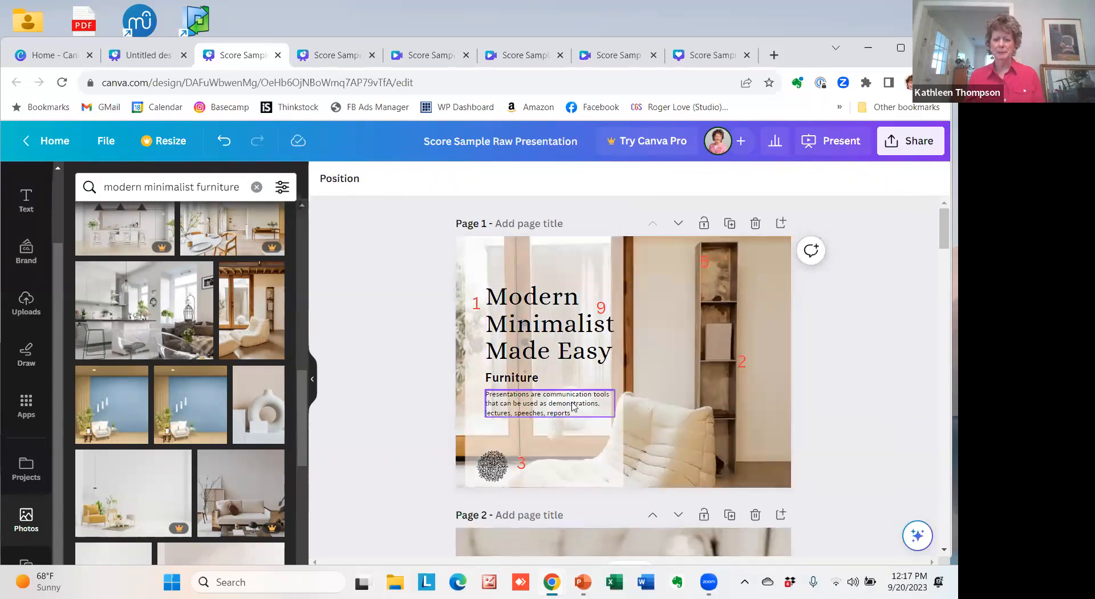
Shift the page 1 background photo upward within its crop to show more of the chair and floor.
left_click(670, 447)
double_click(668, 446)
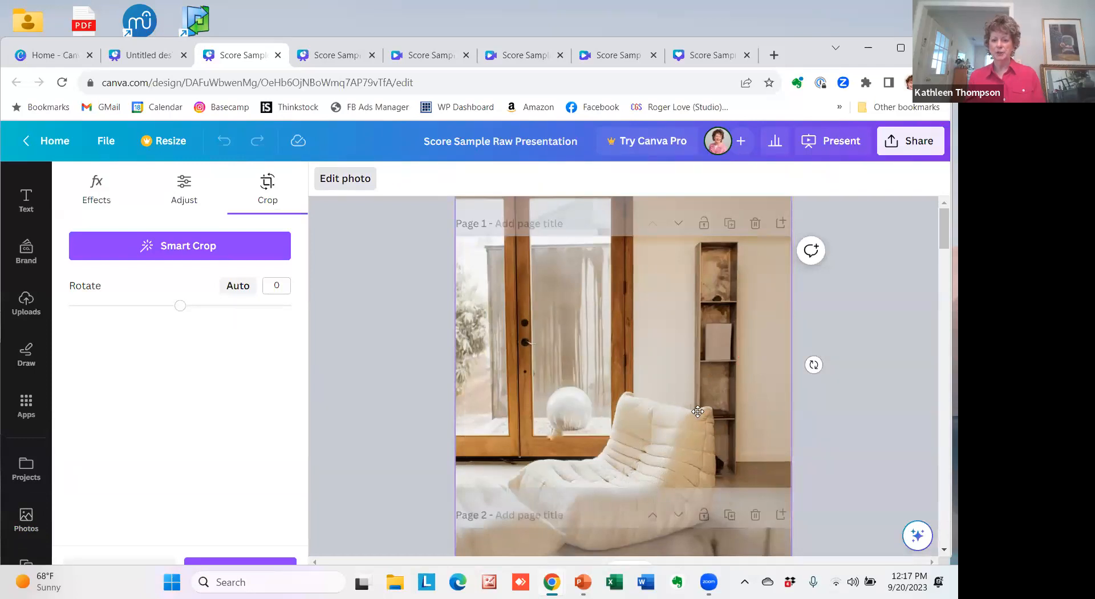
left_click_drag(678, 415, 678, 366)
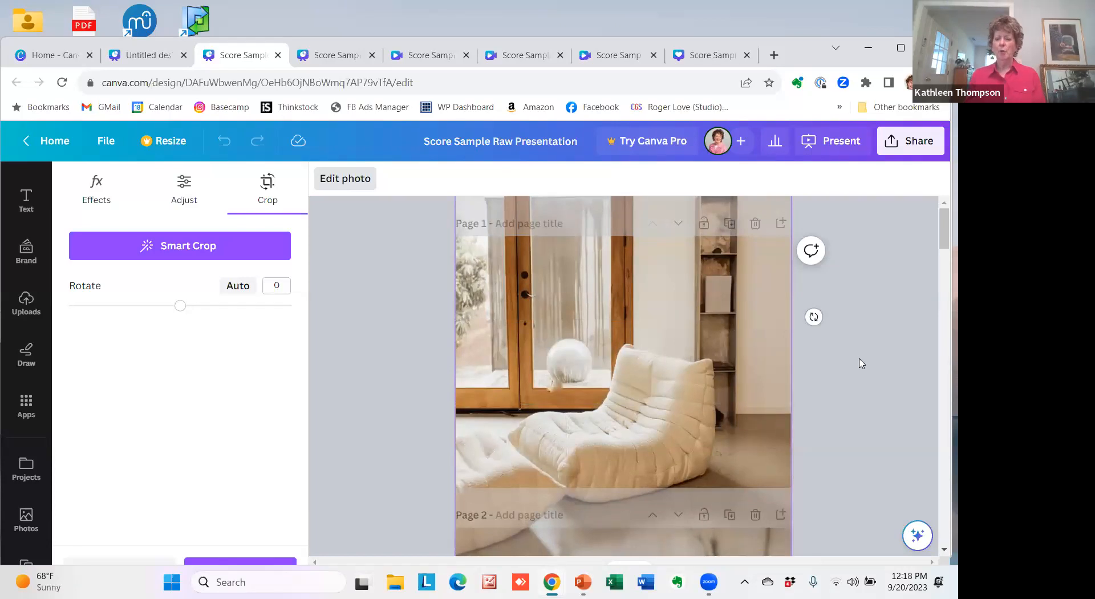
key("Return")
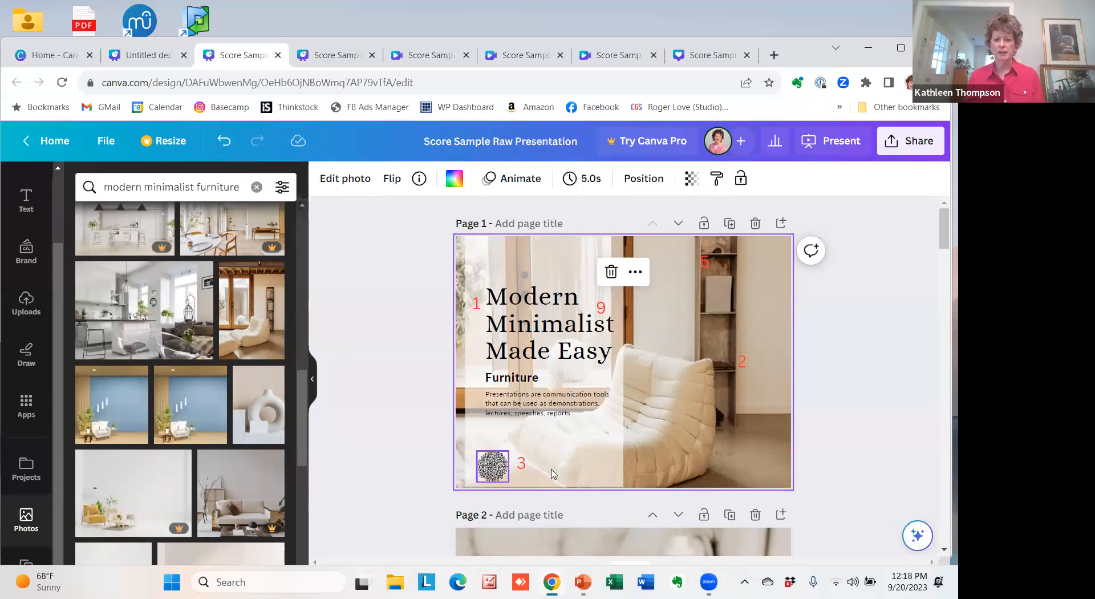
Delete the round black graphic from page 1 and add the crimson lotus outline from the zen graphics.
left_click(488, 473)
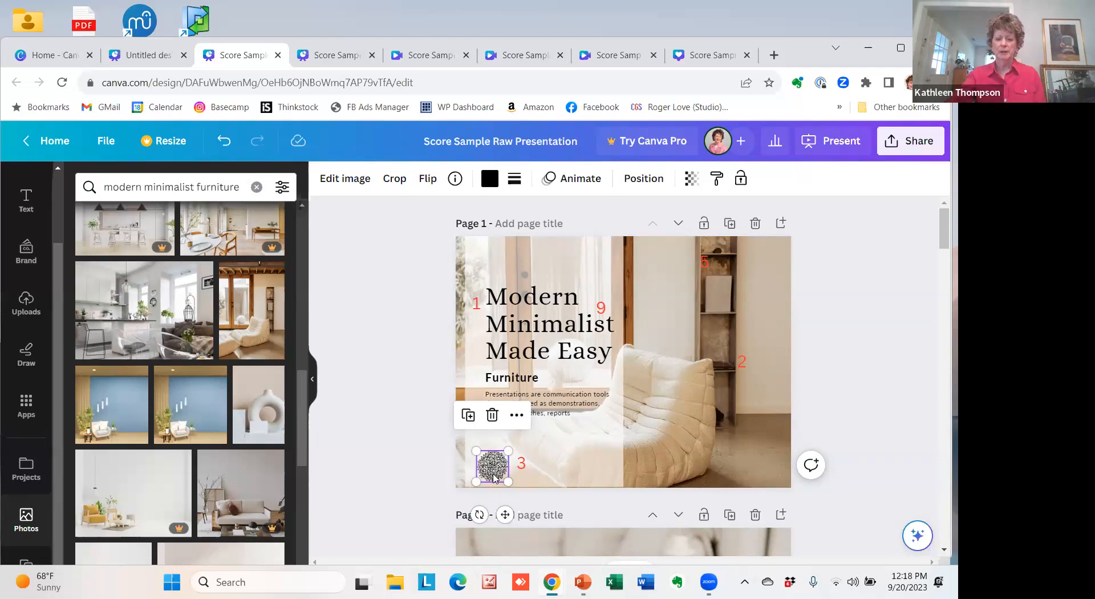
left_click(492, 416)
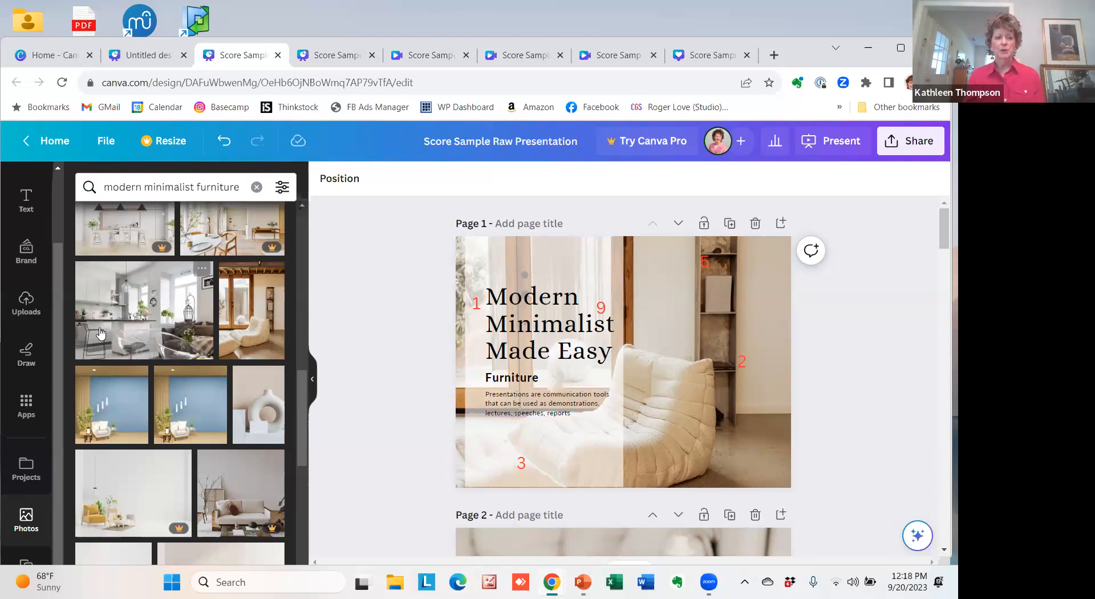
left_click_drag(55, 303, 59, 228)
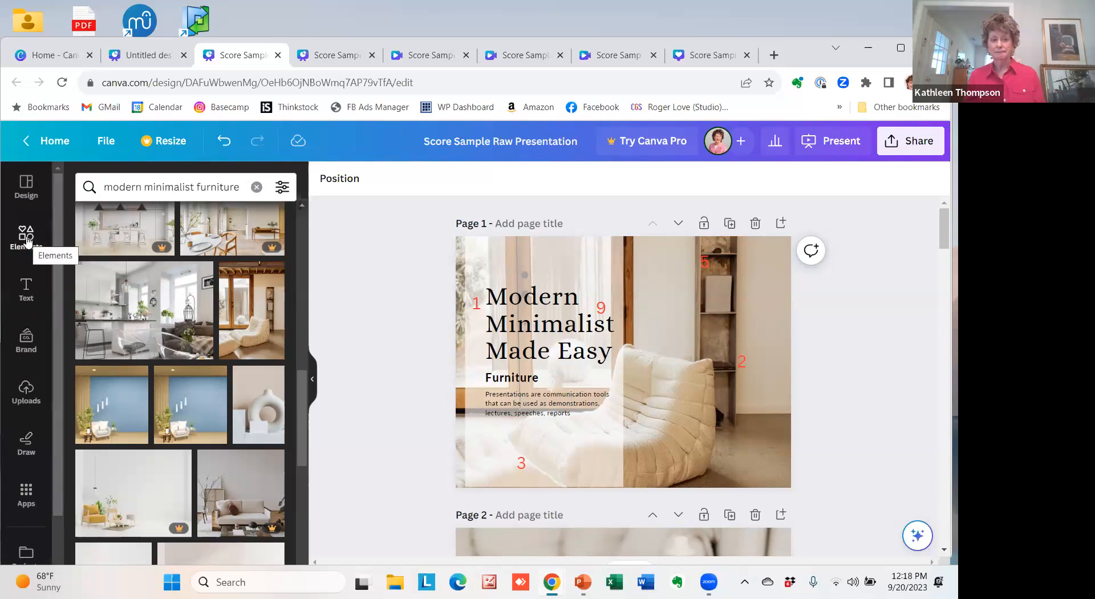
left_click(27, 239)
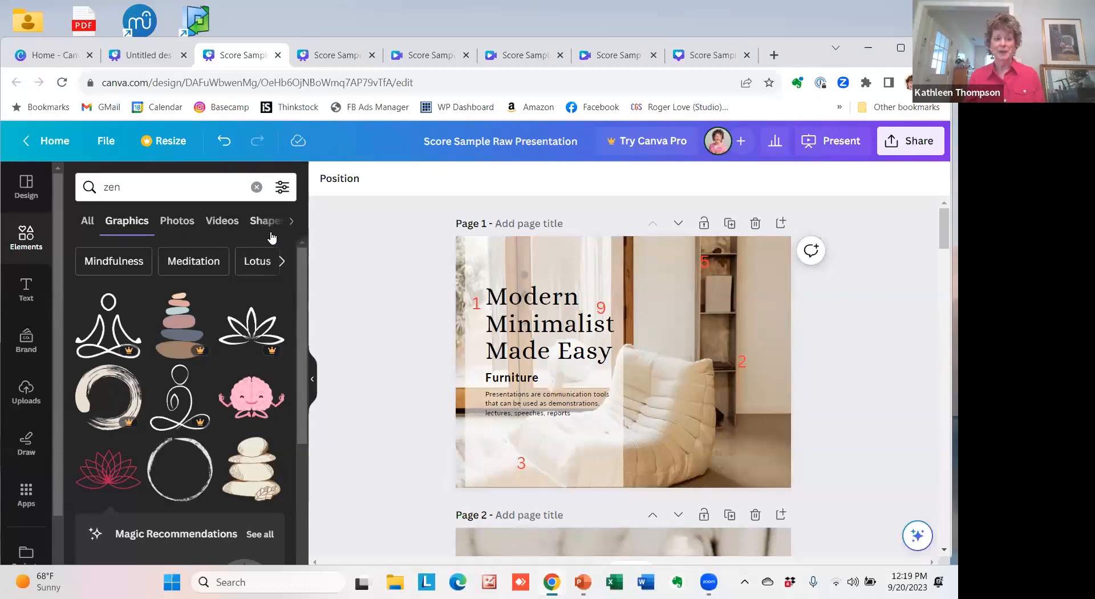
left_click(106, 481)
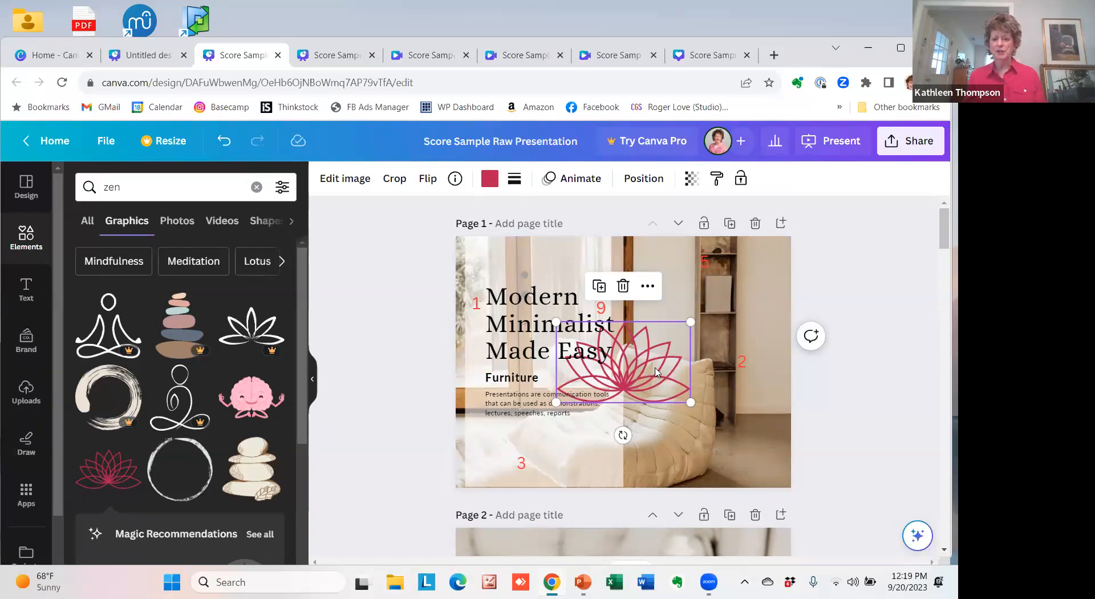
Recolor the crimson lotus graphic on page 1 with the tan #b19575 from the photo colors.
left_click(489, 179)
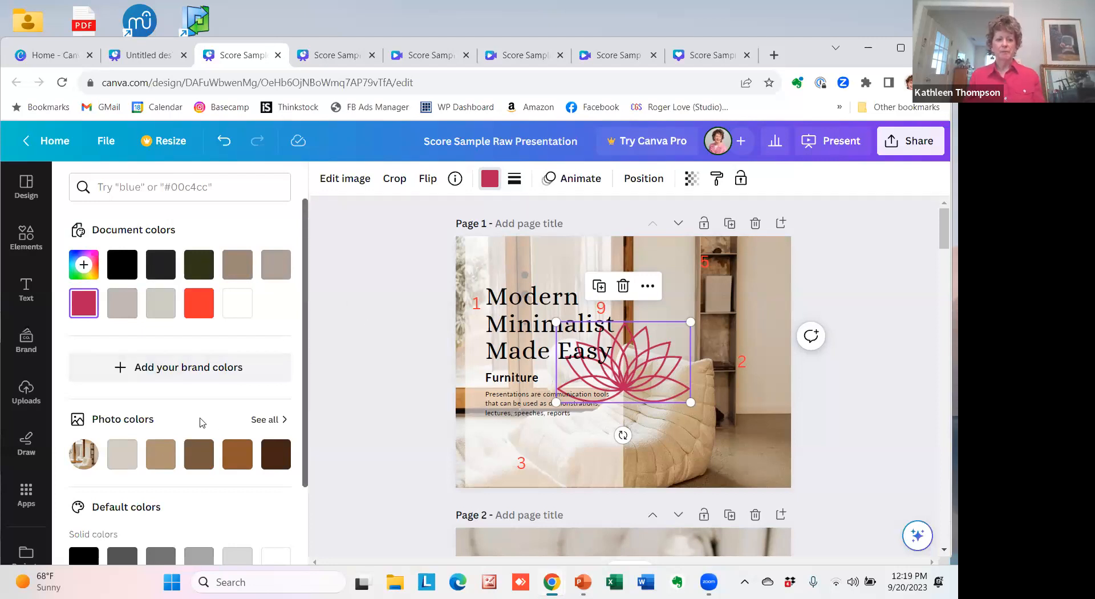
left_click_drag(307, 426, 308, 518)
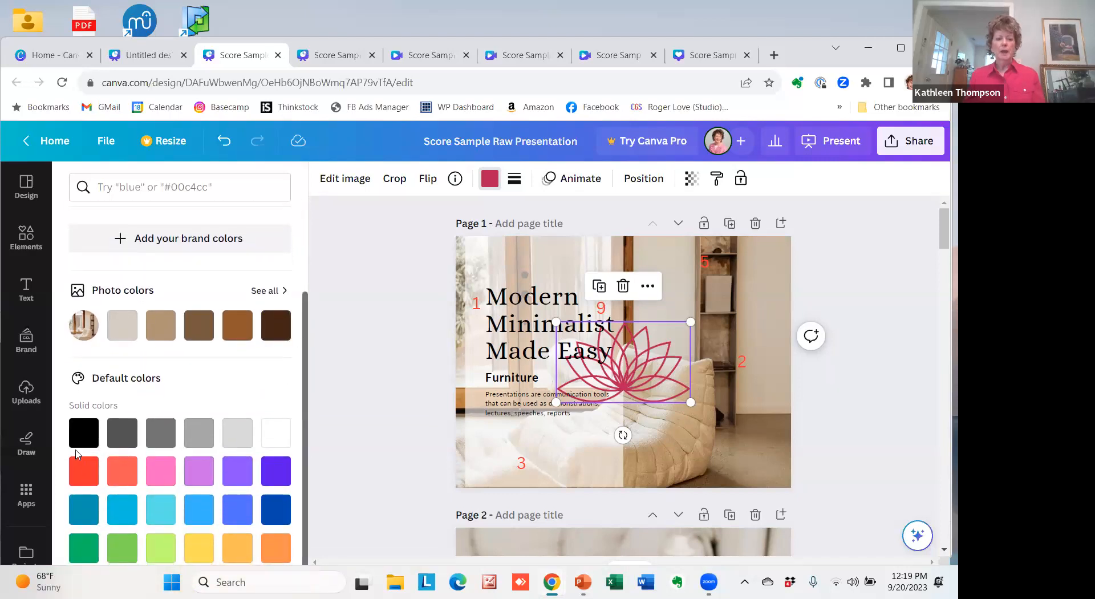
scroll(305, 422, "down", 1)
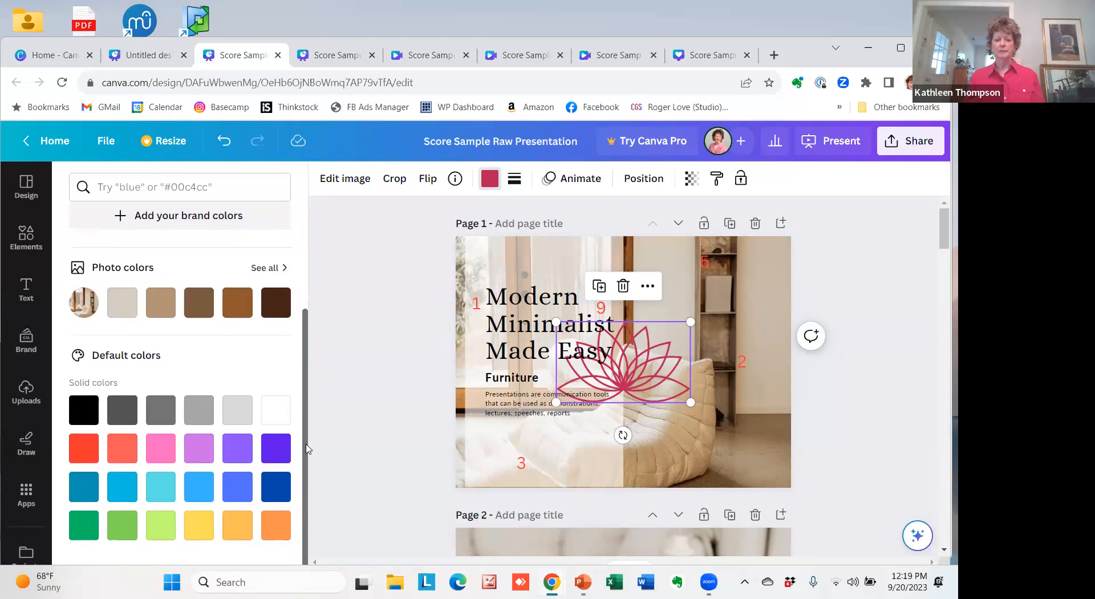
left_click_drag(305, 371, 301, 275)
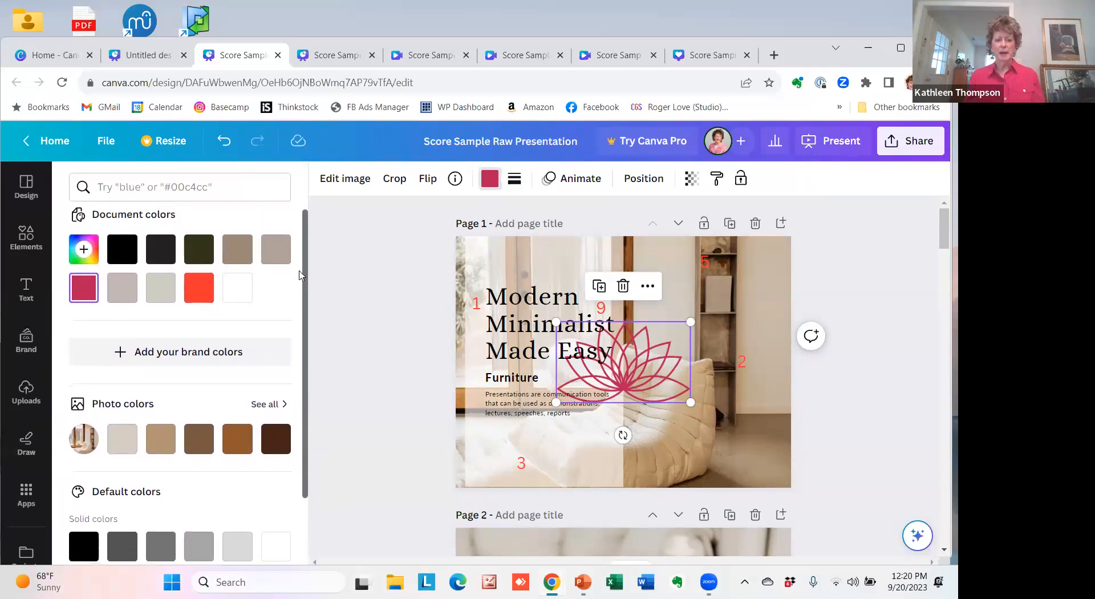
left_click(160, 449)
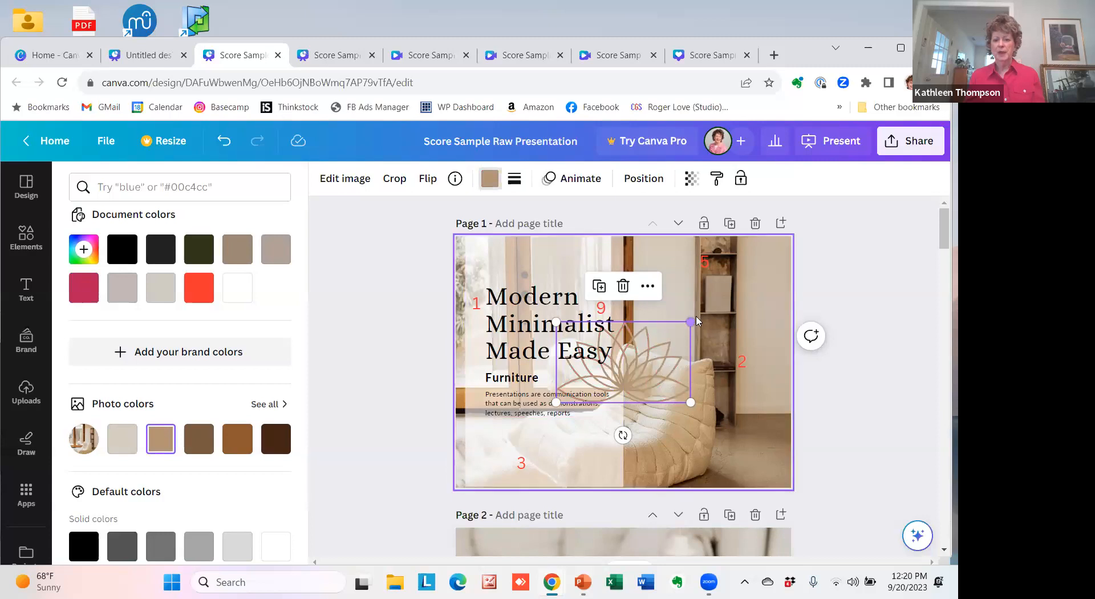
Shrink the lotus graphic to about a third of its width and move it to the lower-left corner of page 1, beside the number 3.
left_click_drag(689, 328, 602, 375)
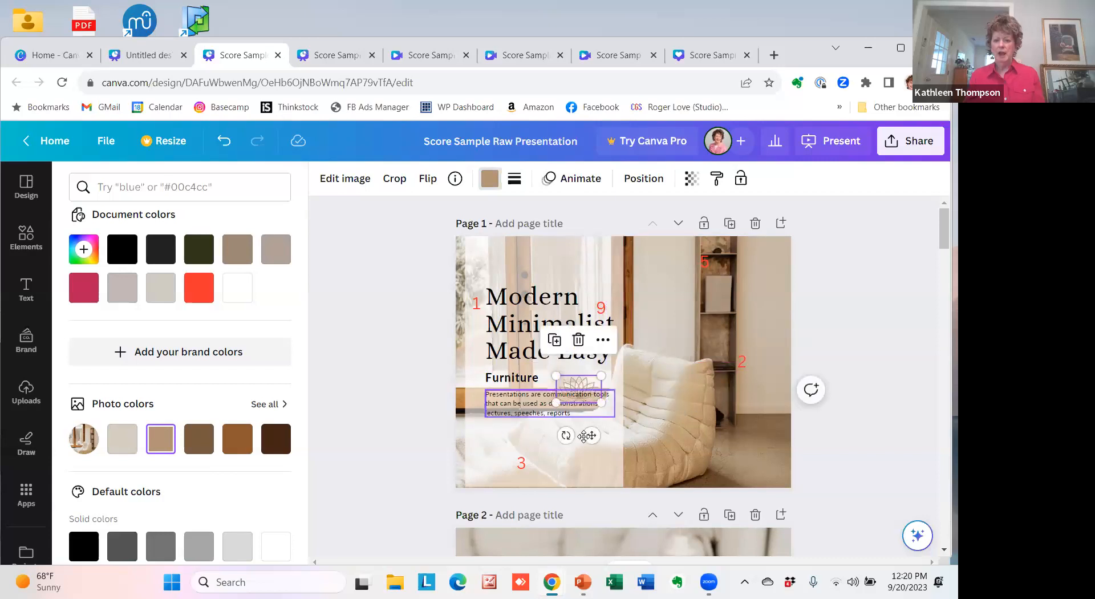
left_click_drag(594, 437, 505, 515)
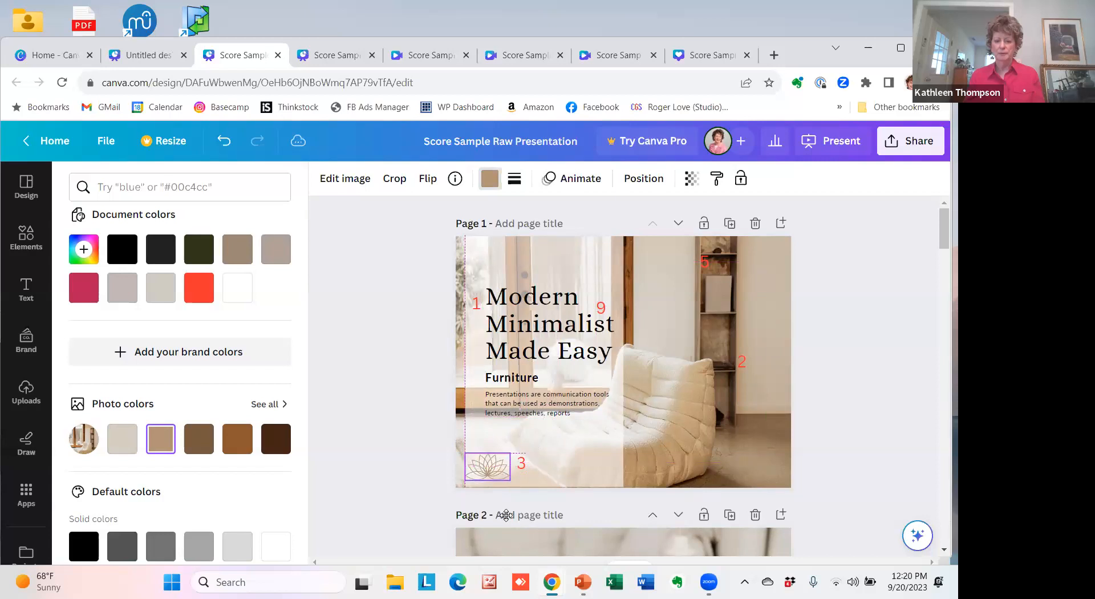
left_click_drag(505, 516, 507, 515)
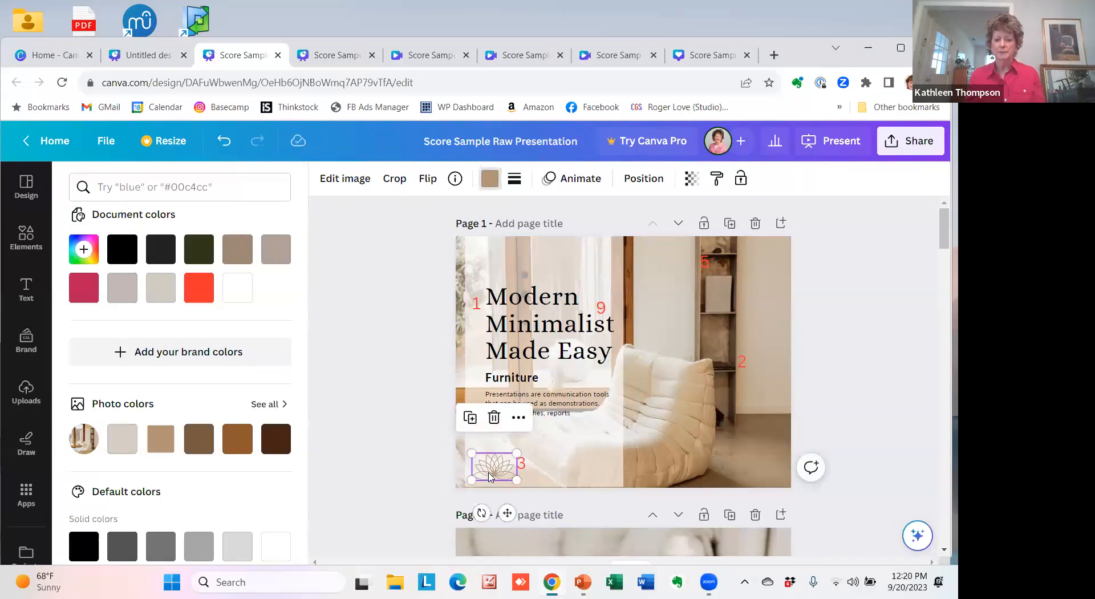
left_click(588, 467)
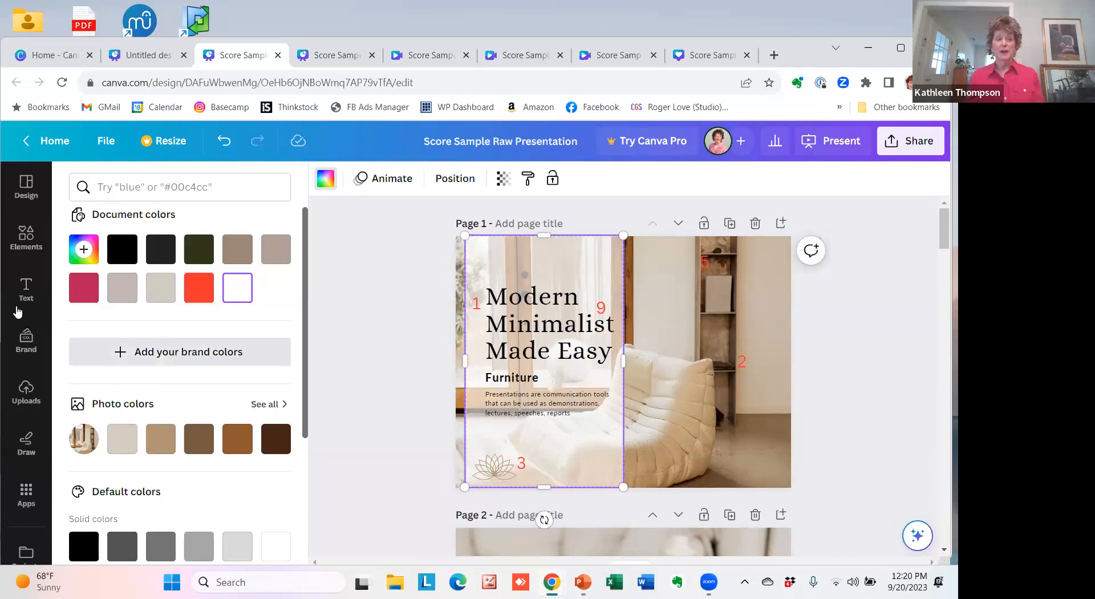
Search the elements for "zen" and show all matching graphics.
left_click(29, 239)
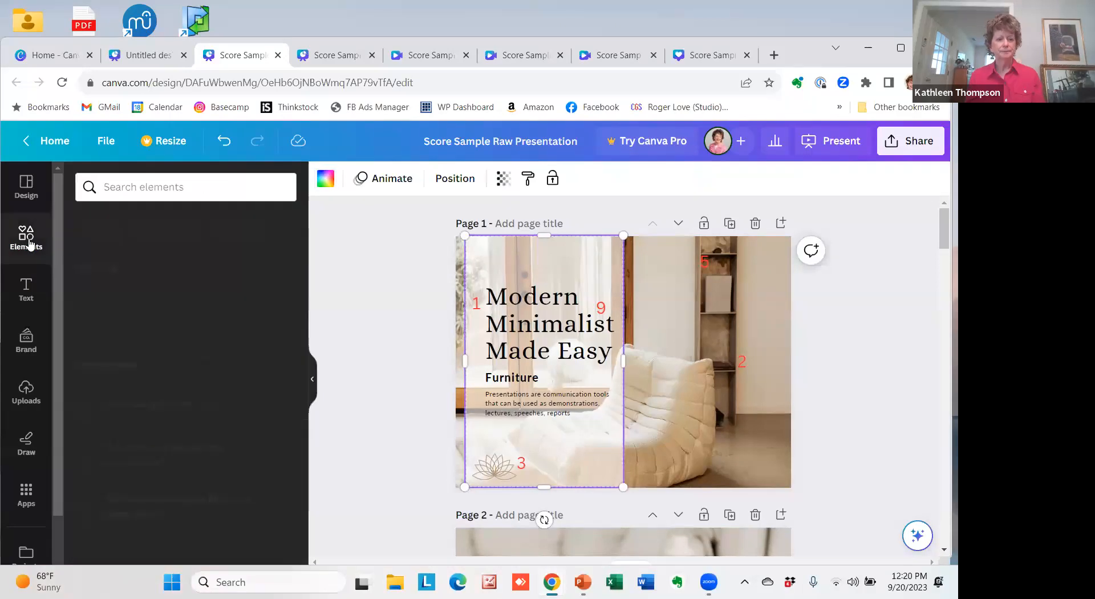
left_click(149, 186)
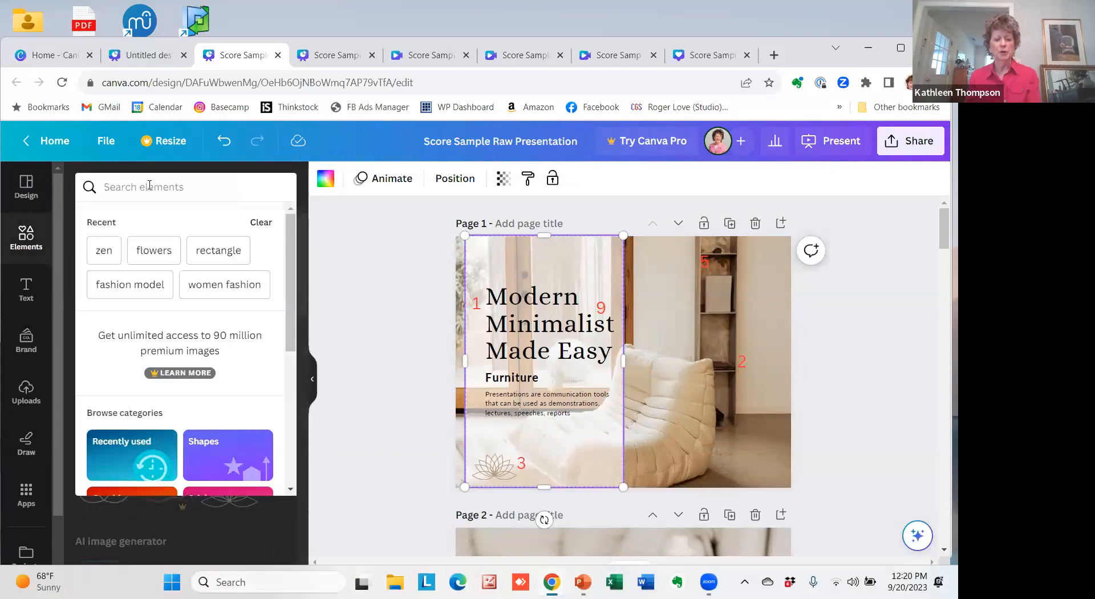
type("zen")
key("Return")
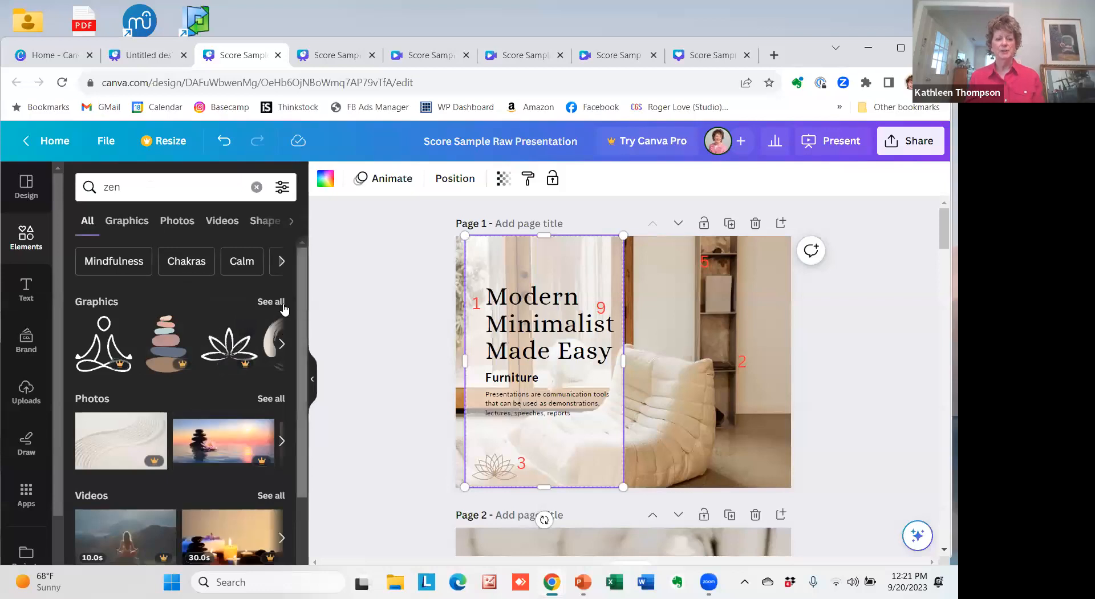
left_click(270, 303)
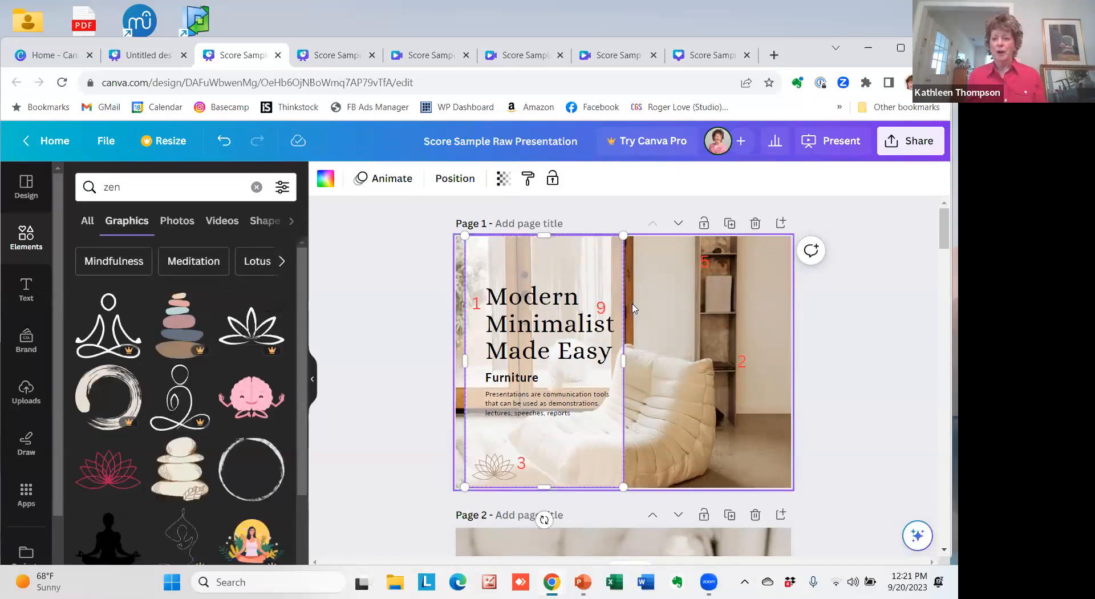
Set the background of page 2, the Table of Contents, to the light gray #d9d8d8 from the full photo colors list.
left_click_drag(942, 233, 946, 265)
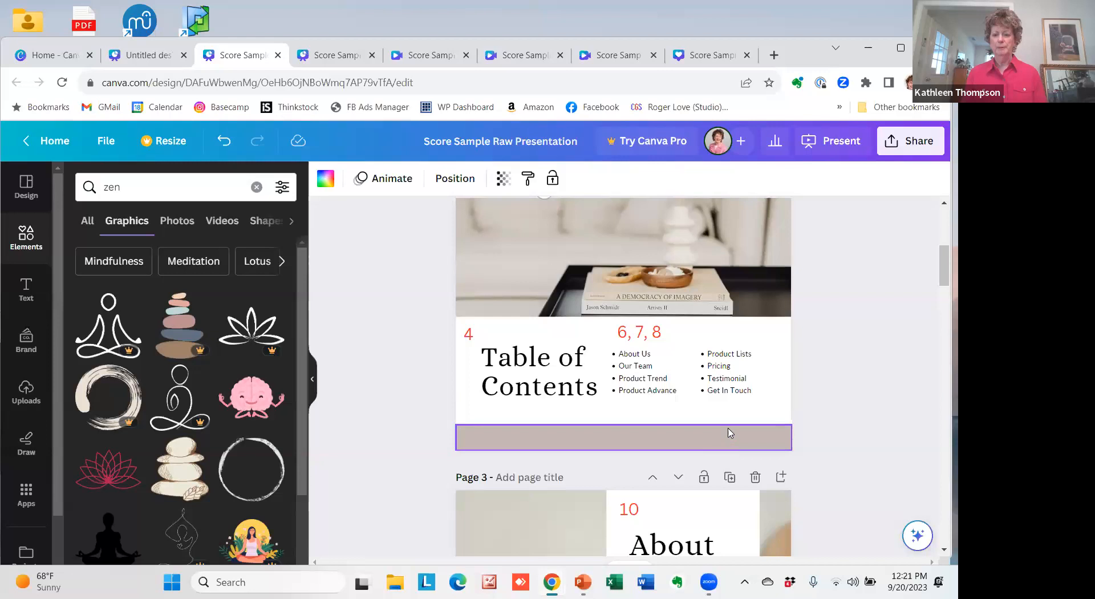
left_click(779, 344)
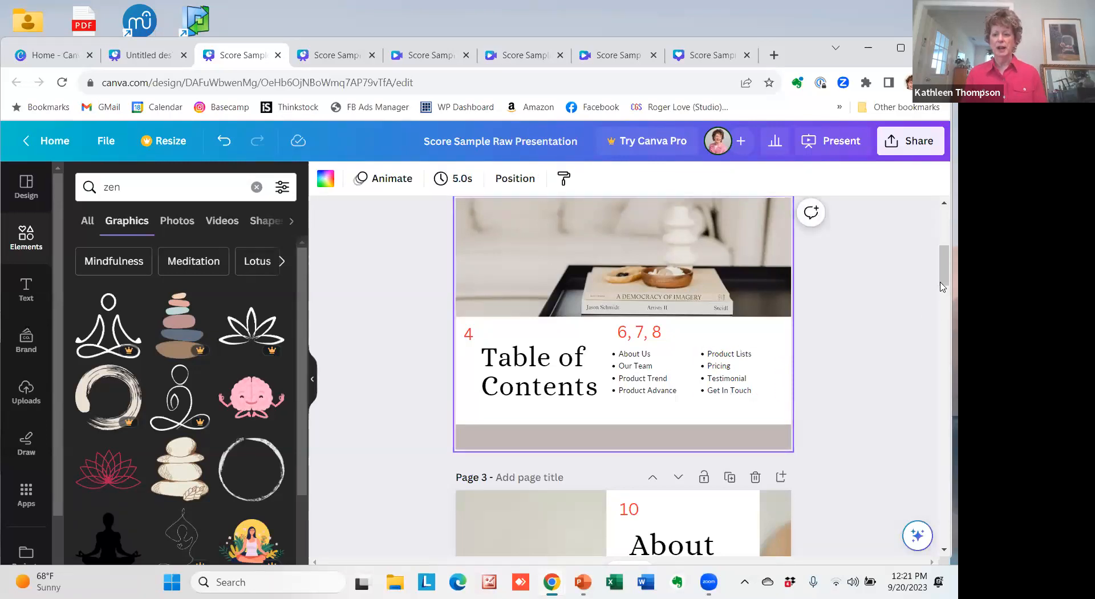
left_click_drag(942, 278, 942, 275)
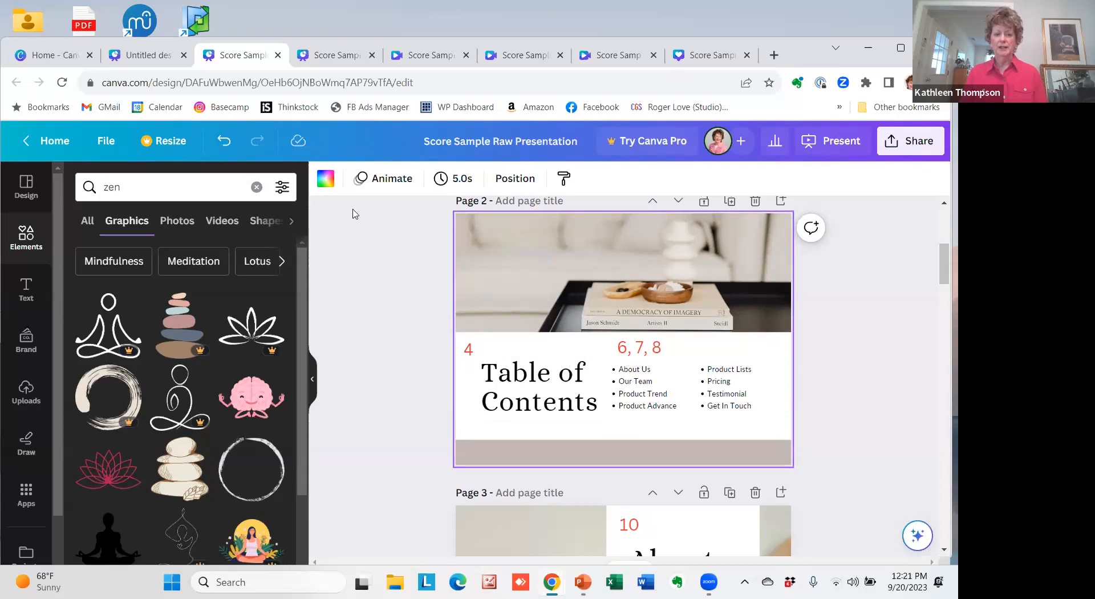
left_click(324, 186)
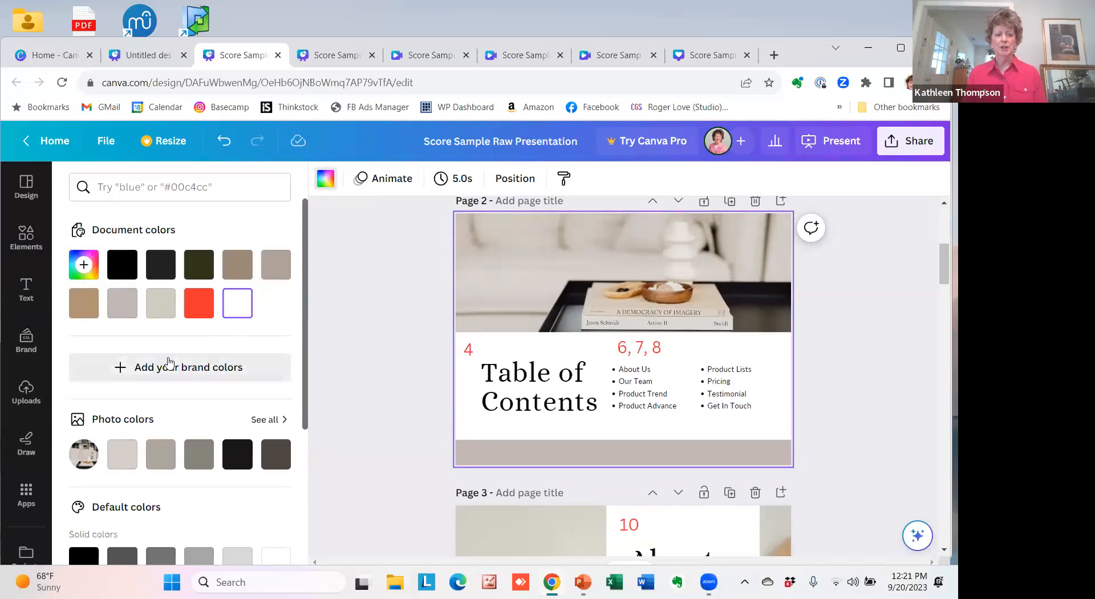
left_click_drag(304, 383, 335, 573)
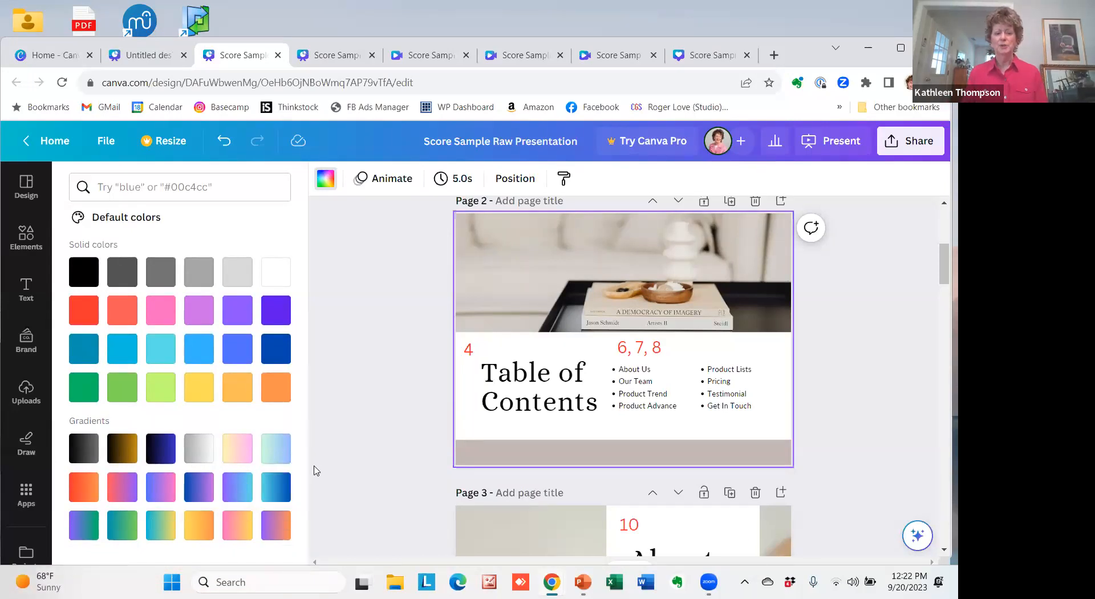
left_click_drag(306, 453, 302, 297)
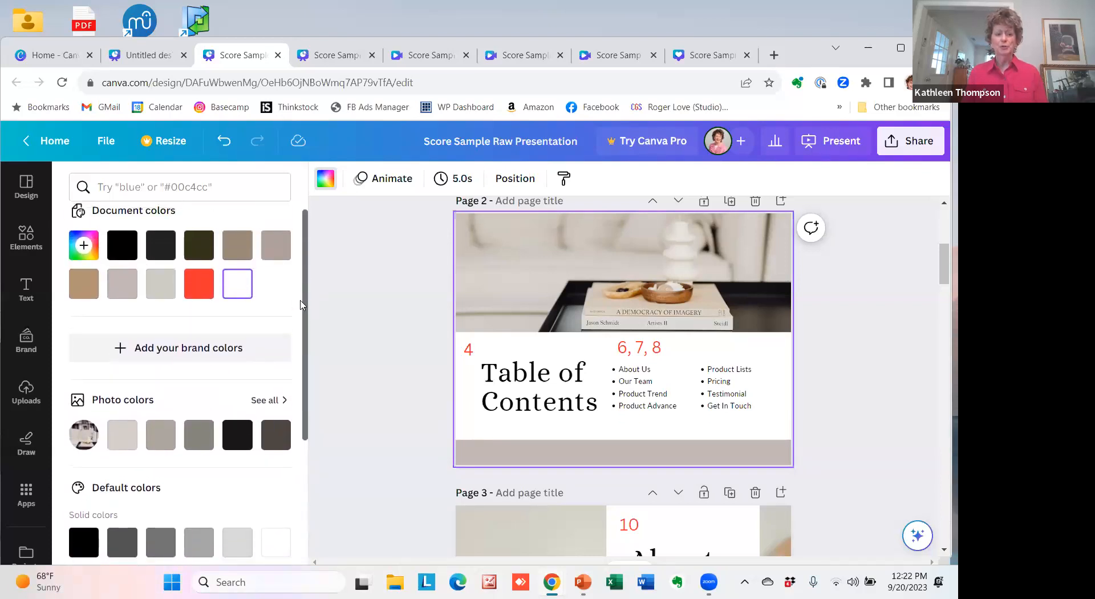
left_click(263, 401)
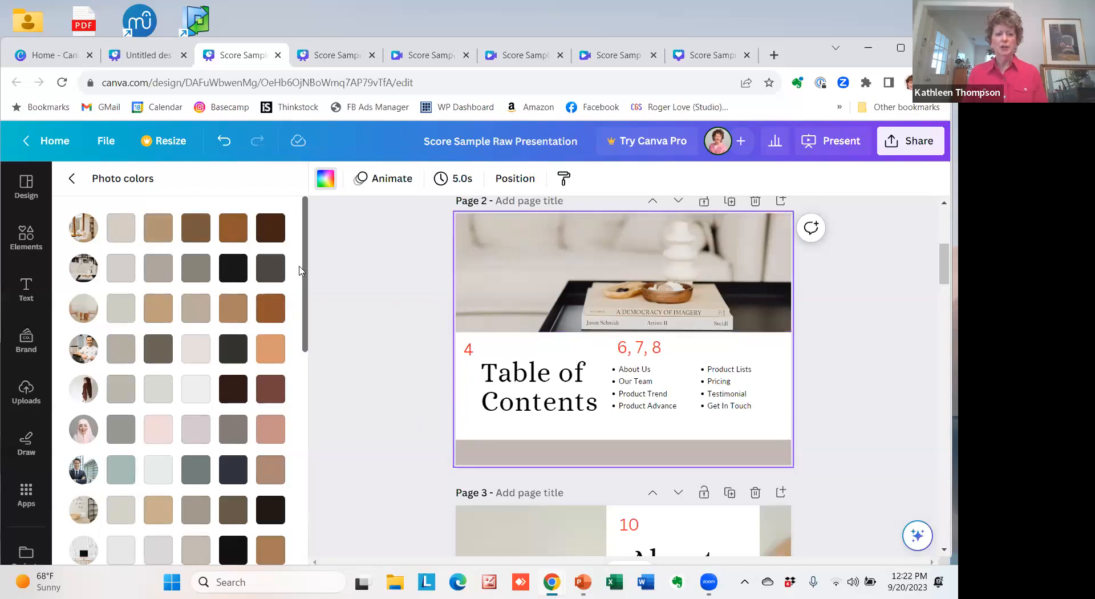
left_click_drag(308, 267, 318, 332)
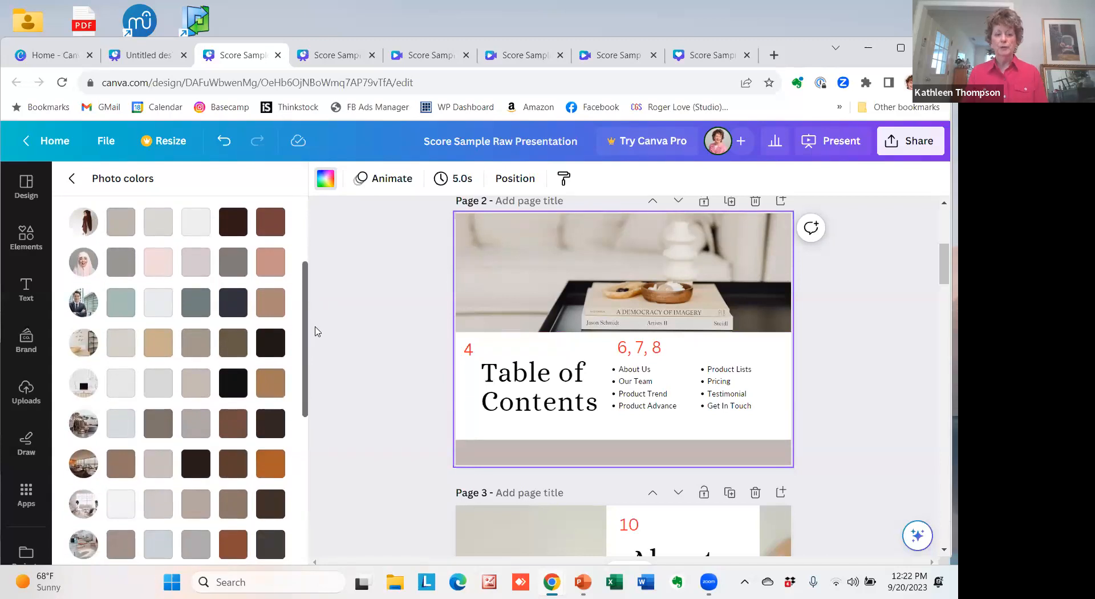
left_click_drag(317, 331, 313, 319)
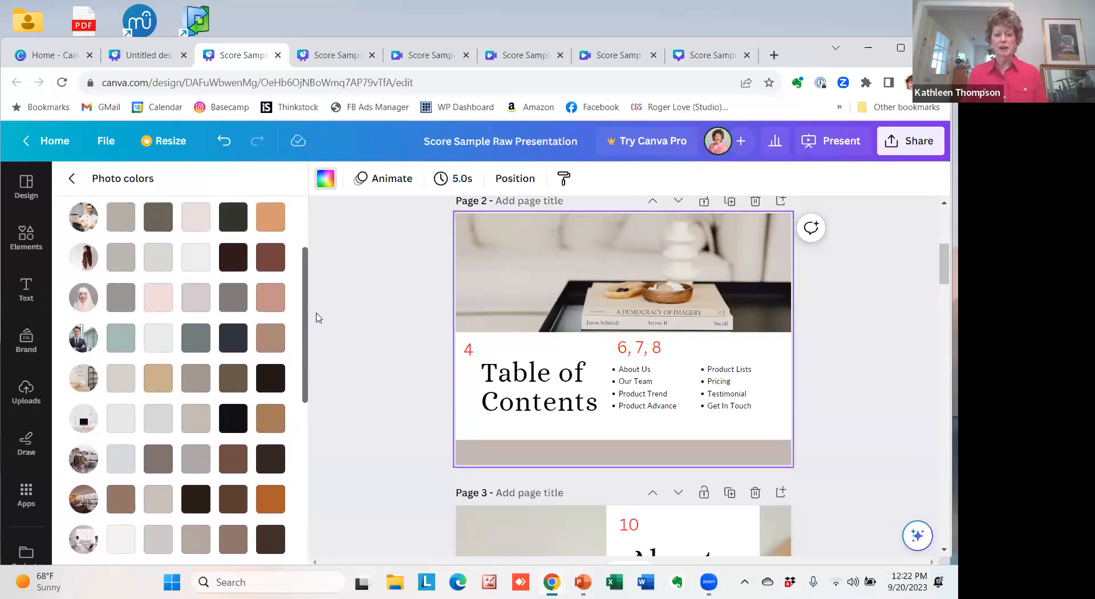
left_click(164, 416)
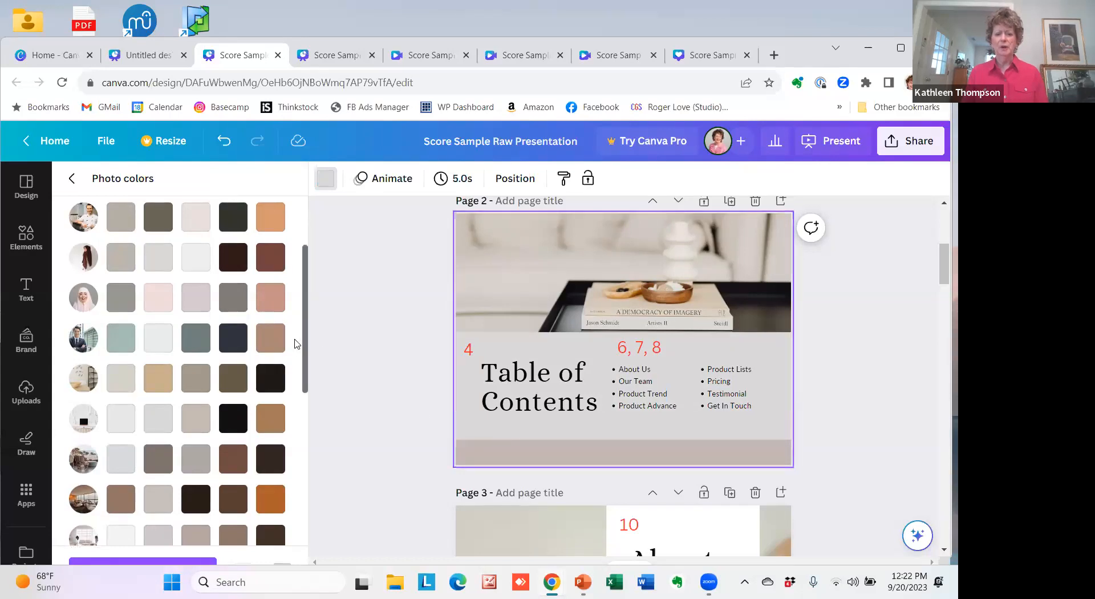
left_click_drag(303, 299, 301, 237)
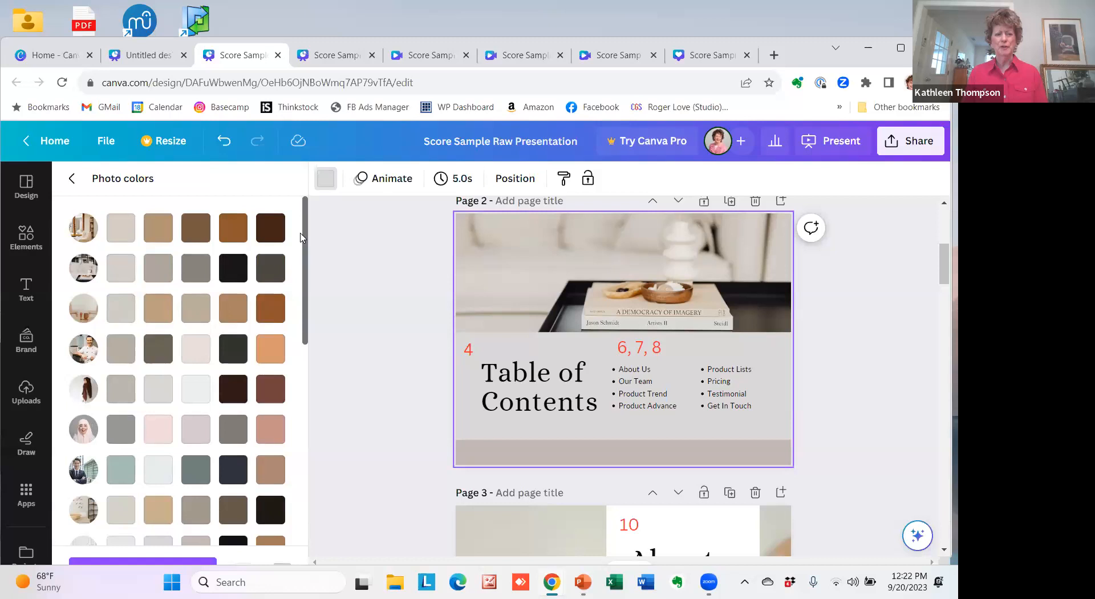
Change page 2's background to the custom solid color #E8E2E2.
left_click(72, 181)
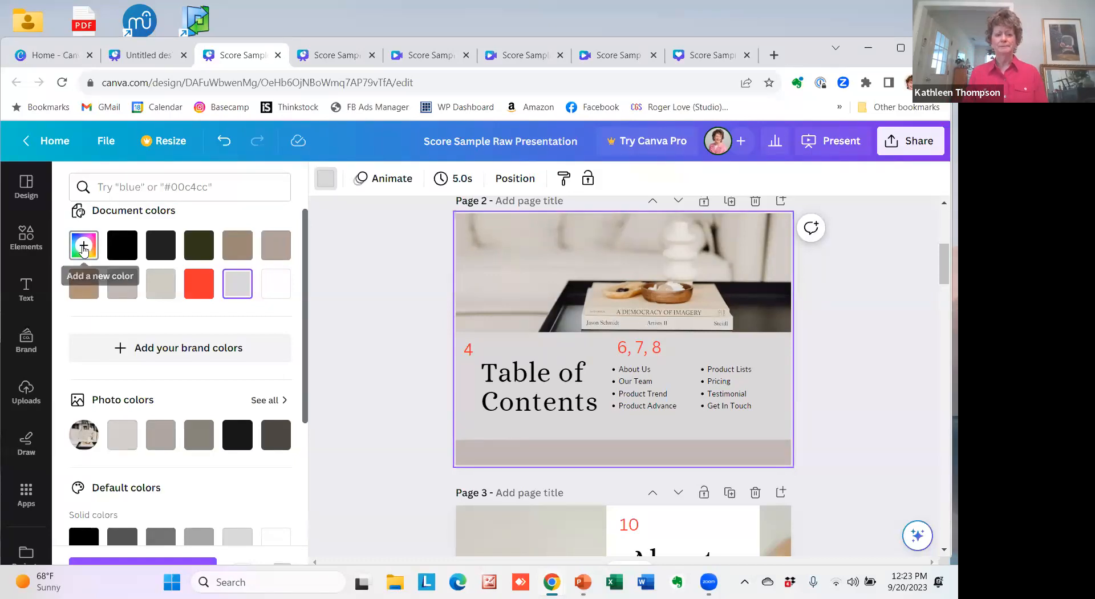
left_click(83, 247)
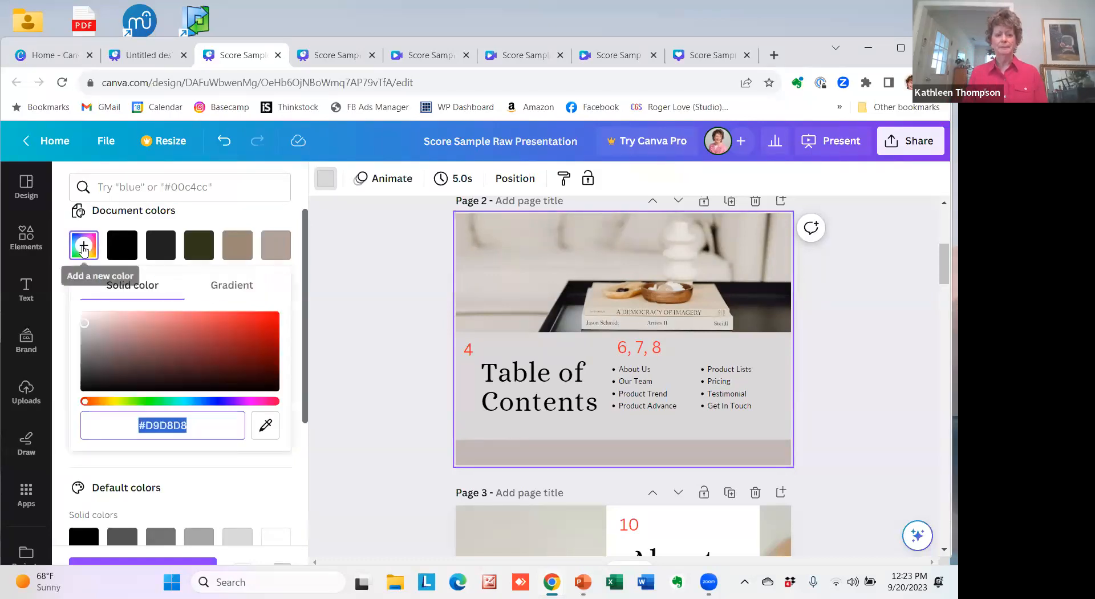
left_click(84, 324)
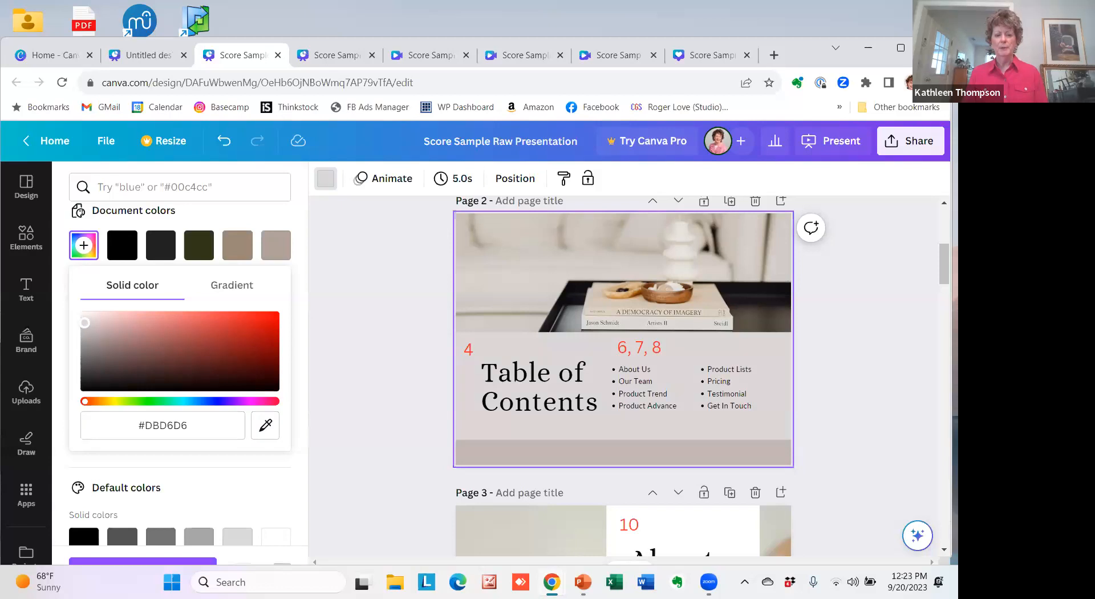
left_click_drag(85, 323, 86, 323)
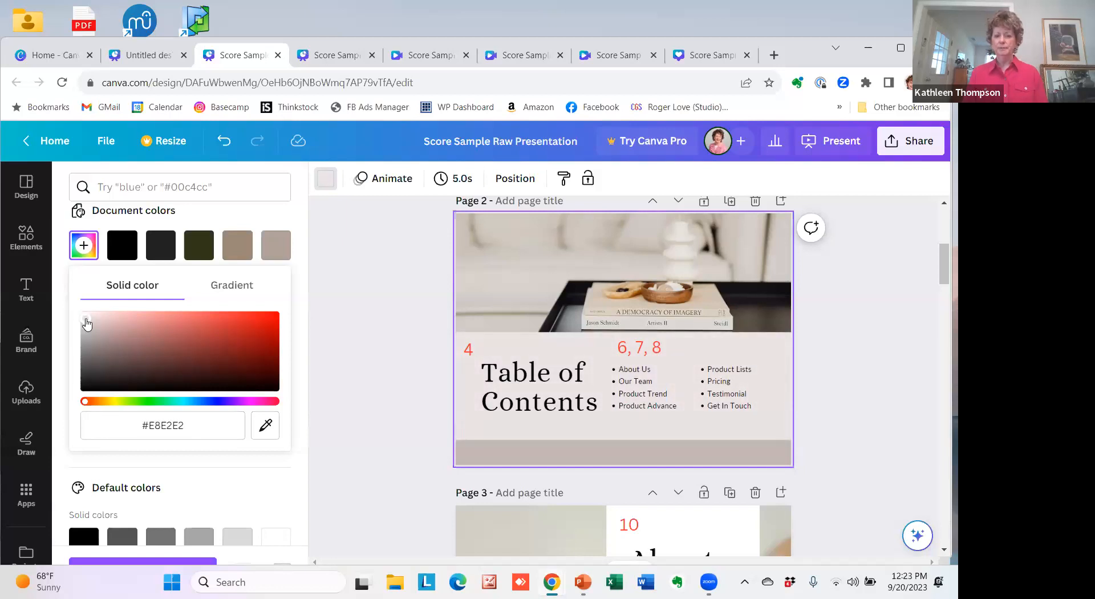
left_click(414, 337)
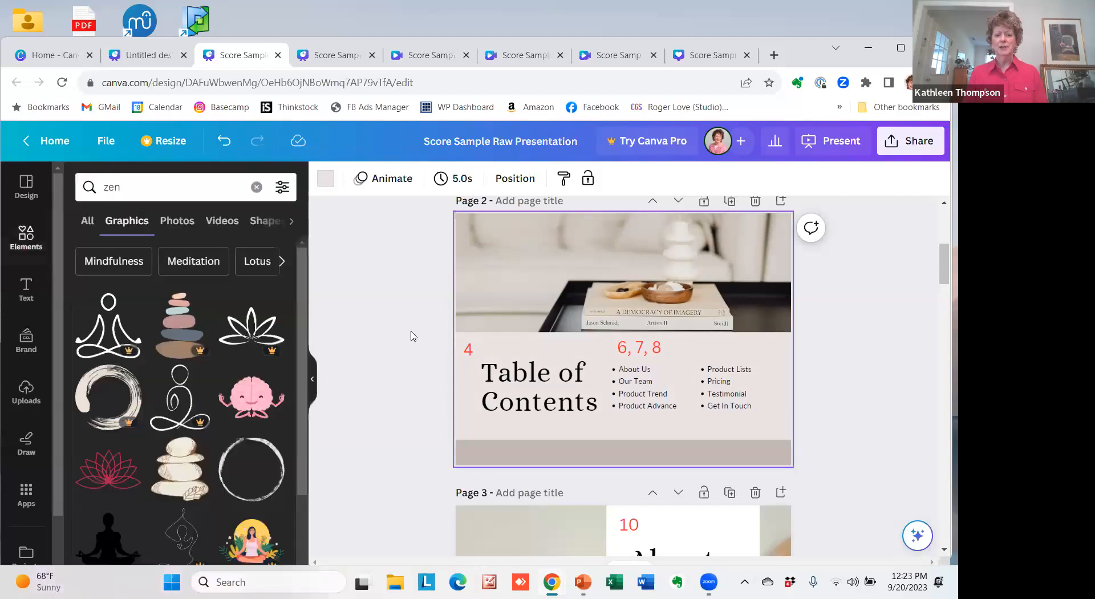
Change page 2's background to the muted teal #a5bbb6 from the full photo colors list.
left_click(323, 179)
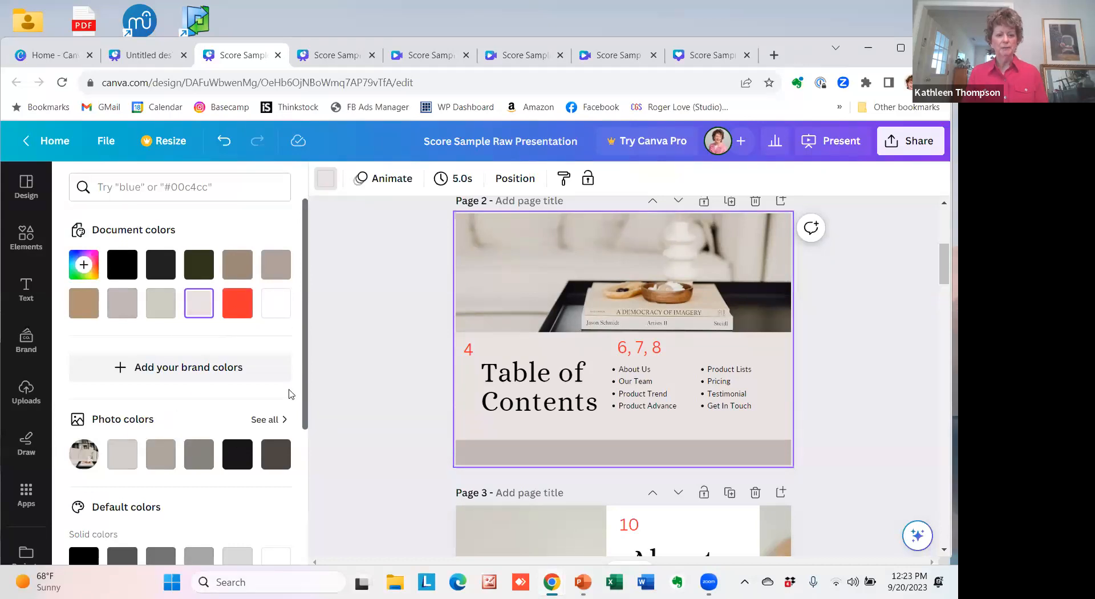
left_click(275, 423)
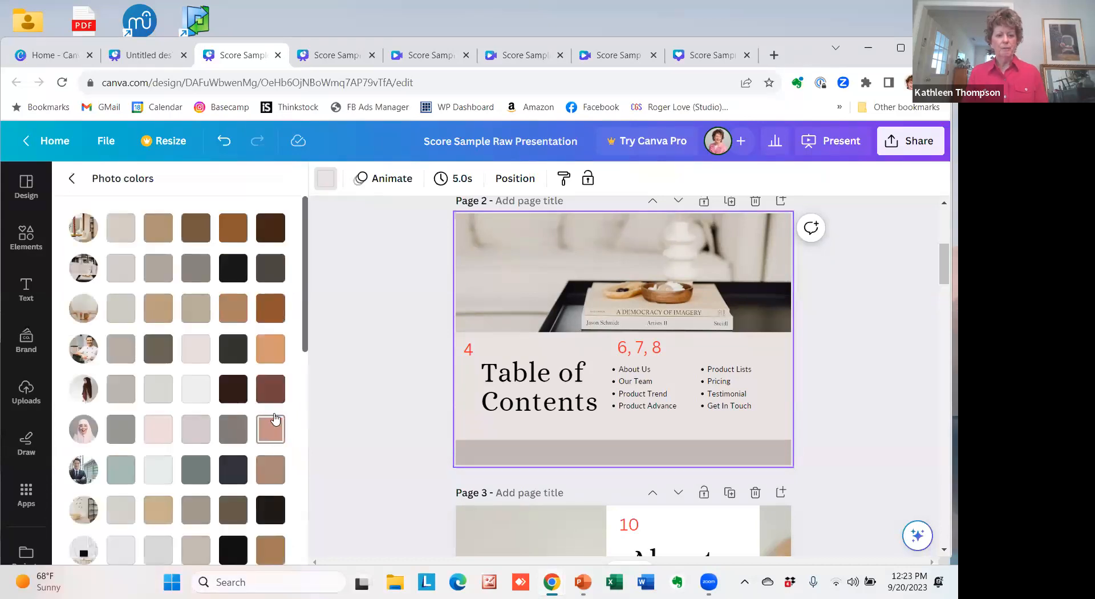
left_click(121, 473)
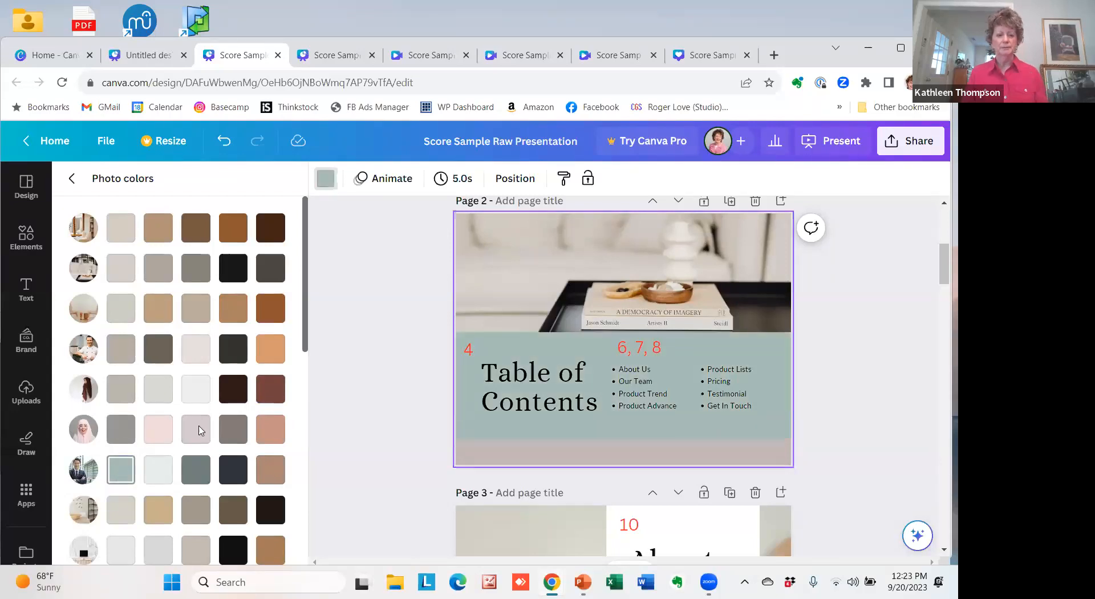
scroll(303, 322, "down", 1)
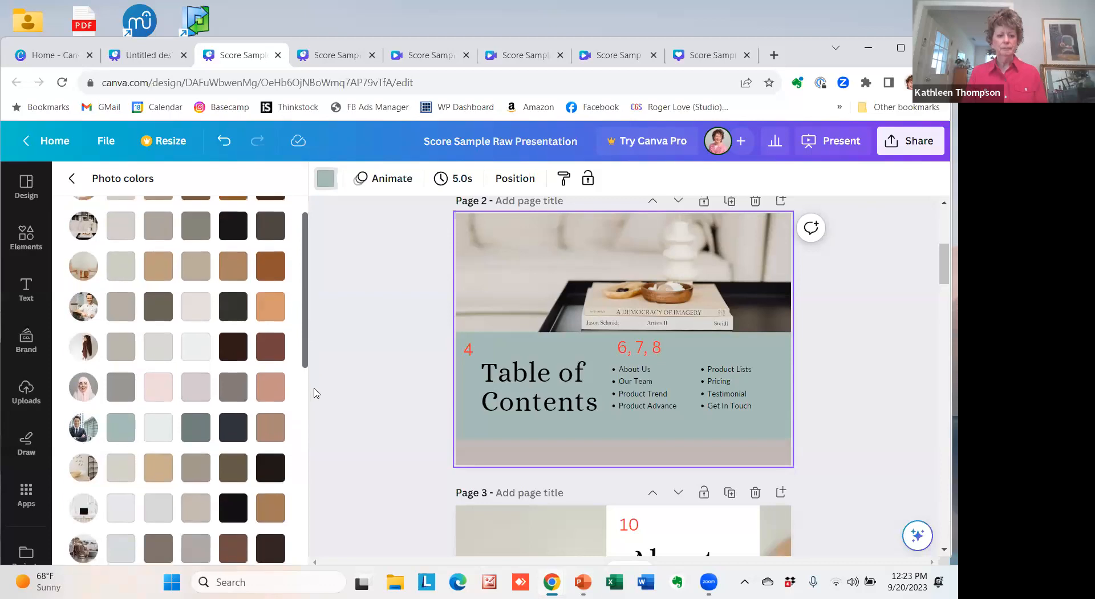
scroll(310, 317, "up", 1)
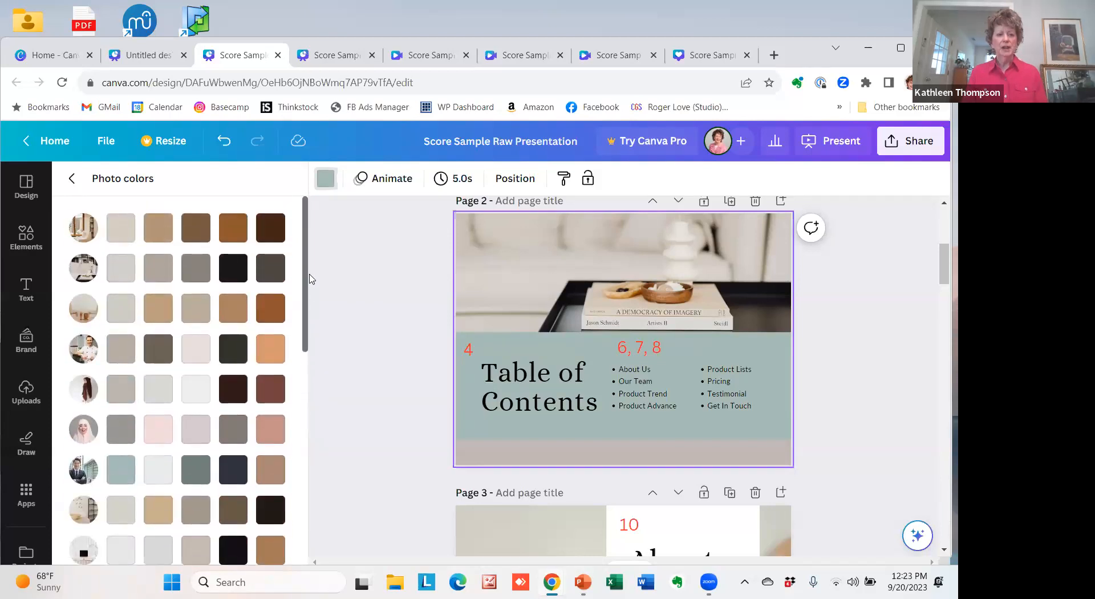
left_click(73, 179)
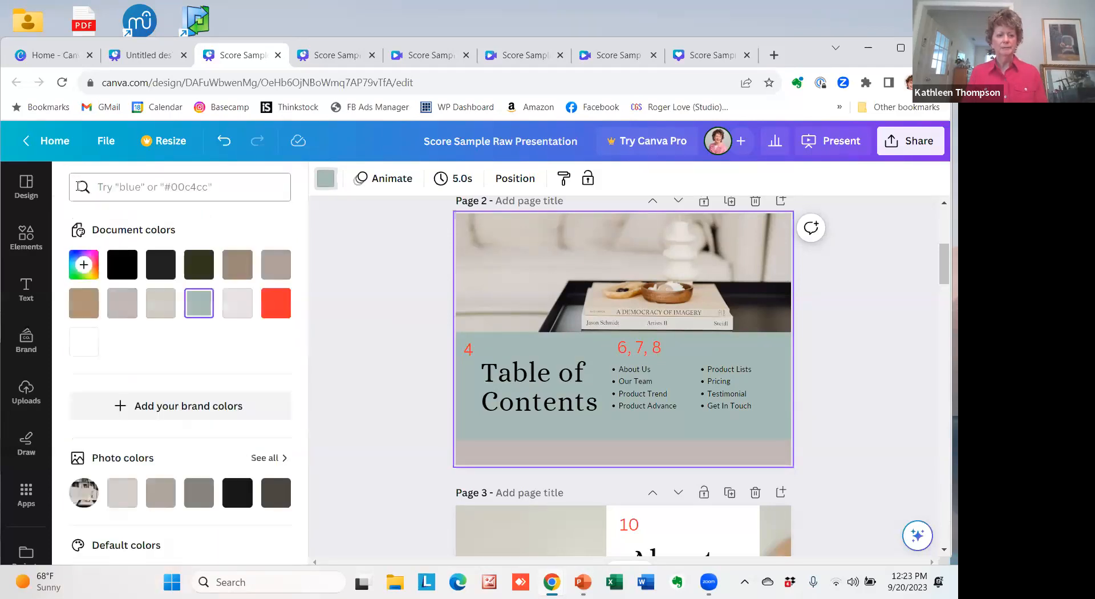
Change page 2's background to the custom solid color #D3DDDB, a paler shade of the teal.
left_click(84, 264)
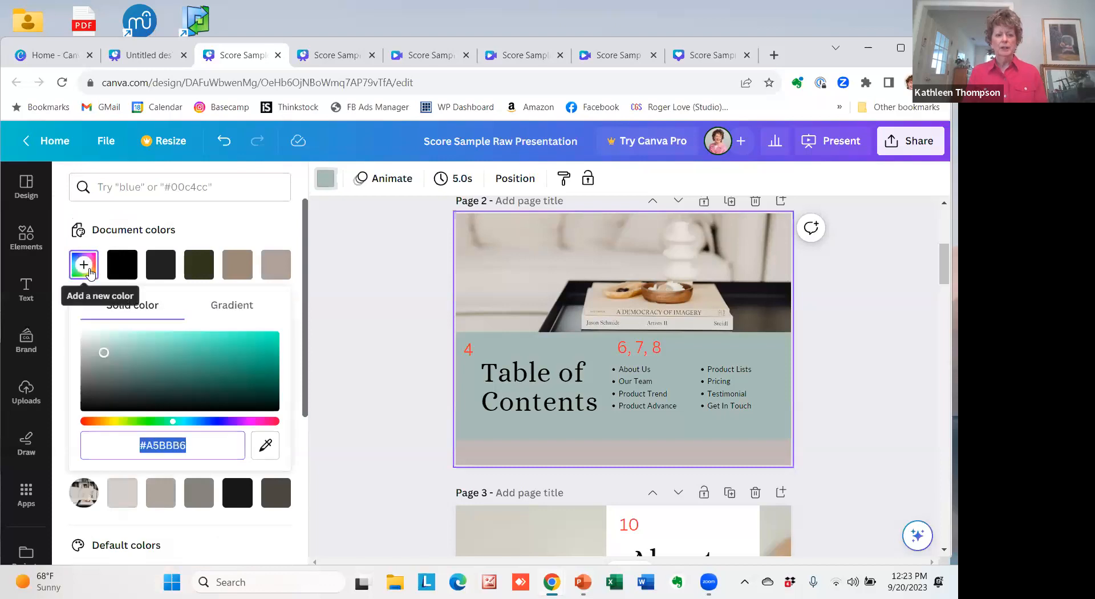
left_click(101, 340)
left_click_drag(101, 340, 89, 341)
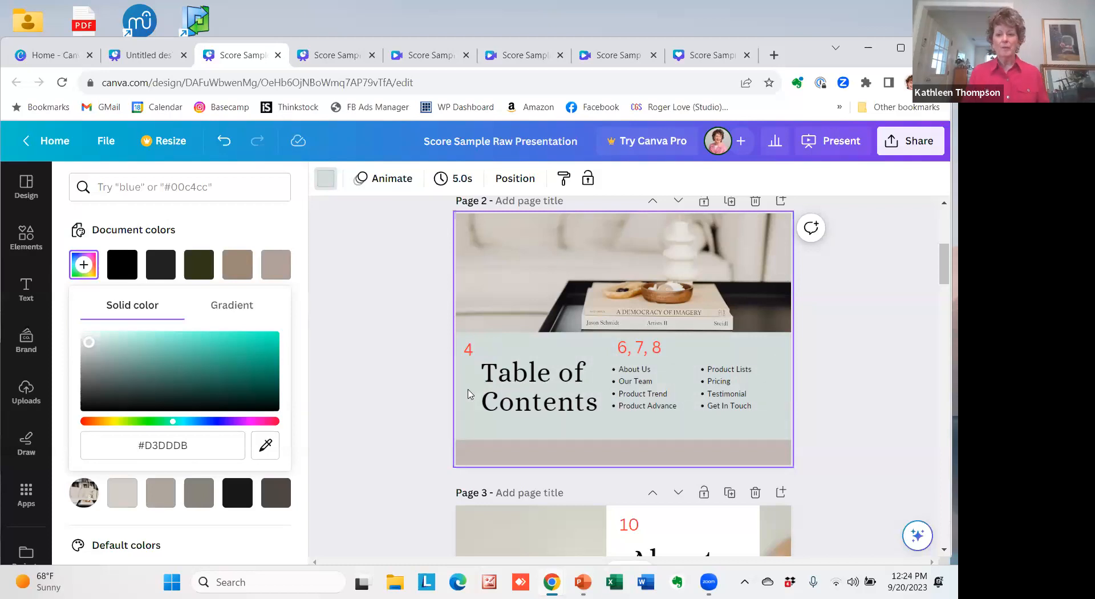
Detach the living room photo from page 1's background.
left_click_drag(942, 268, 943, 230)
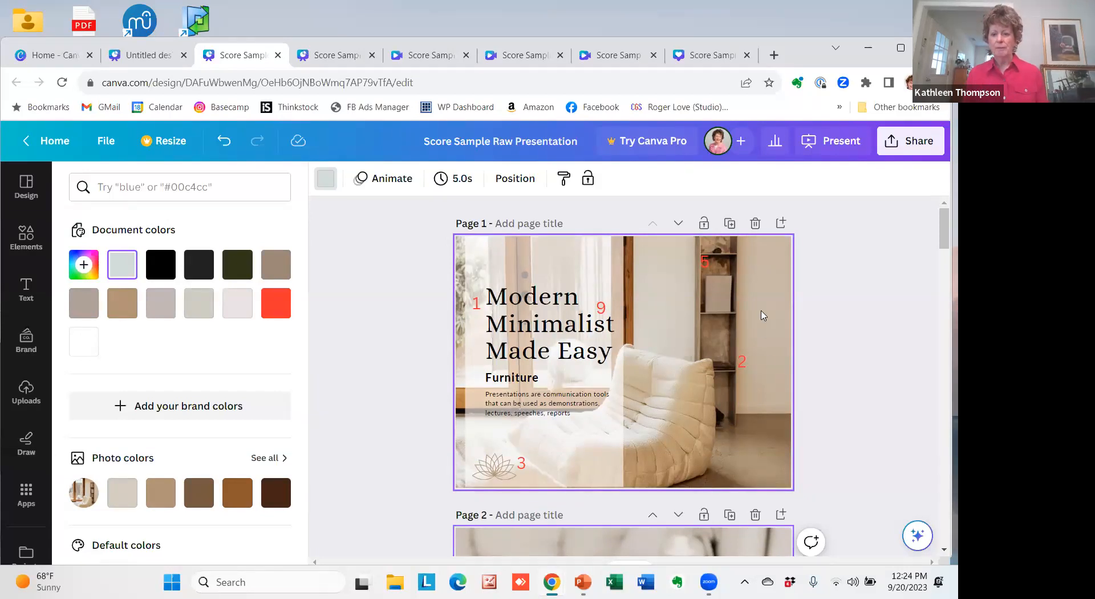
right_click(763, 316)
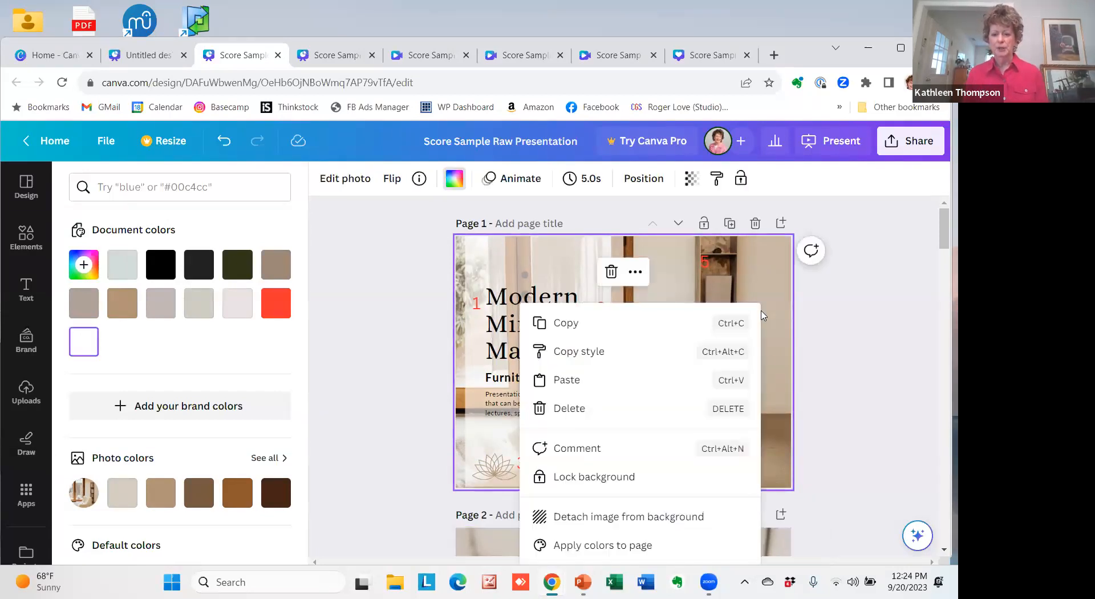
left_click(591, 520)
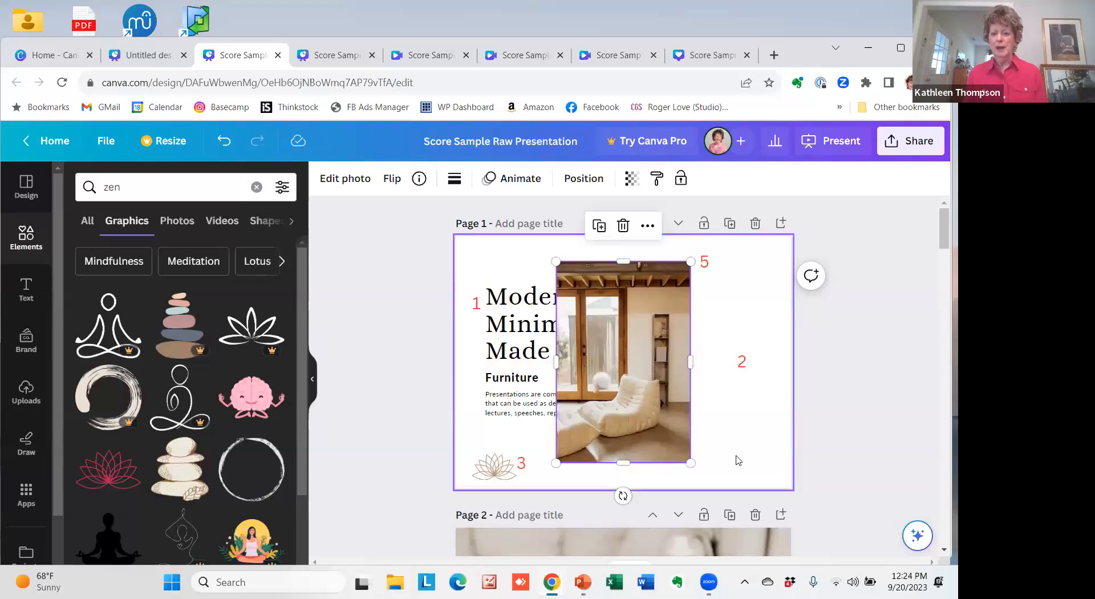
Set page 1's background to the slate gray of the suited man's photo in the full photo colors list.
left_click(757, 440)
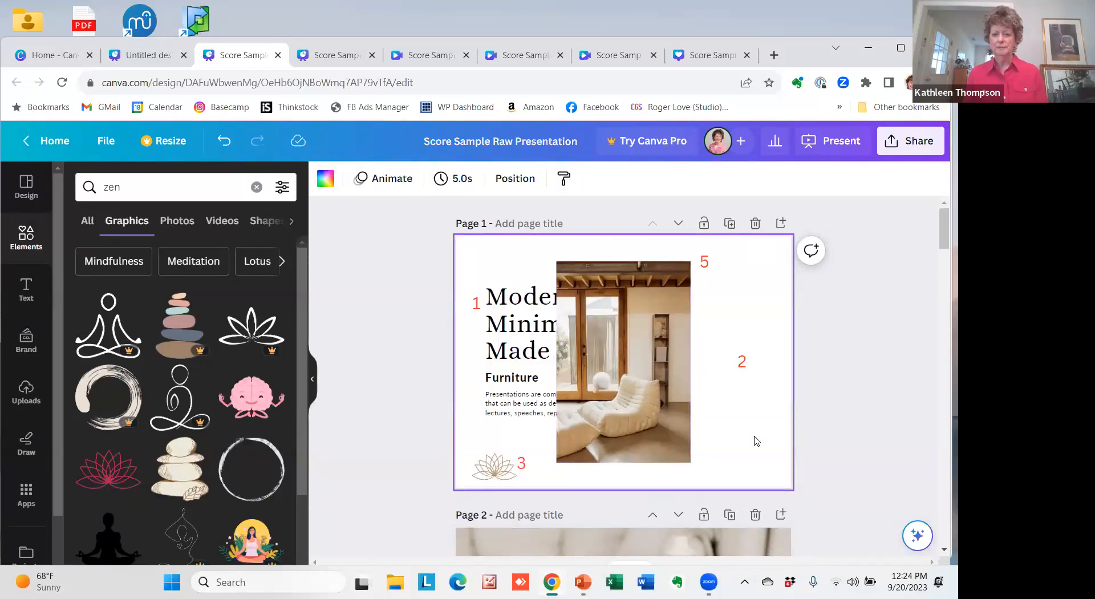
left_click(325, 186)
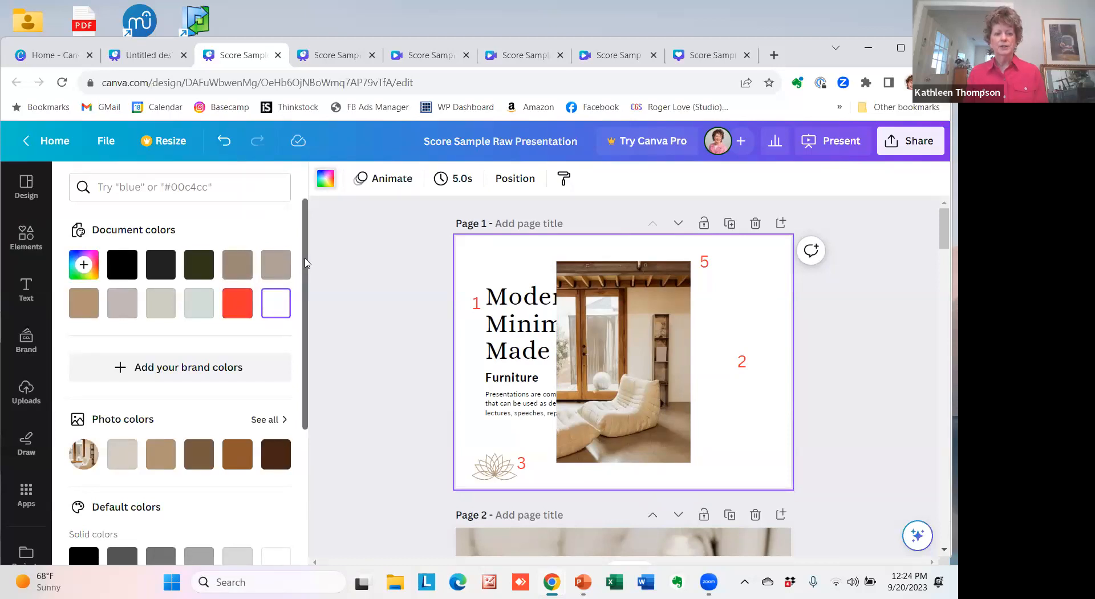
left_click_drag(306, 263, 322, 349)
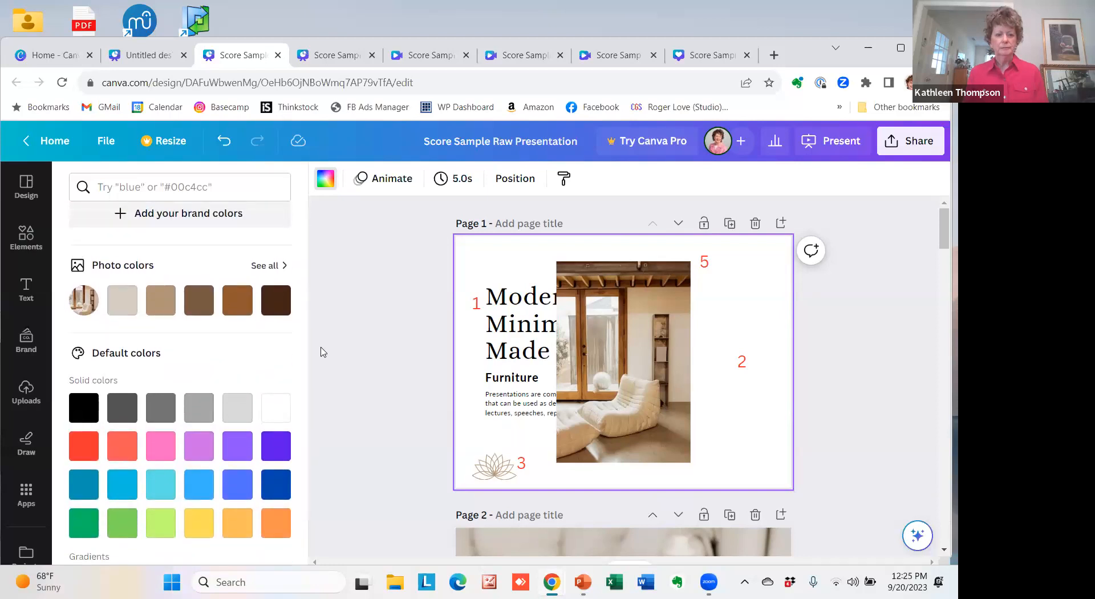
left_click(268, 268)
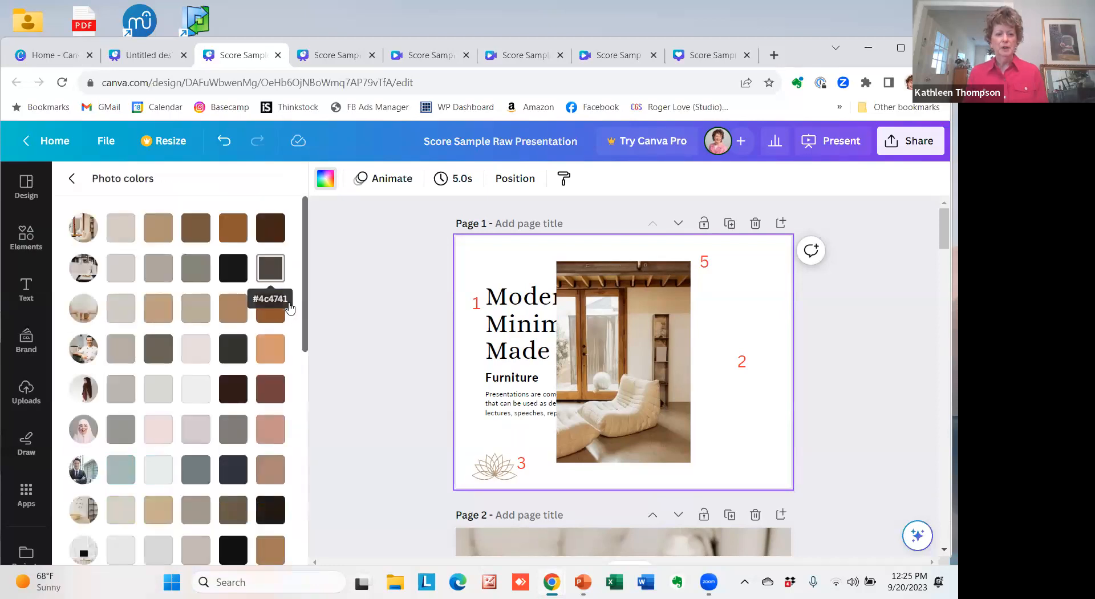
left_click(196, 473)
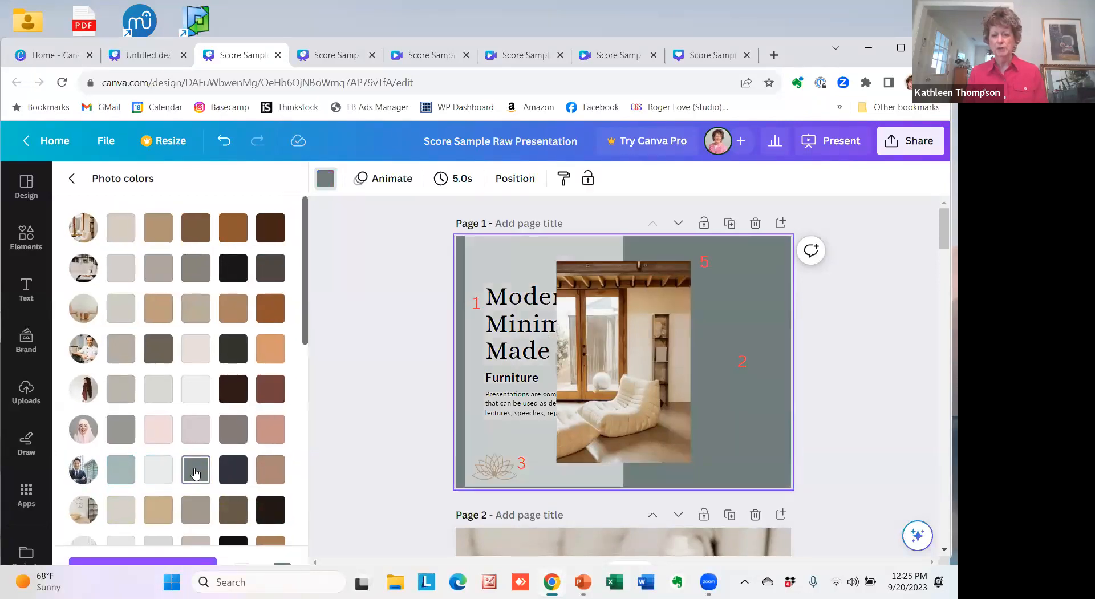
Change page 1's background to an olive green from further down the full photo colors list.
scroll(305, 323, "down", 1)
left_click_drag(306, 322, 313, 440)
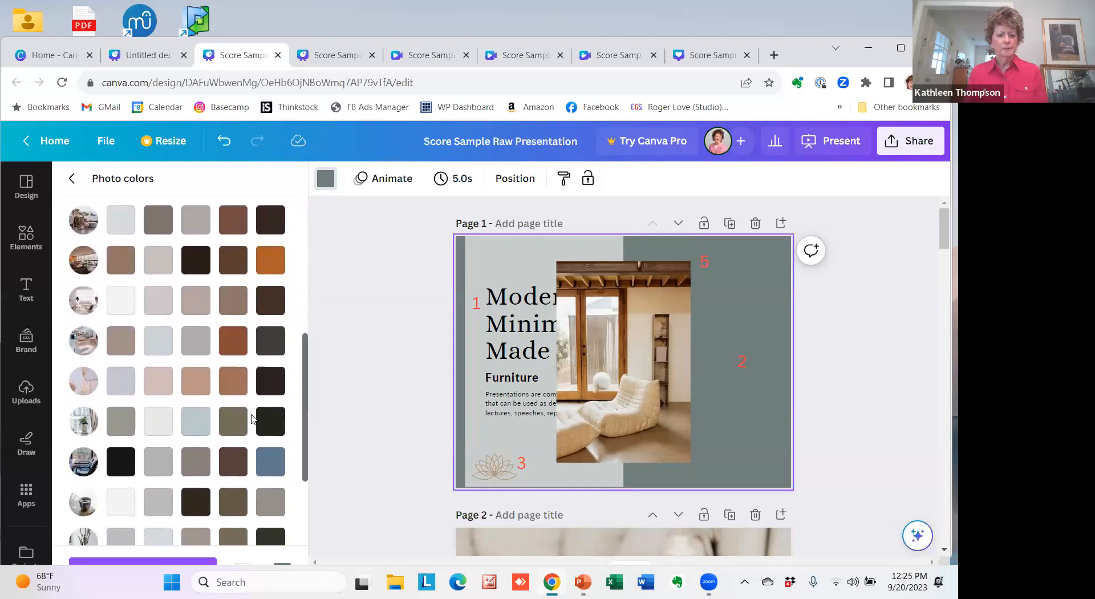
left_click(230, 424)
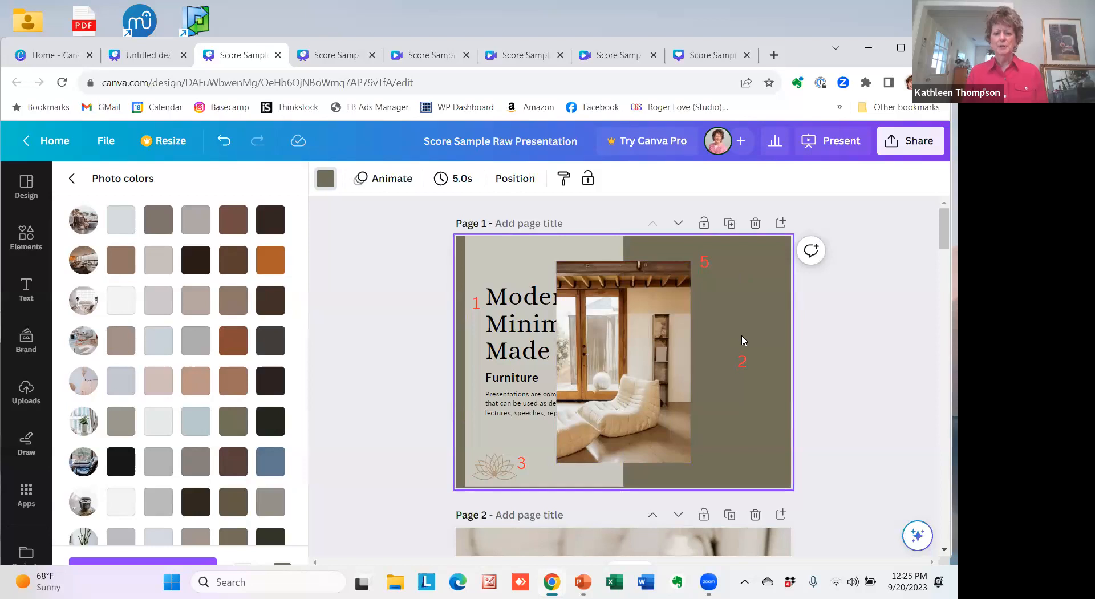
Make the detached photo page 1's background again and set its transparency to 43.
right_click(624, 369)
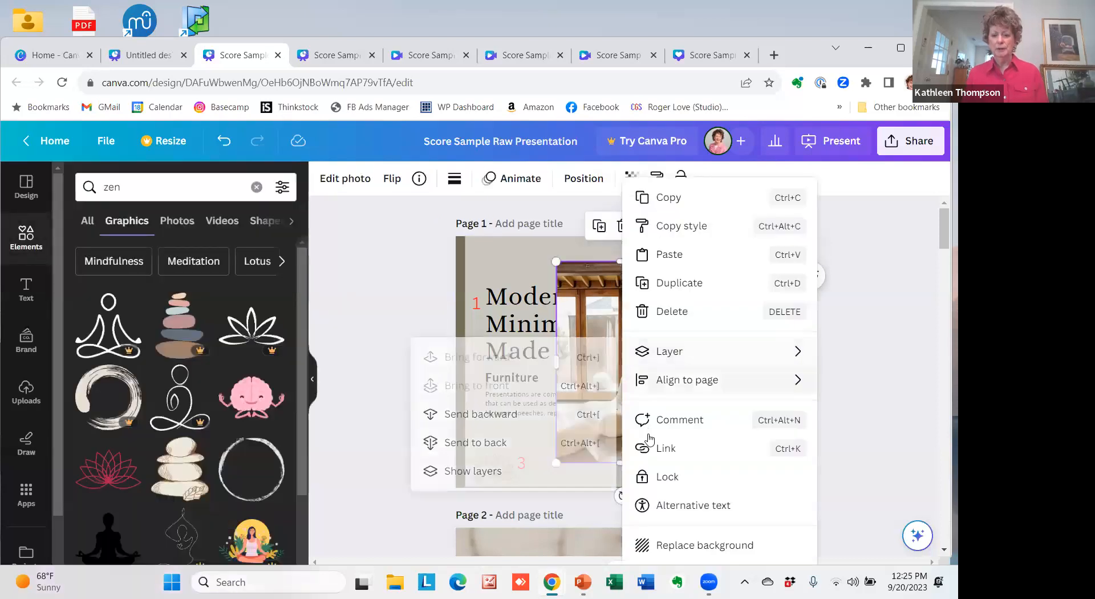
left_click(673, 546)
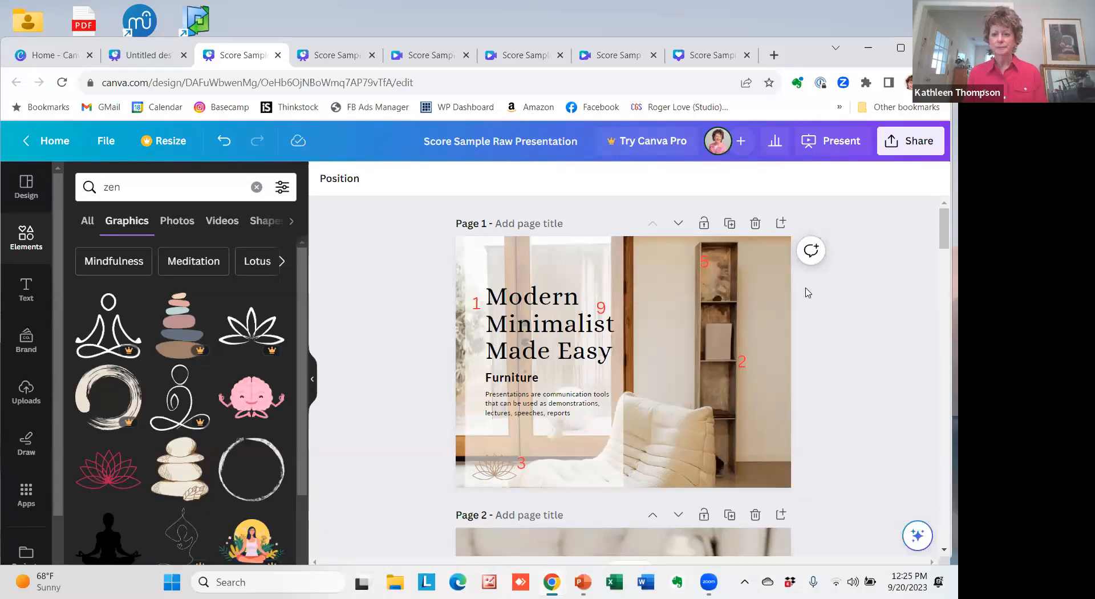
left_click(679, 326)
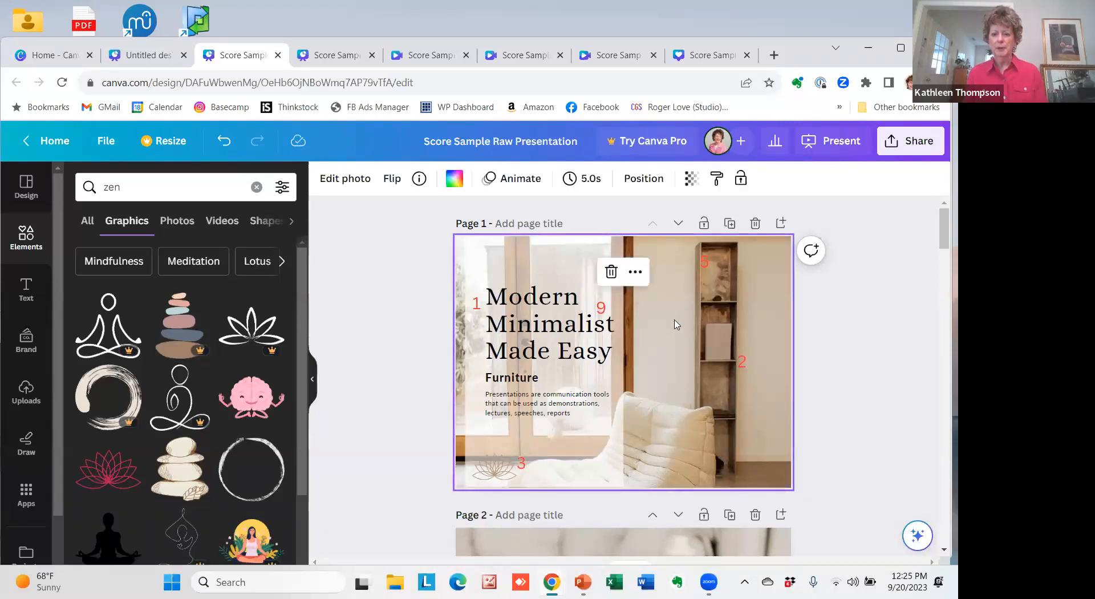
left_click(692, 184)
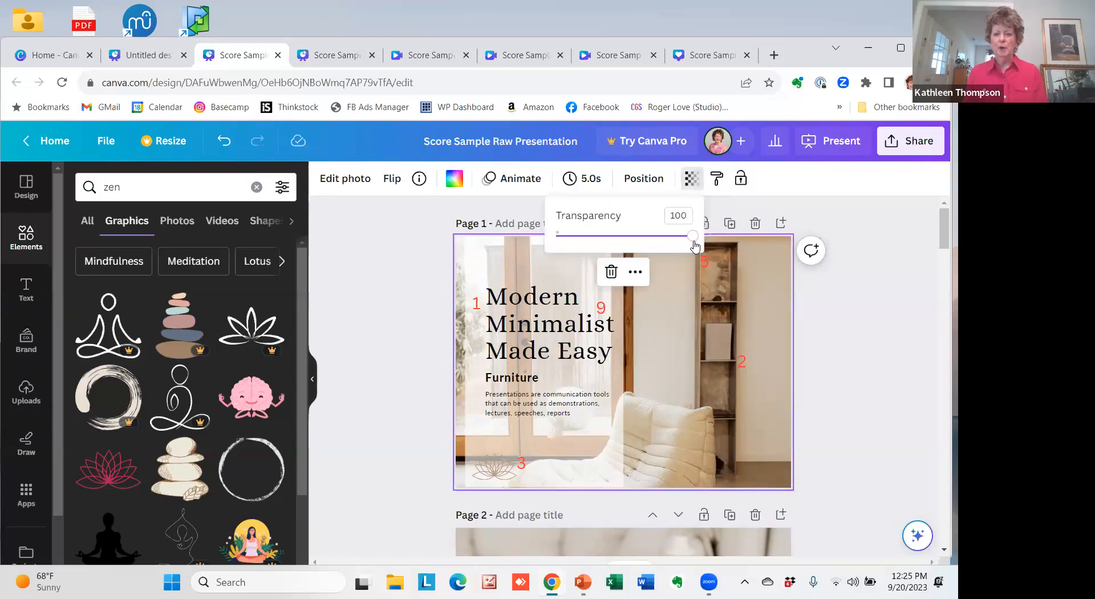
left_click_drag(694, 234, 616, 267)
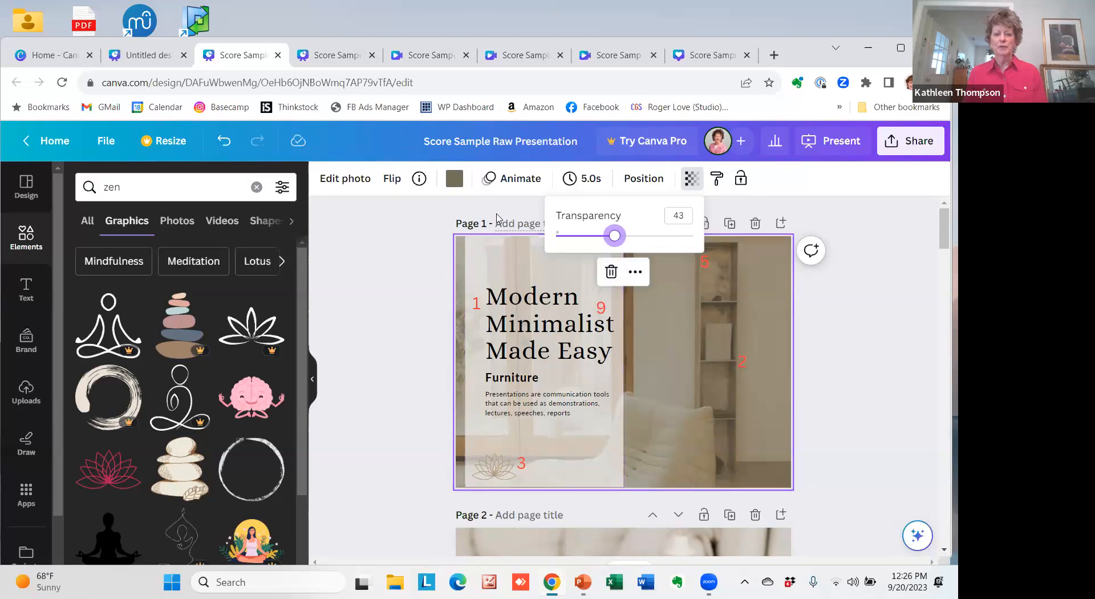
Change the background color behind page 1's semi-transparent photo to the bright red from the document colors.
left_click(454, 178)
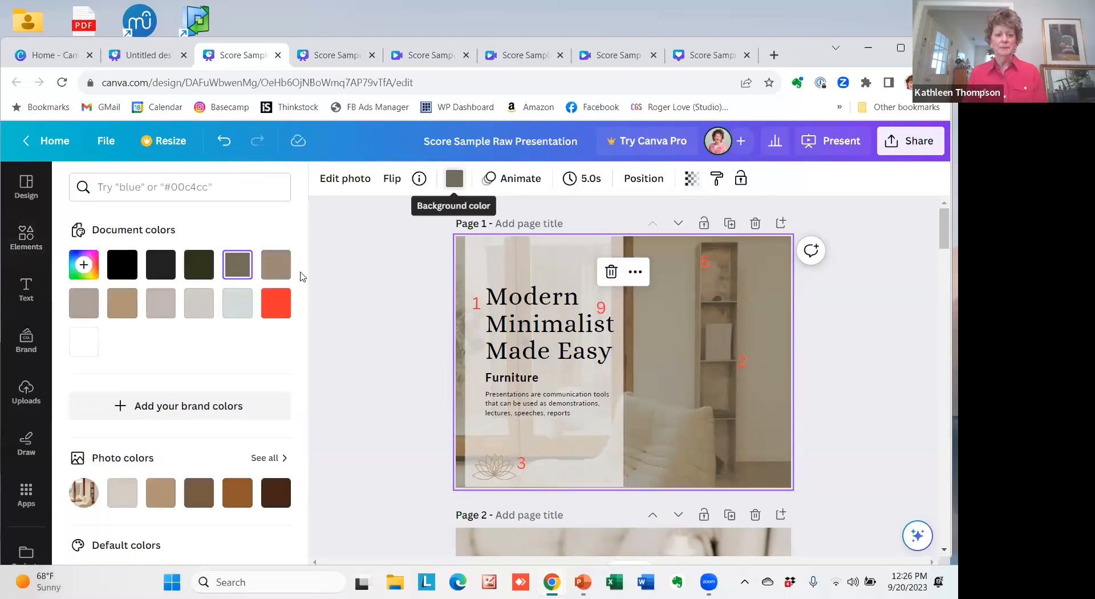
left_click(279, 303)
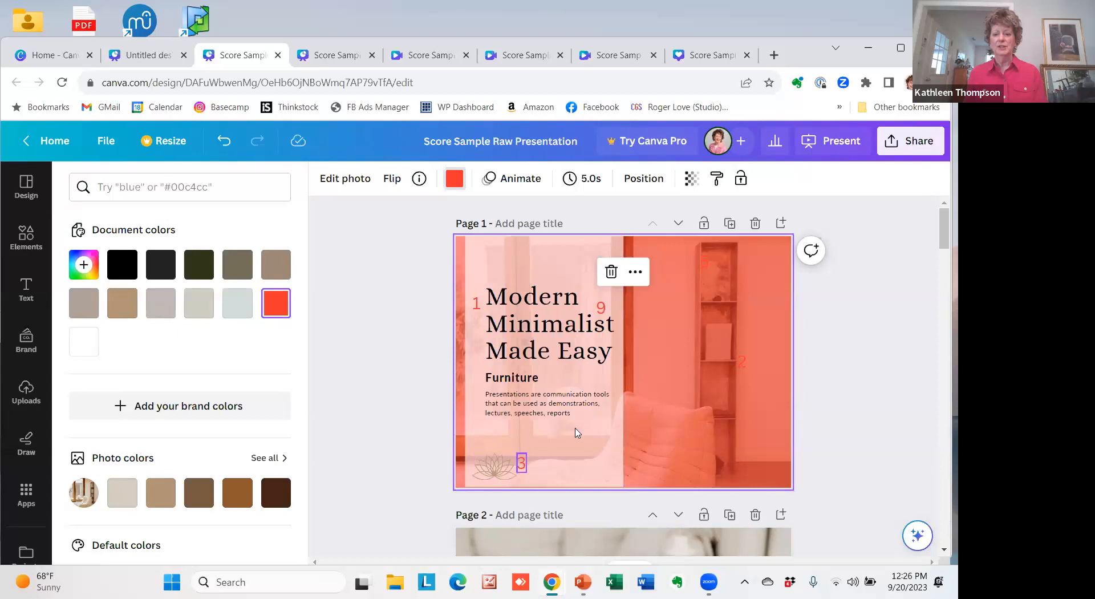
double_click(655, 408)
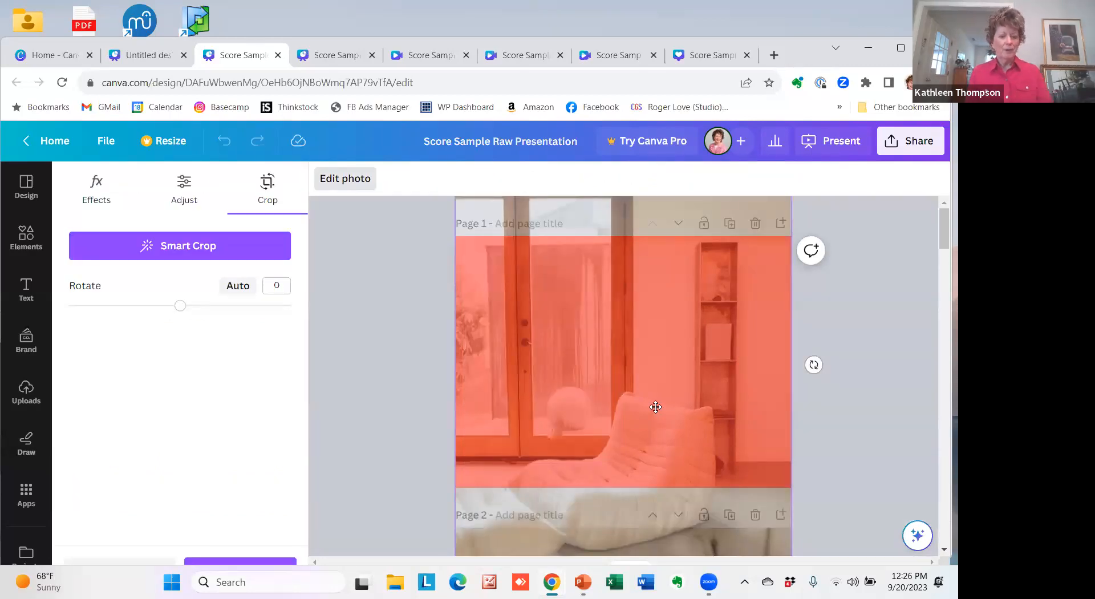
key("Escape")
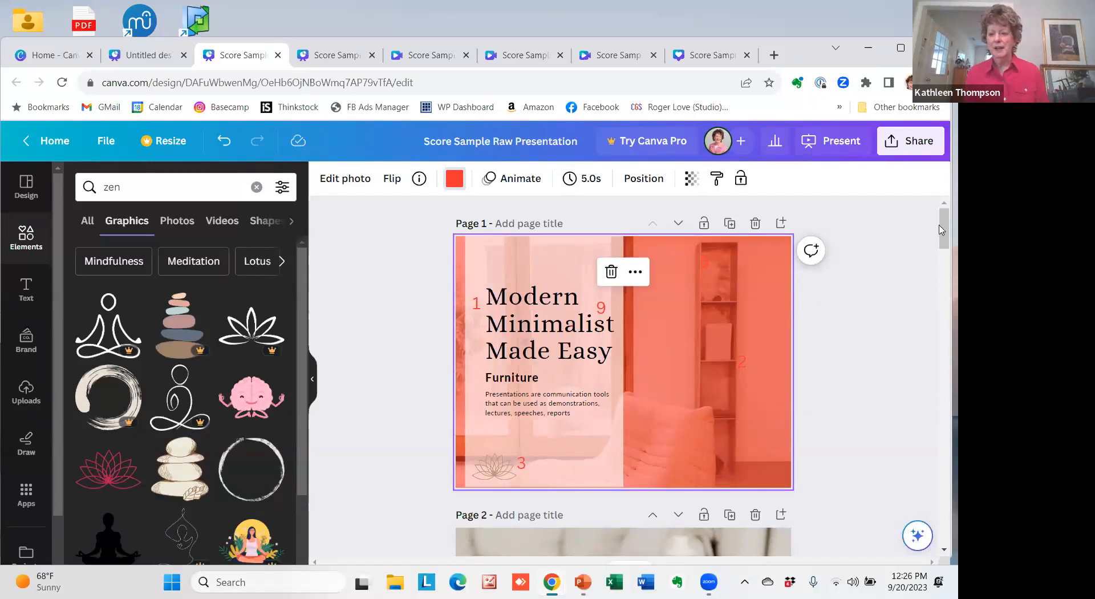
Recolor the text of both bulleted lists on the Table of Contents page to the photo color #87847b.
left_click_drag(942, 230, 942, 263)
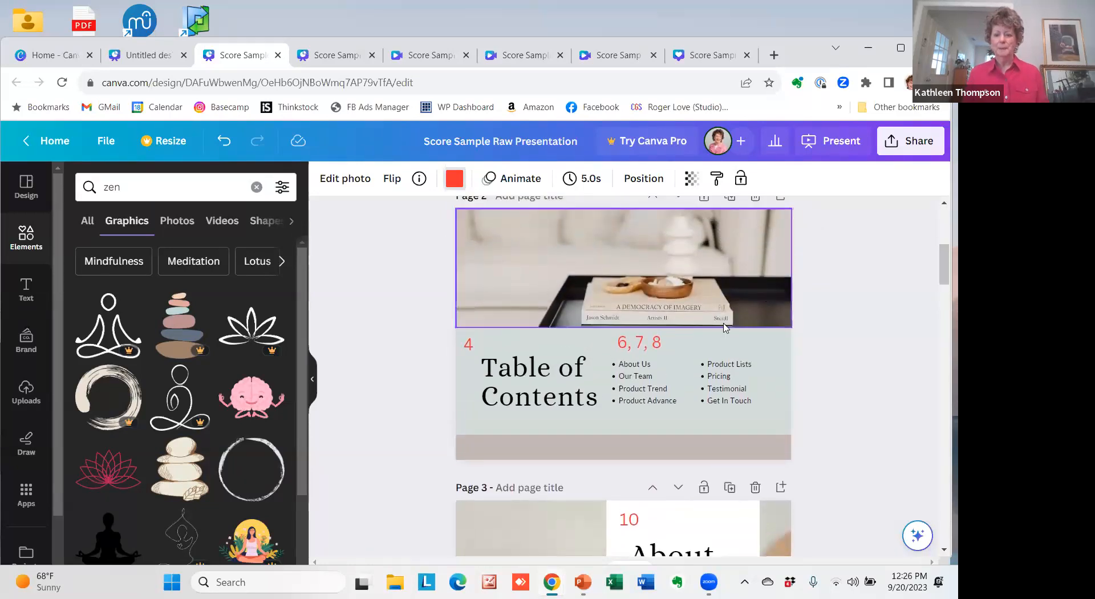
left_click(639, 380)
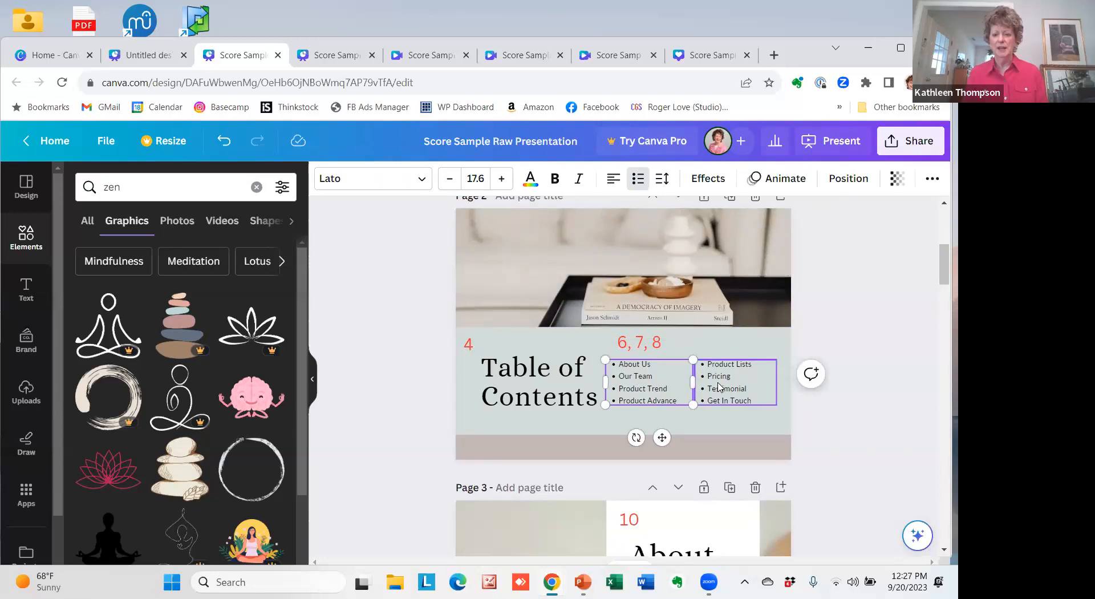
left_click(718, 388, "shift")
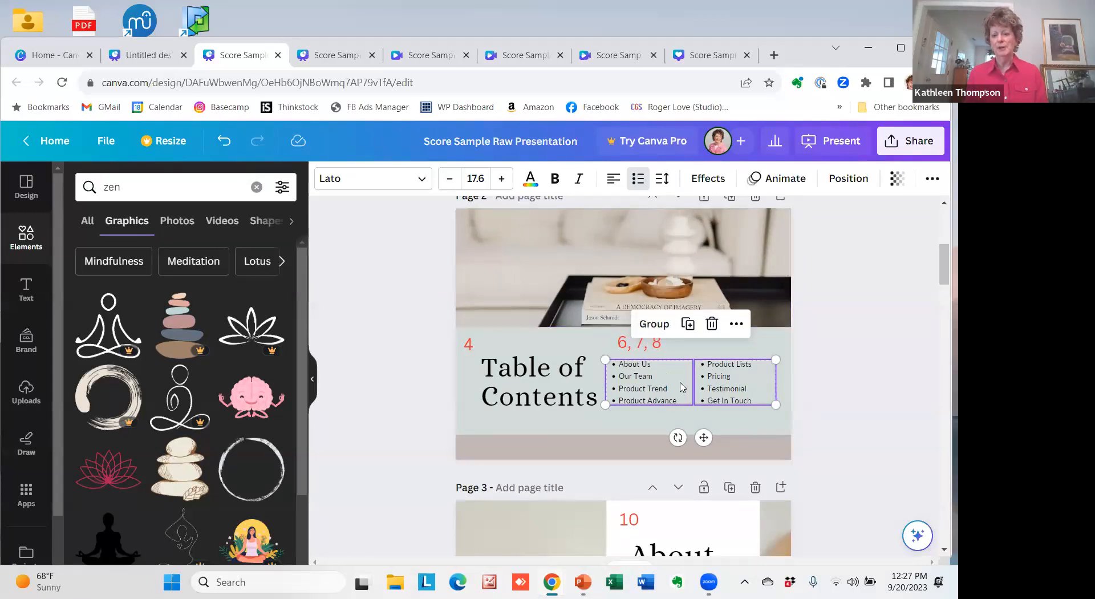
left_click(530, 180)
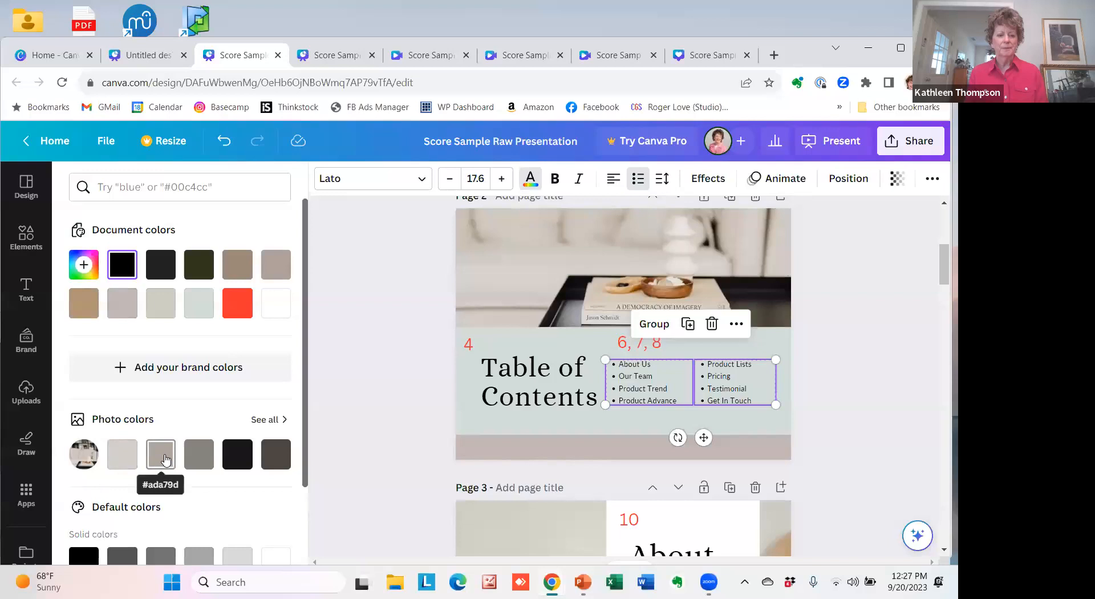
left_click(202, 456)
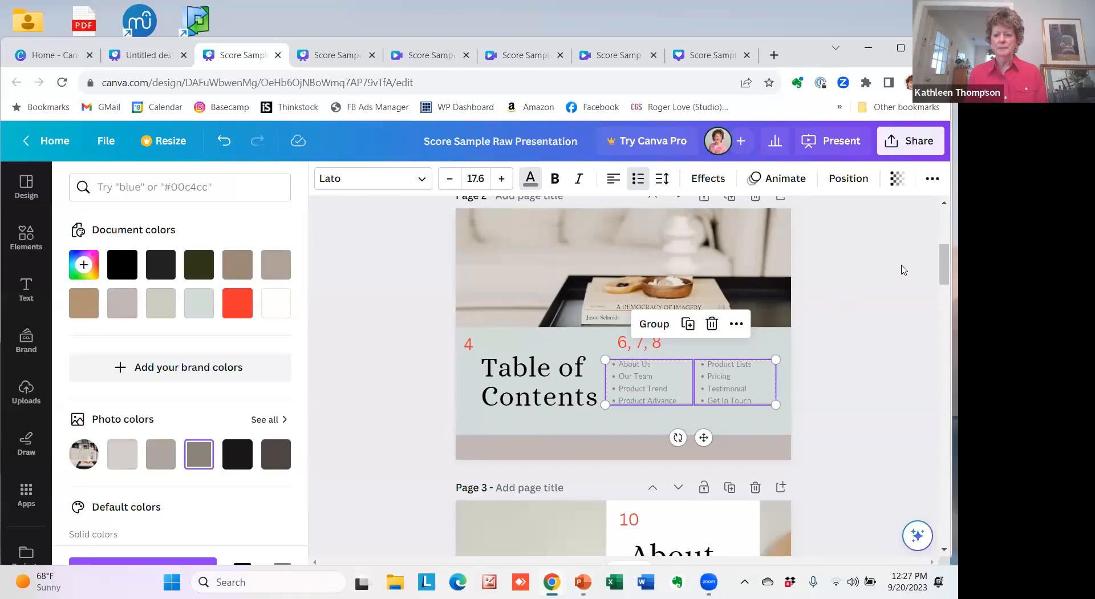
scroll(942, 277, "down", 1)
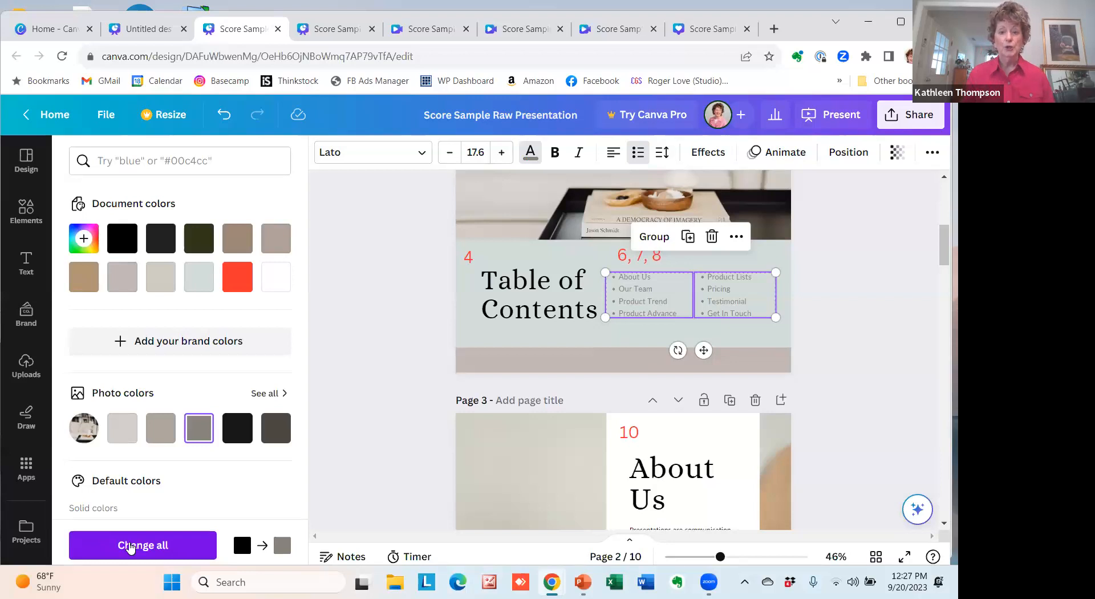
left_click(130, 546)
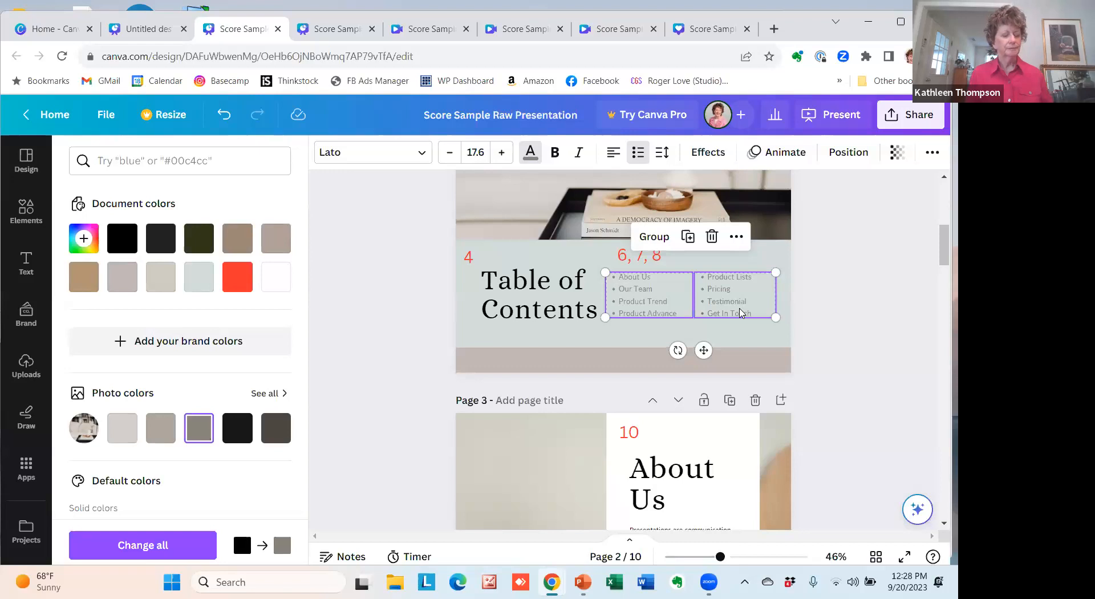
Change the background color behind page 1's photo to the tan from the document colors.
scroll(942, 253, "down", 1)
left_click_drag(942, 254, 943, 207)
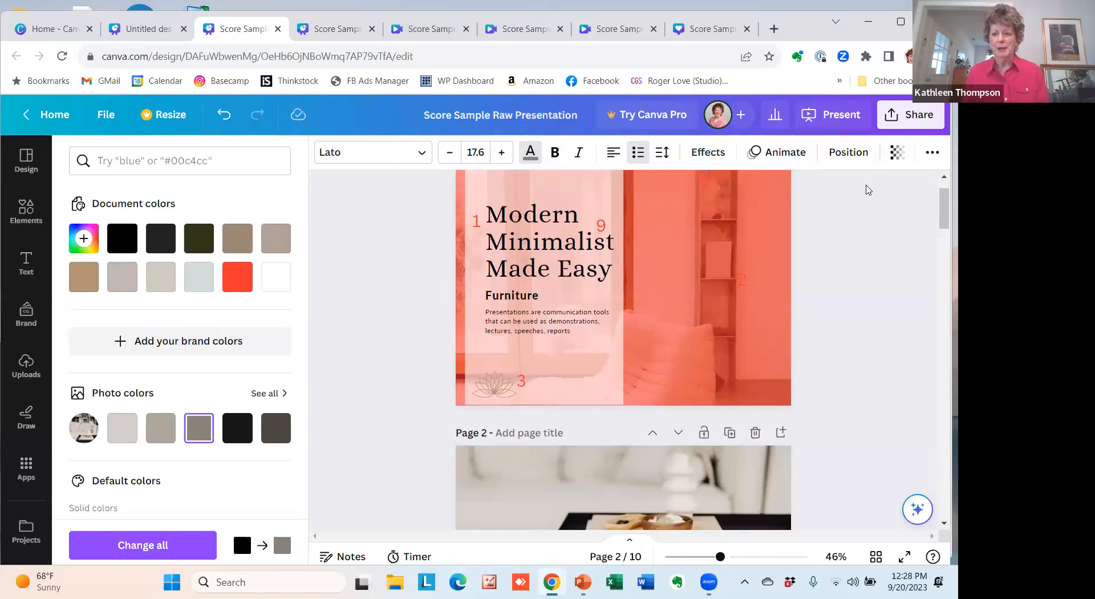
left_click(612, 215)
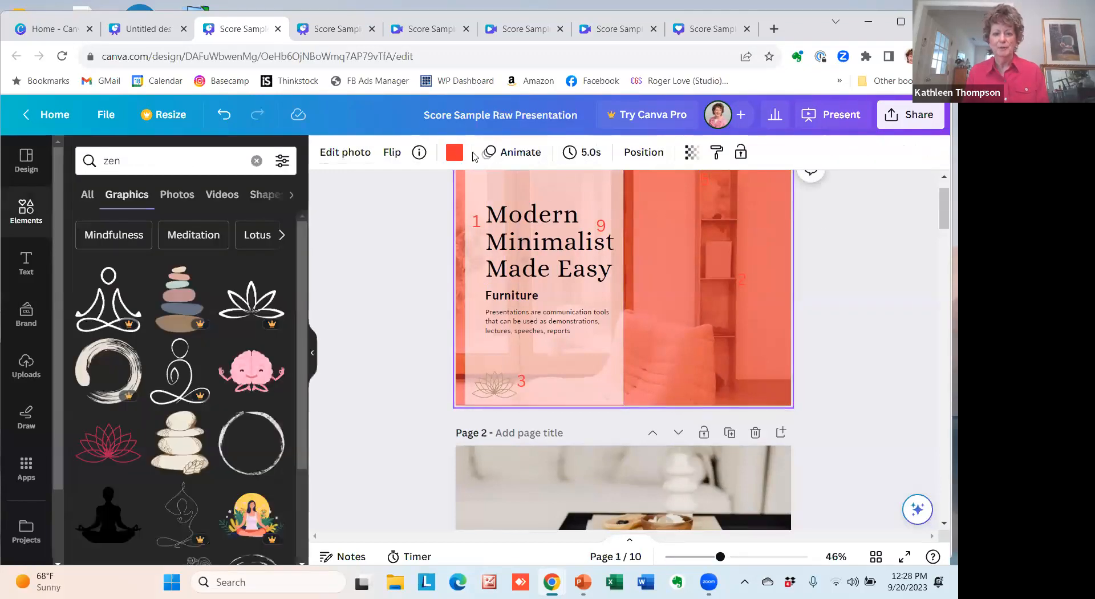
left_click(454, 151)
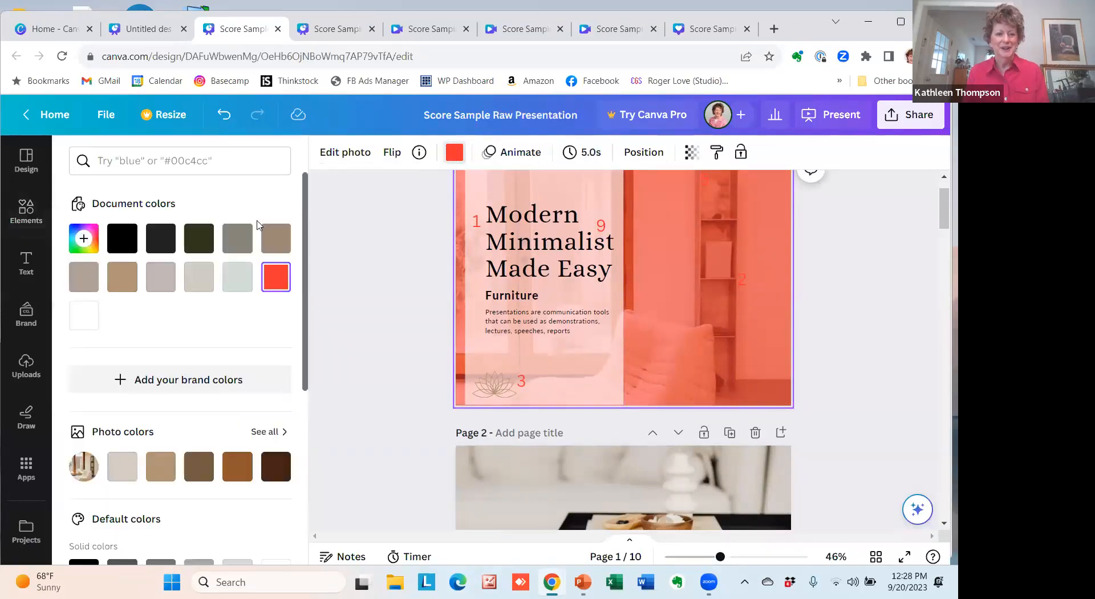
left_click(122, 277)
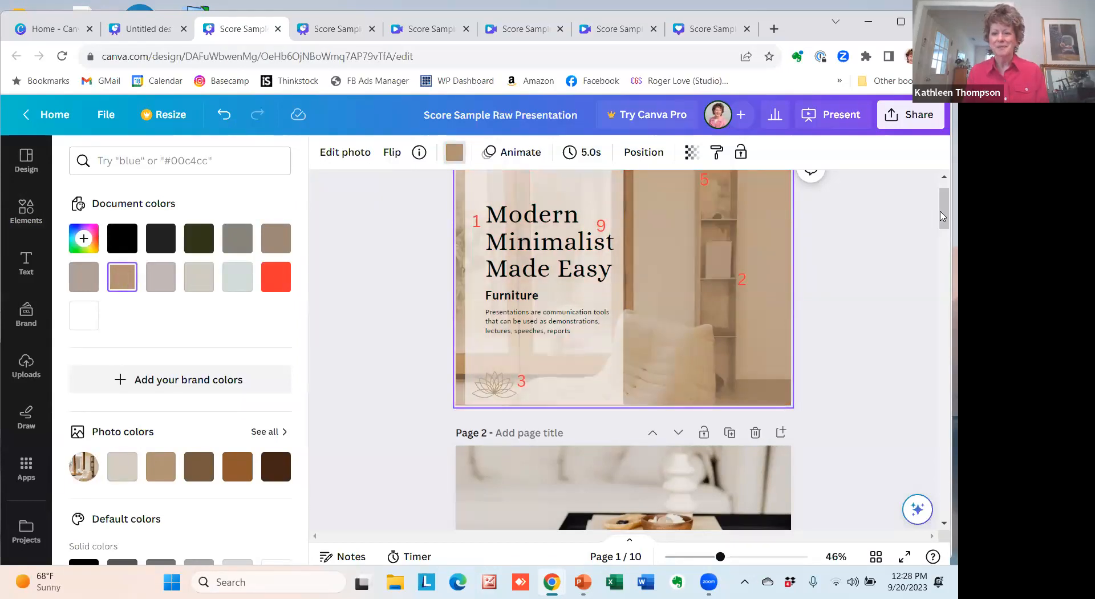
scroll(942, 215, "up", 1)
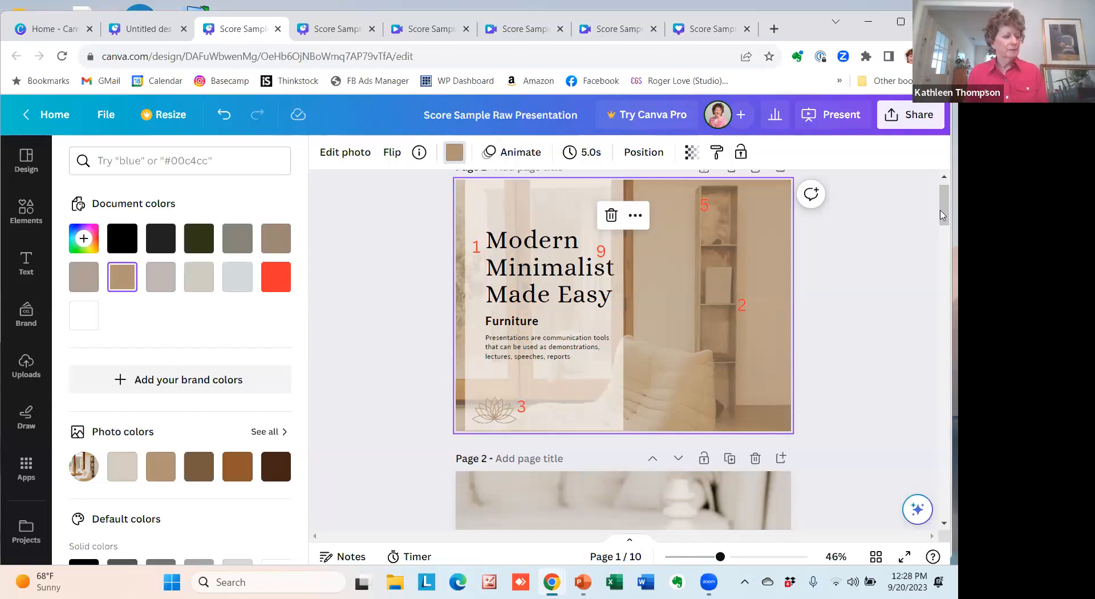
Change the font of the About Us heading on page 3 to Antic, trying the minimalist font Code first.
left_click_drag(942, 215, 942, 273)
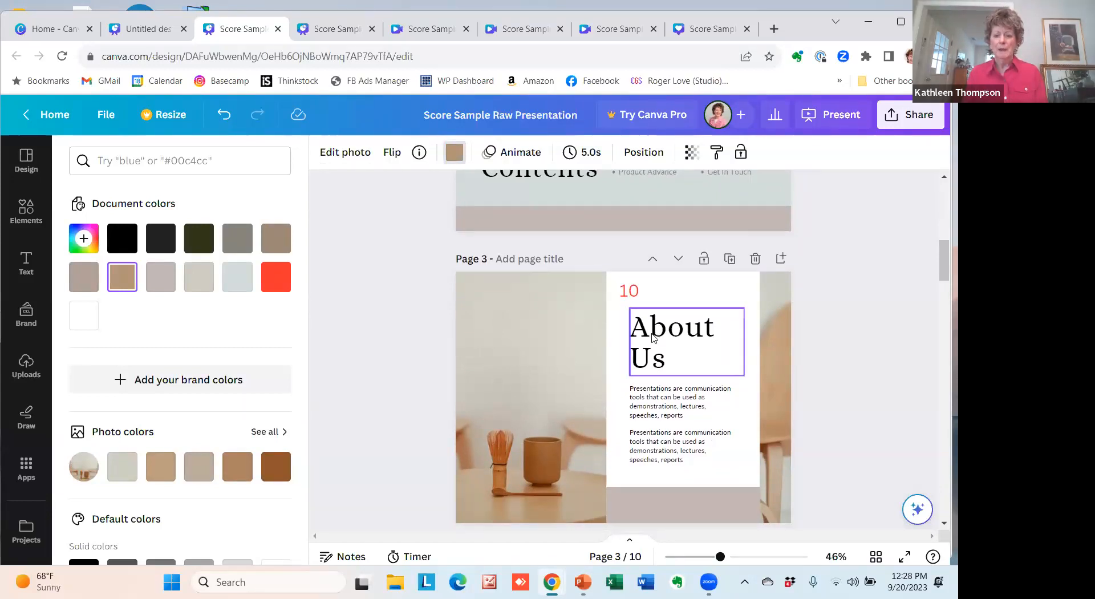
left_click(676, 336)
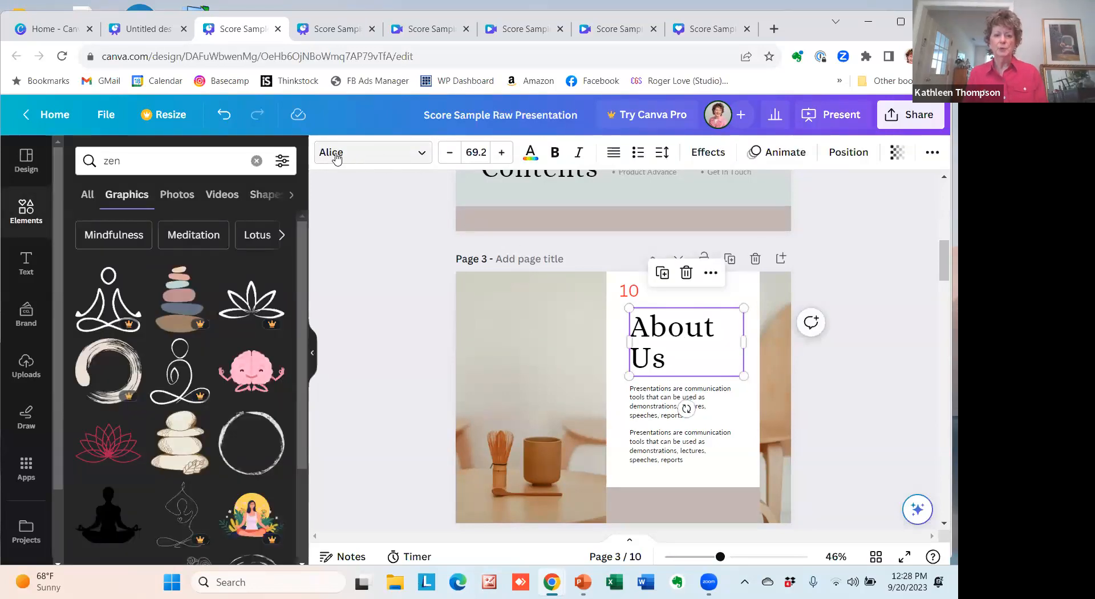
left_click(420, 164)
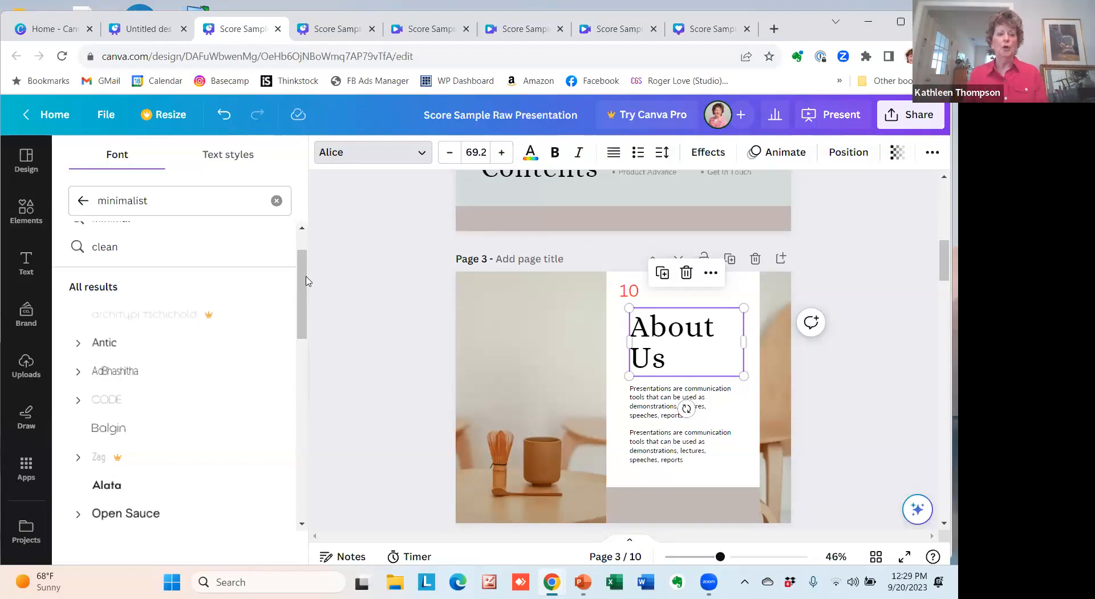
left_click(179, 205)
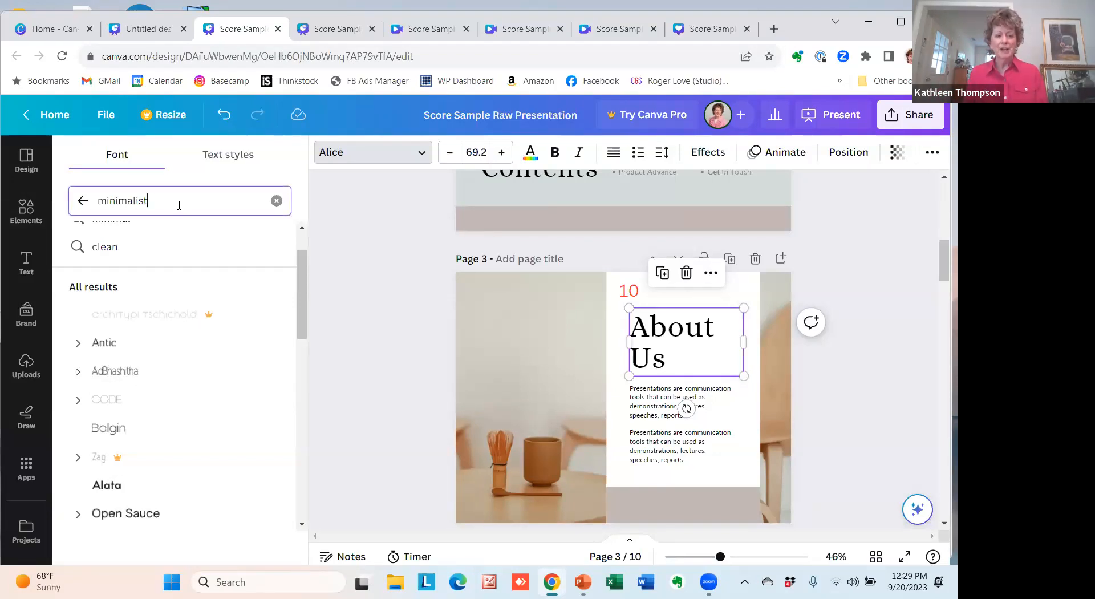
left_click_drag(303, 271, 305, 249)
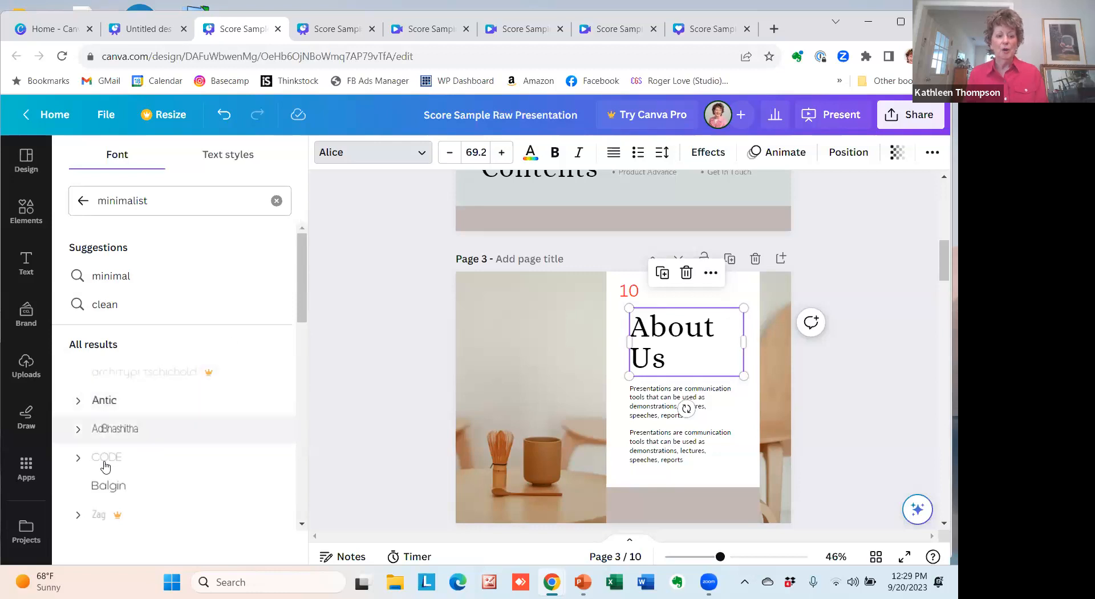
left_click_drag(304, 274, 308, 311)
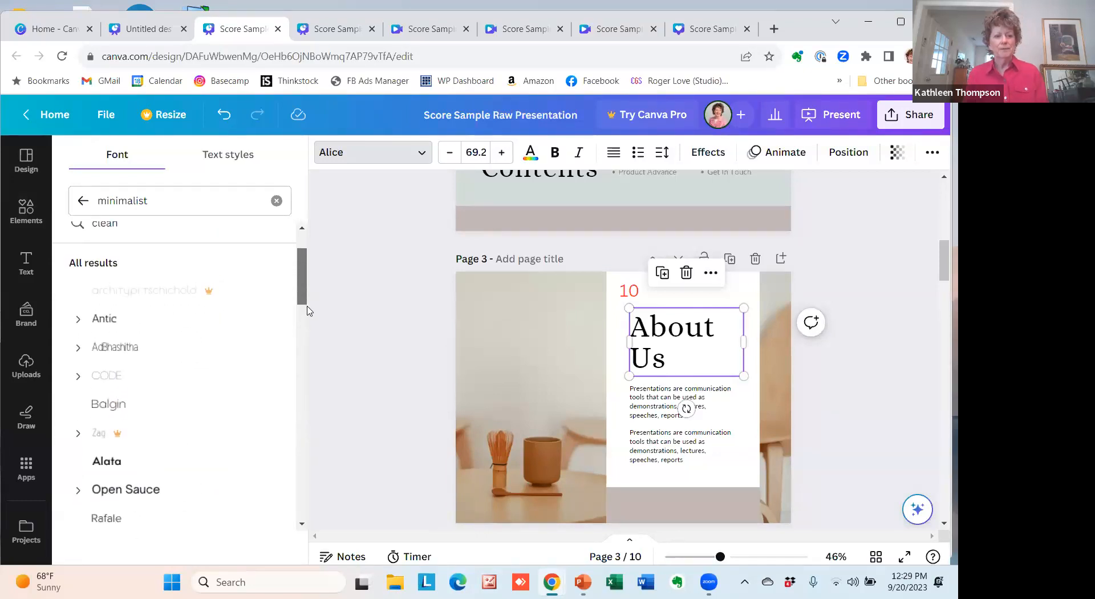
left_click(109, 376)
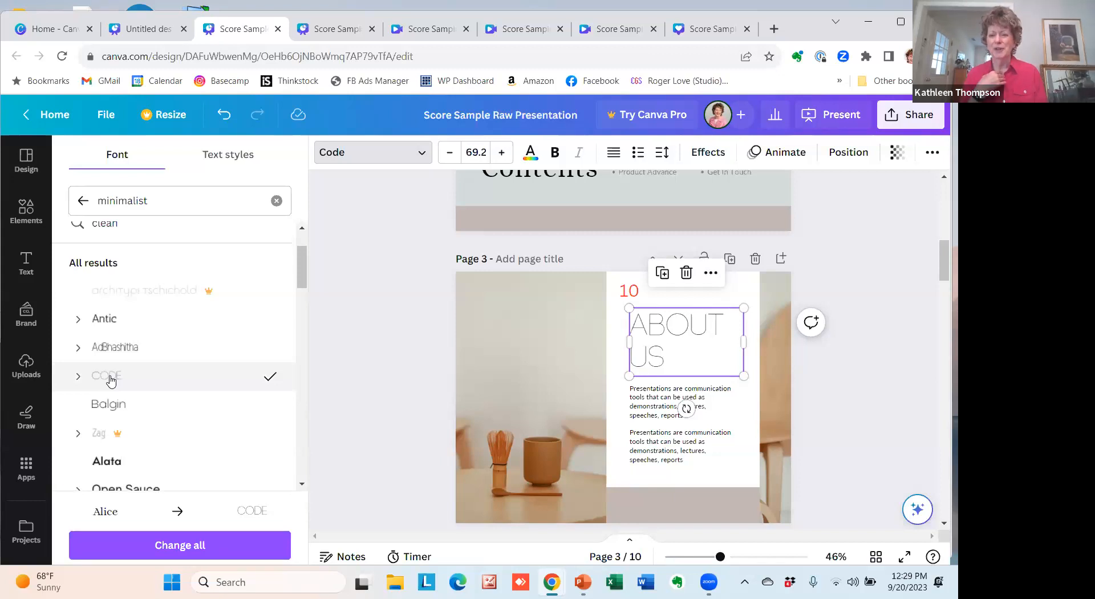
left_click(103, 320)
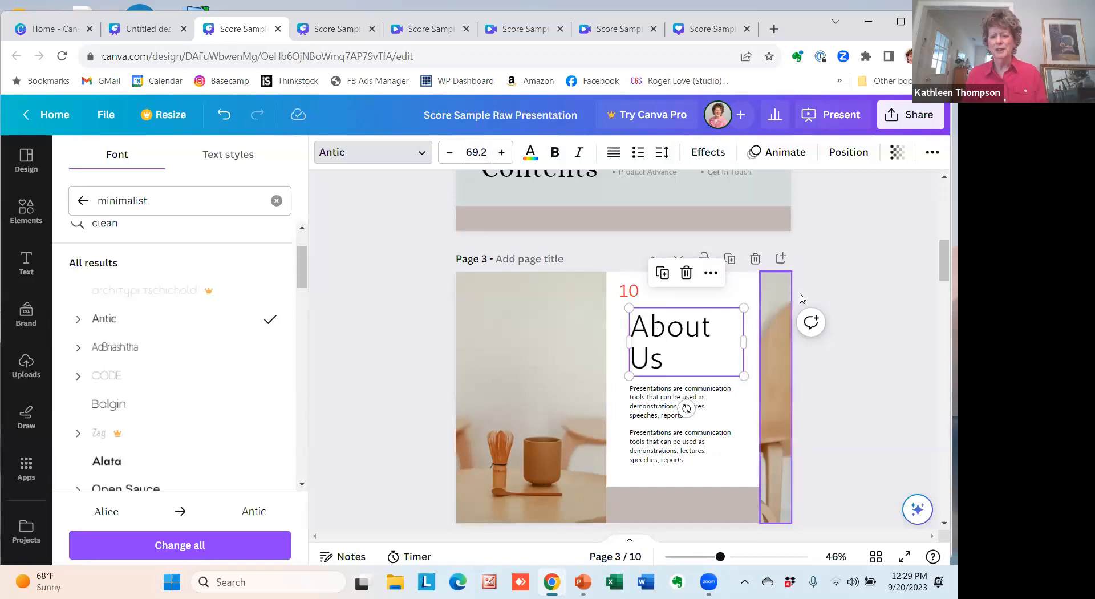
left_click(855, 293)
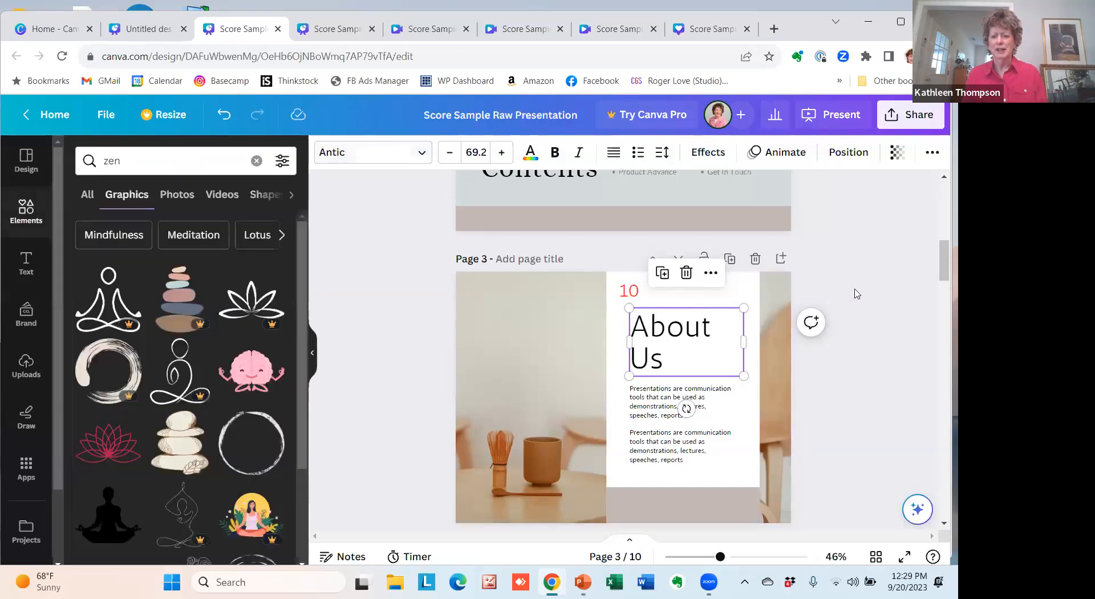
left_click(748, 291)
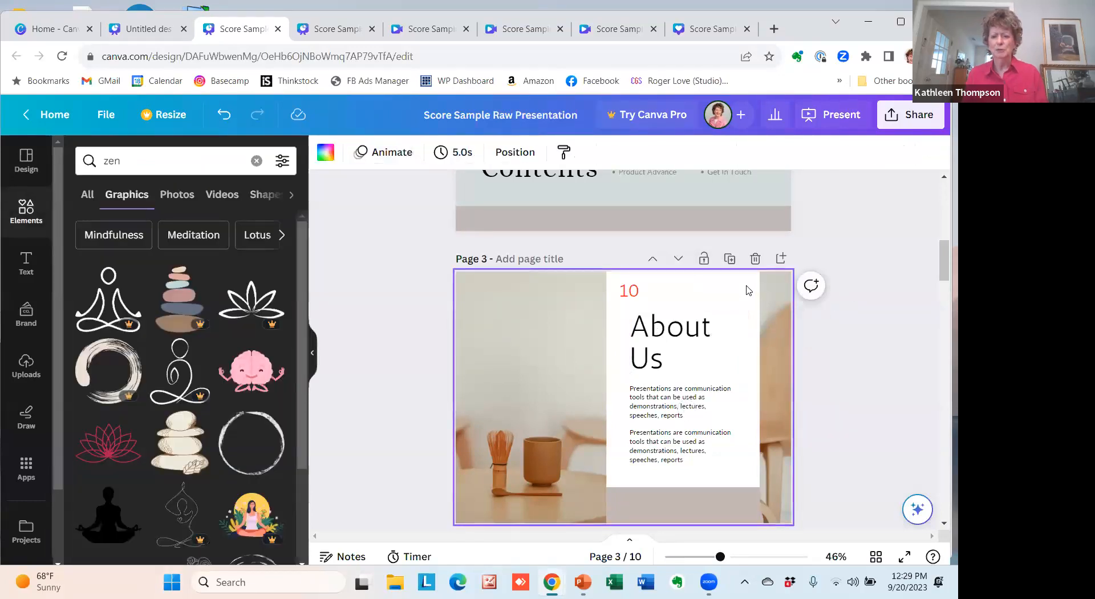
Set the About Us heading's letter spacing to 62 and its line spacing to 1.07.
left_click(673, 332)
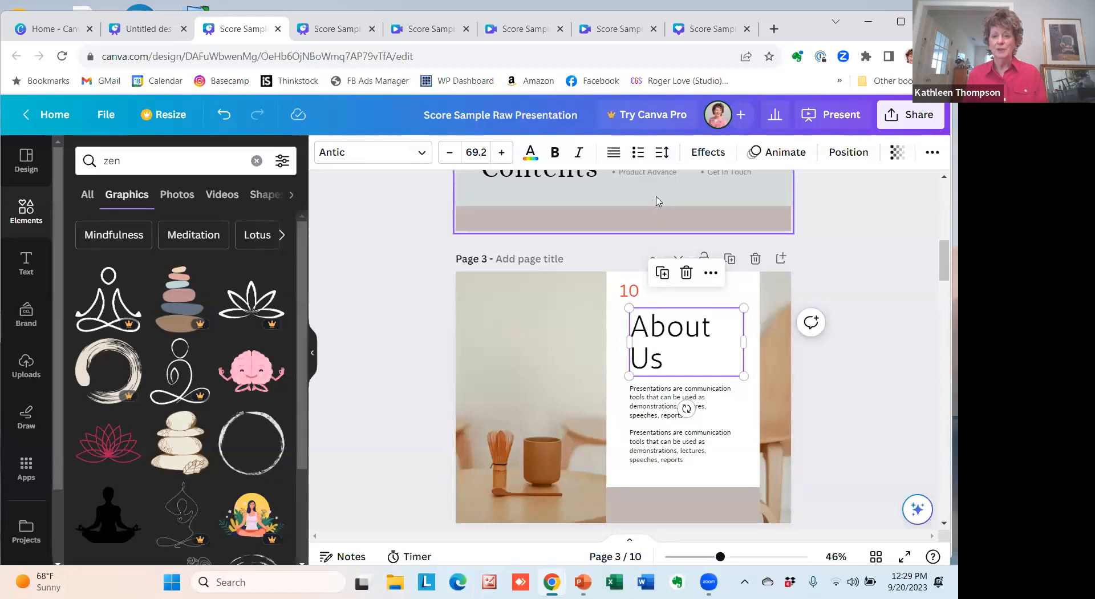
left_click(661, 158)
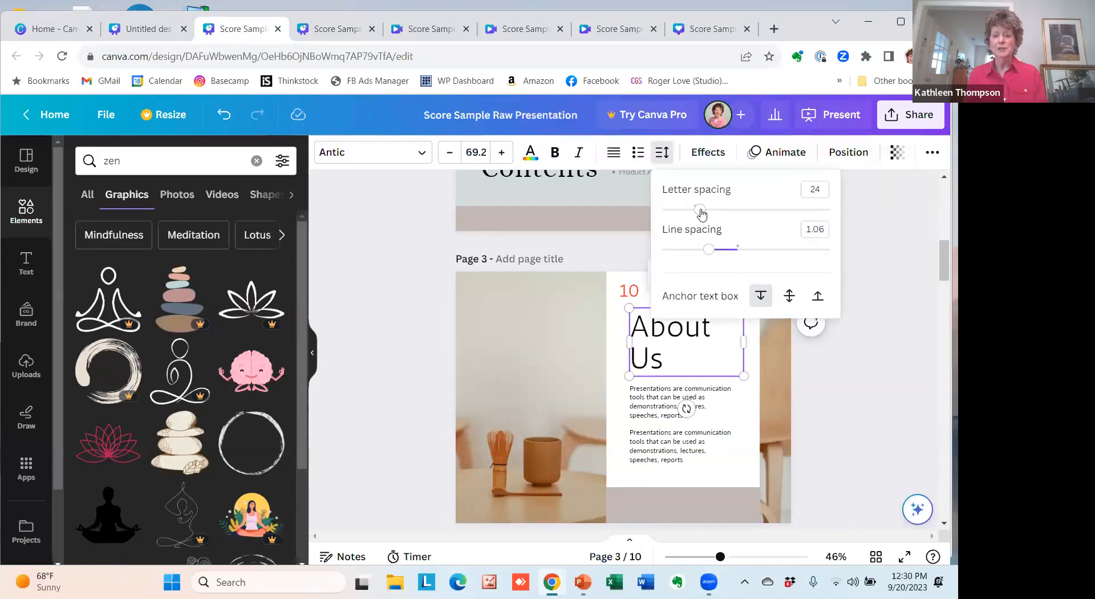
left_click_drag(701, 214, 707, 216)
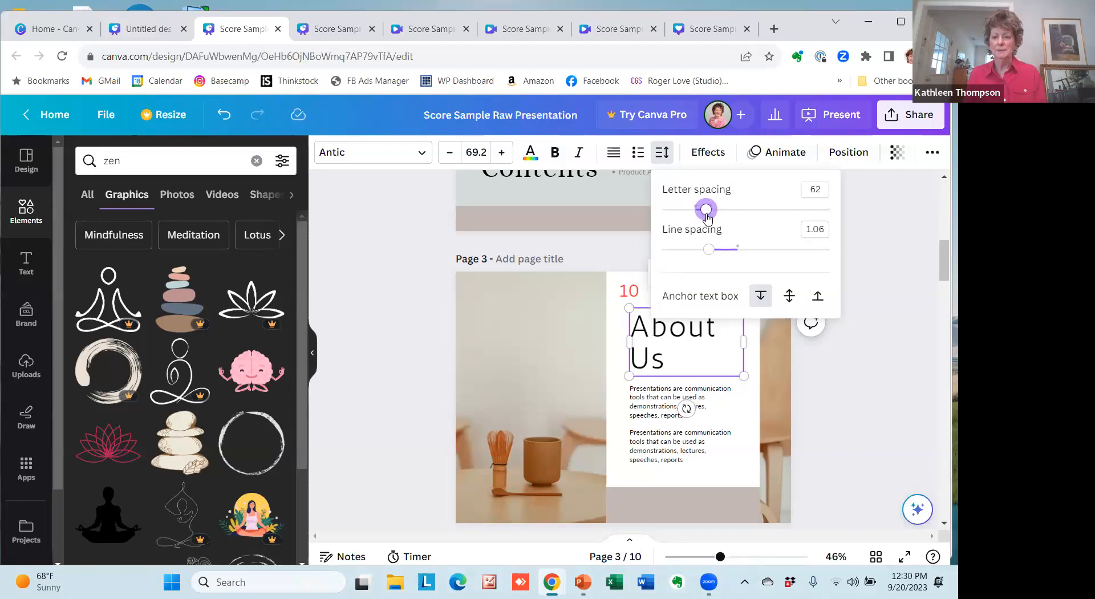
mouse_move(710, 255)
left_mouse_down()
mouse_move(697, 253)
mouse_move(731, 255)
mouse_move(710, 258)
left_mouse_up()
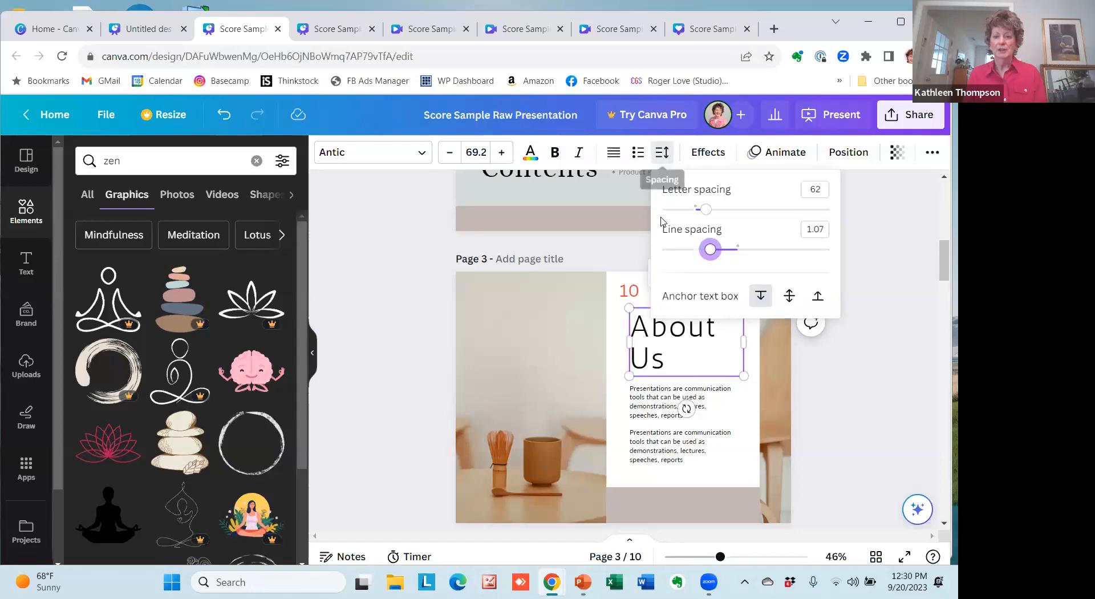
left_click(402, 341)
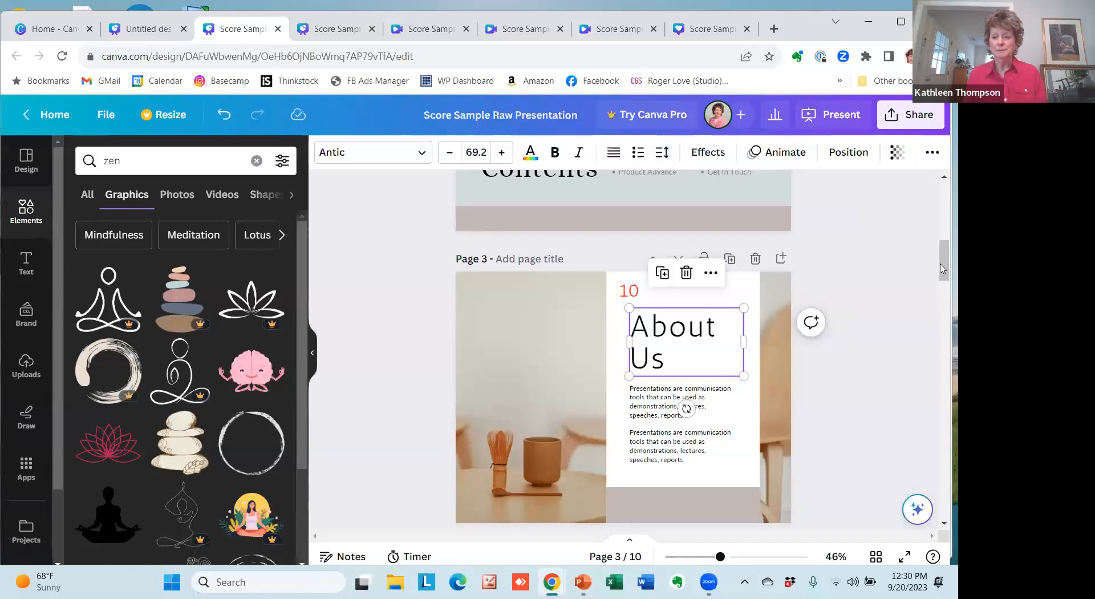
Delete the photo of the first team member from its frame on page 4, Our Team.
left_click_drag(942, 262, 942, 310)
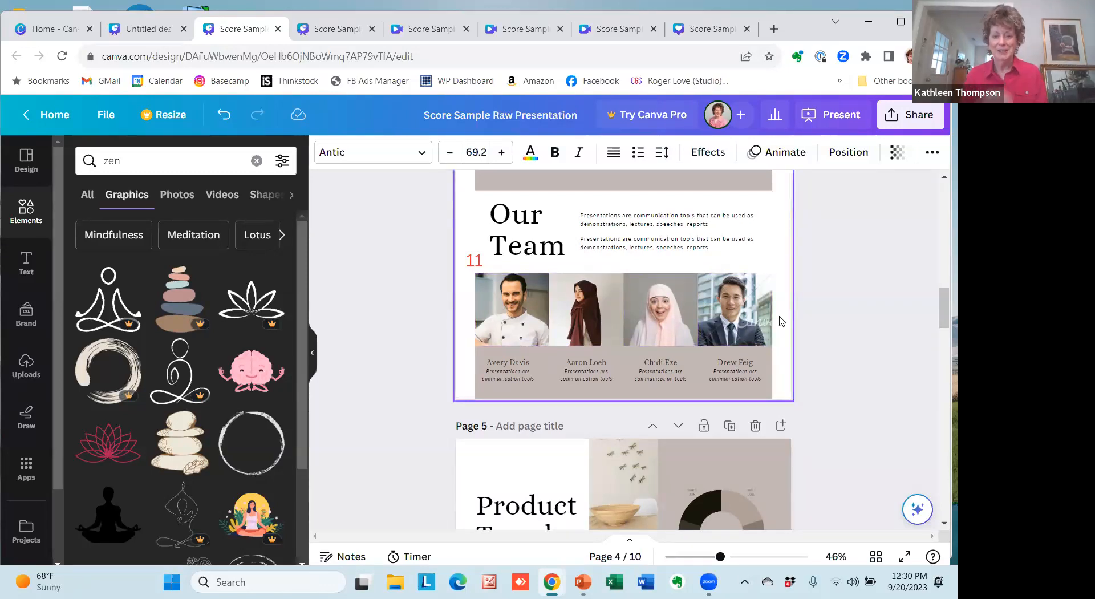
left_click(496, 312)
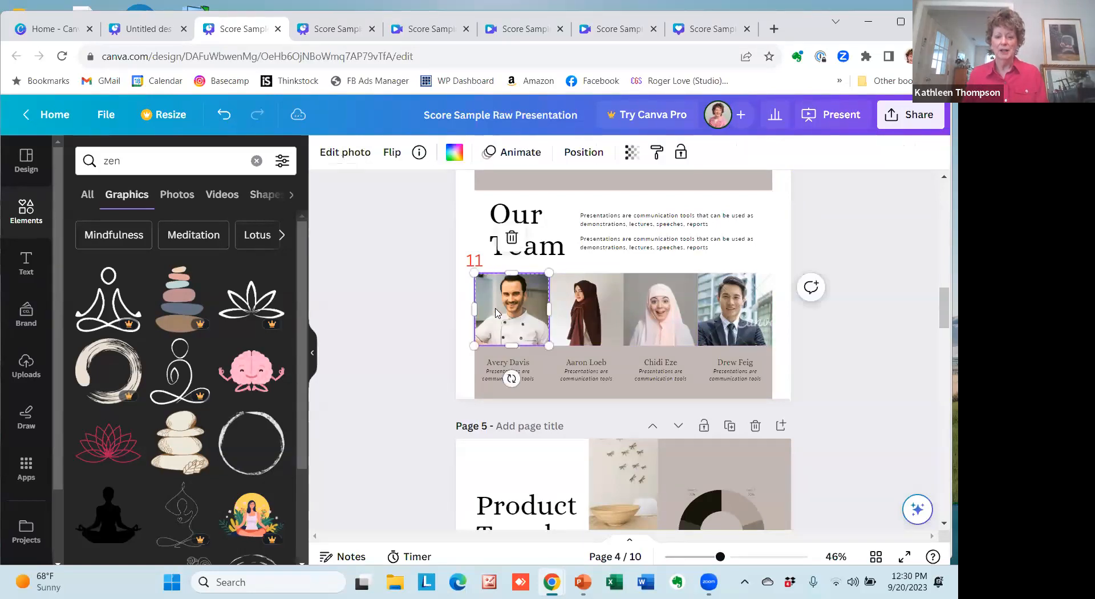
key("Delete")
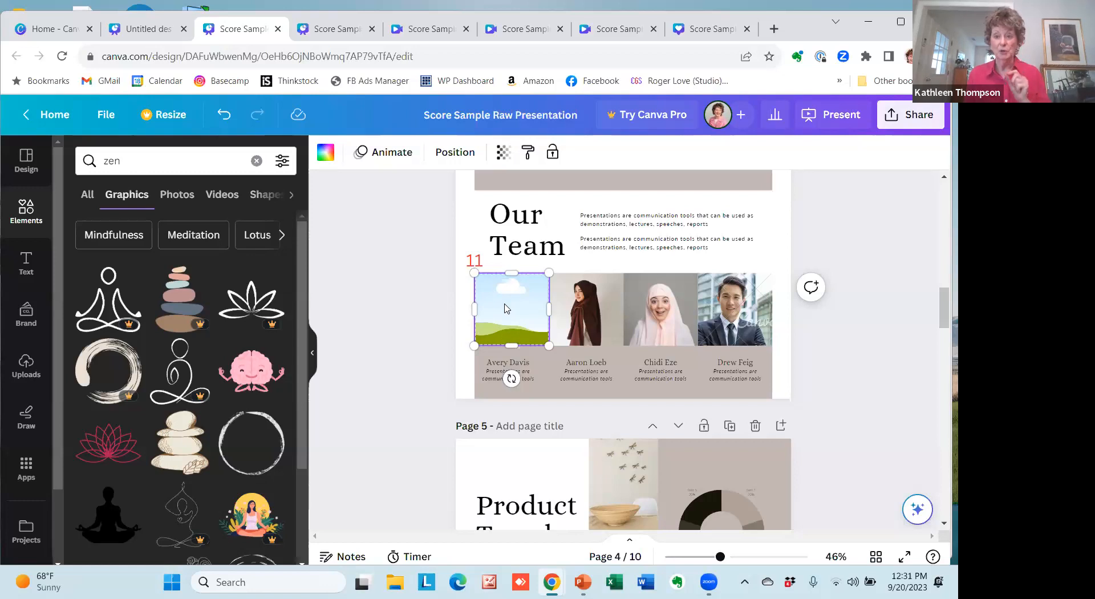
Try to fill the first team member's empty frame with the uploaded photo of the woman in glasses.
left_click(24, 374)
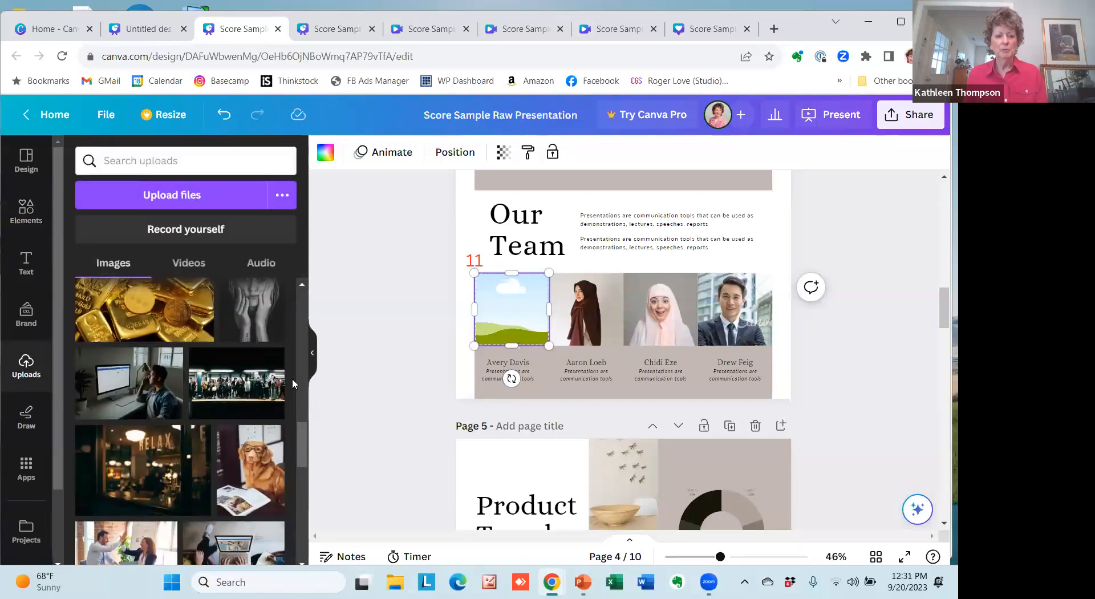
left_click_drag(299, 440, 294, 309)
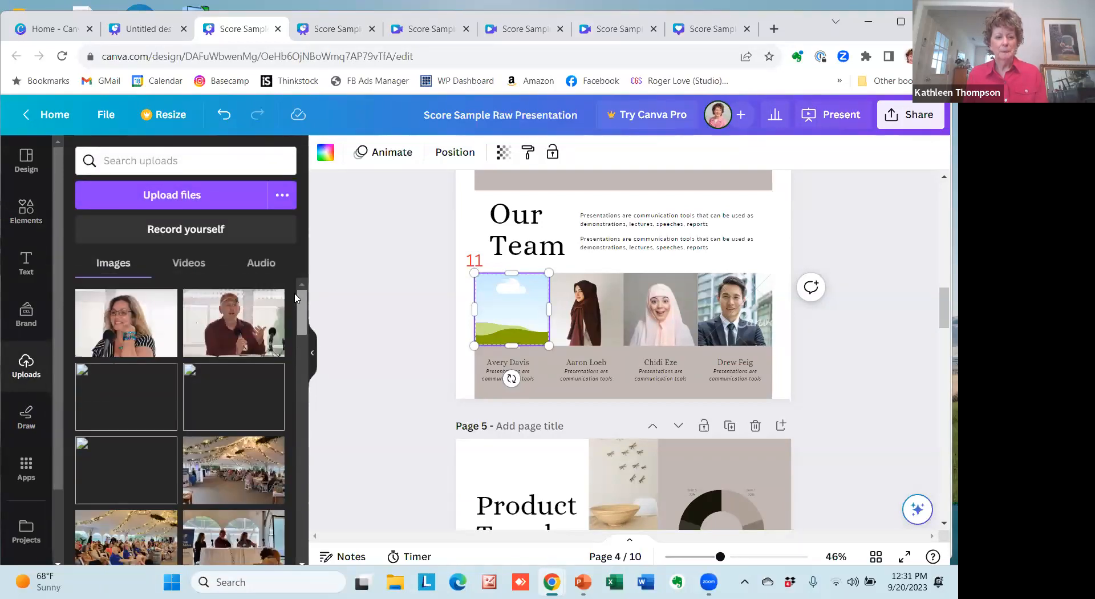
left_click(116, 325)
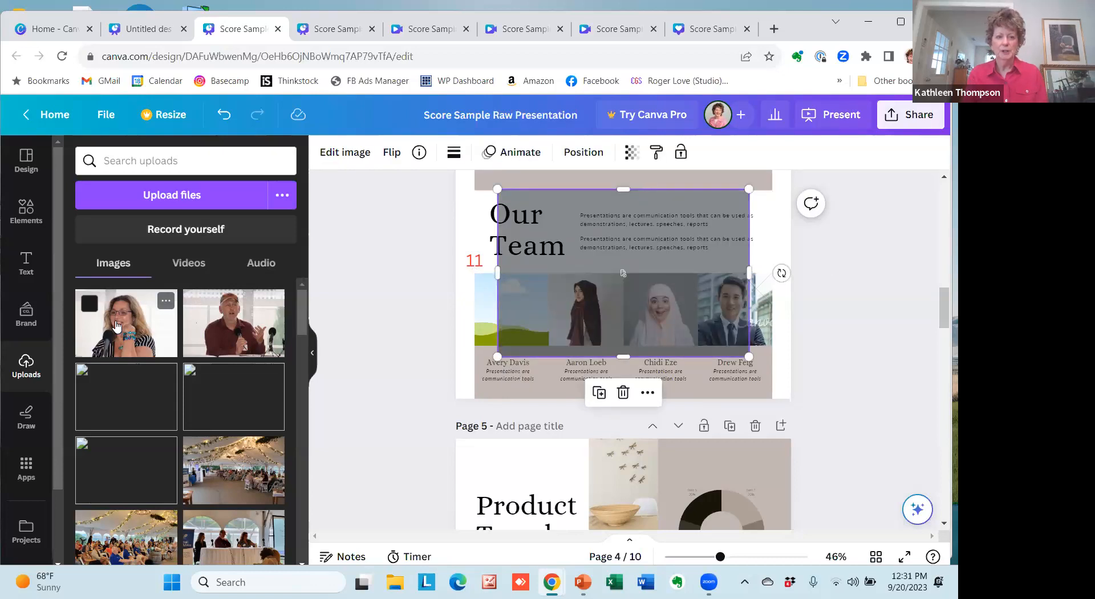
left_click(224, 114)
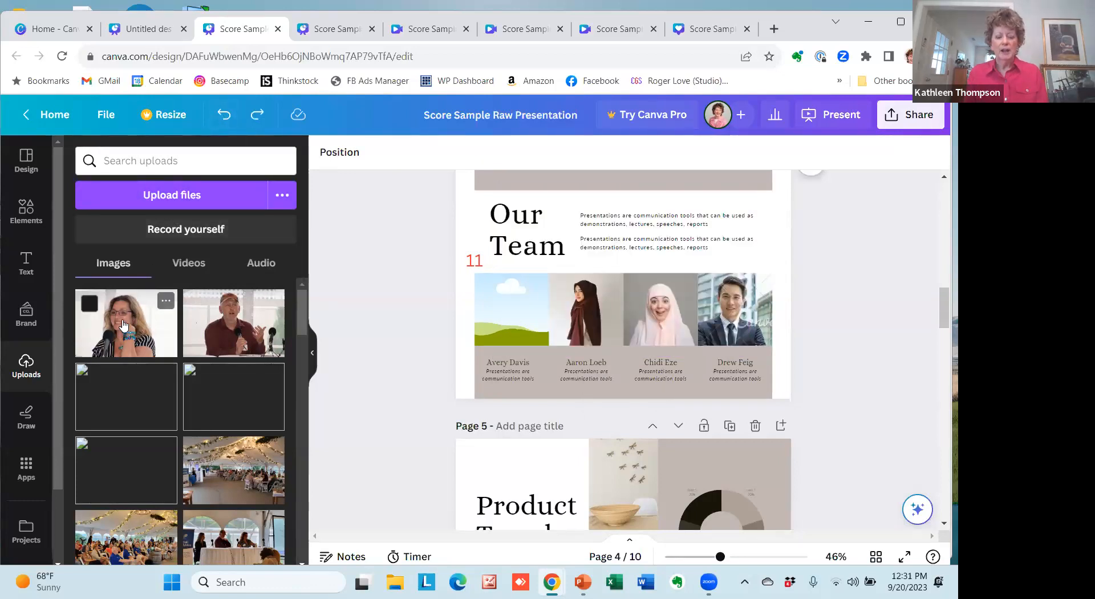
left_click_drag(125, 325, 501, 312)
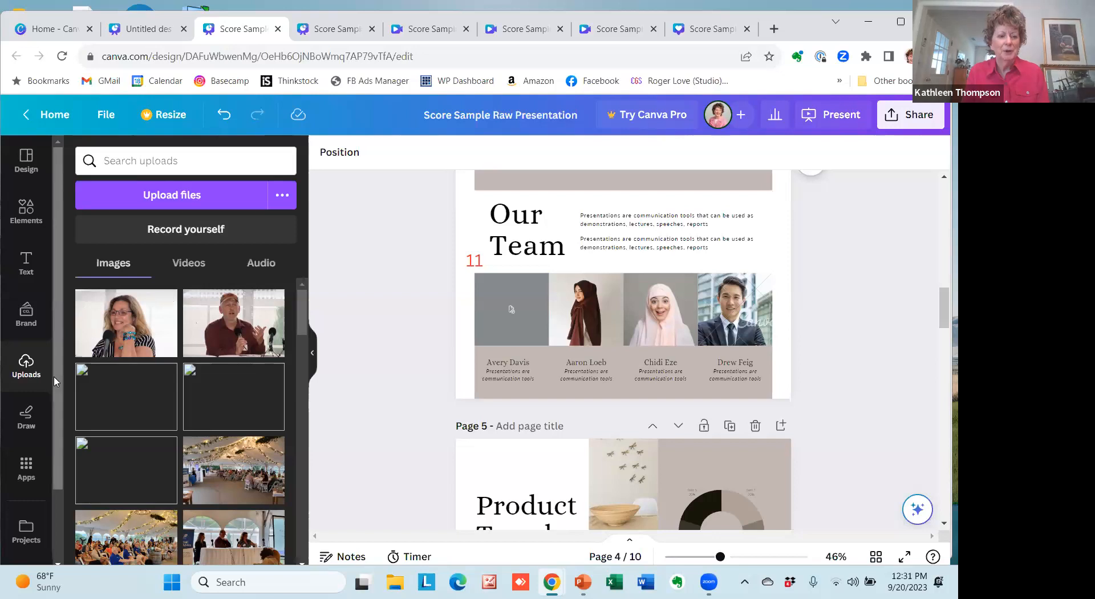
Search the stock photos for people and narrow the results to Person.
scroll(55, 381, "down", 3)
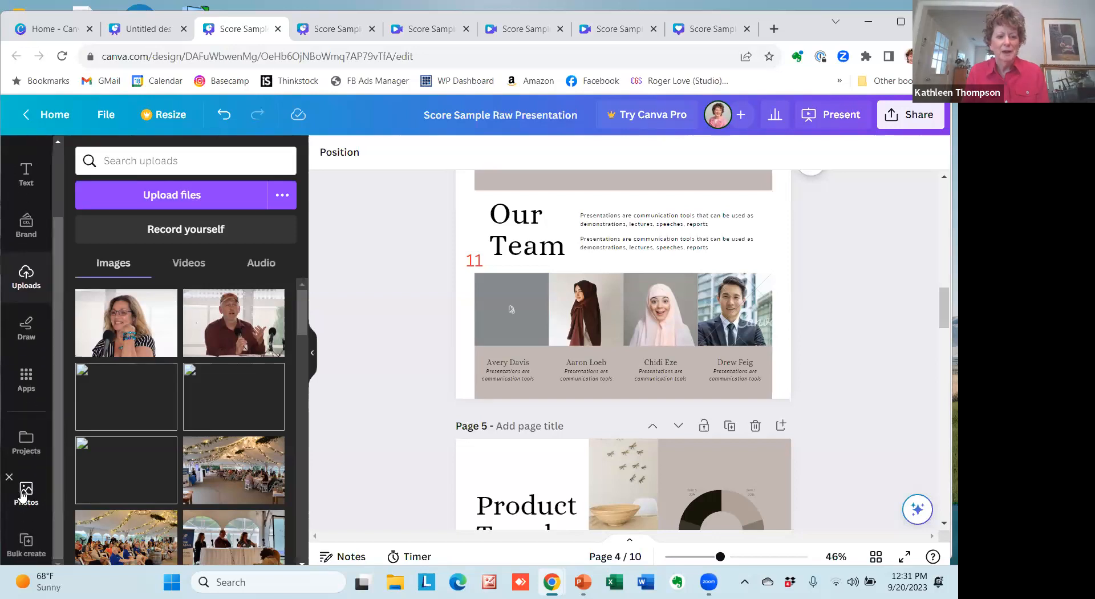
left_click(24, 493)
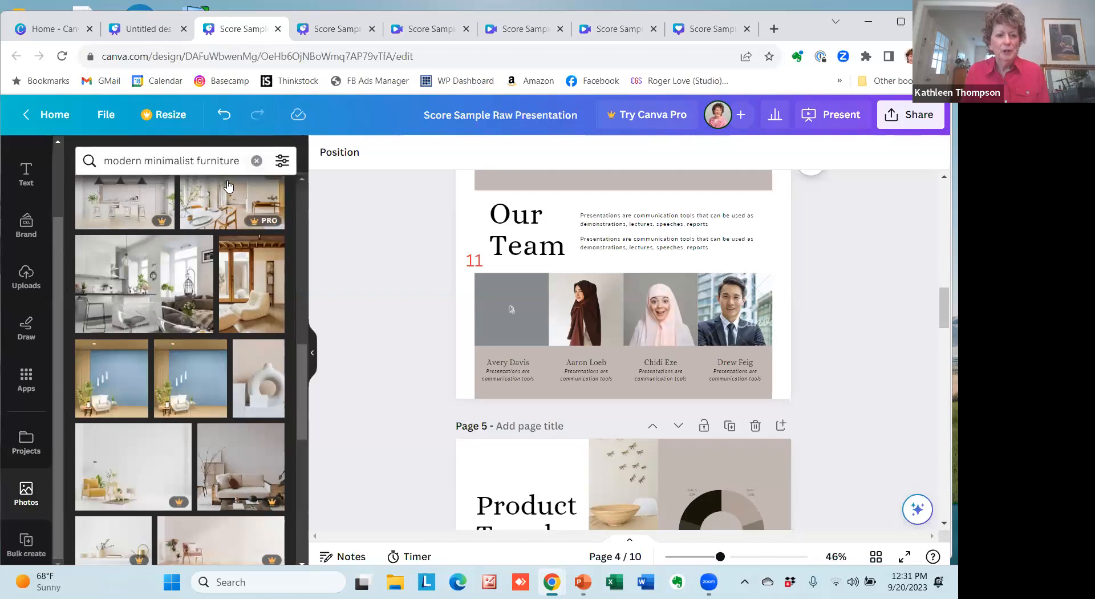
left_click(235, 161)
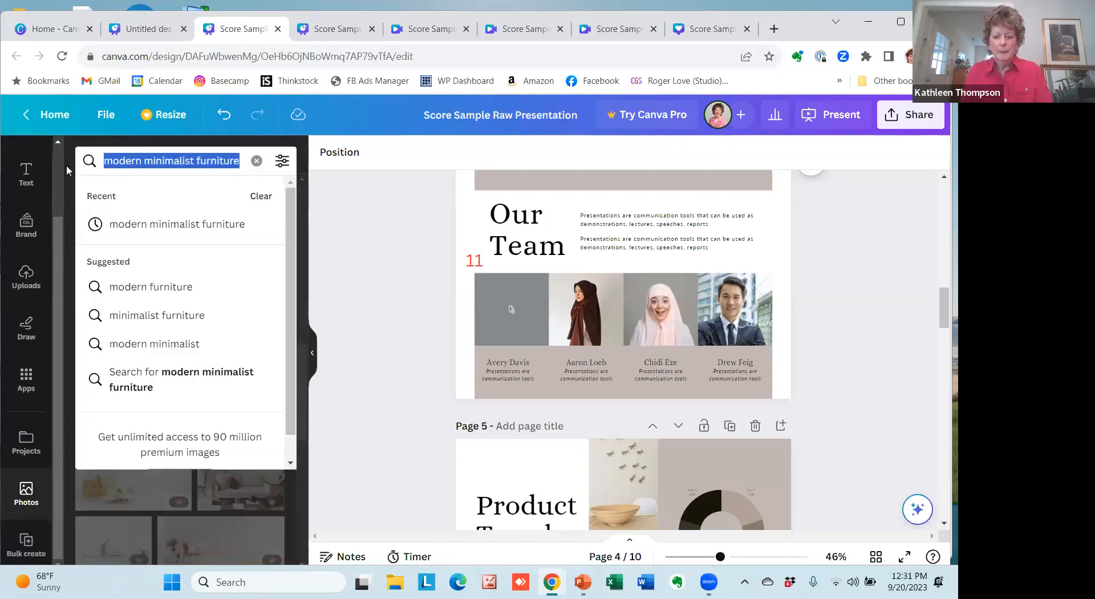
type("peop;")
key("BackSpace")
type("le")
key("Return")
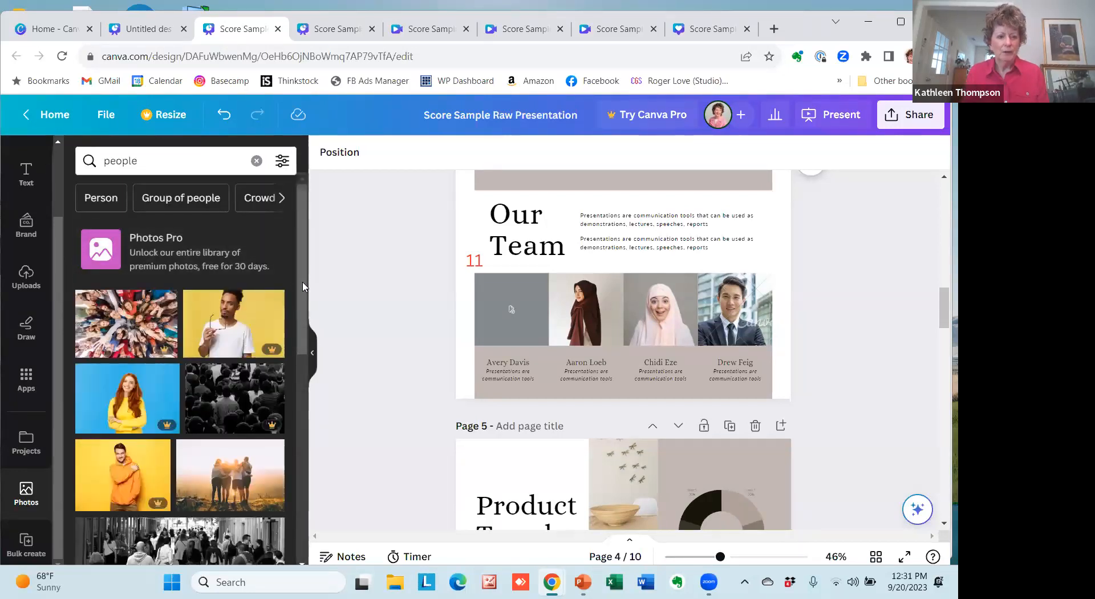
left_click_drag(303, 288, 249, 296)
left_click(96, 201)
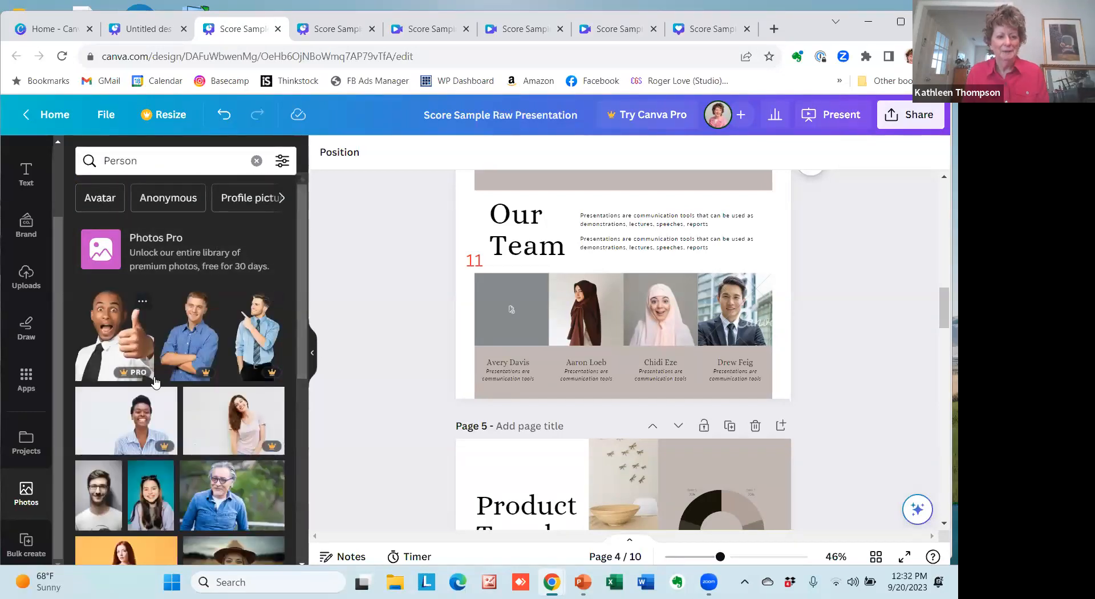
Fill the first team member's frame with the free stock photo of the smiling young woman on a teal background.
scroll(304, 365, "down", 2)
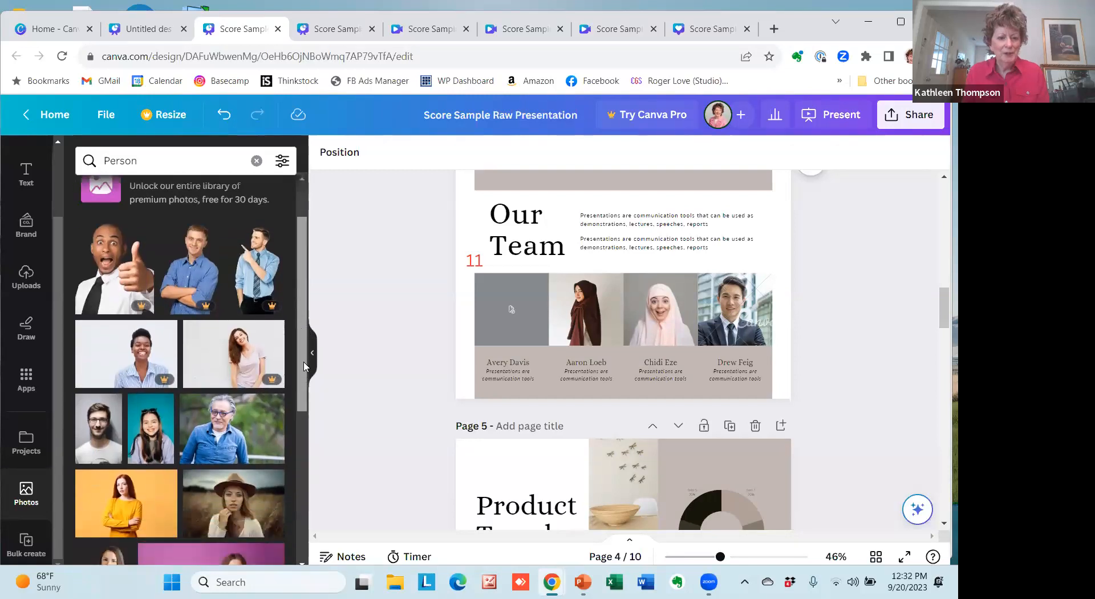
scroll(304, 365, "down", 1)
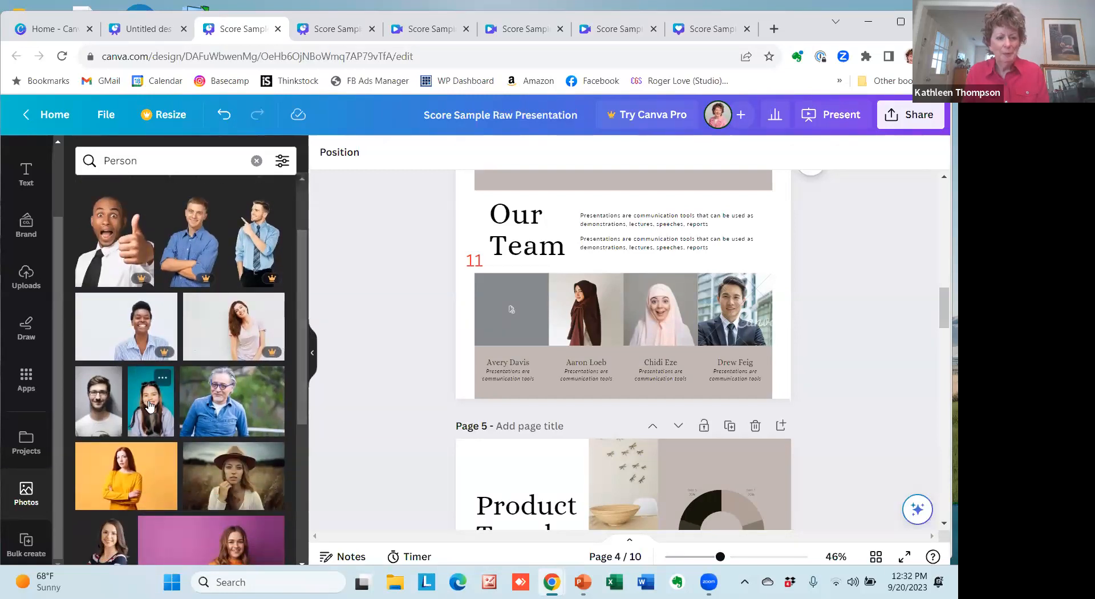
left_click_drag(150, 406, 510, 307)
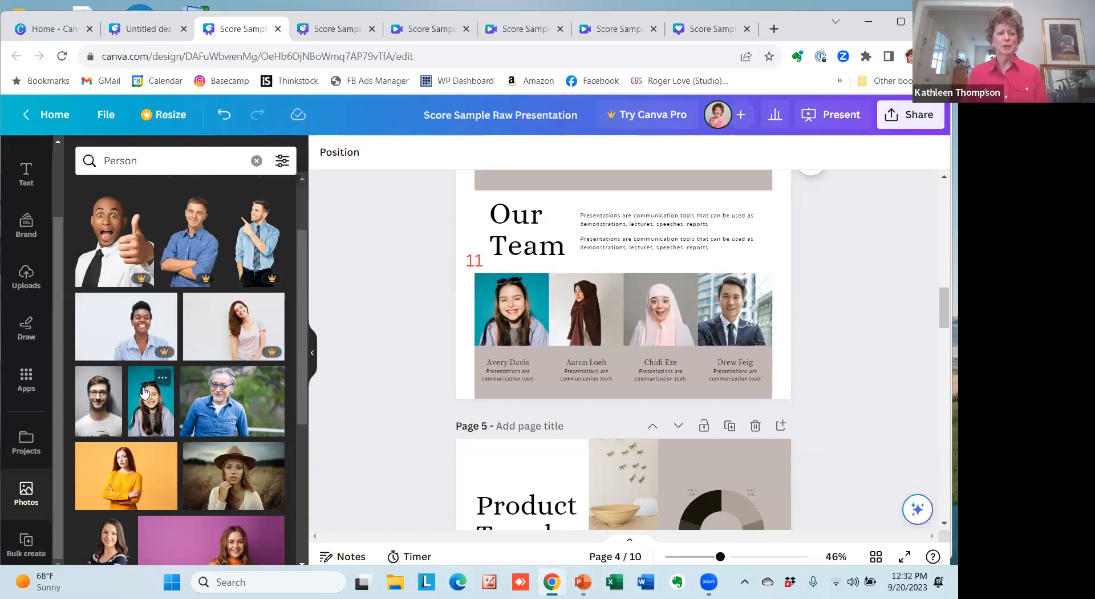
Adjust the crop of the first team member's photo by moving the image slightly upward within its frame.
left_click(497, 314)
double_click(502, 306)
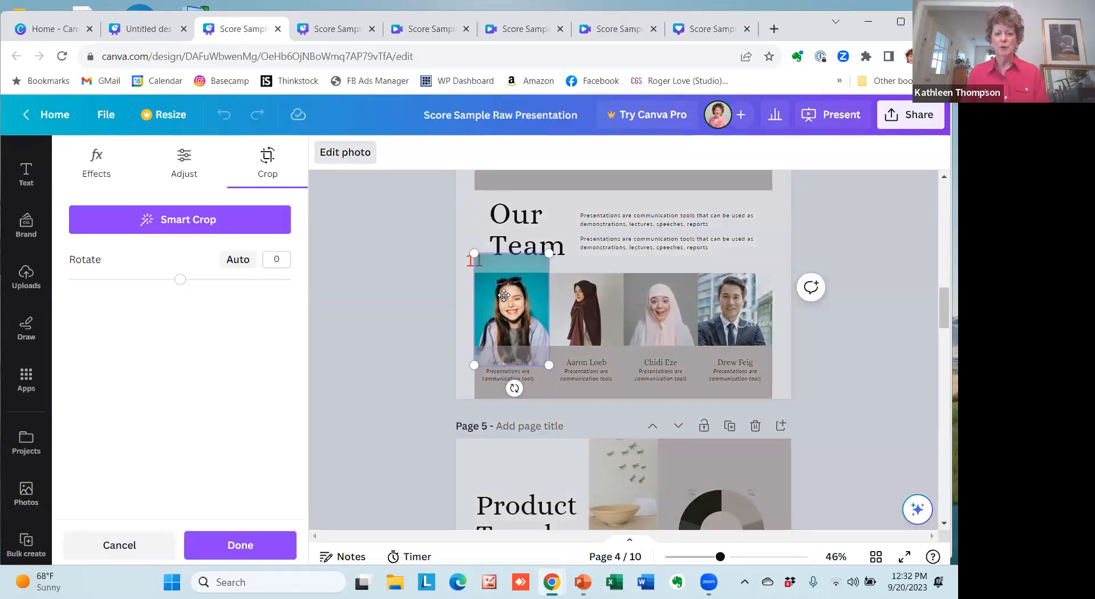
mouse_move(491, 302)
left_mouse_down()
mouse_move(493, 286)
mouse_move(489, 305)
left_mouse_up()
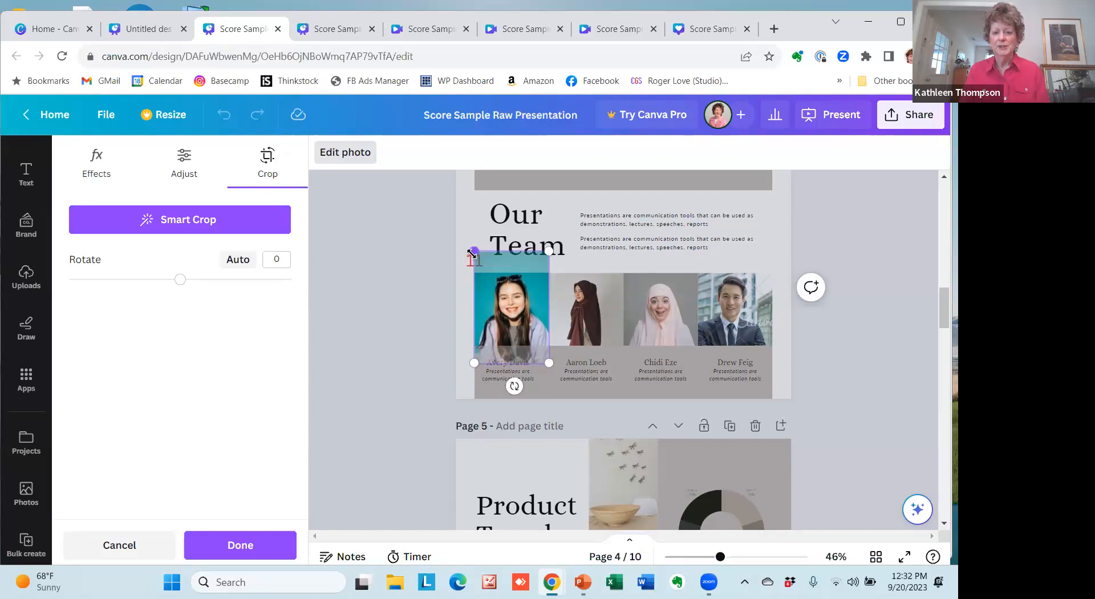
left_click(416, 332)
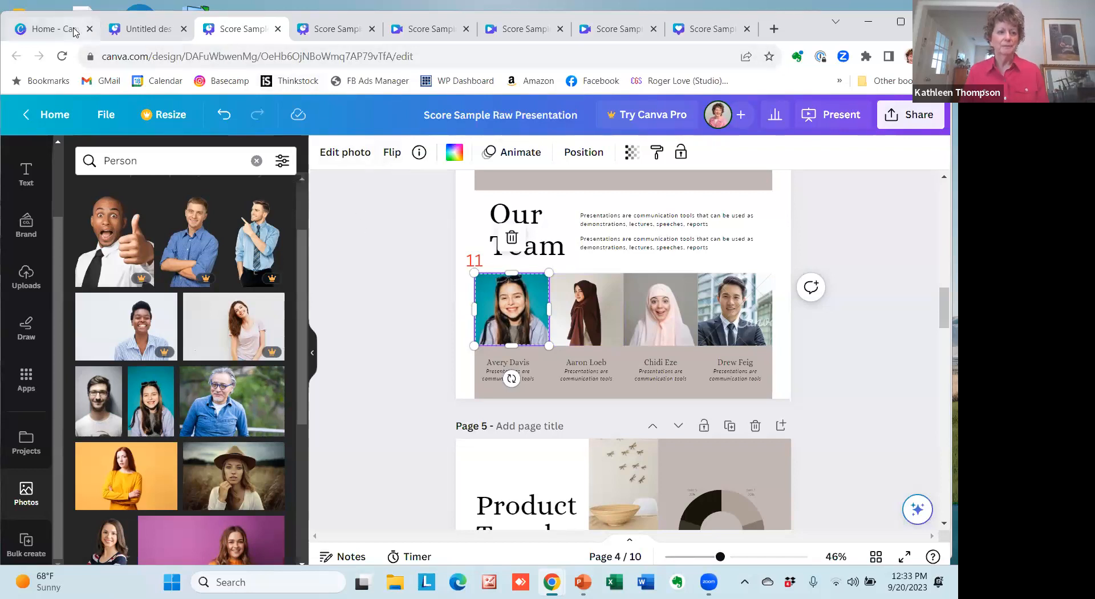
Switch to the Score Sample Presentation design and compare the portfolio cover and About Me pages with their customized copies.
left_click(47, 29)
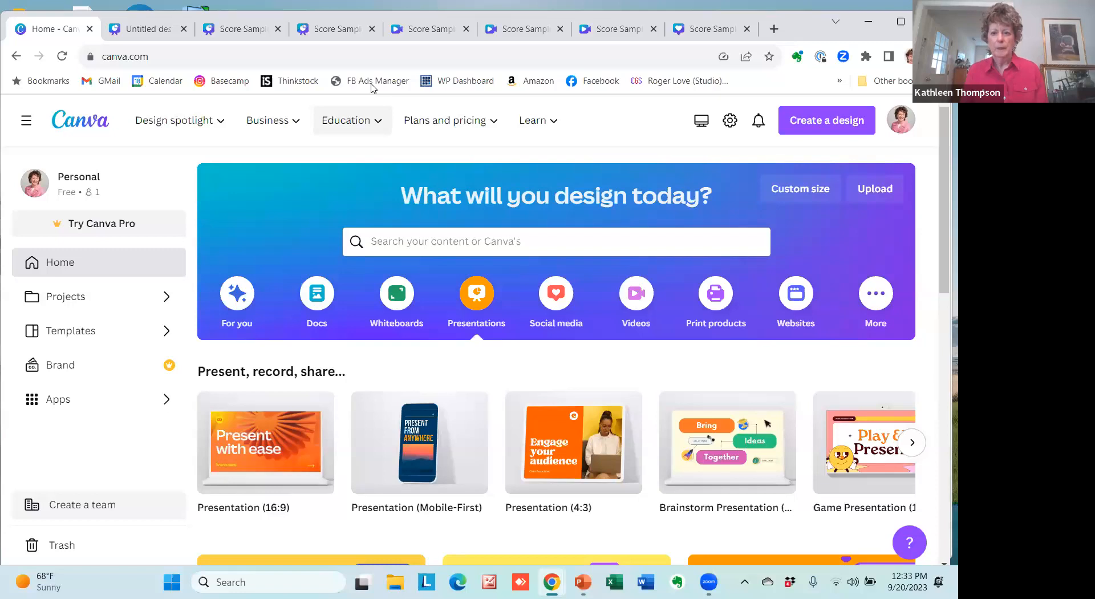
key("ctrl+7")
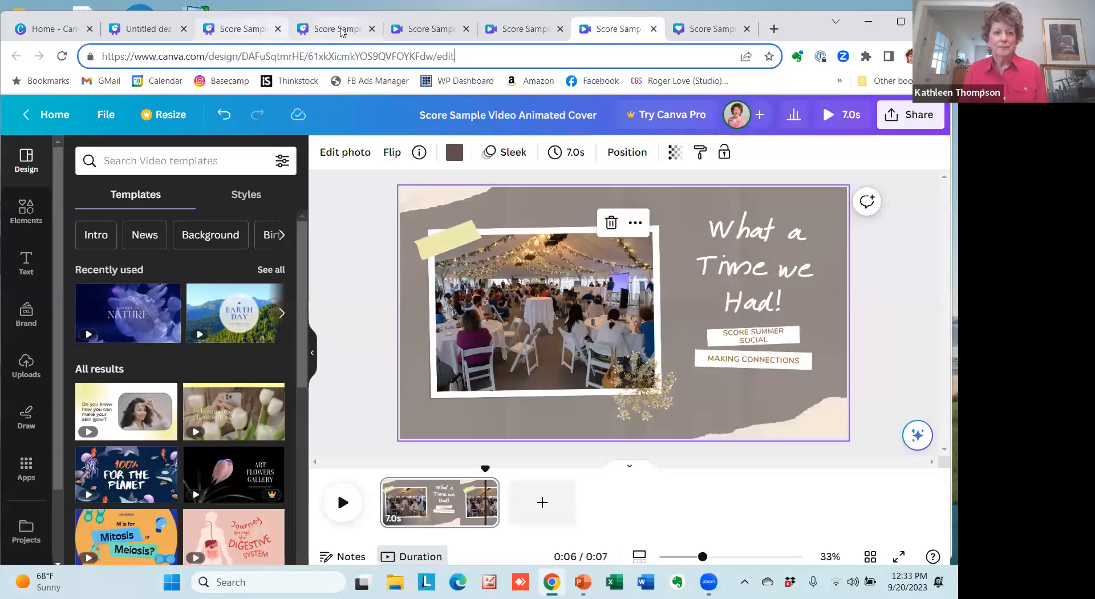
left_click(336, 28)
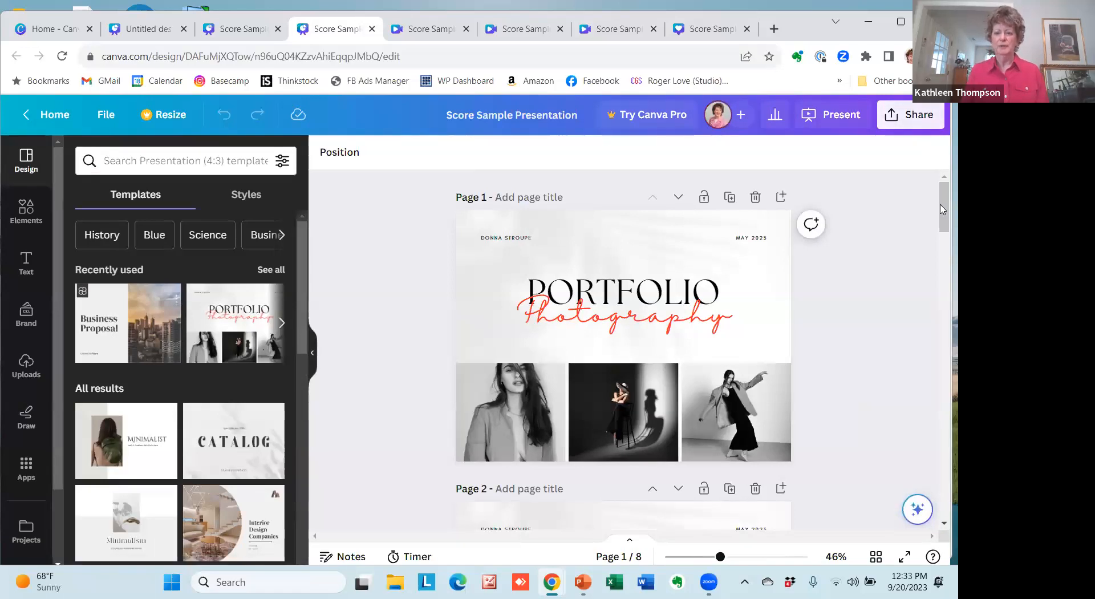
left_click_drag(943, 205, 942, 215)
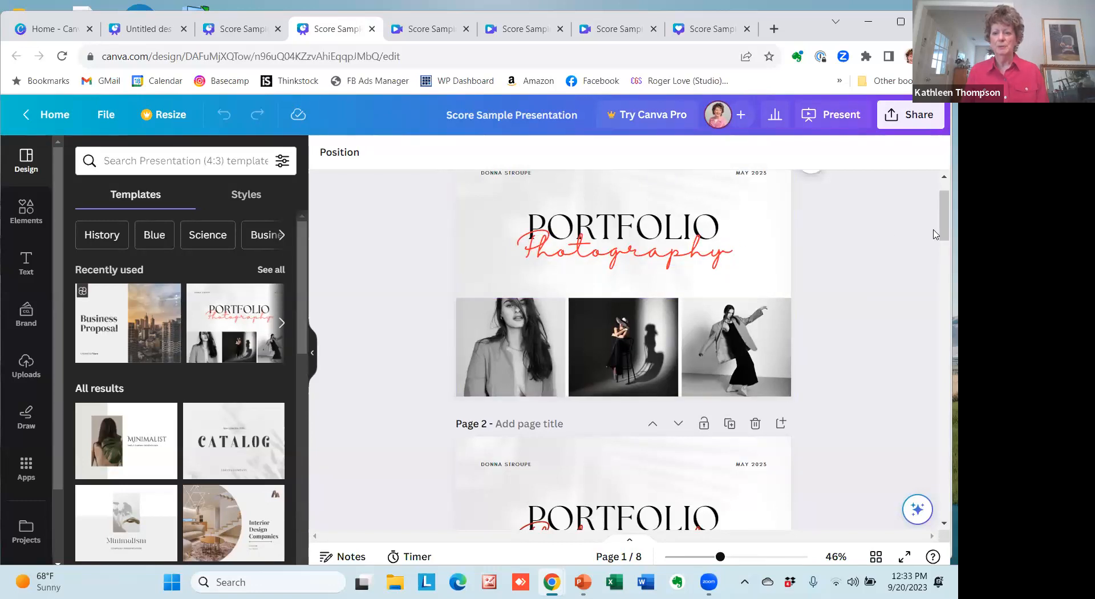
left_click_drag(941, 227, 942, 260)
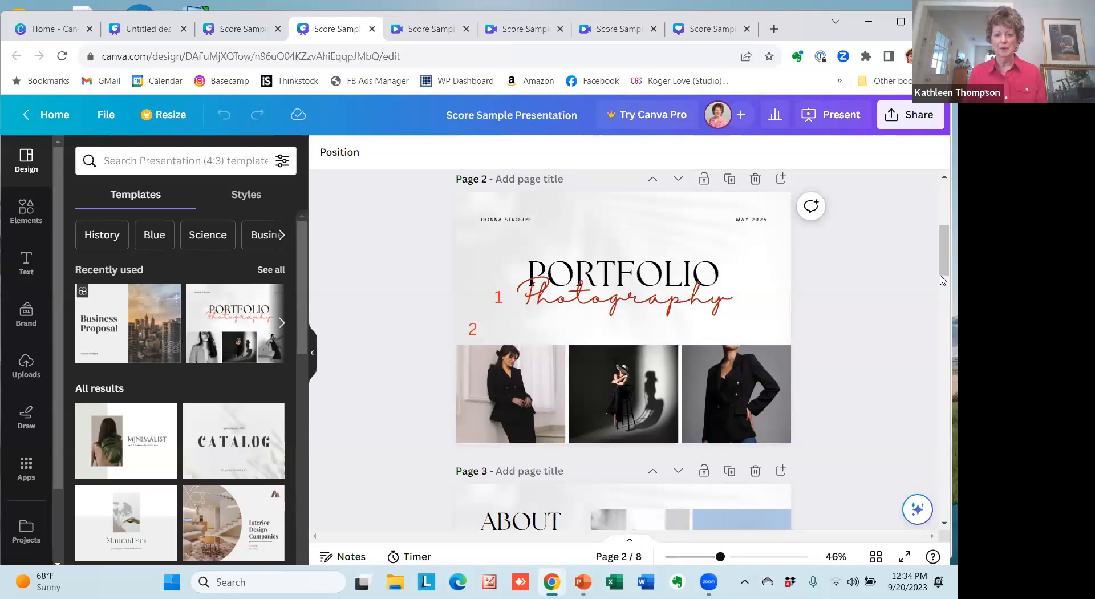
left_click_drag(942, 262, 942, 300)
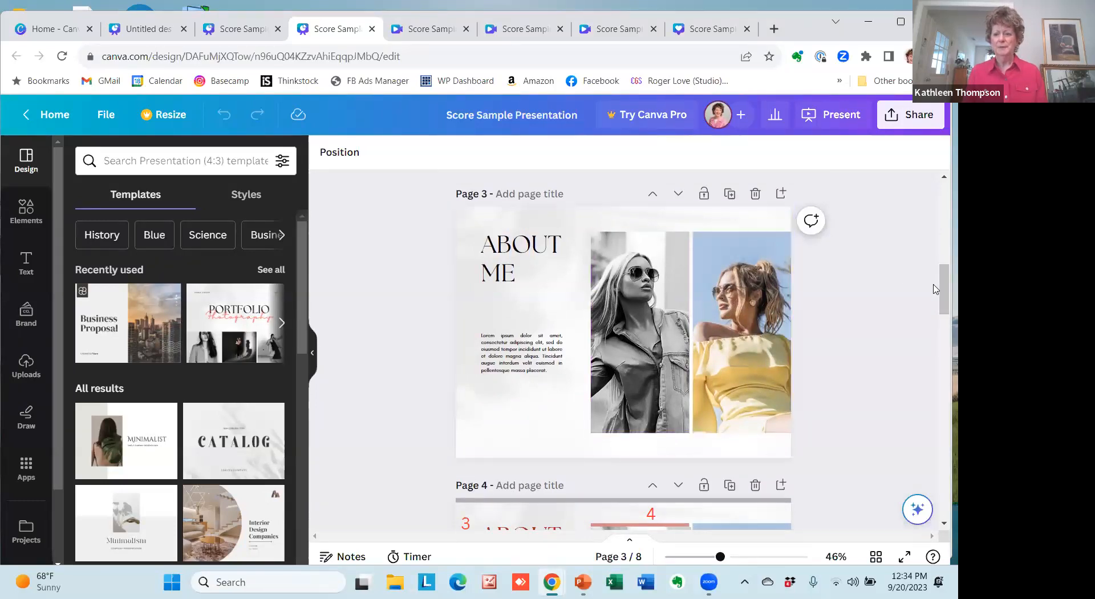
left_click_drag(943, 303, 942, 337)
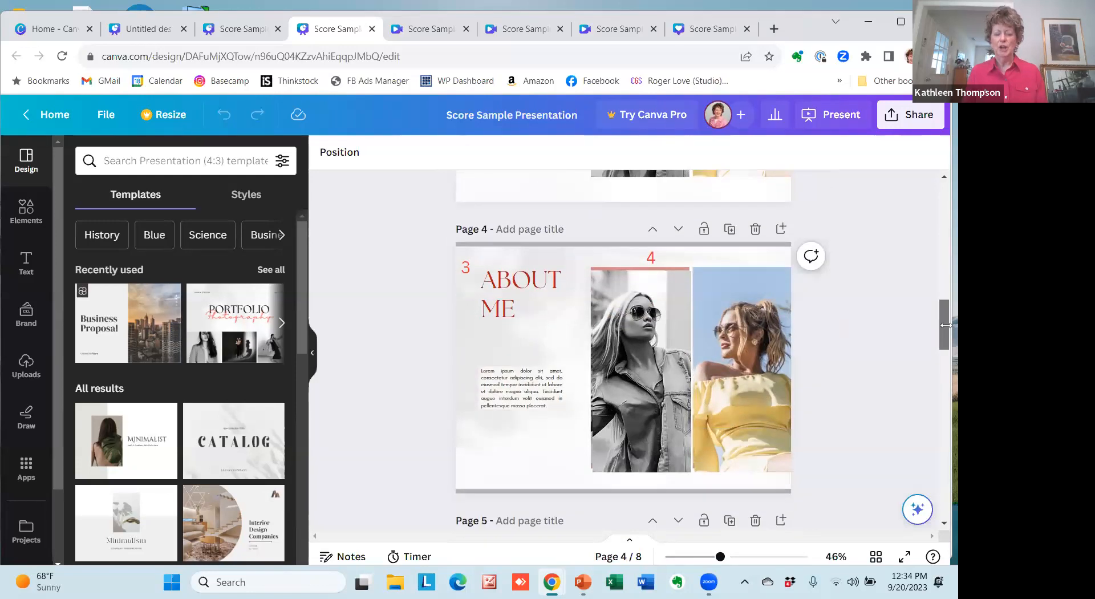
Open the photo editing options for the black-and-white About Me photo on page 4 and browse the available filters.
left_click(520, 296)
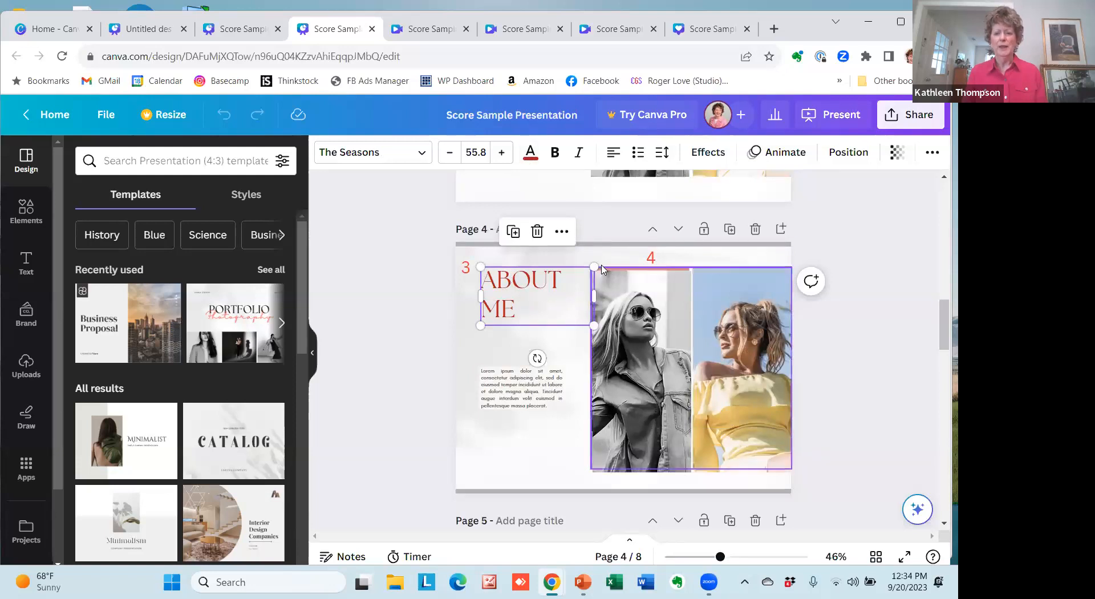
left_click(631, 318)
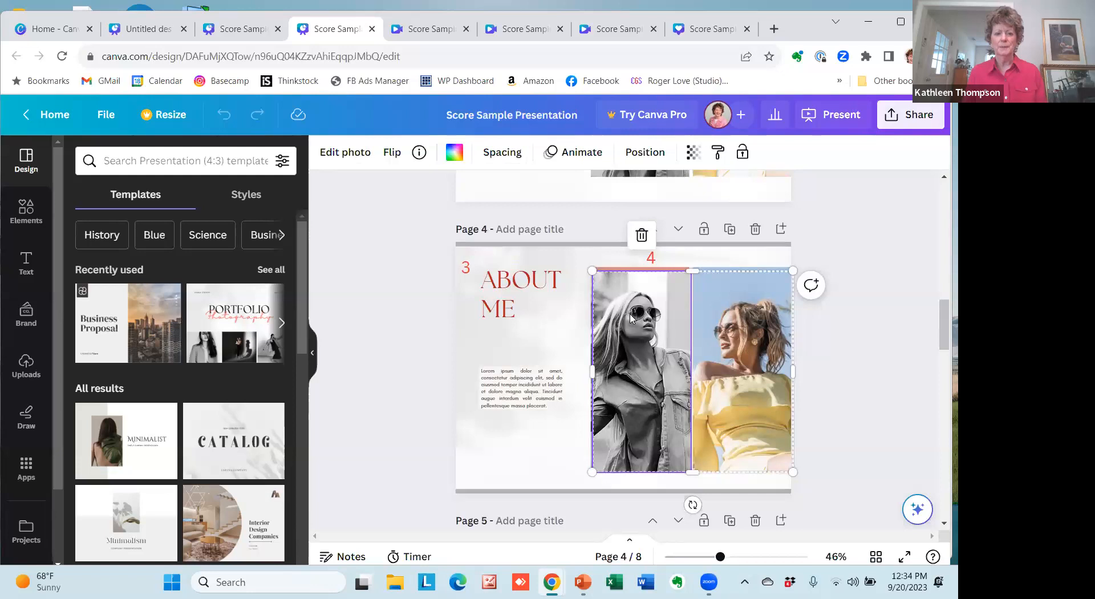
left_click(335, 160)
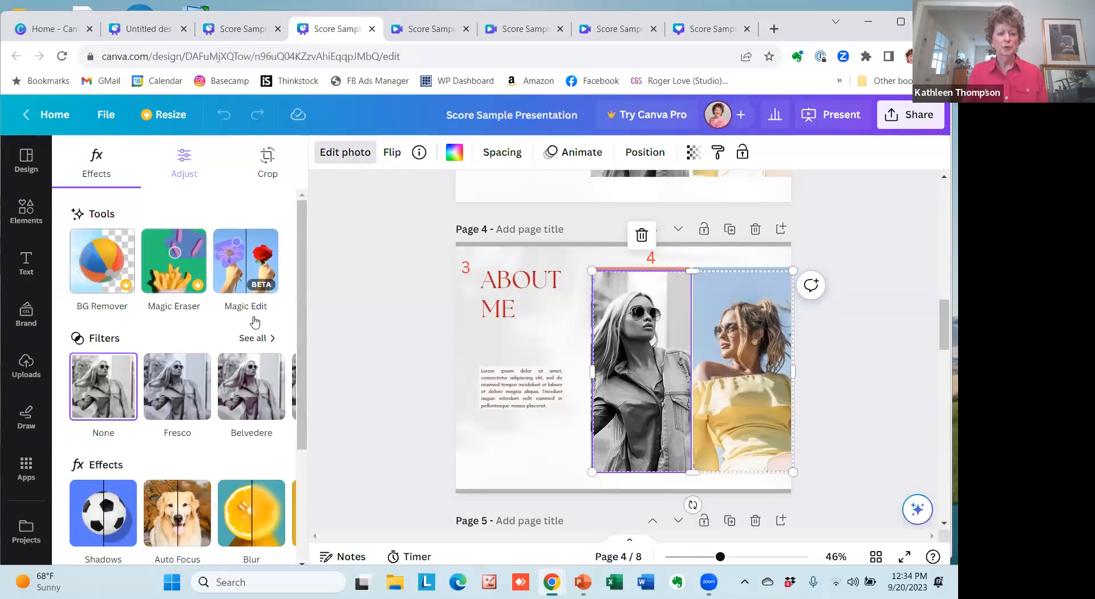
left_click_drag(298, 323, 303, 414)
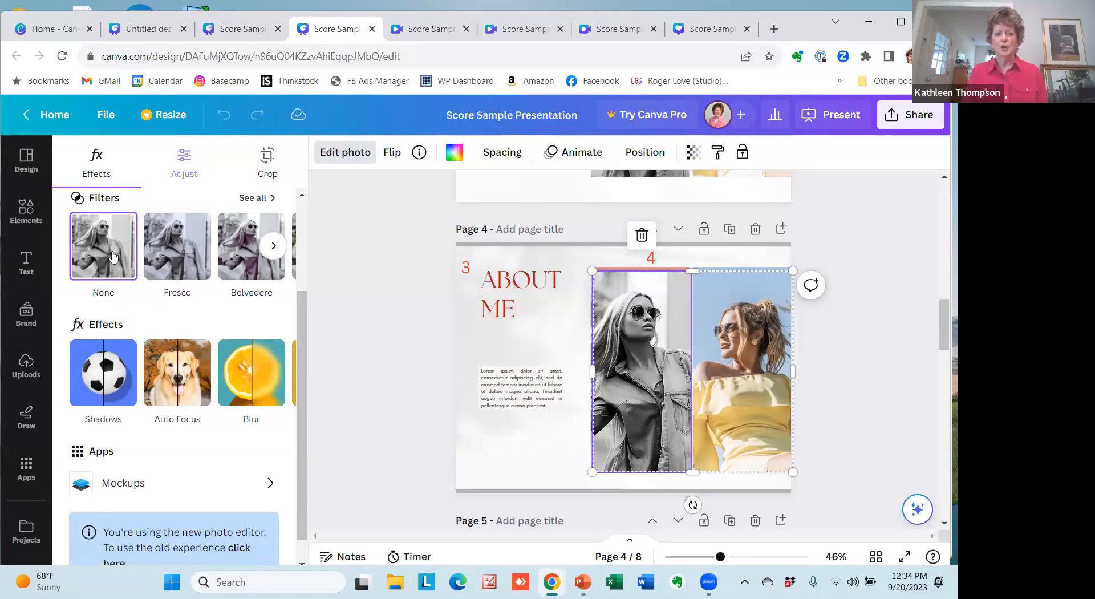
left_click(273, 254)
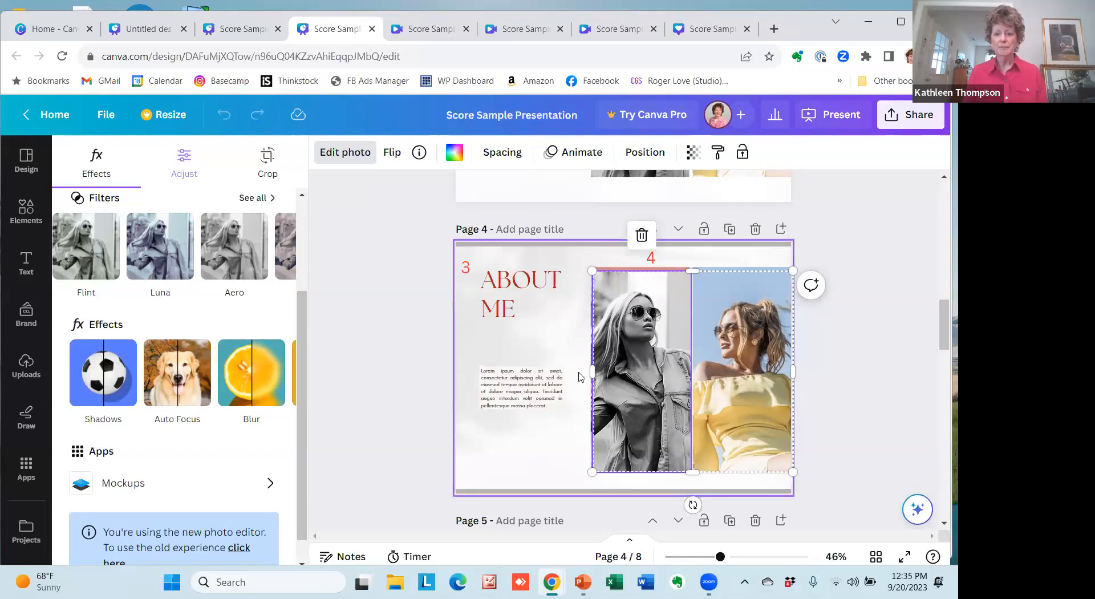
Review the project, cover album and closing pages from page 5 through page 8.
scroll(520, 350, "down", 5)
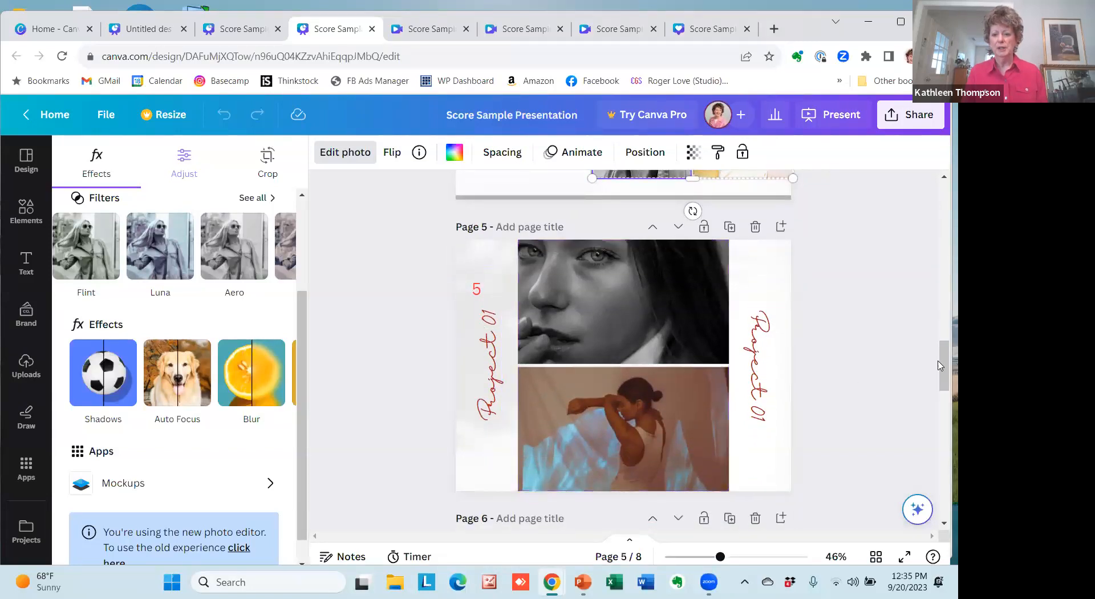
left_click_drag(943, 358, 943, 404)
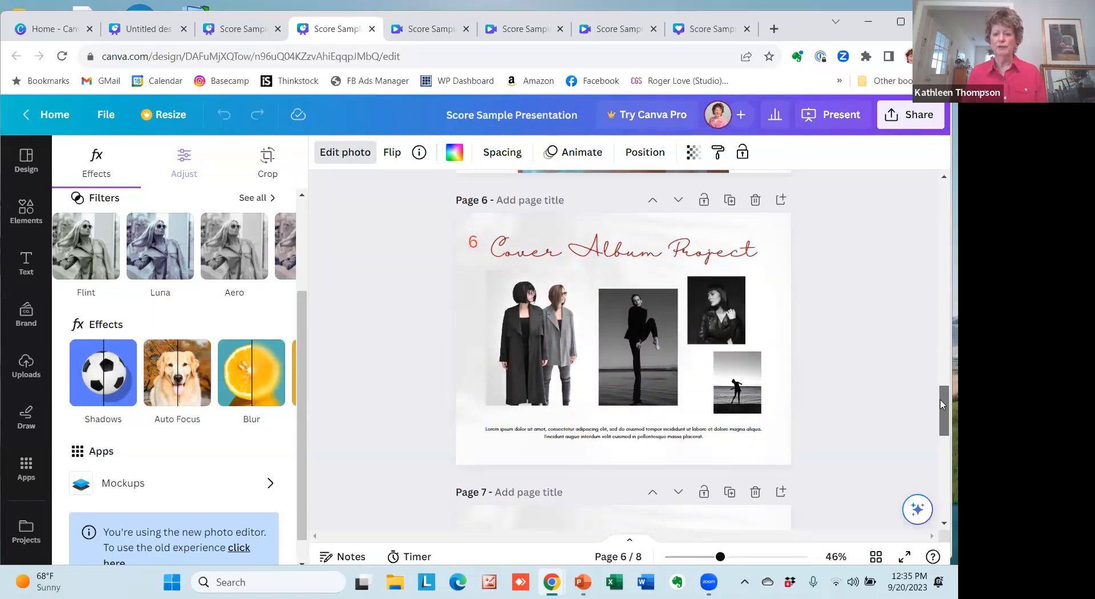
left_click_drag(942, 407, 943, 442)
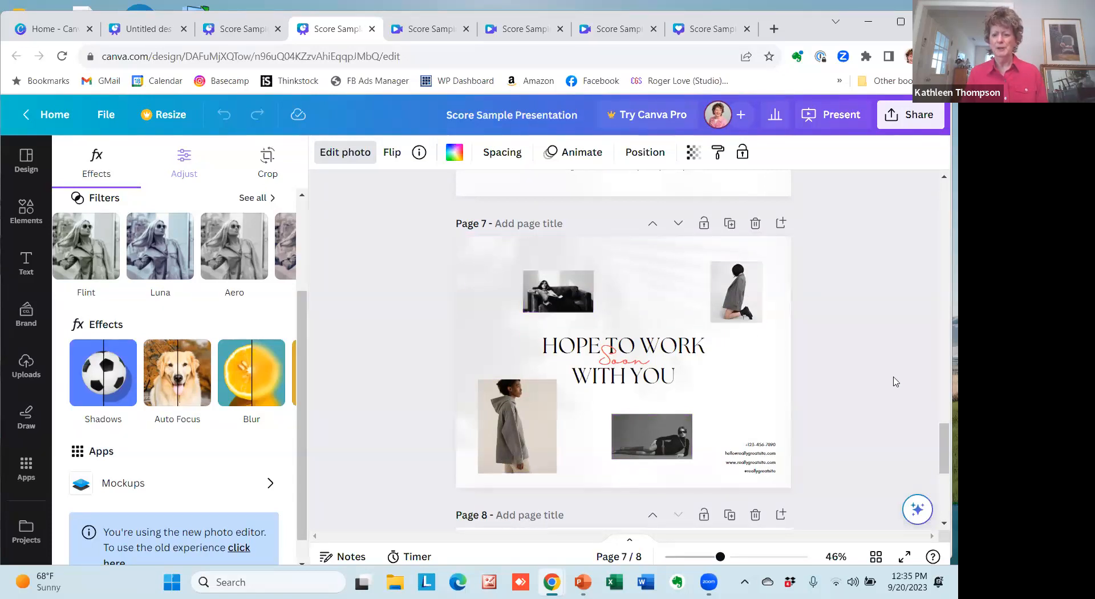
left_click_drag(943, 443, 942, 485)
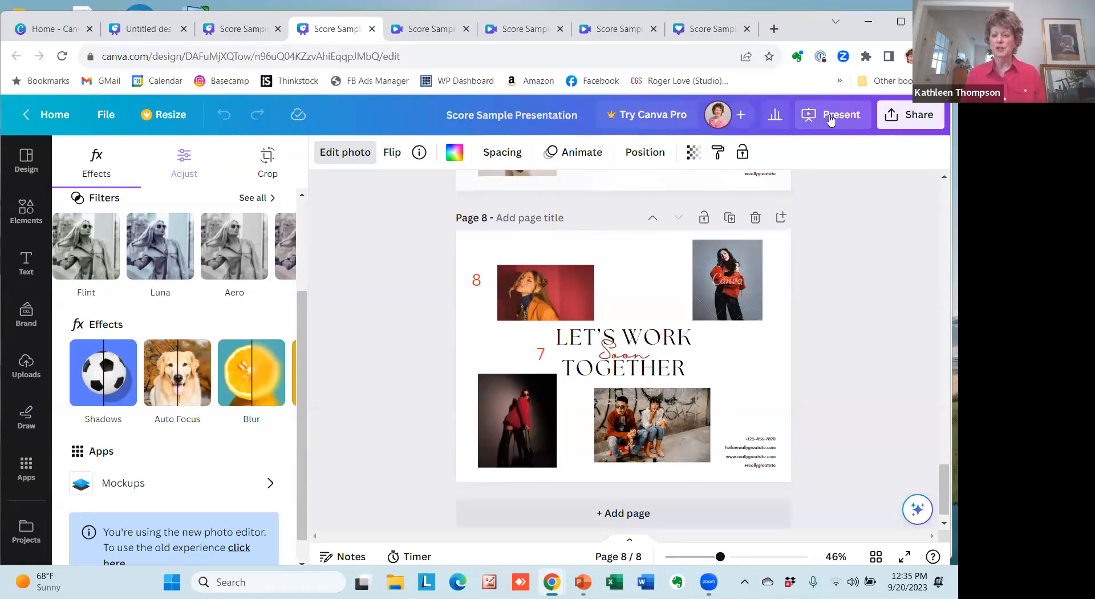
Open the presentation's download settings and show the available file types.
left_click(923, 124)
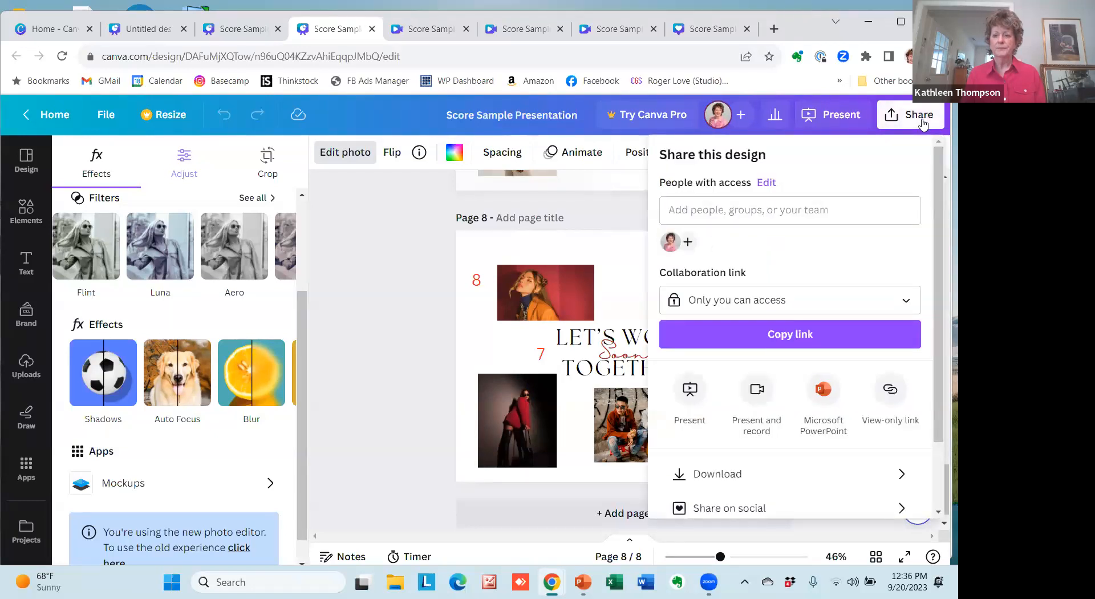
left_click(701, 476)
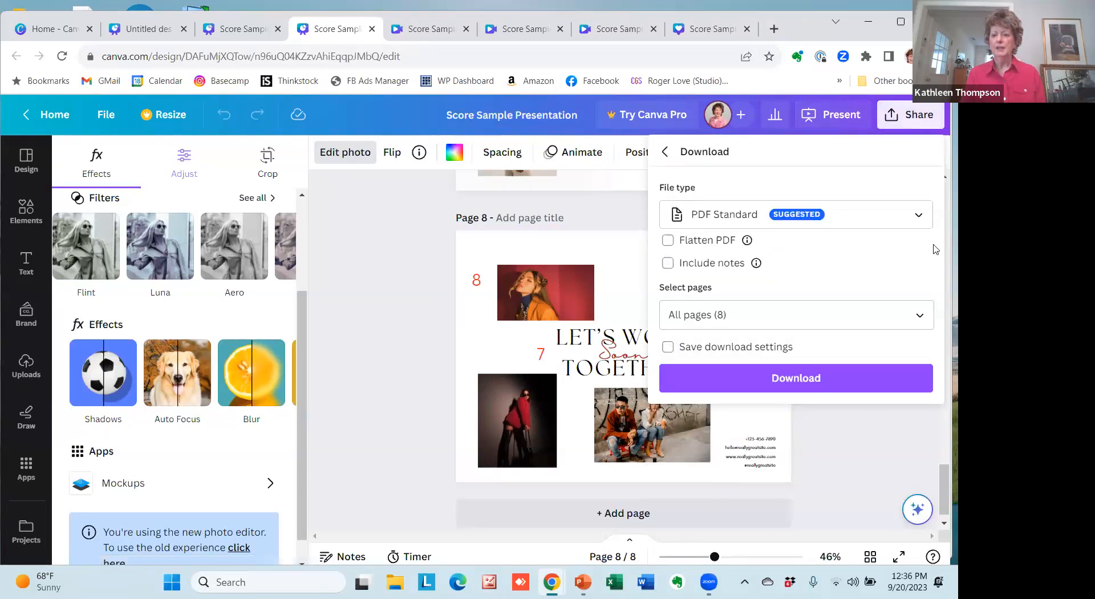
left_click(920, 217)
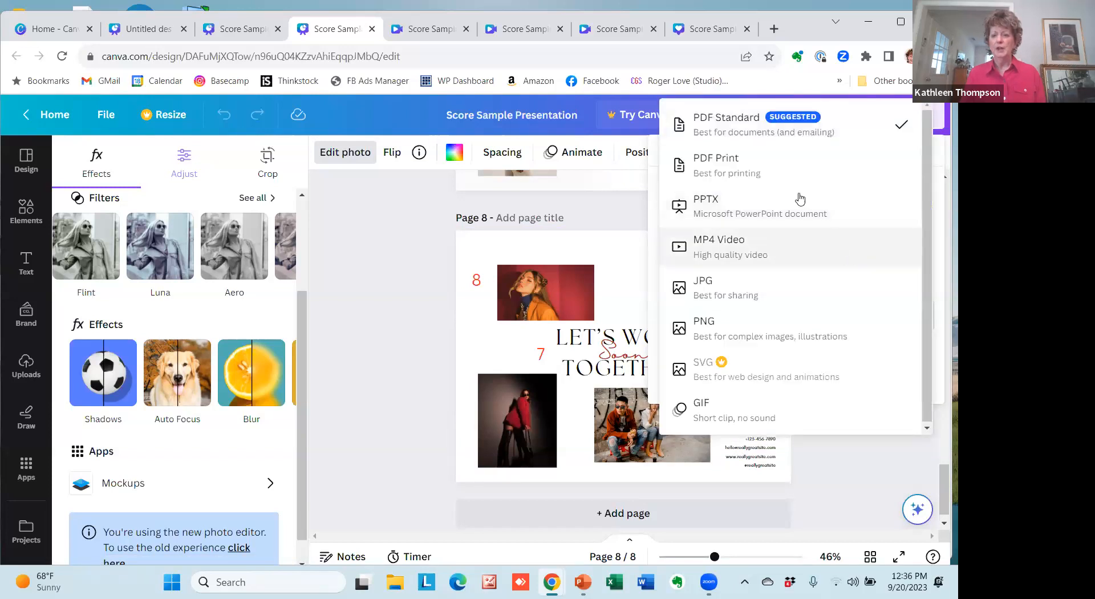
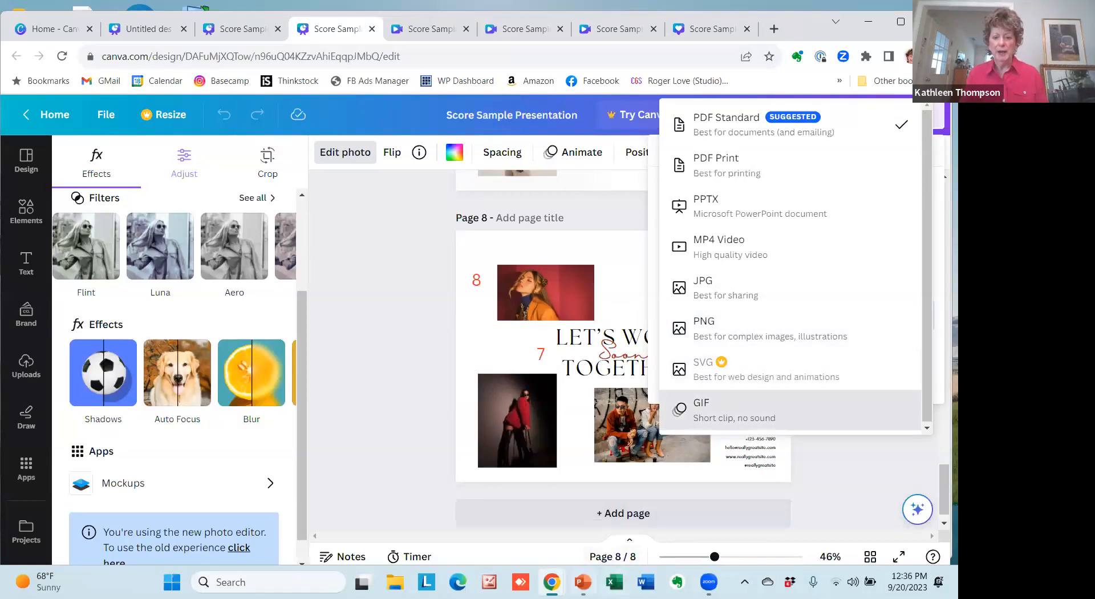
Check the speaker notes in the LNL3.Tools4.CANVABasics.pptx slides, switch back to the Canva presentation and dismiss its download options.
left_click(583, 582)
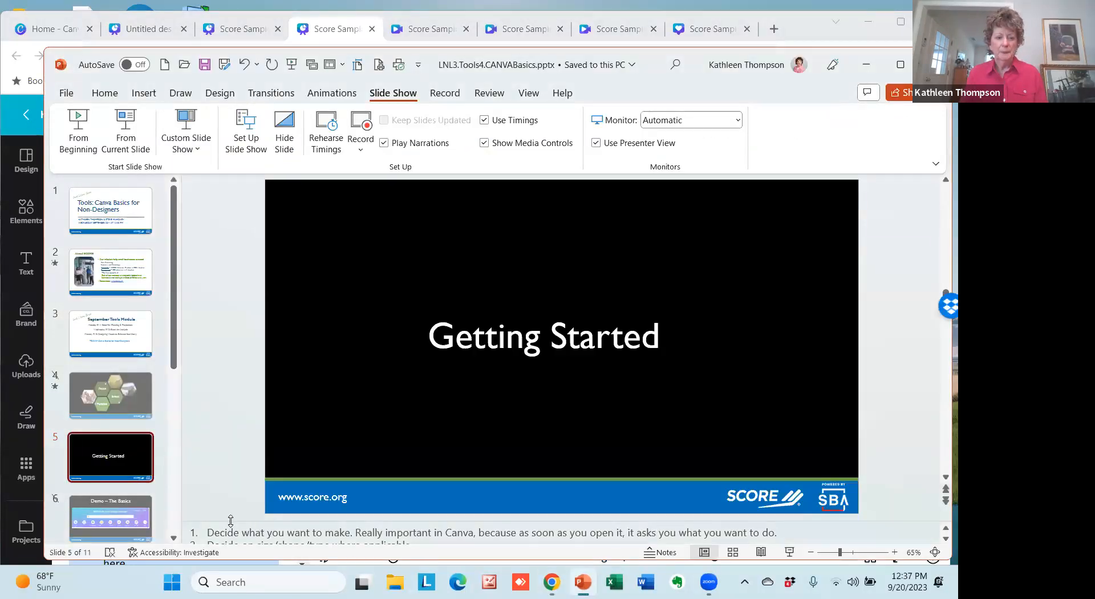
mouse_move(233, 520)
left_mouse_down()
mouse_move(223, 414)
mouse_move(225, 538)
left_mouse_up()
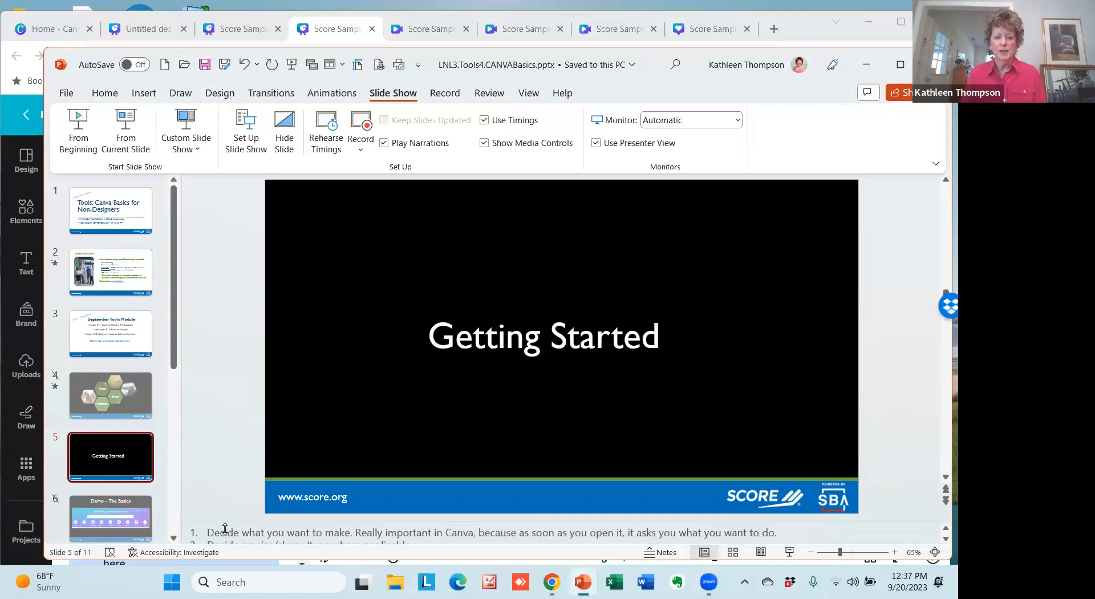
left_click(555, 579)
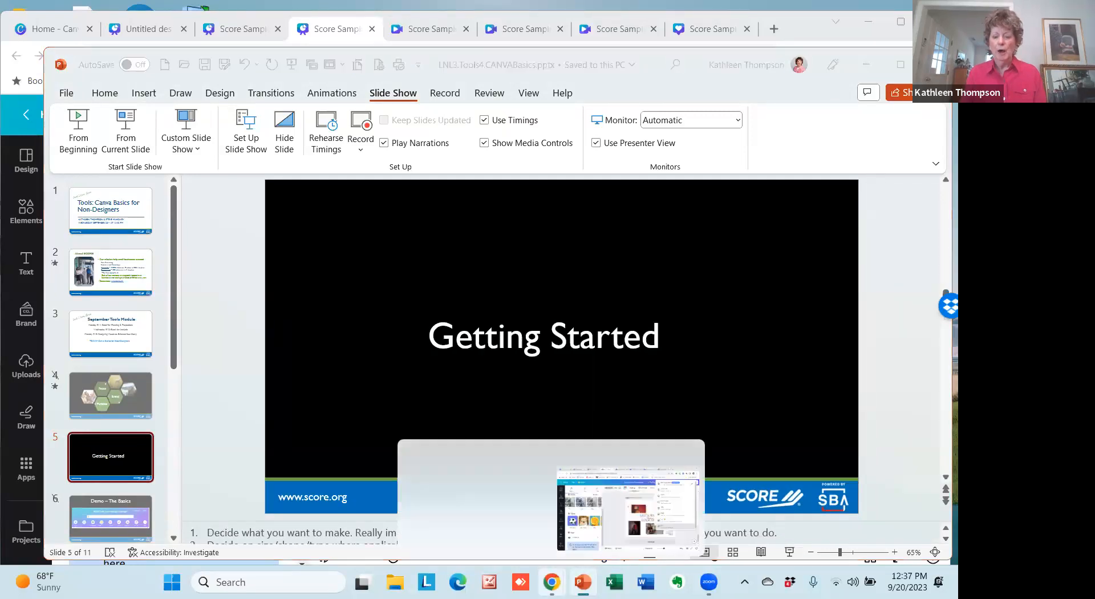
left_click(614, 532)
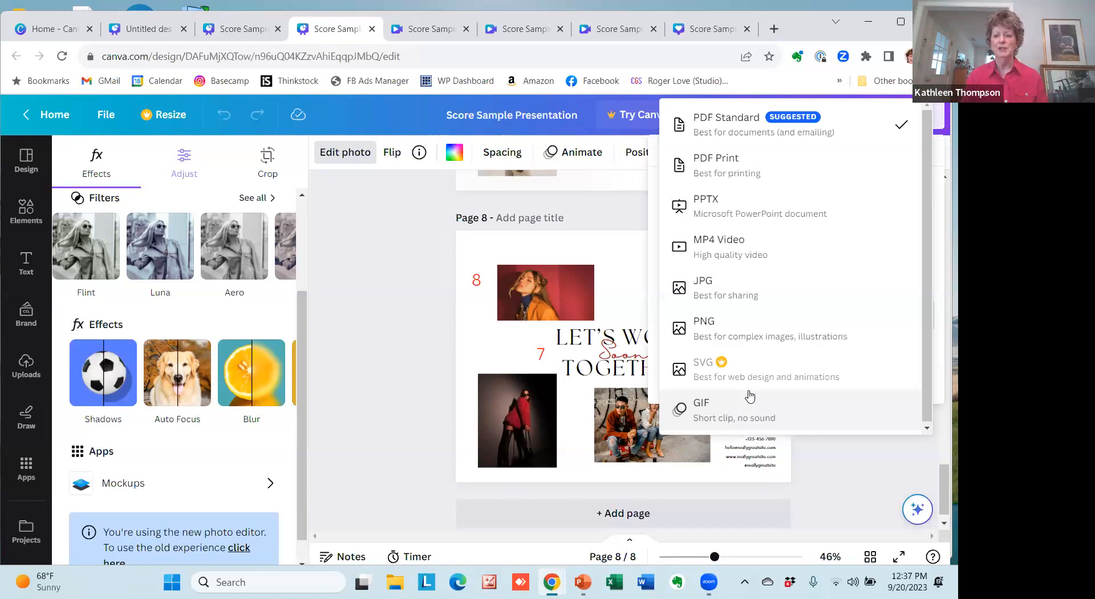
left_click(408, 332)
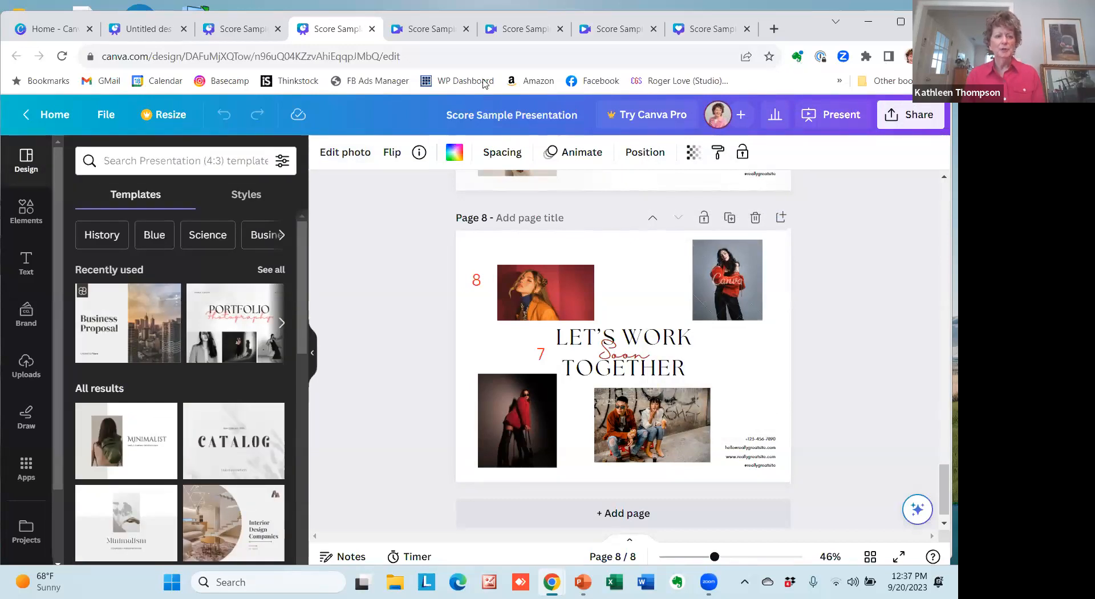
Go to the Canva home page and show the available website design types.
left_click(50, 35)
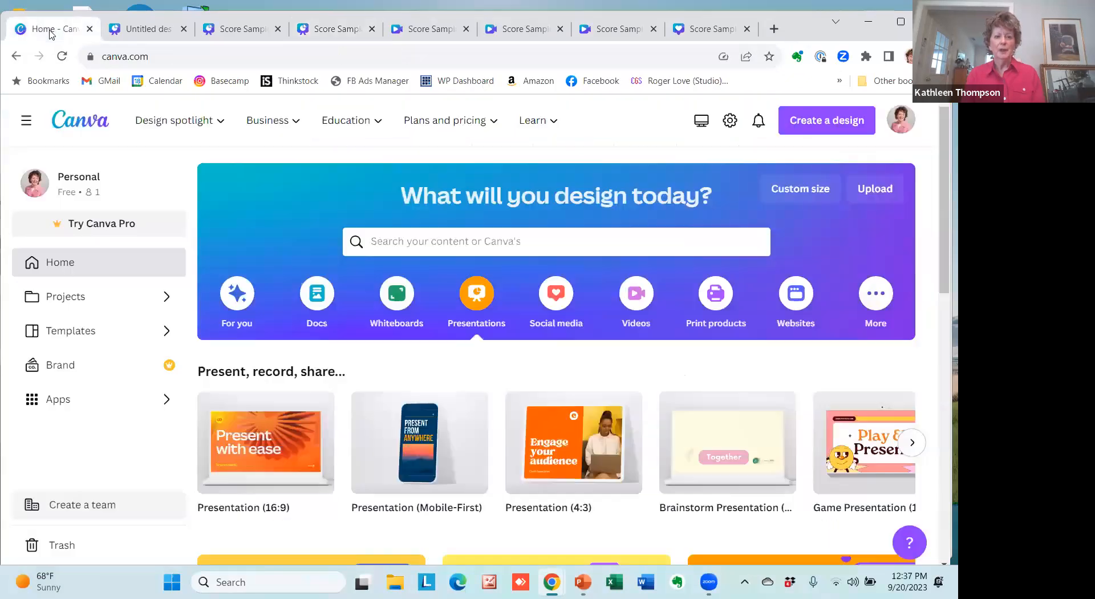
left_click(794, 301)
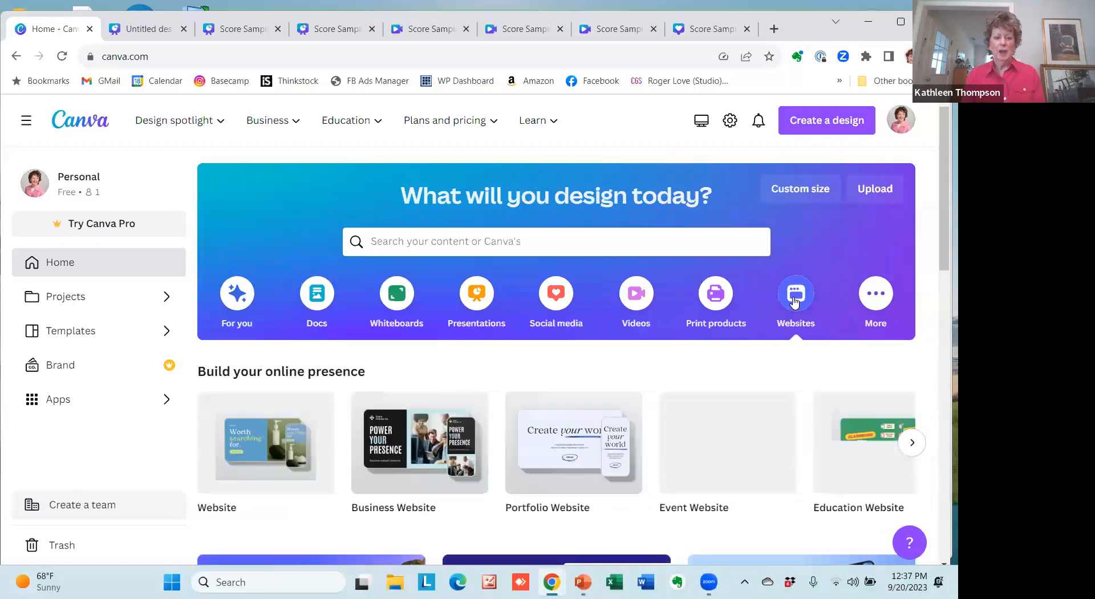
mouse_move(313, 452)
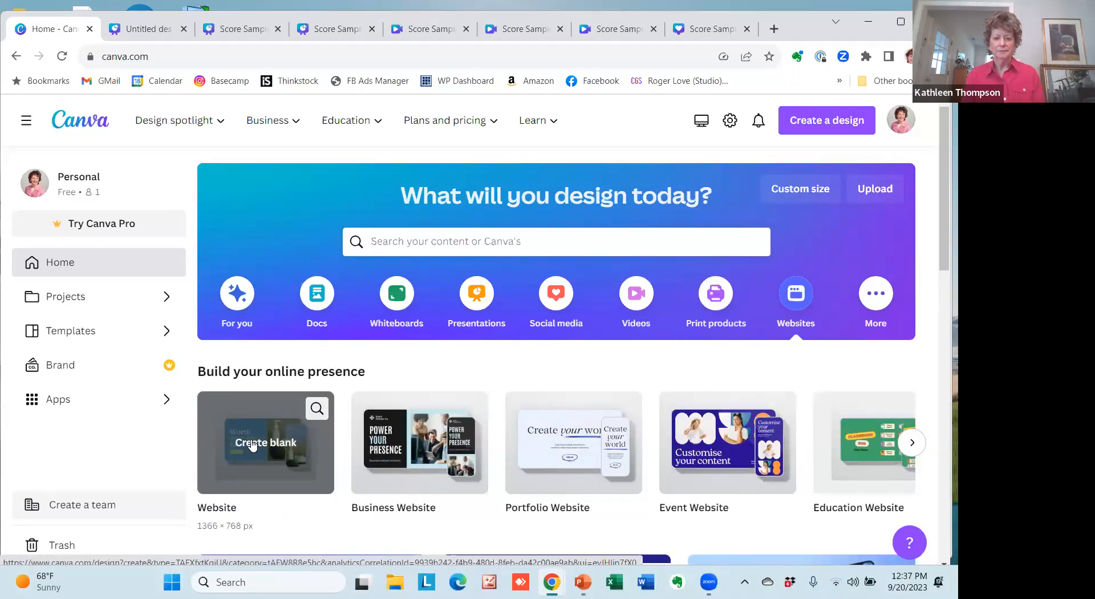
Search for "website header" and open the Score Sample Website design from the project results.
left_click(454, 246)
type("website header")
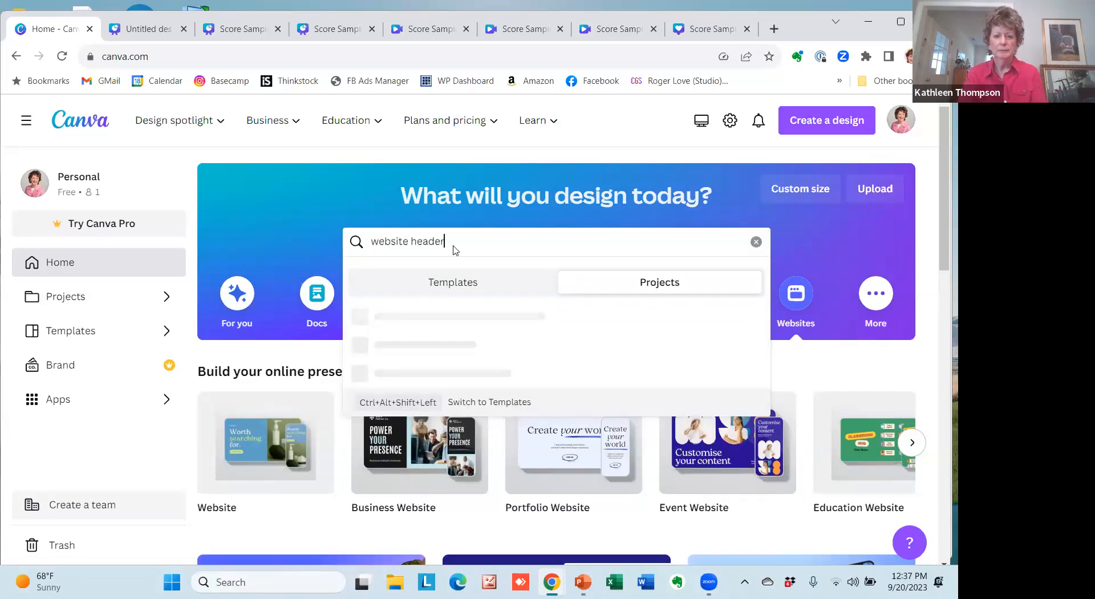
key("Return")
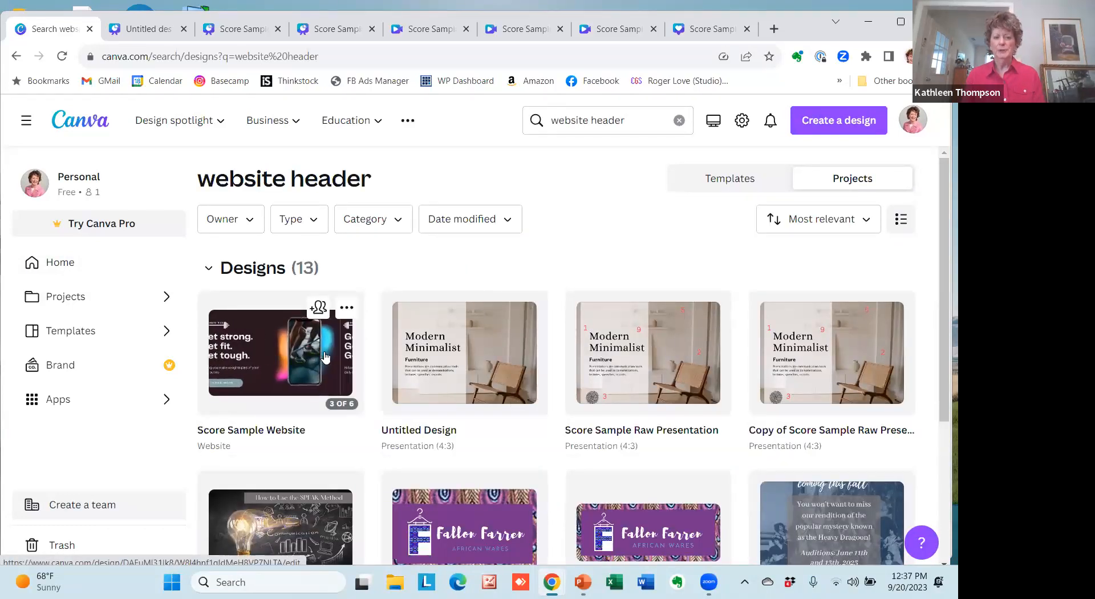
left_click(274, 343)
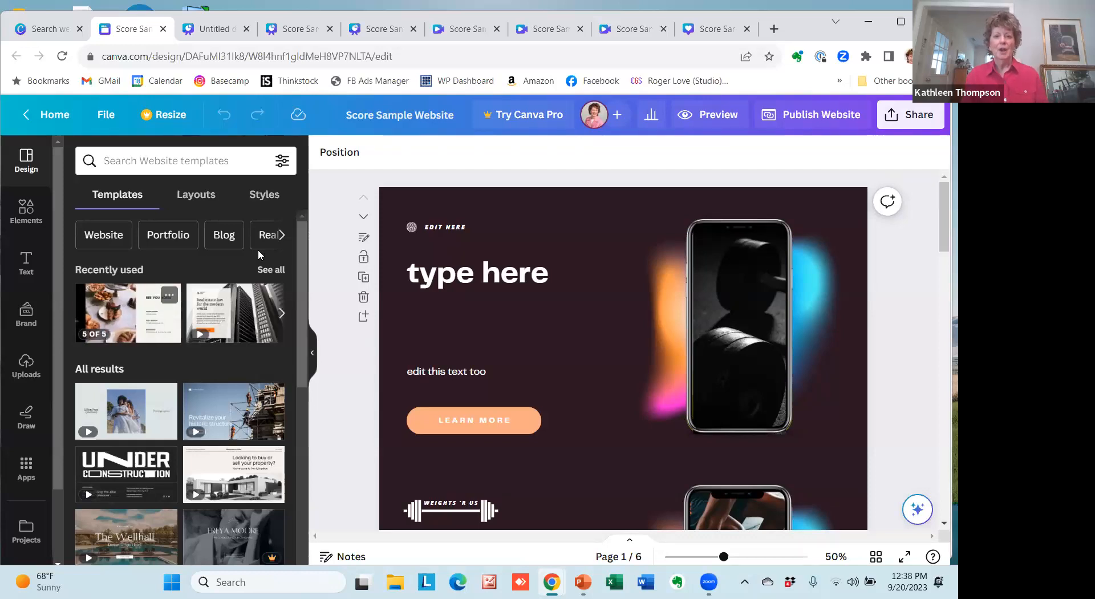
Return to the Canva home page and create a blank 1920 × 1080 px video design.
left_click(466, 34)
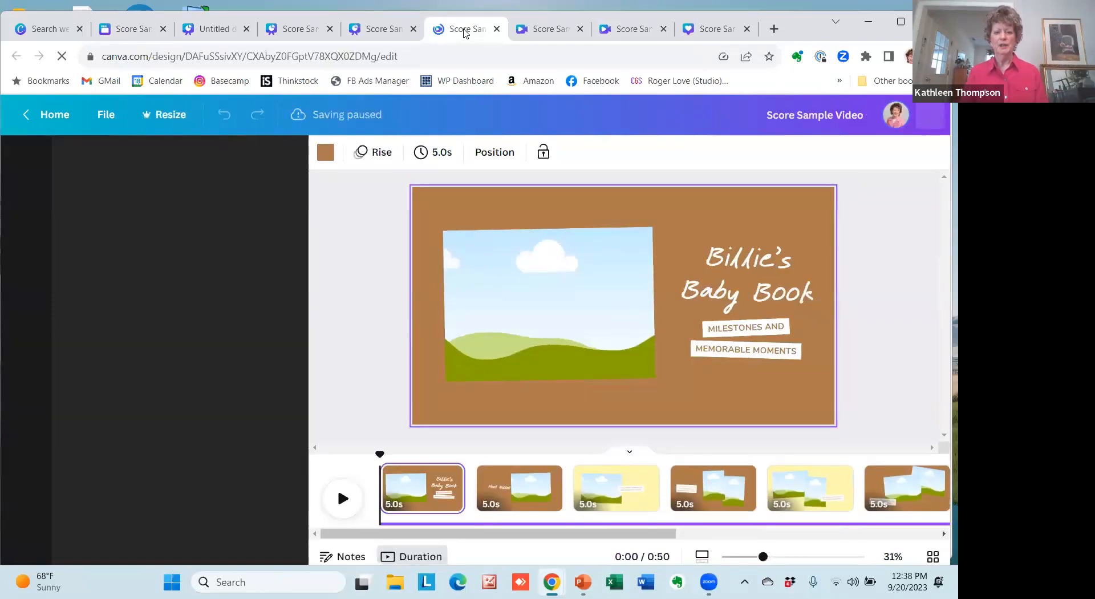
left_click(45, 28)
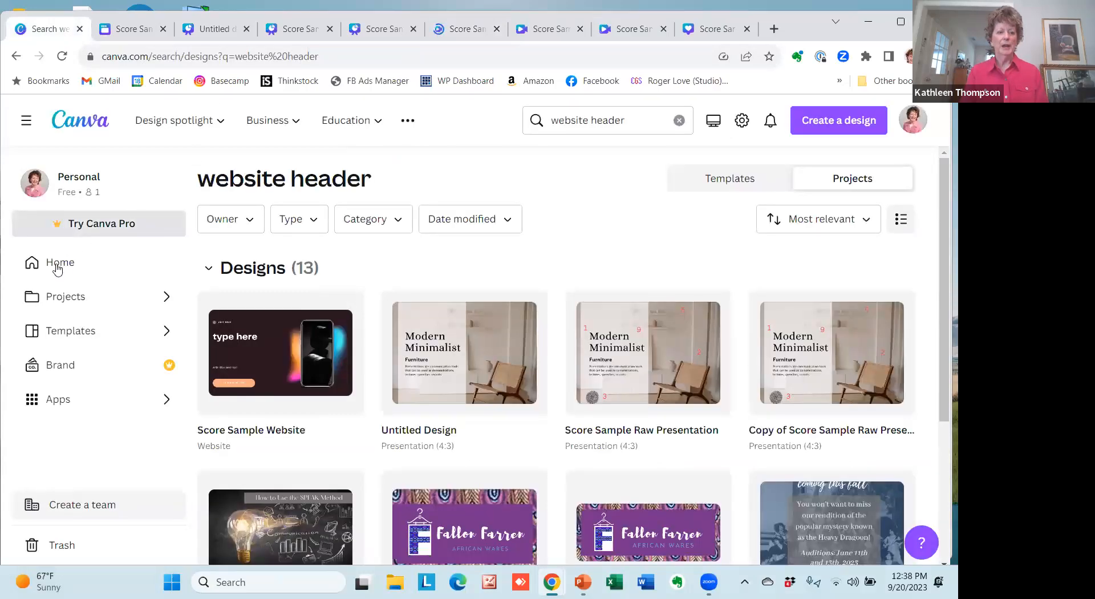
left_click(57, 266)
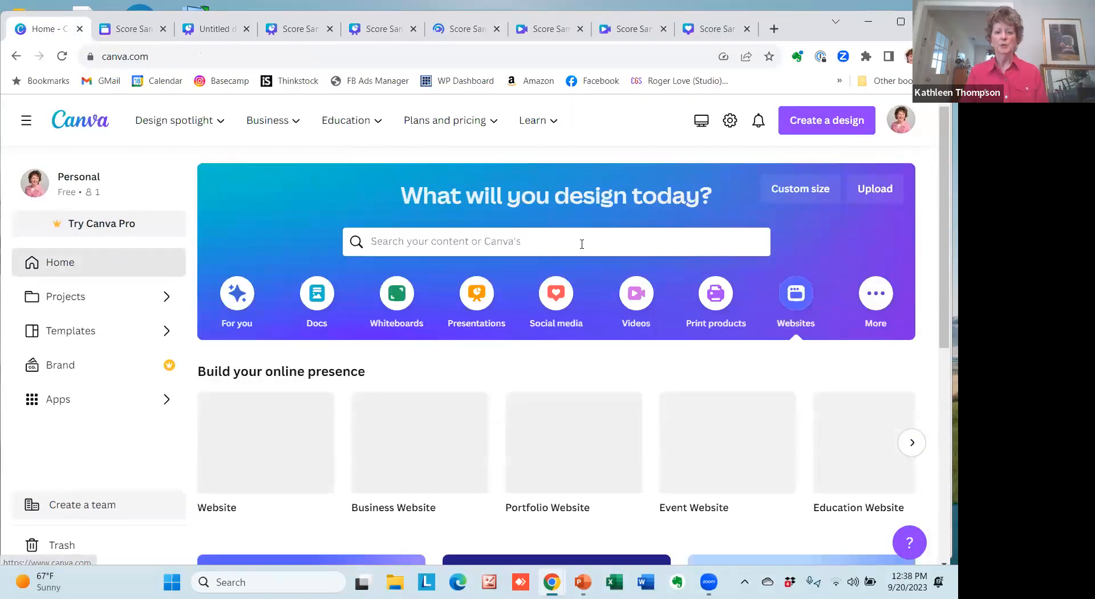
left_click(637, 296)
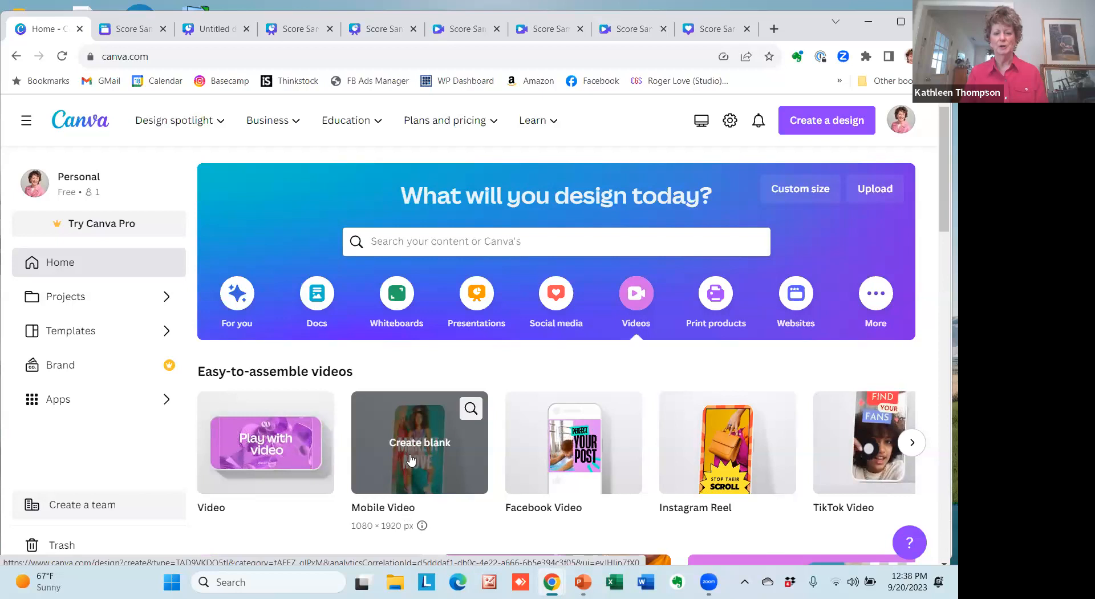
left_click(252, 447)
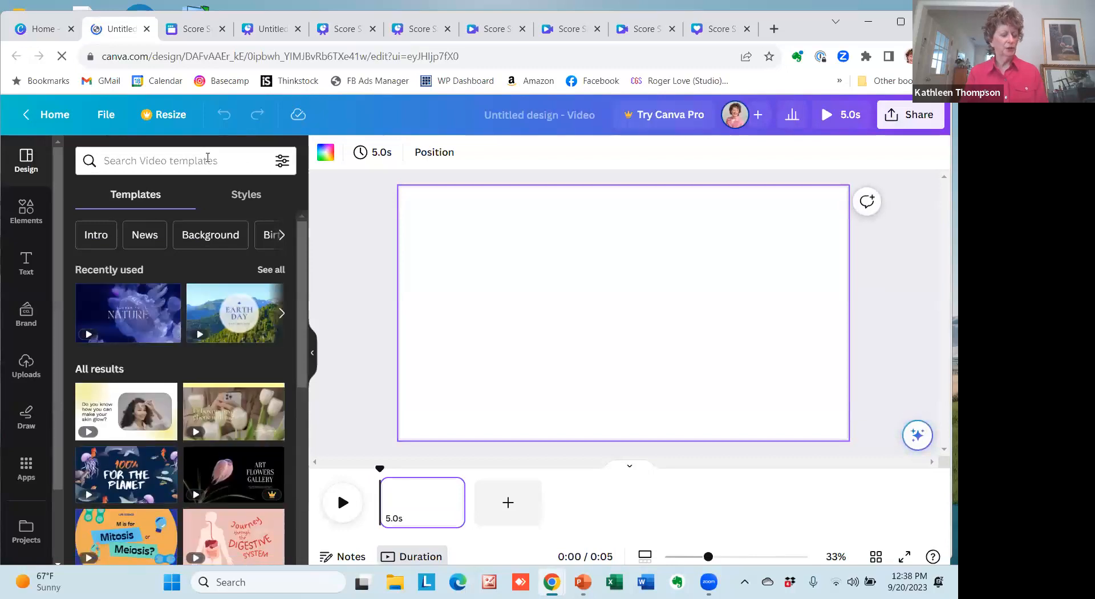
Search the video templates for "scrapbook" and open the page previews of the Green and Brown Scrapbook Before the Wedding Slideshow template.
left_click(207, 158)
type("scr")
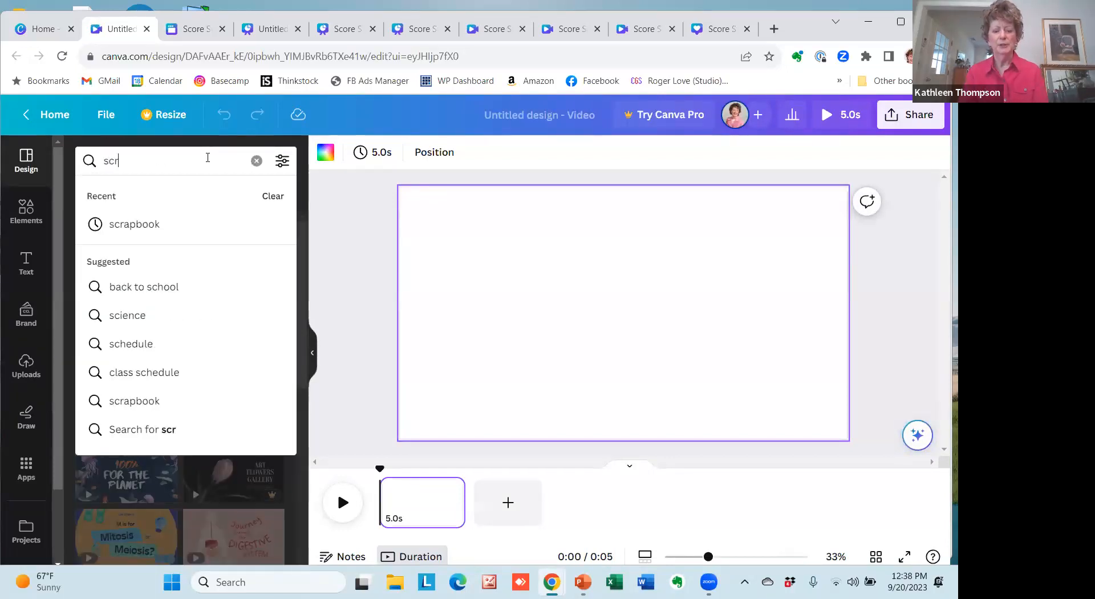
type("apbook")
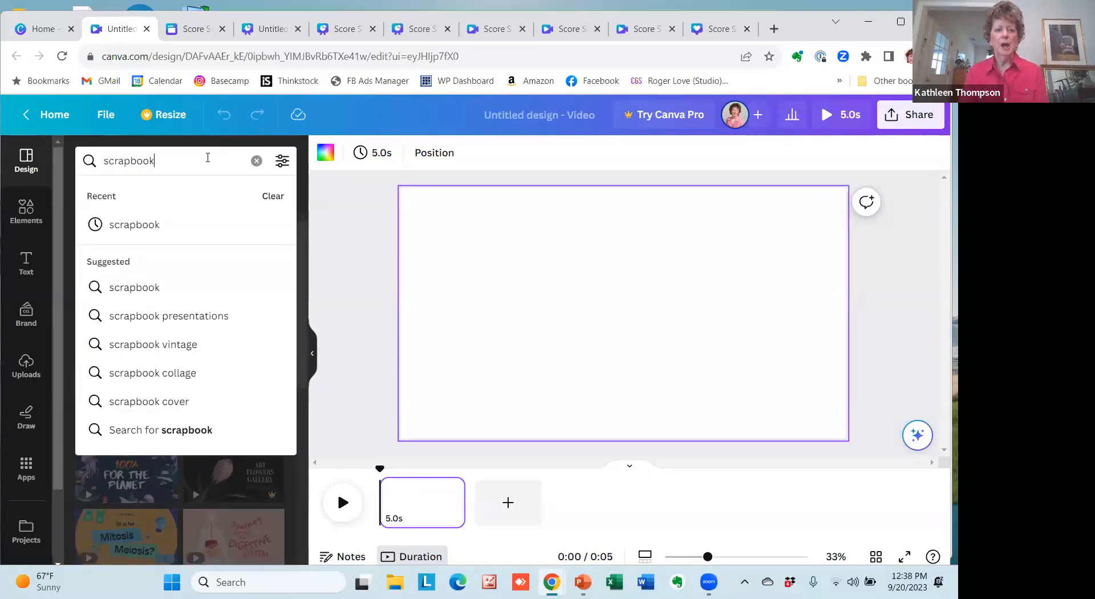
left_click(129, 227)
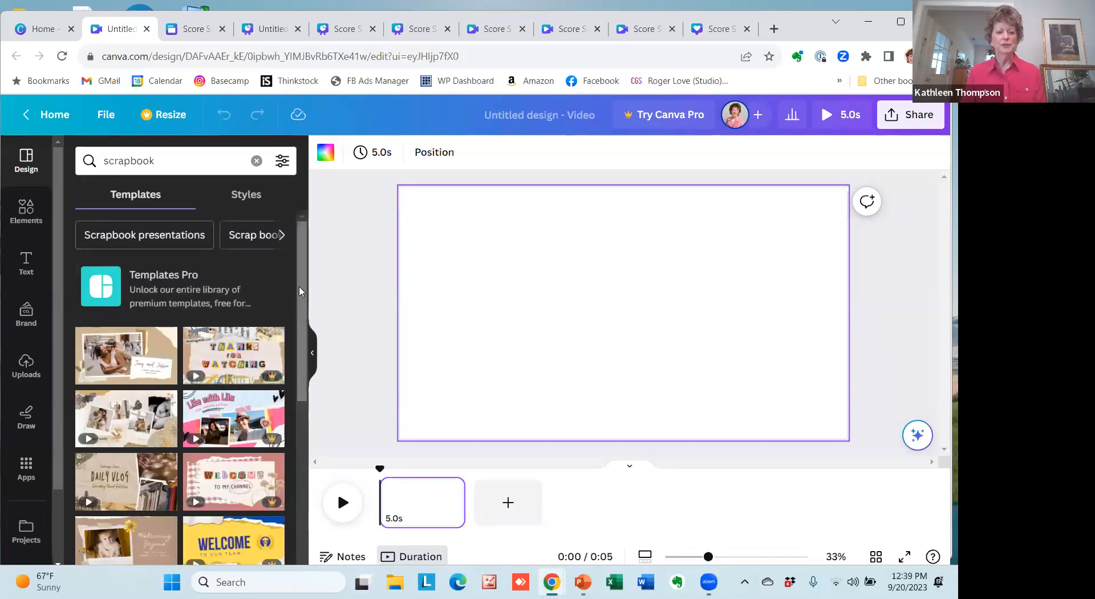
scroll(301, 293, "down", 2)
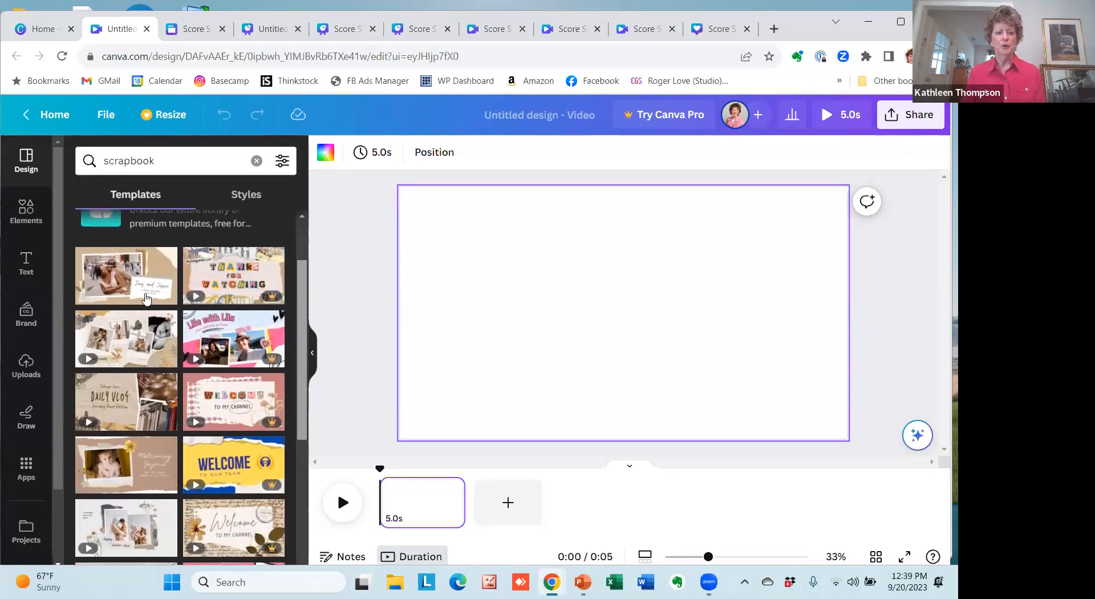
left_click(96, 275)
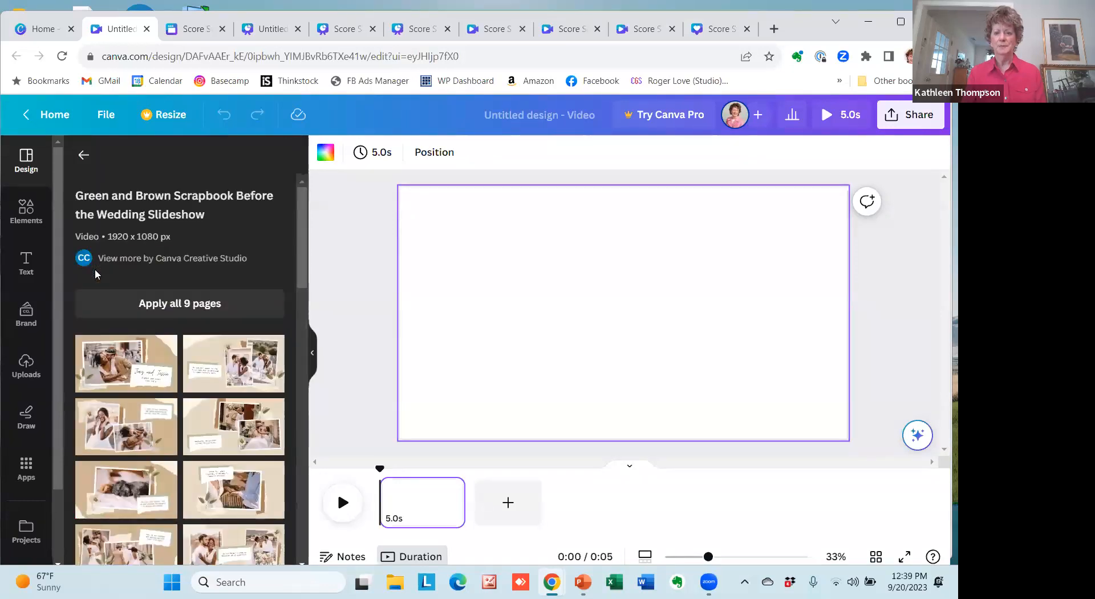
Switch to the Score Sample Video design and review all its baby book pages along the timeline.
left_click(489, 33)
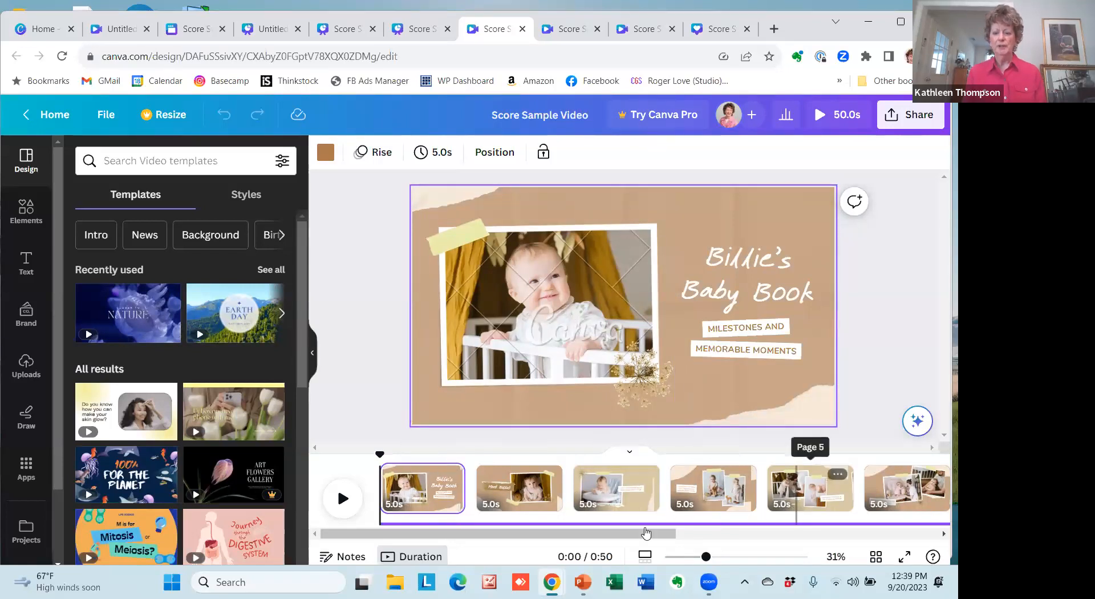
left_click_drag(676, 533, 907, 569)
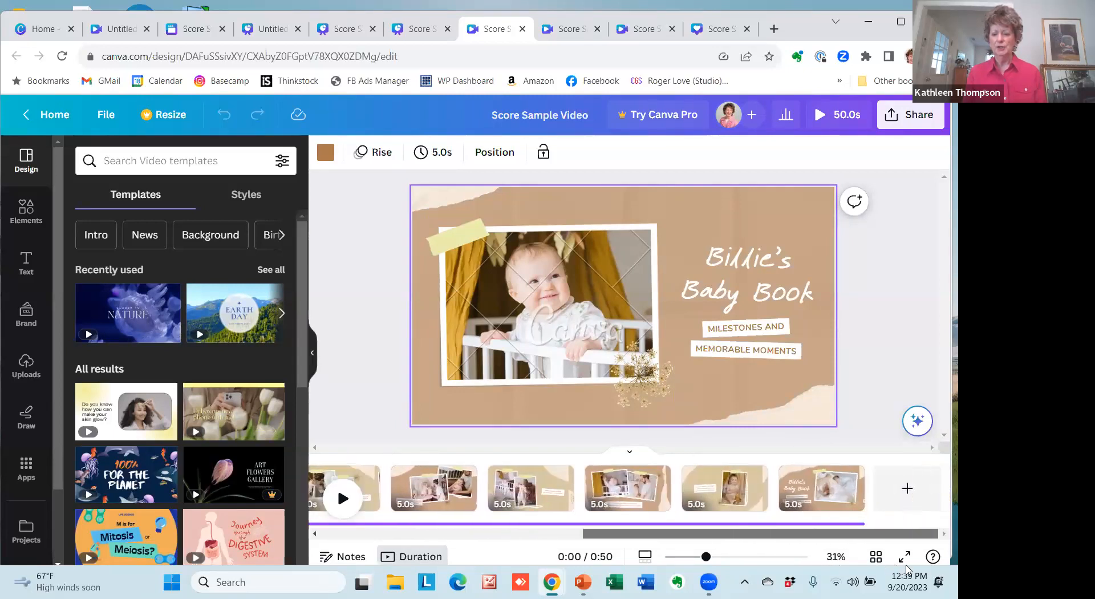
left_click_drag(619, 565, 518, 567)
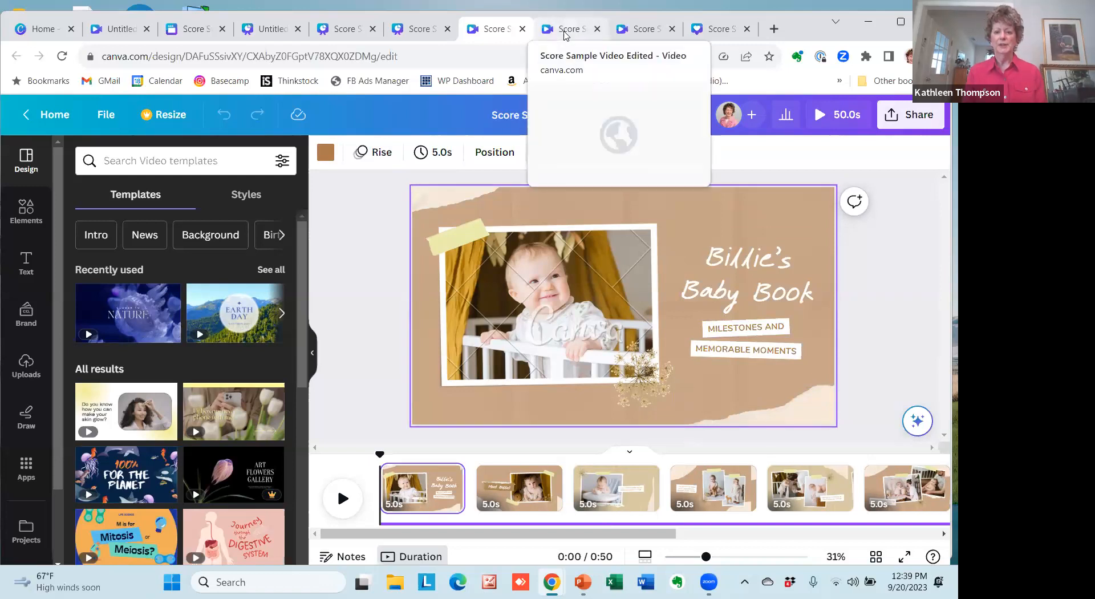
In the Score Sample Video Edited design, show the editing options for the cover photo and the text colors for the "MAKING CONNECTIONS" label.
left_click(564, 35)
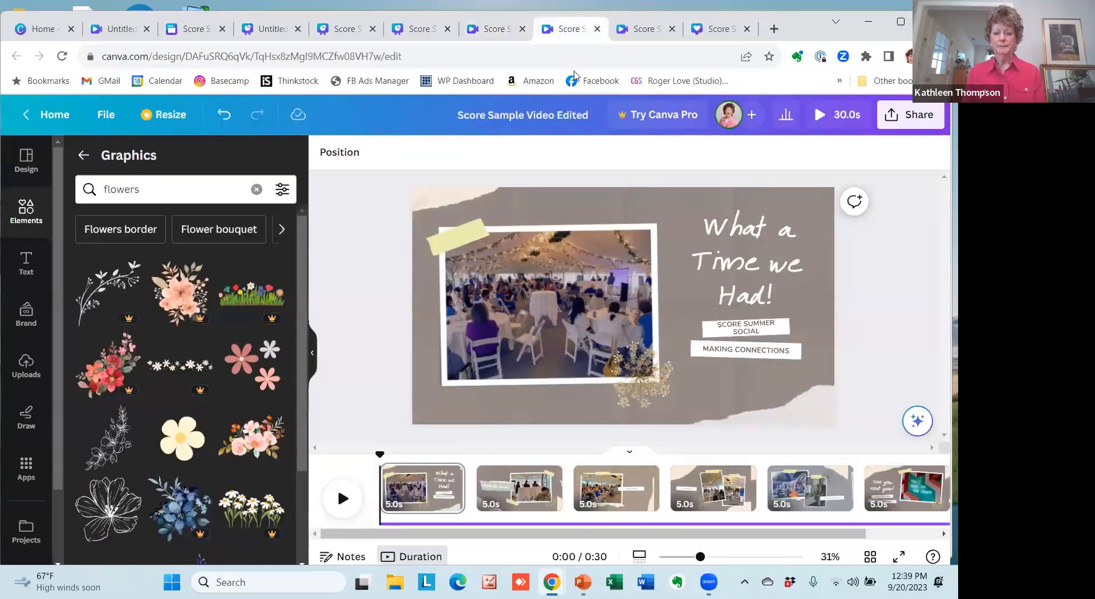
left_click(677, 213)
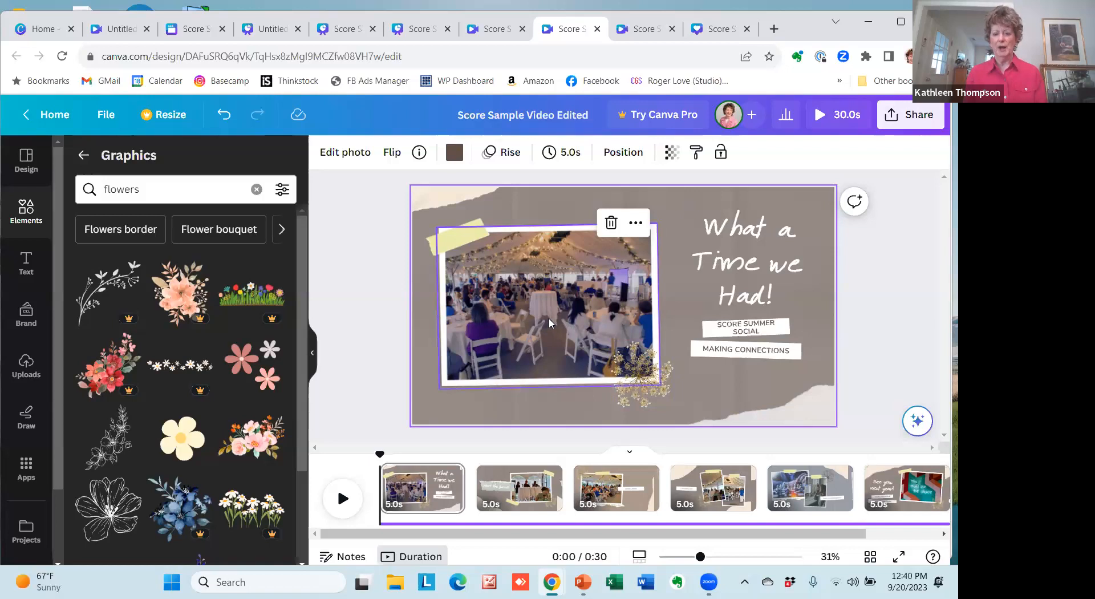
left_click(521, 311)
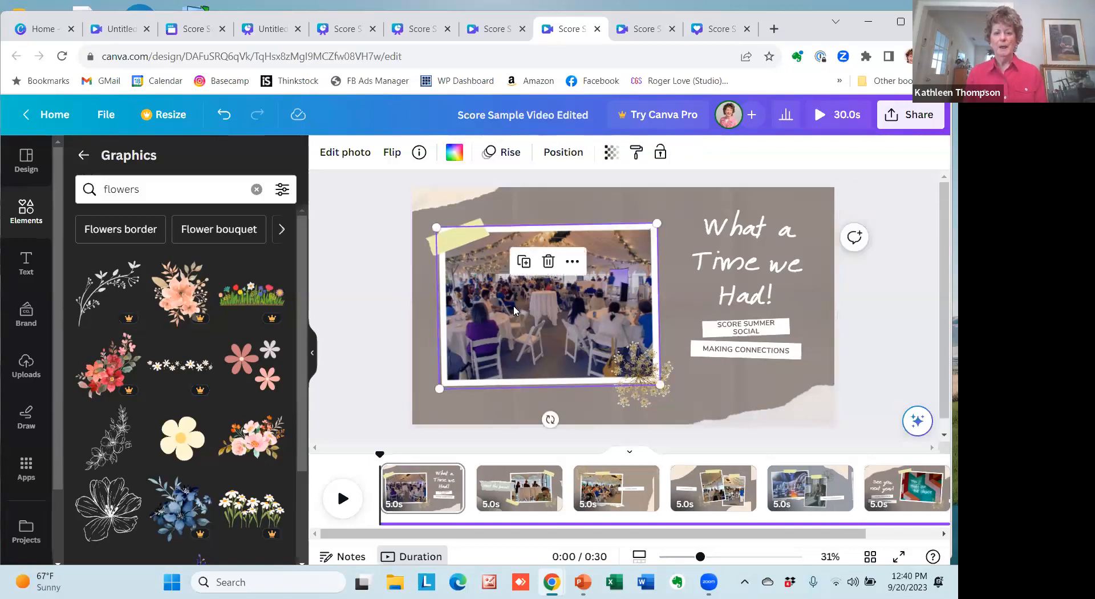
left_click(345, 152)
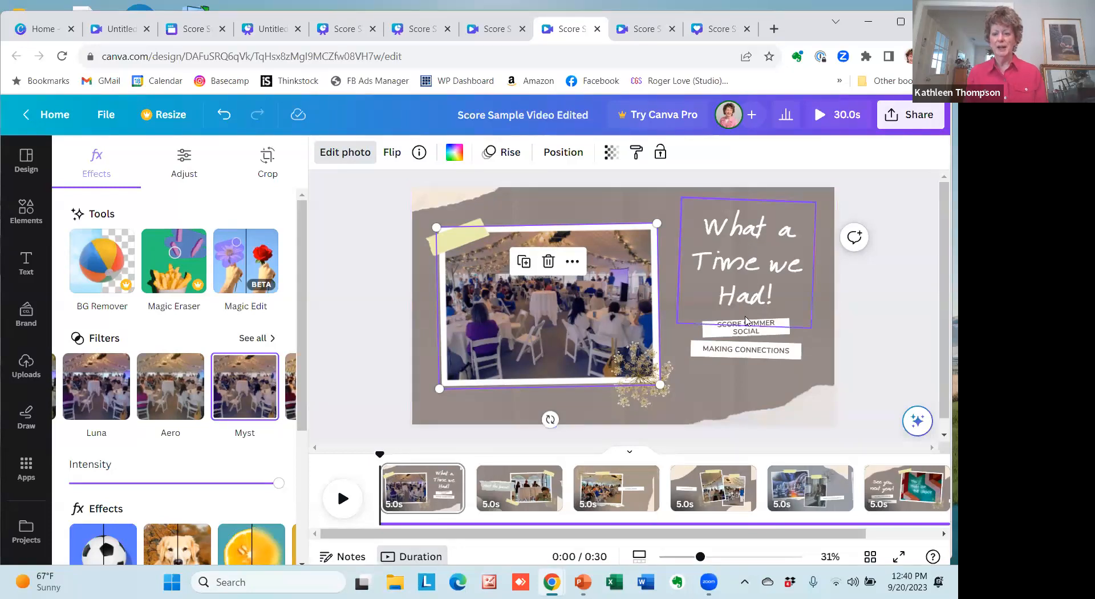
left_click(744, 352)
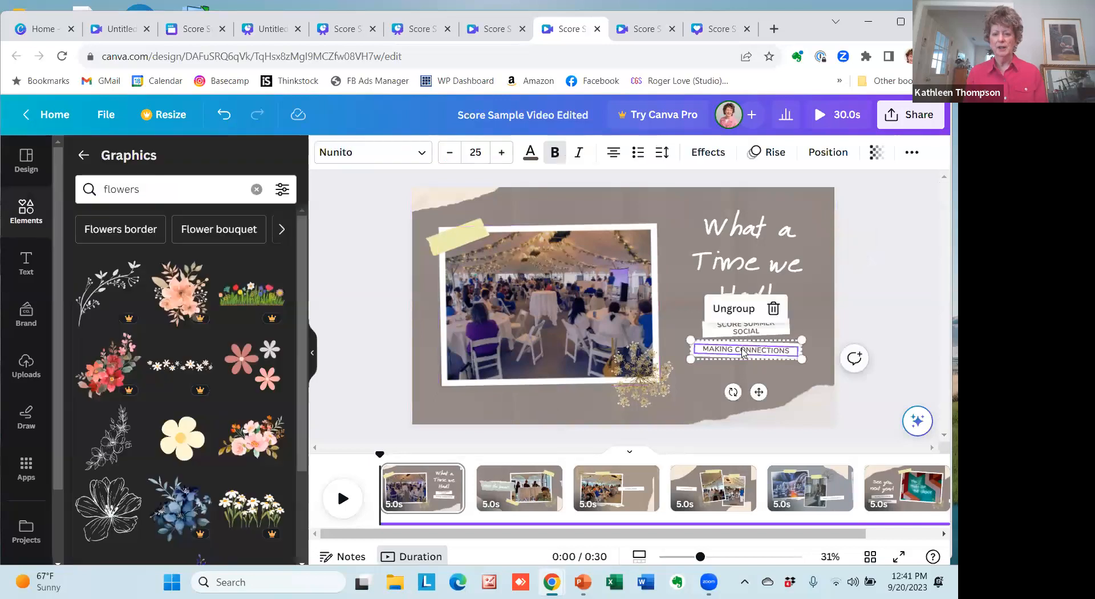
left_click(530, 155)
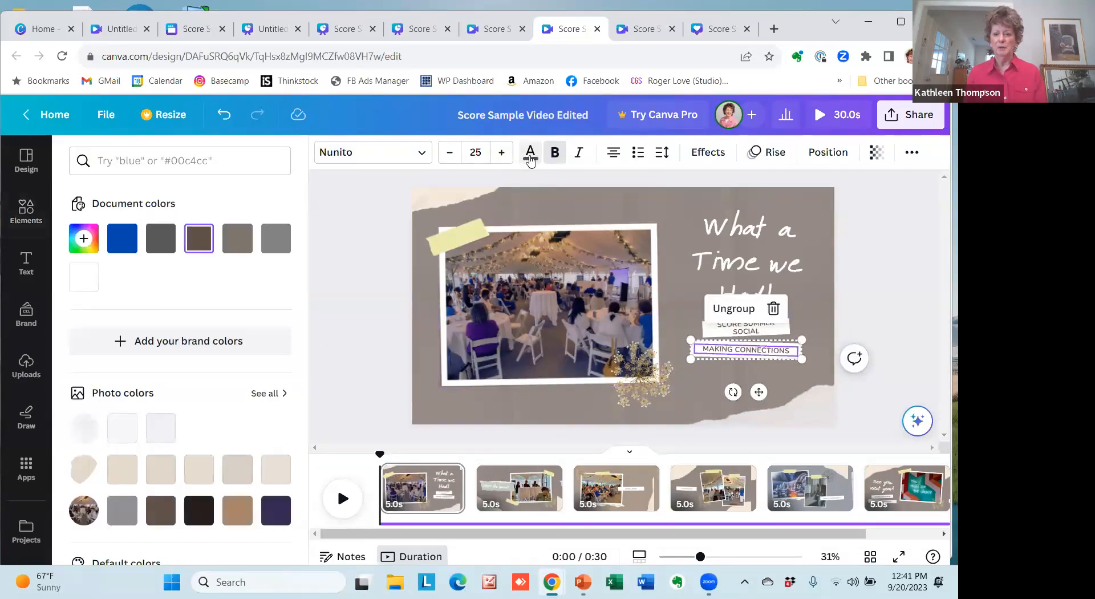
Go to page 2 and show the photo filter options for the torn-paper strip behind "Meet the panel!".
left_click(492, 474)
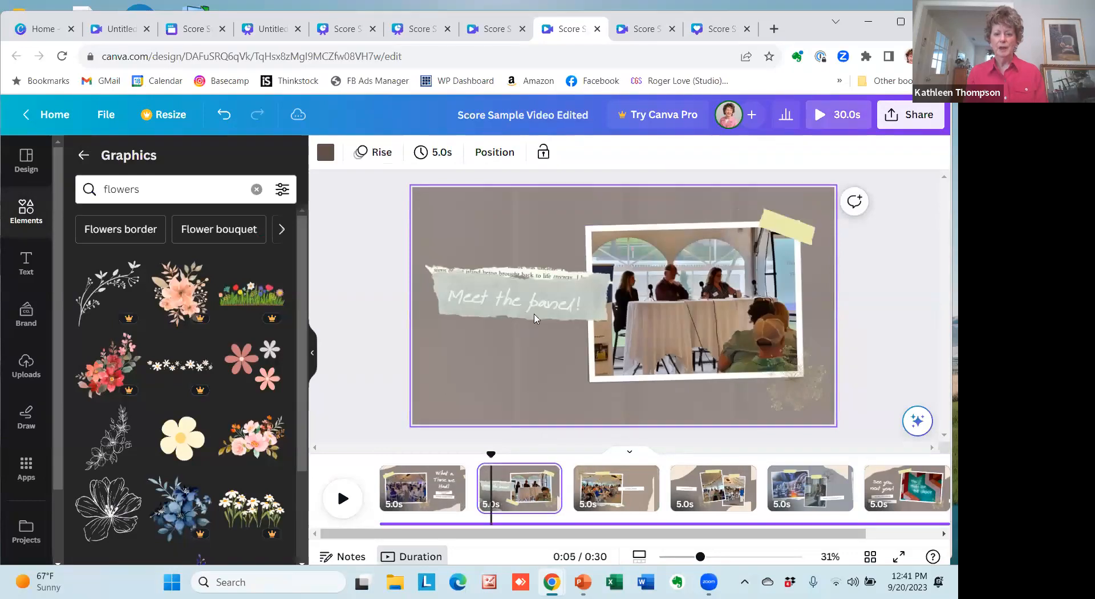
left_click(601, 292)
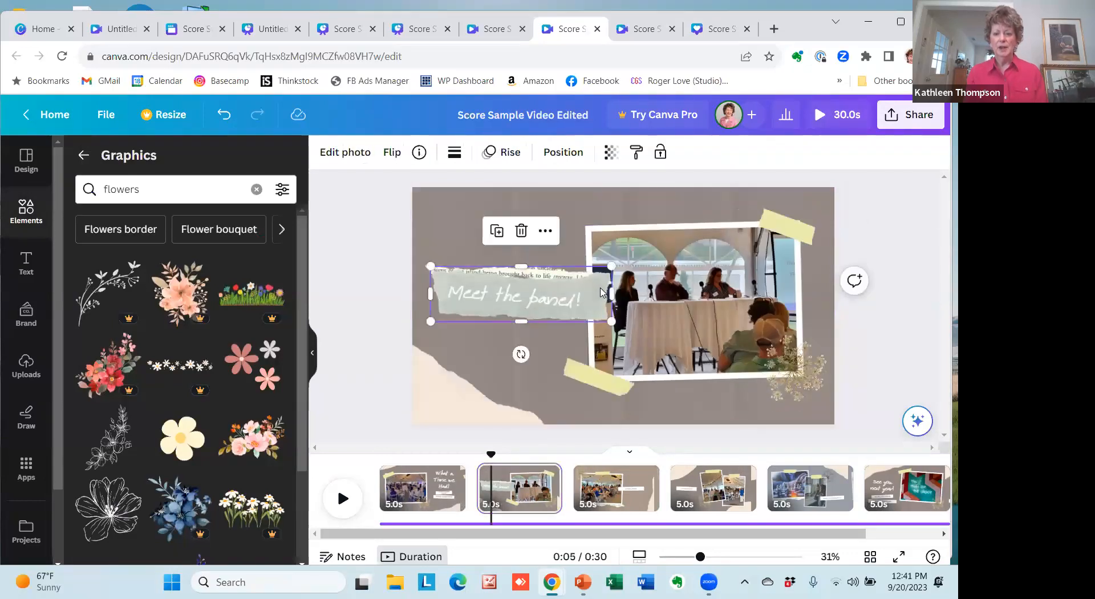
left_click(344, 154)
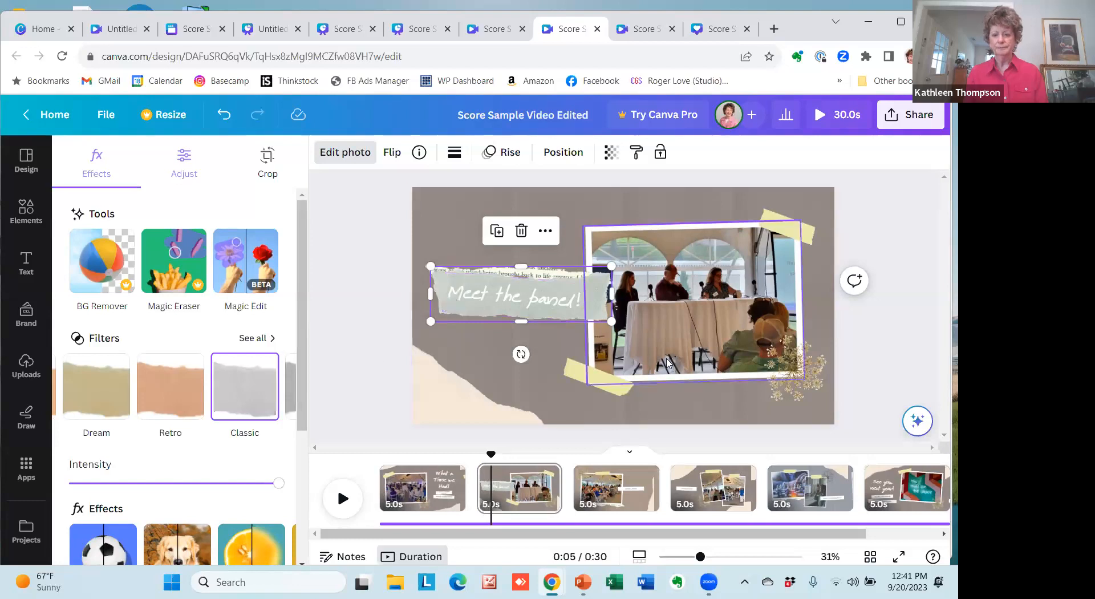
Review pages 3, 4 and 5 of the edited slideshow along the timeline.
left_click(632, 478)
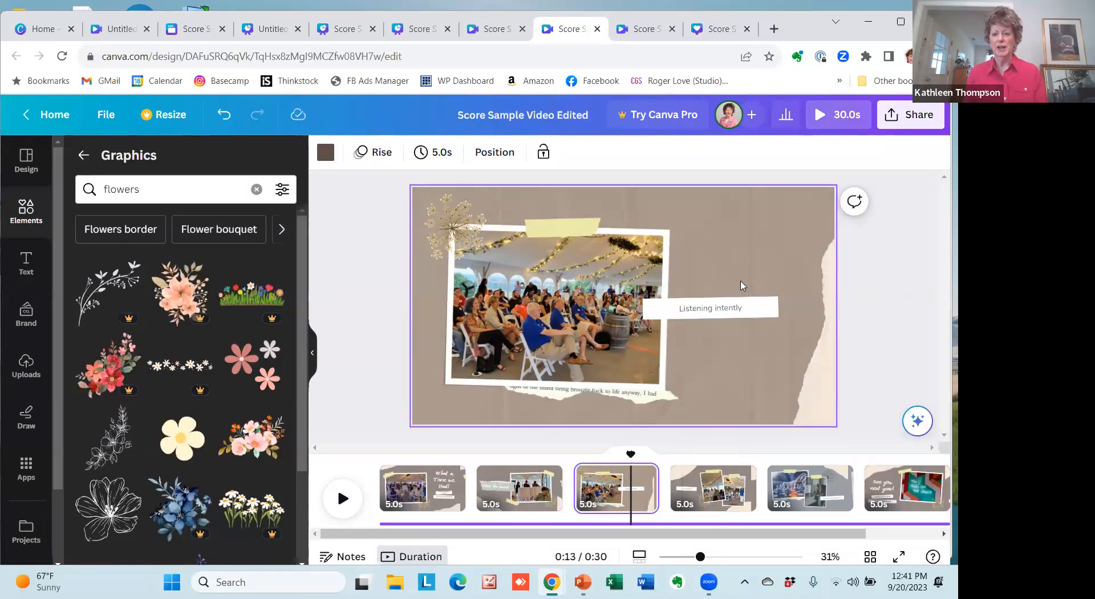
left_click(692, 486)
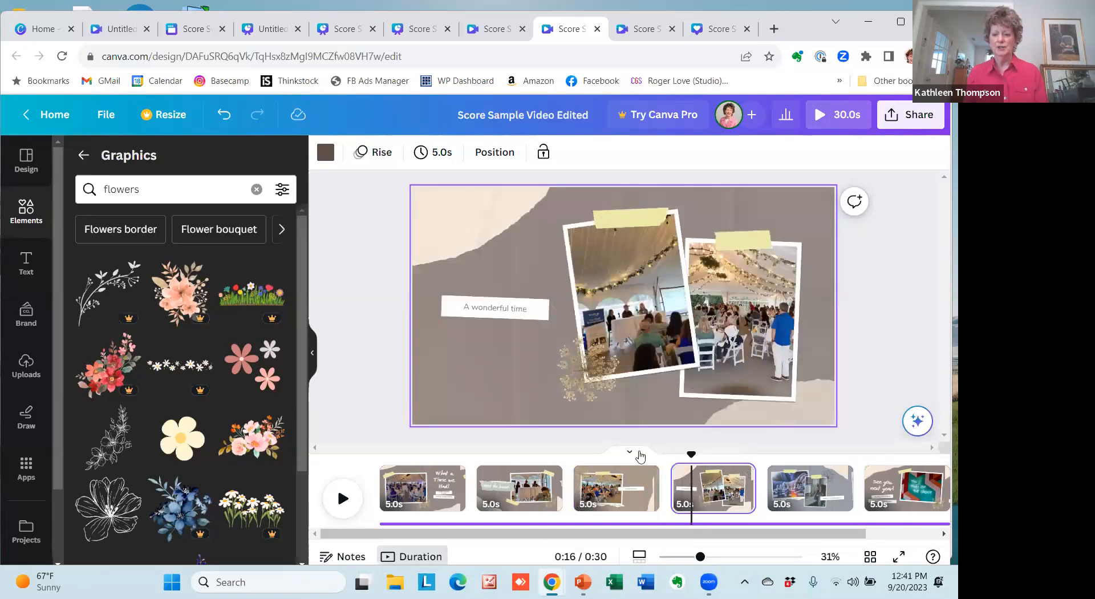
left_click(838, 494)
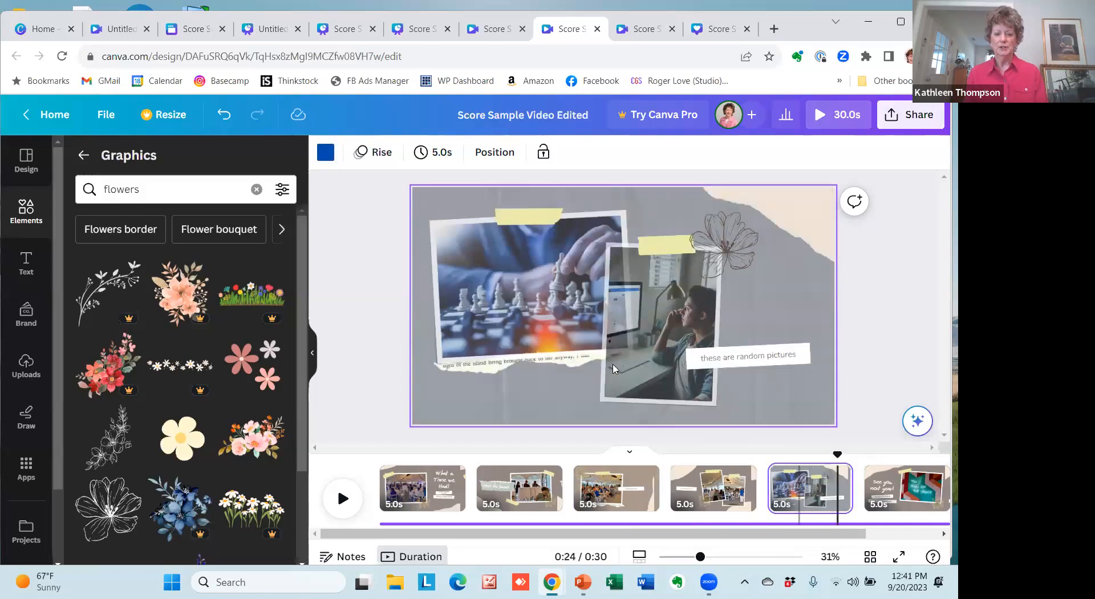
Try full opacity of 100 on page 5's chess photo, then set its transparency to 76.
left_click(529, 303)
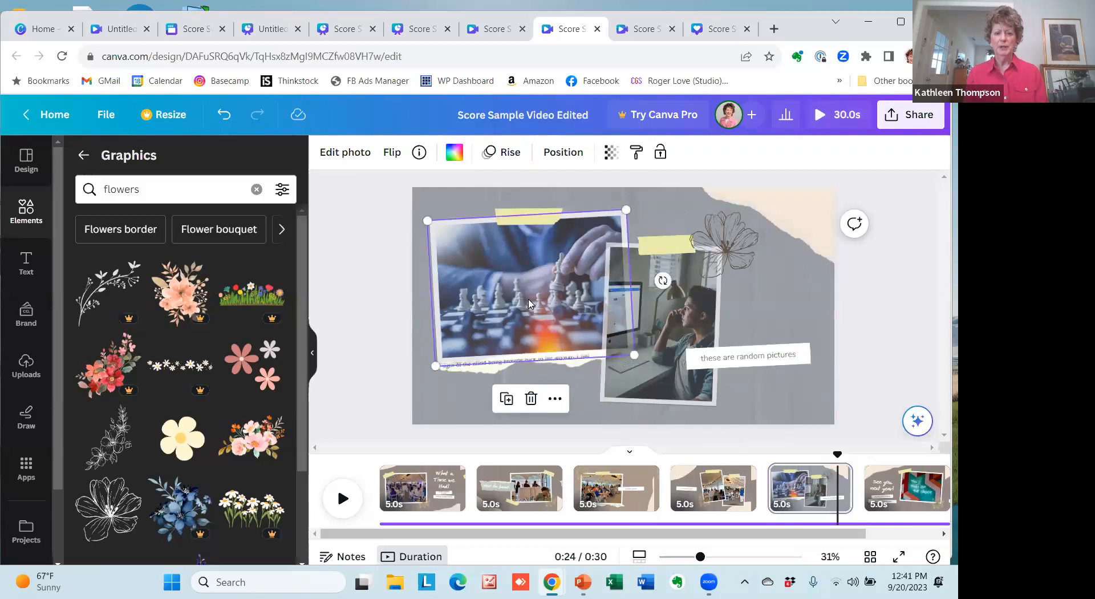
left_click(610, 157)
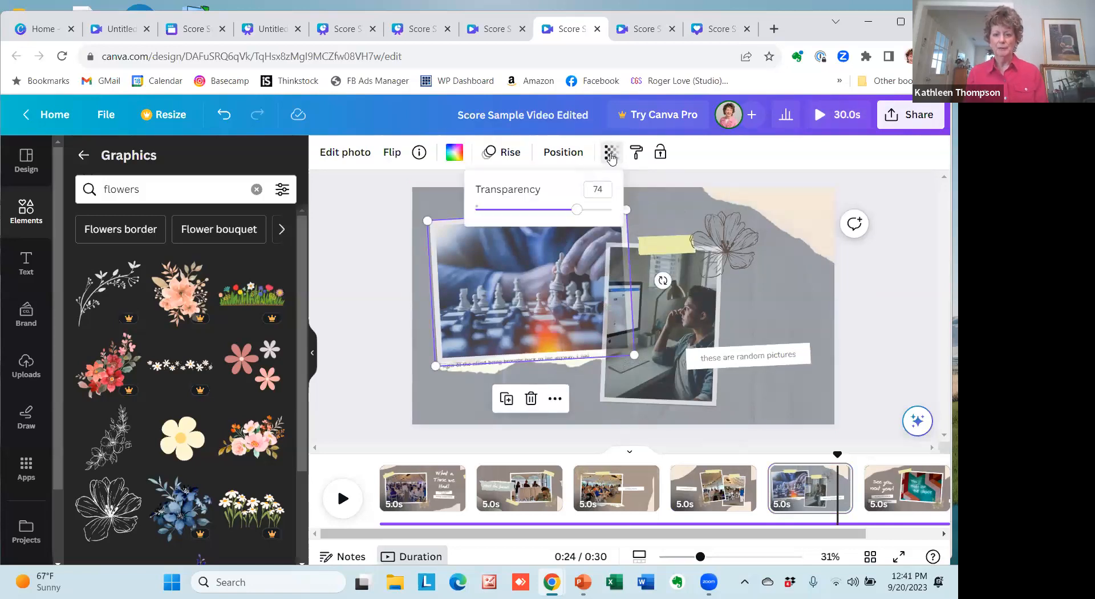
left_click_drag(594, 209, 577, 219)
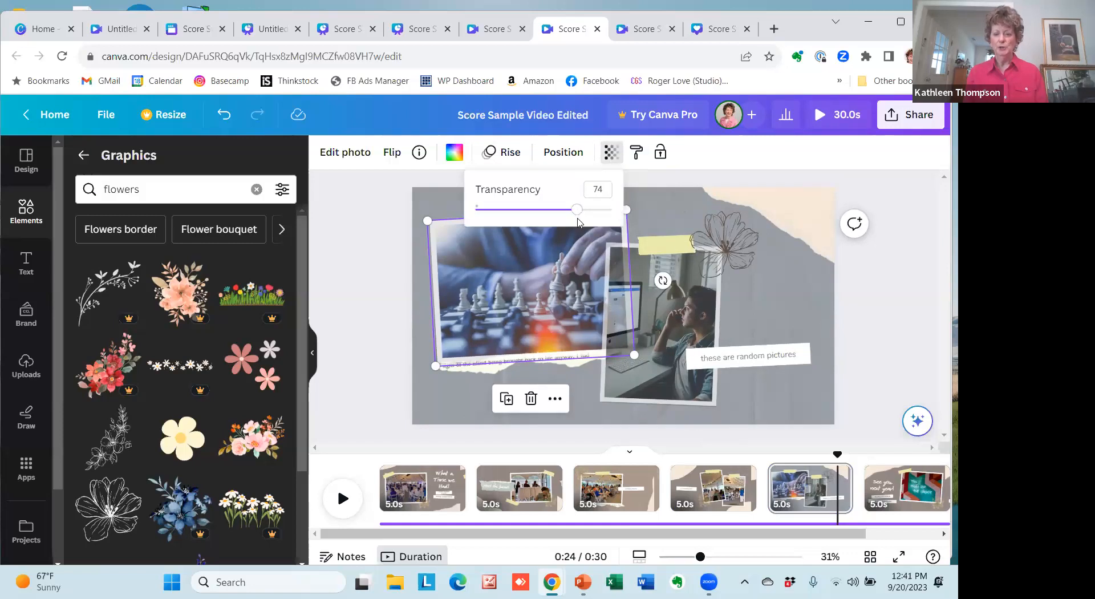
left_click_drag(577, 214, 622, 217)
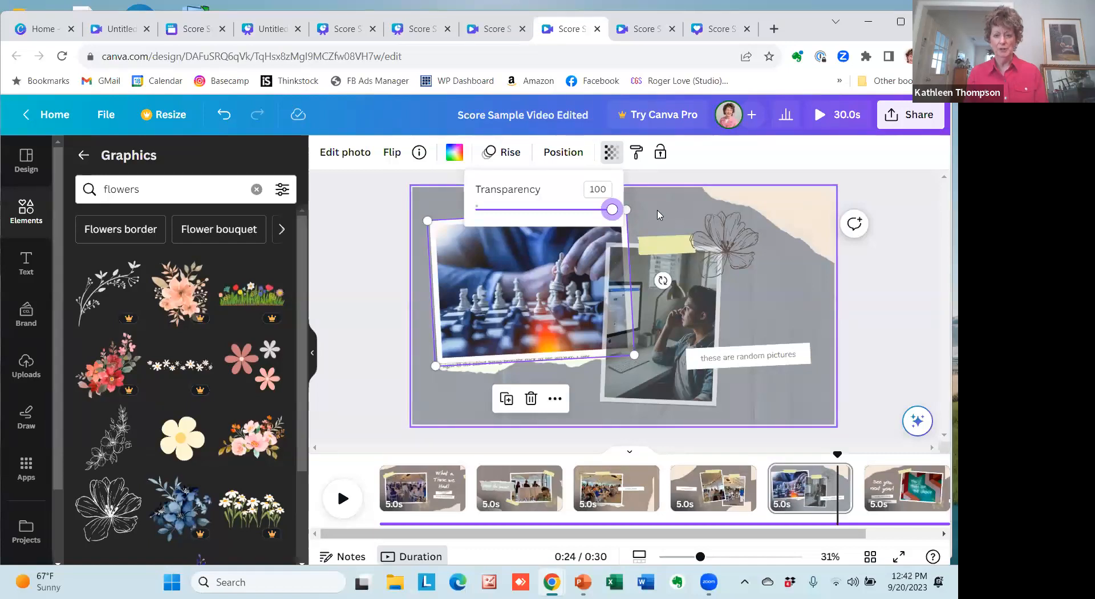
left_click_drag(611, 210, 580, 220)
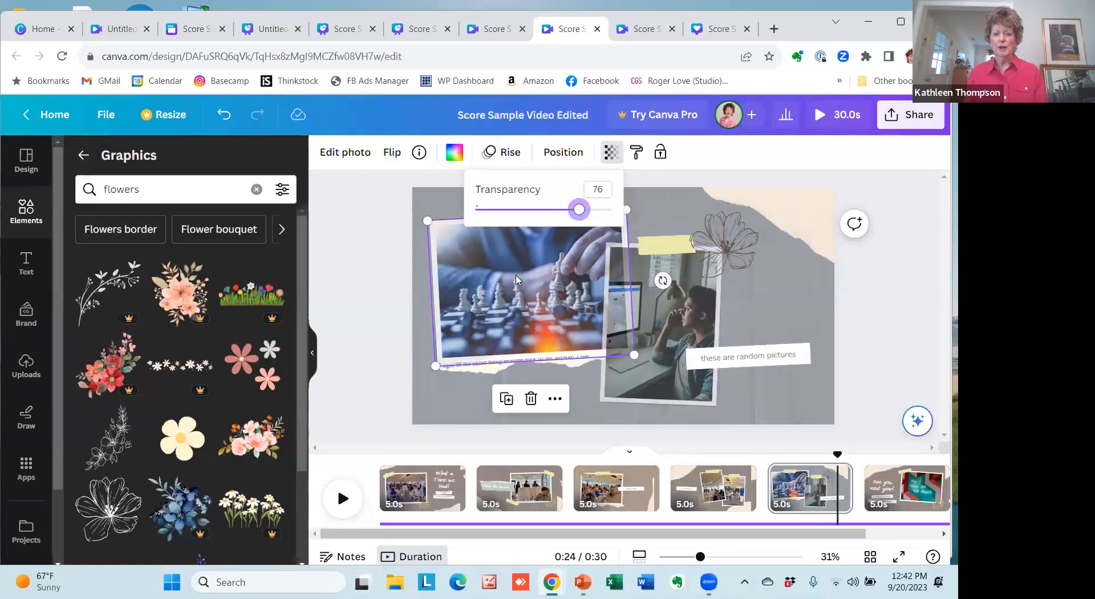
left_click(675, 219)
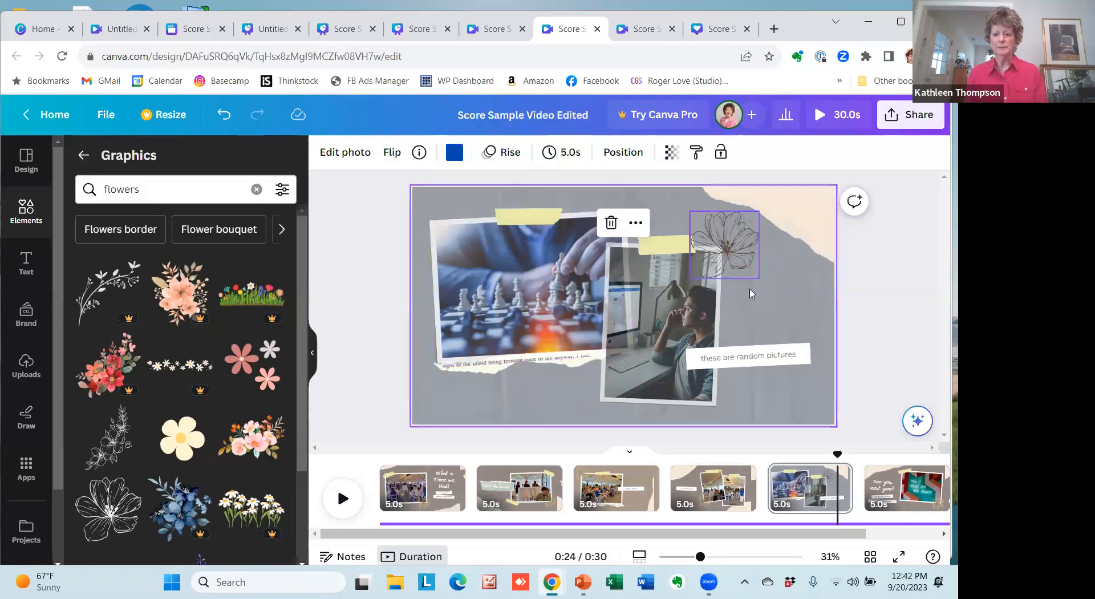
Apply the Fresco filter to the torn-paper corner on page 5.
left_click(801, 219)
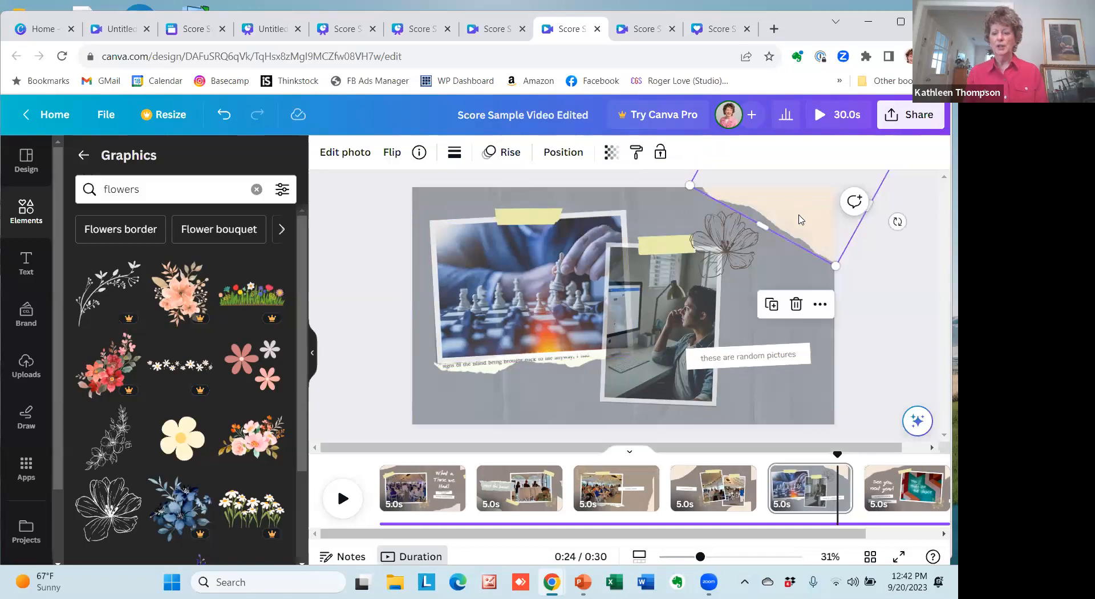
left_click(344, 154)
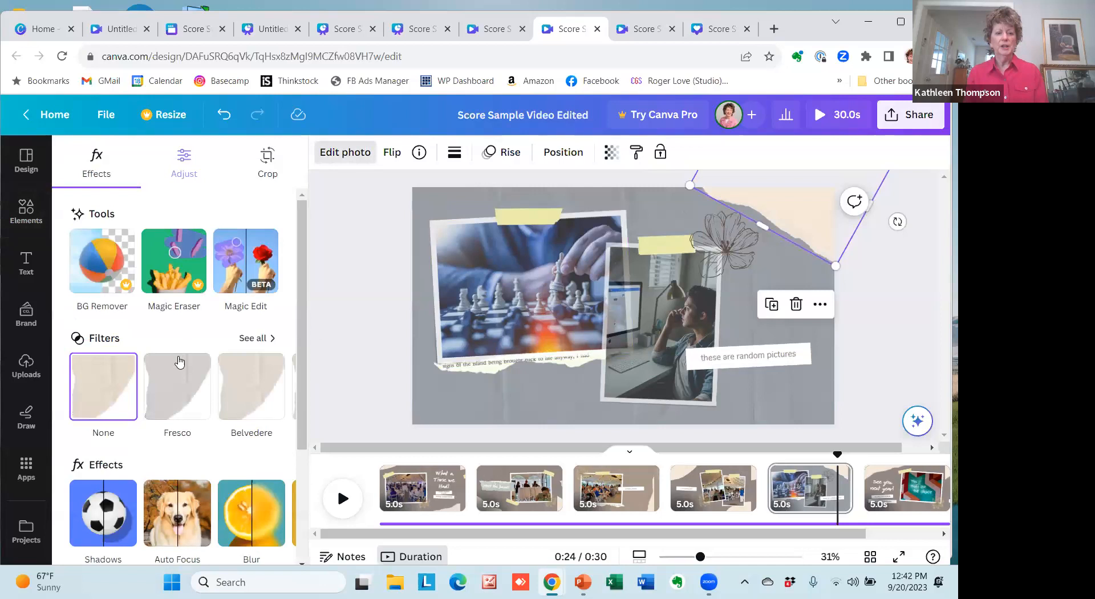
left_click(177, 388)
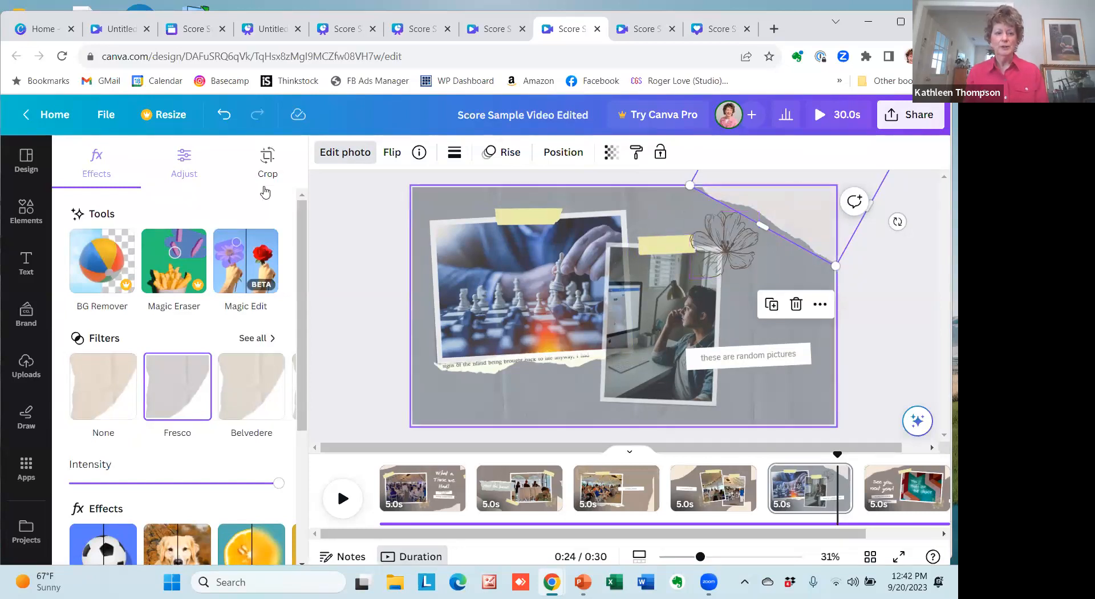
Search the elements for "flowers" and show all the matching graphics.
left_click(24, 211)
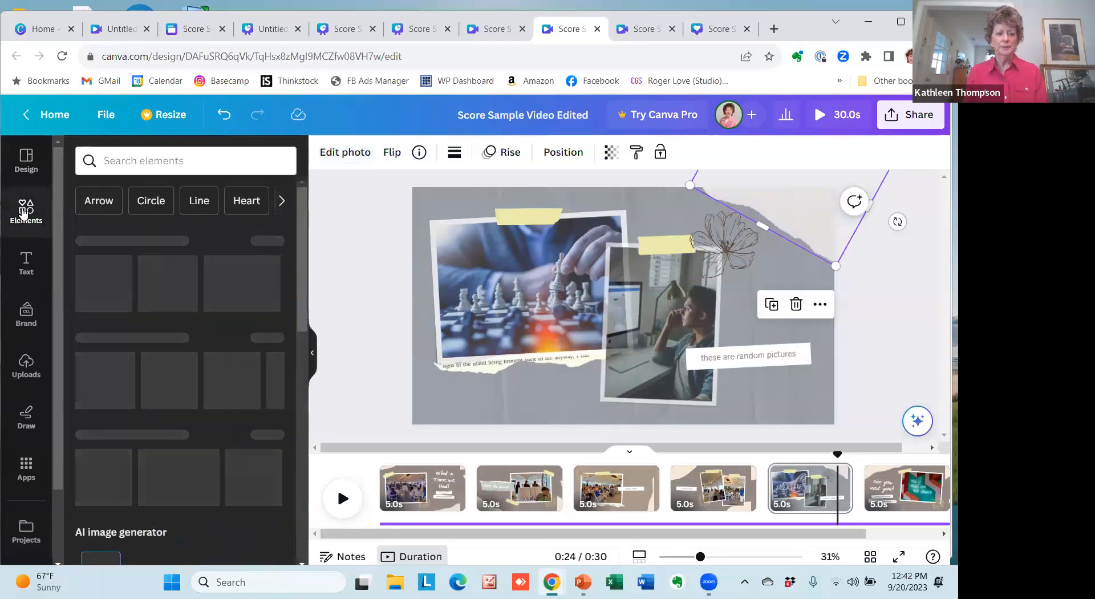
left_click(172, 161)
type("flowers")
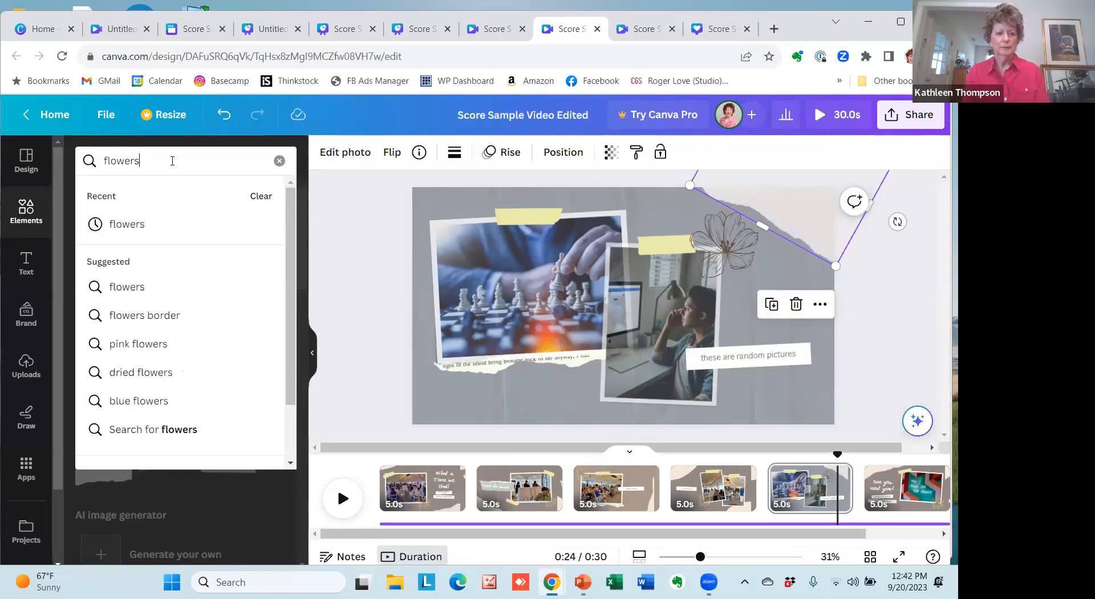
key("Return")
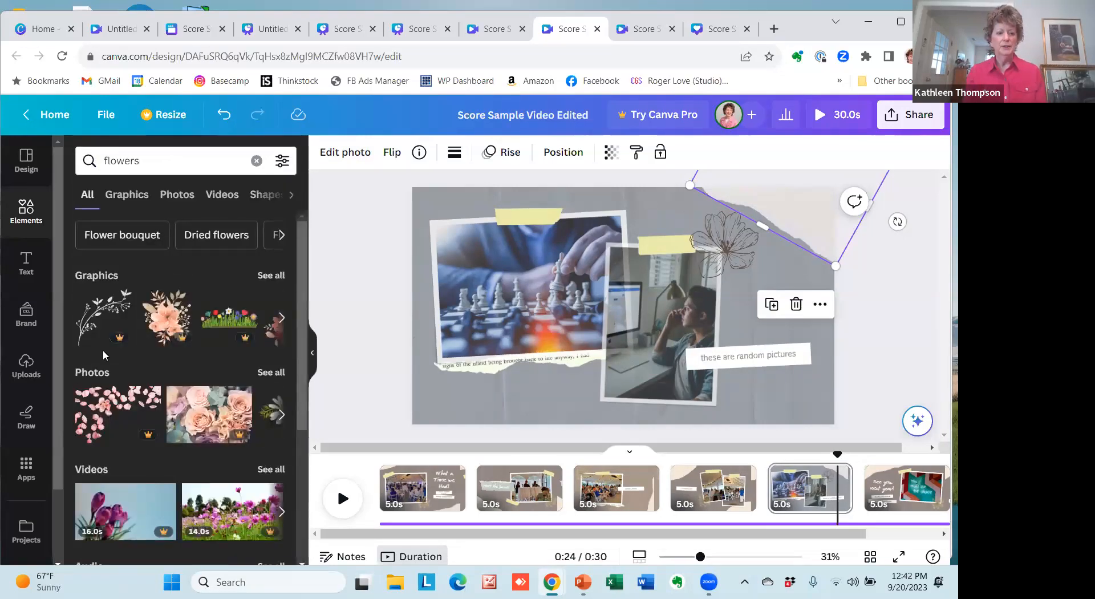
left_click(271, 276)
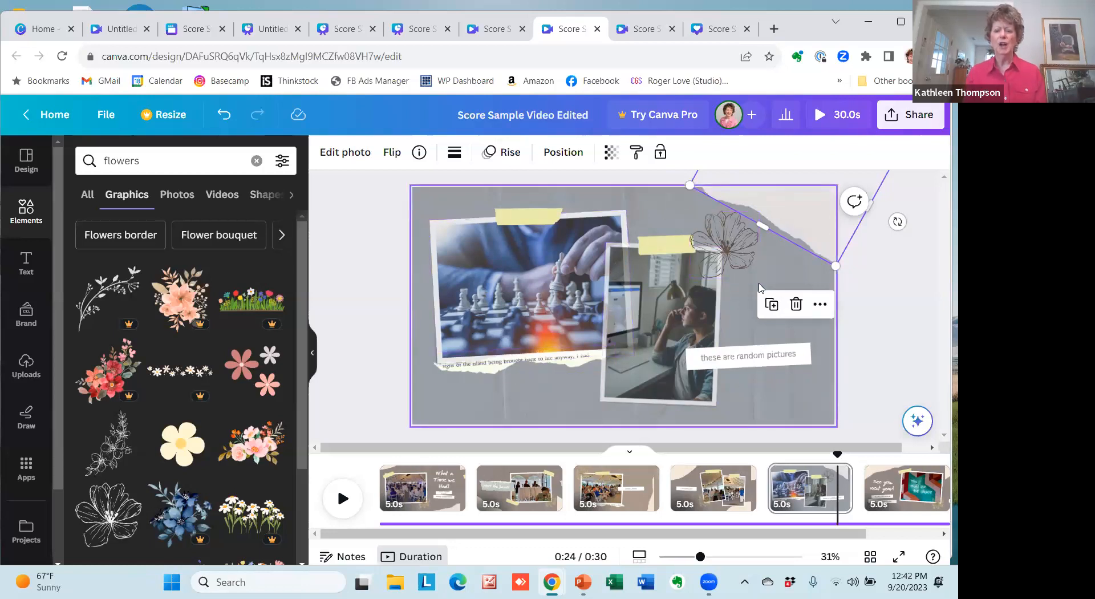
Try the Luna filter on the tape strip above the chess photo, then apply the Myst filter from the Natural group.
left_click(536, 220)
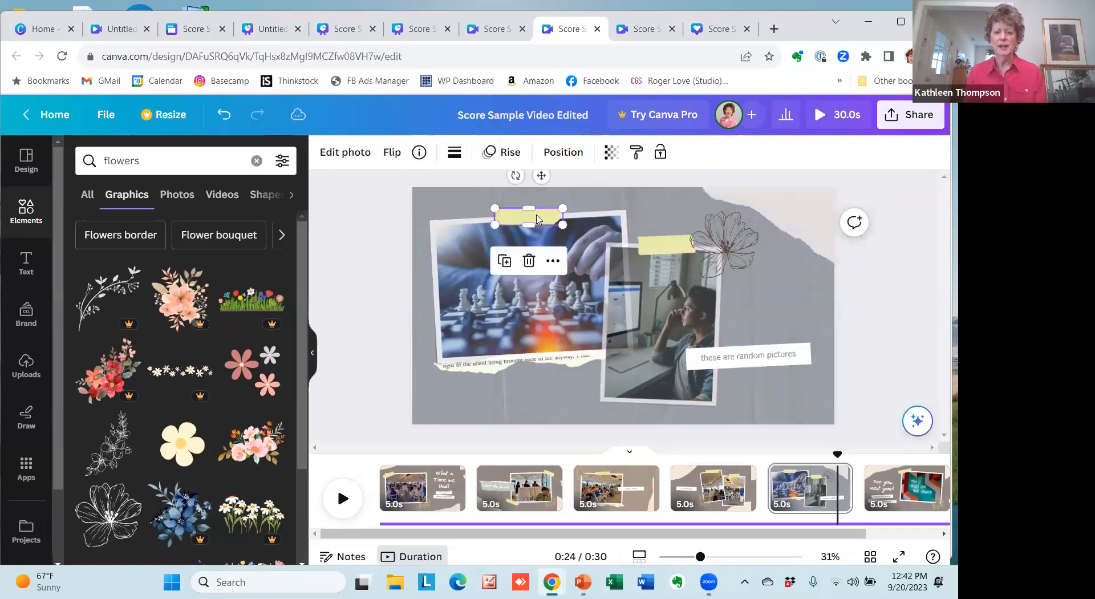
left_click(345, 152)
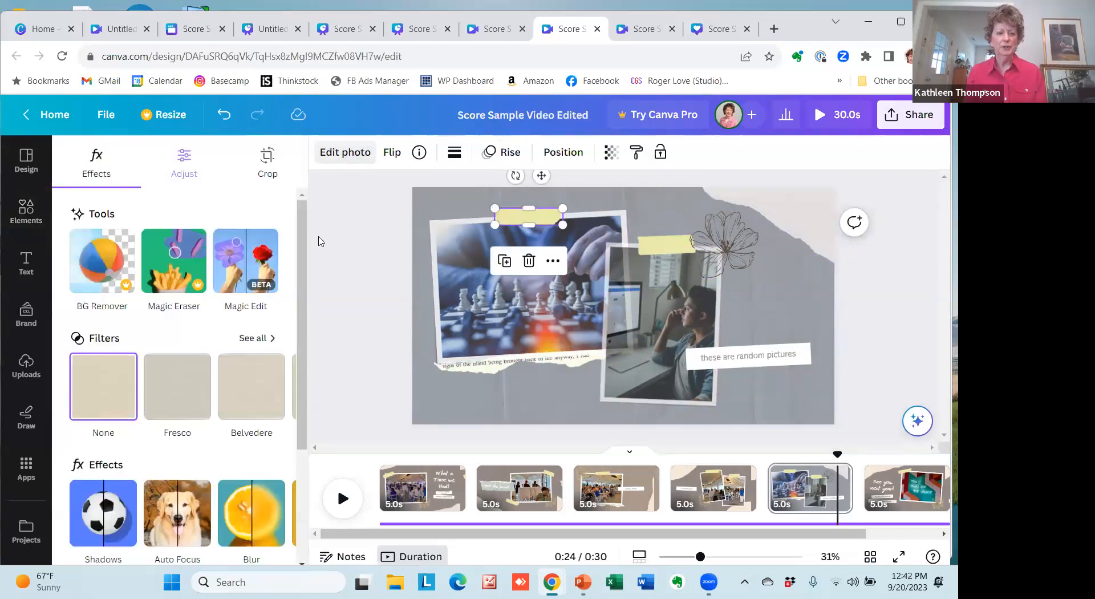
left_click(274, 342)
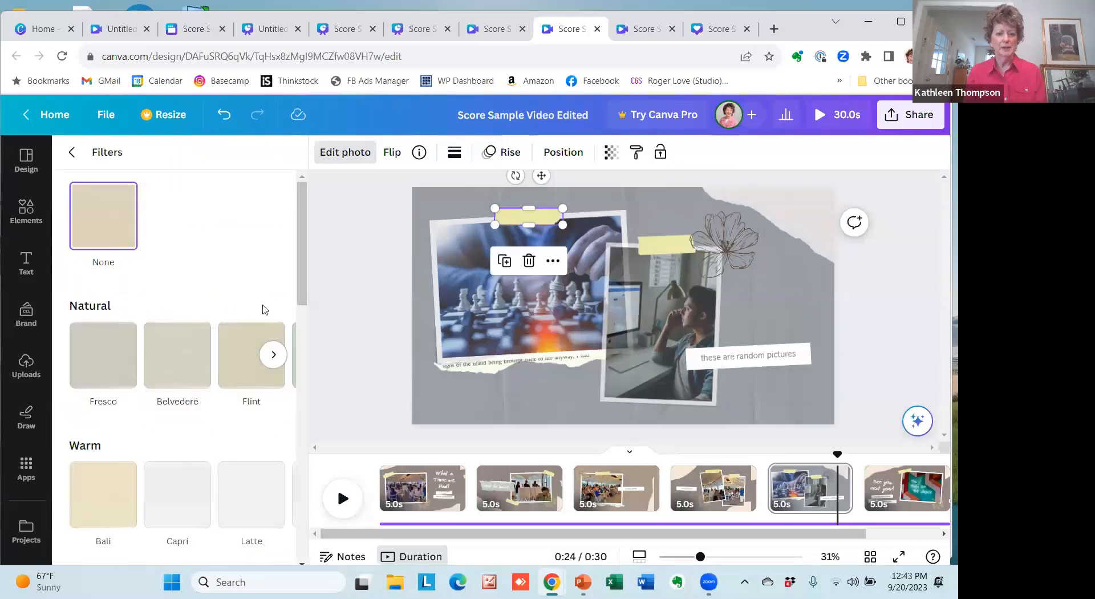
scroll(305, 247, "down", 1)
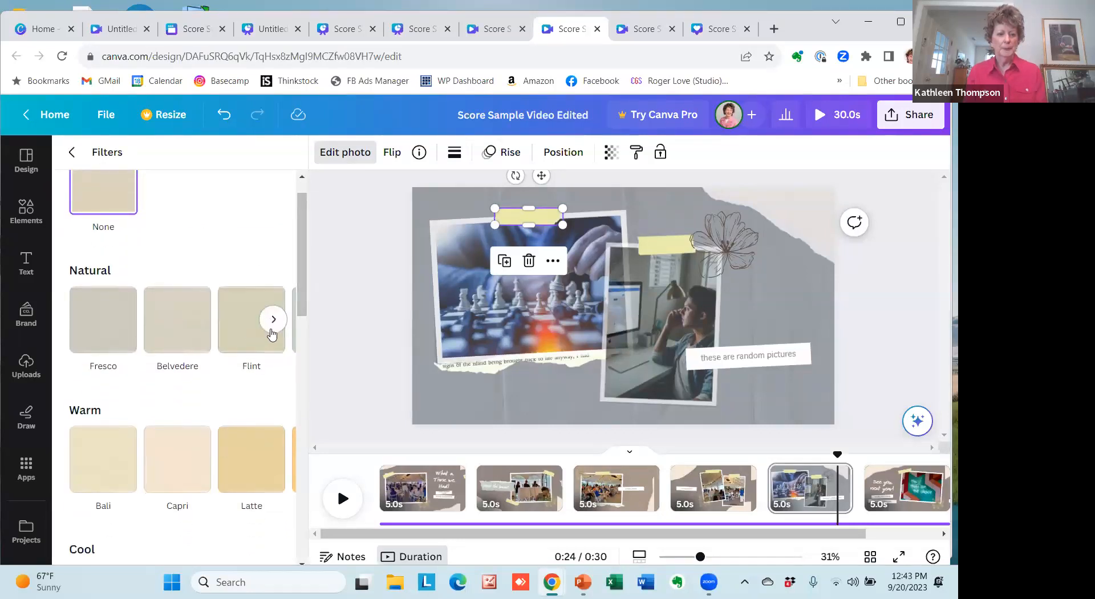
left_click(271, 319)
left_click(95, 323)
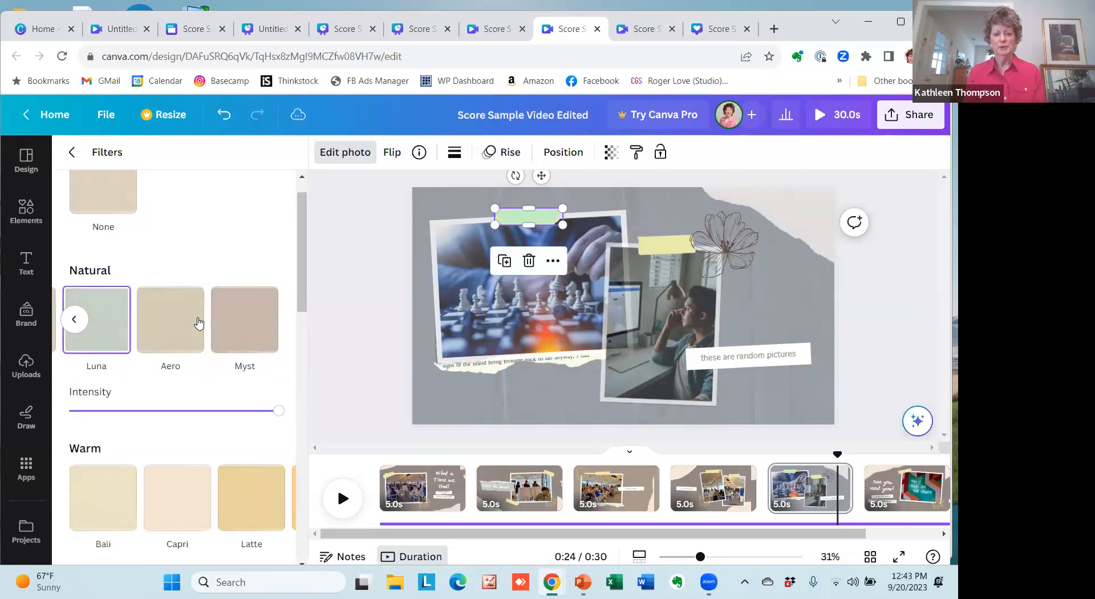
left_click(256, 323)
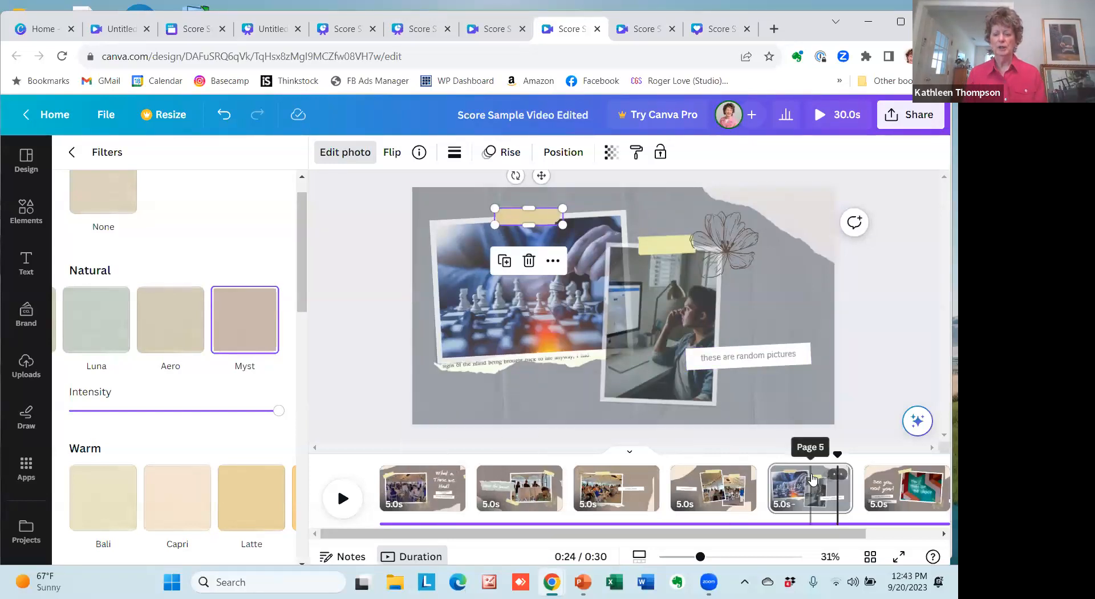
Show the file types available for downloading the video design, then close the download options.
left_click(918, 126)
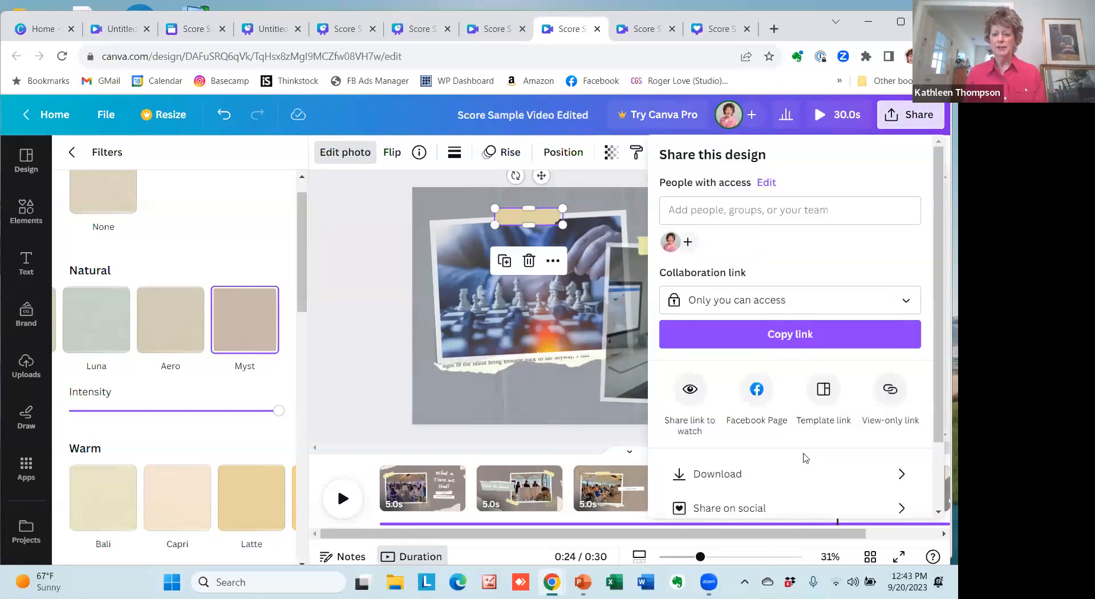
left_click(726, 476)
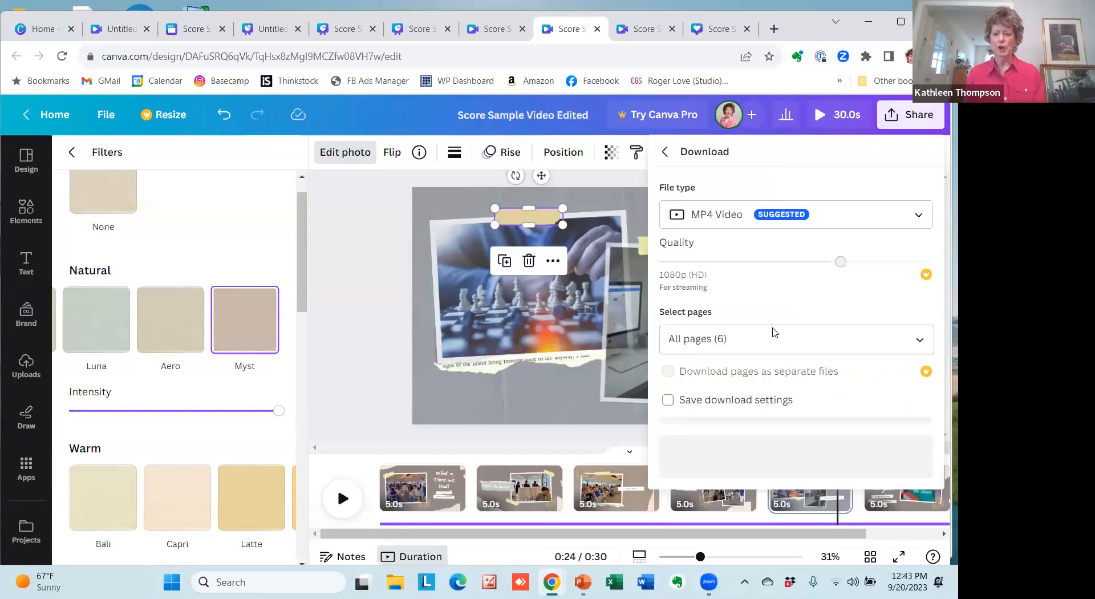
left_click(907, 217)
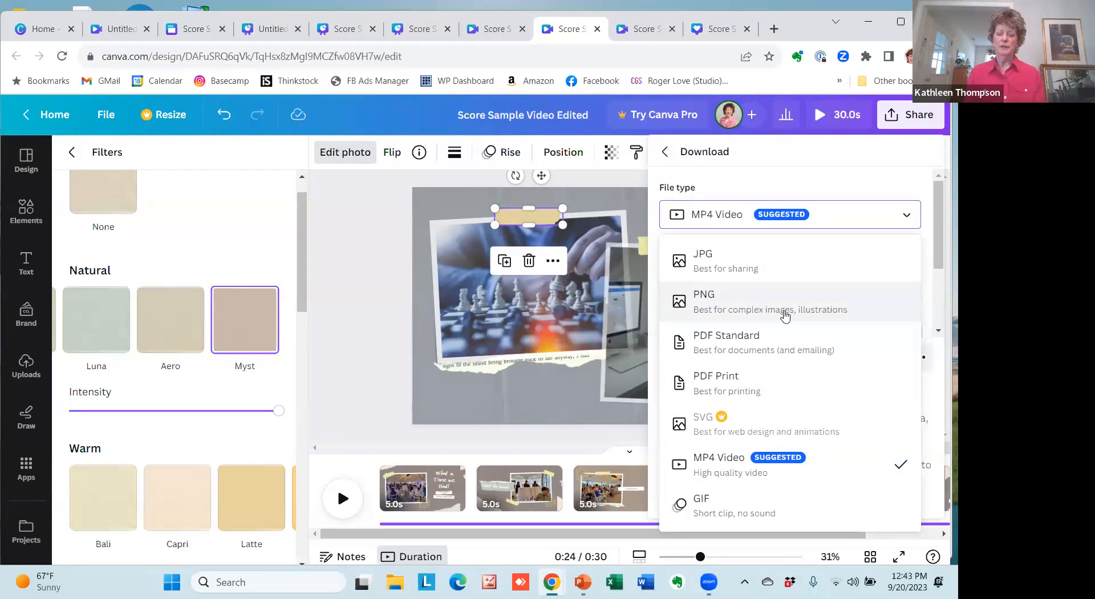
left_click(381, 401)
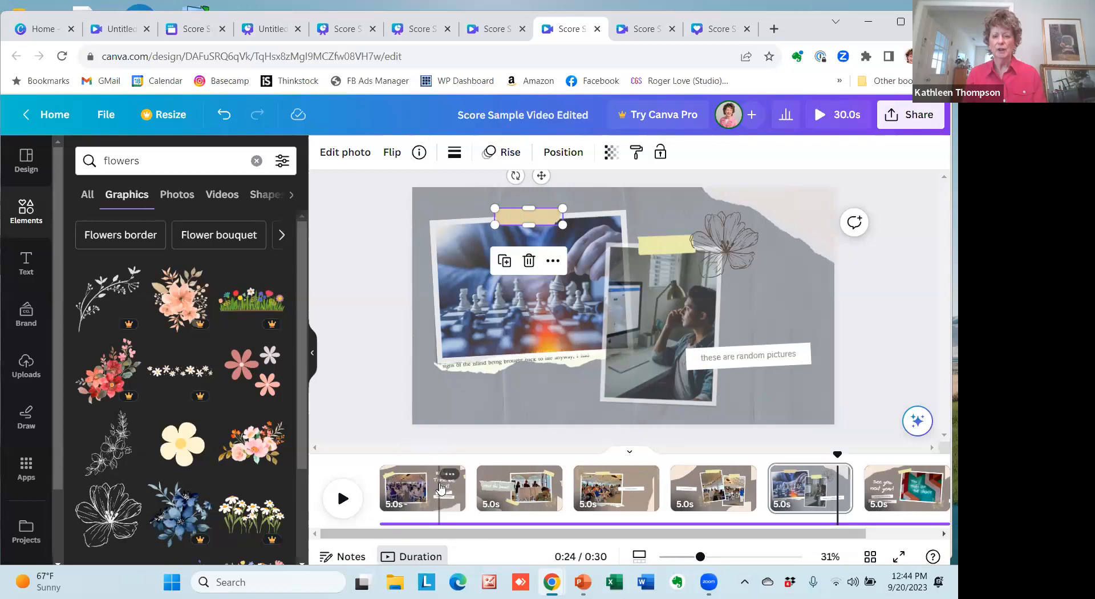
In the Score Sample Video Animated Cover design, show the text animations for the "What a Time we Had!" title and browse the page animations.
left_click(643, 29)
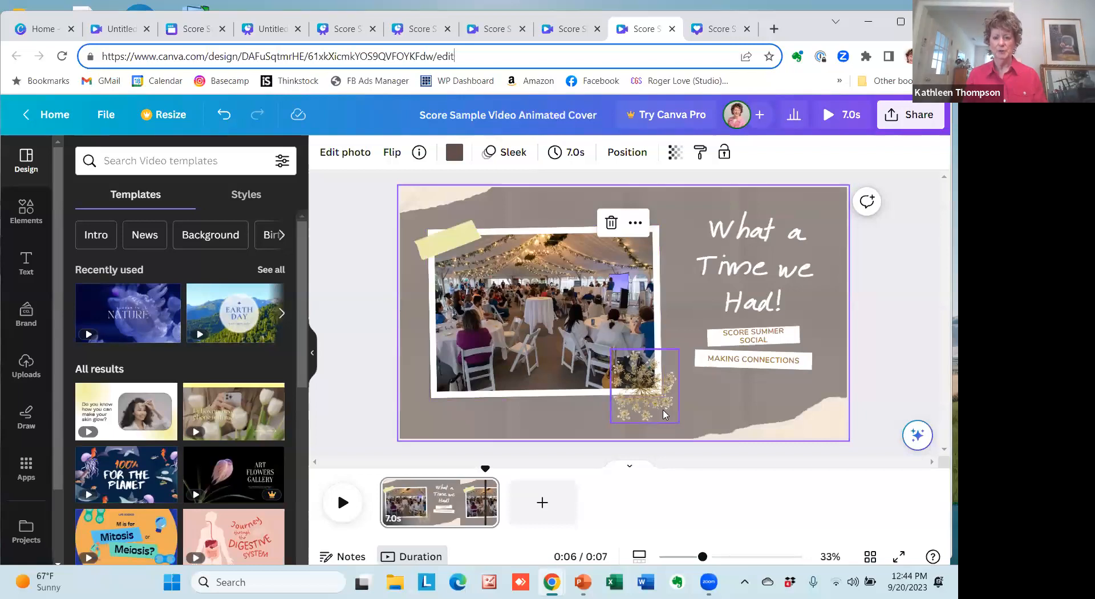
left_click(752, 257)
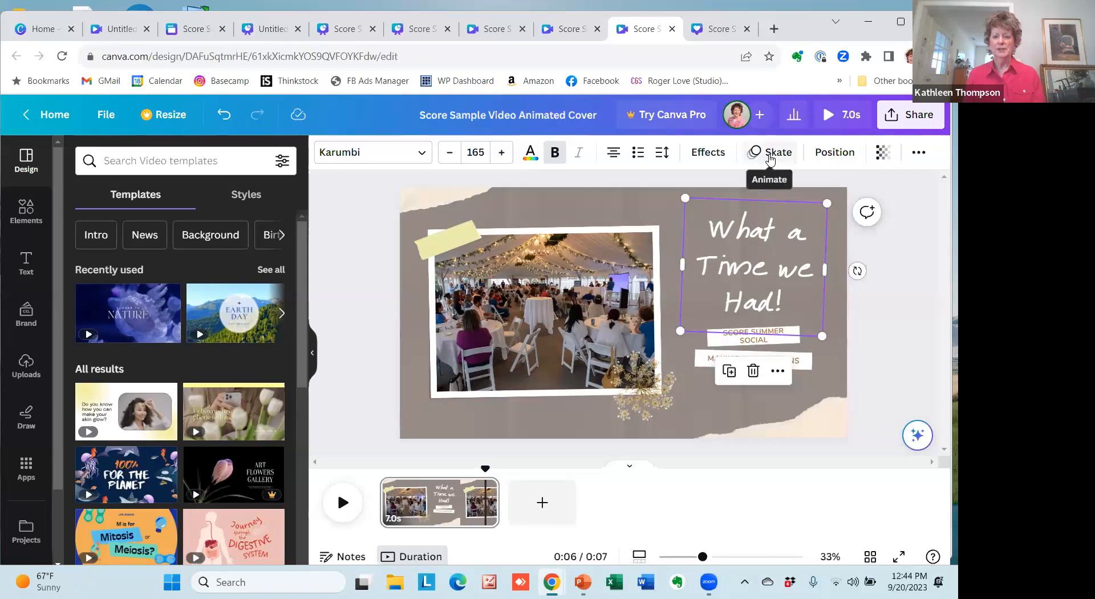
left_click(769, 162)
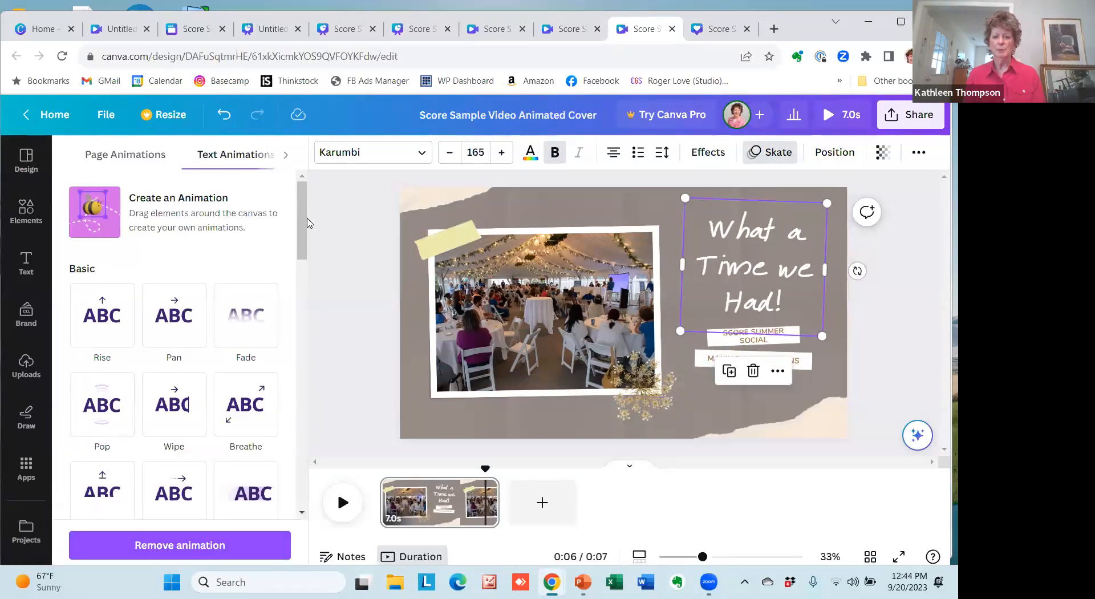
left_click(541, 208)
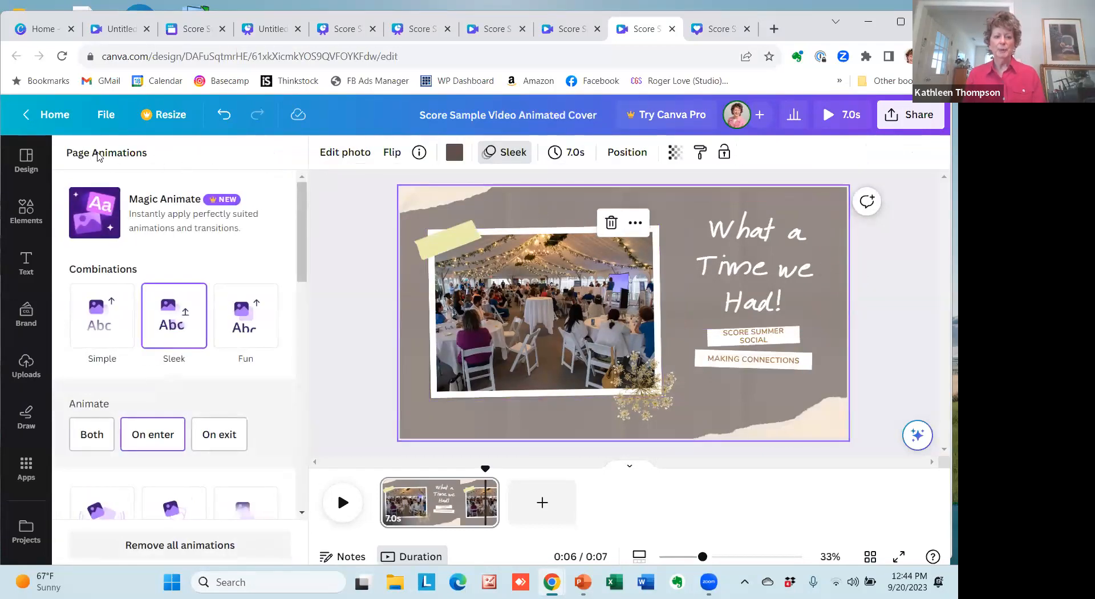
left_click_drag(303, 237, 373, 311)
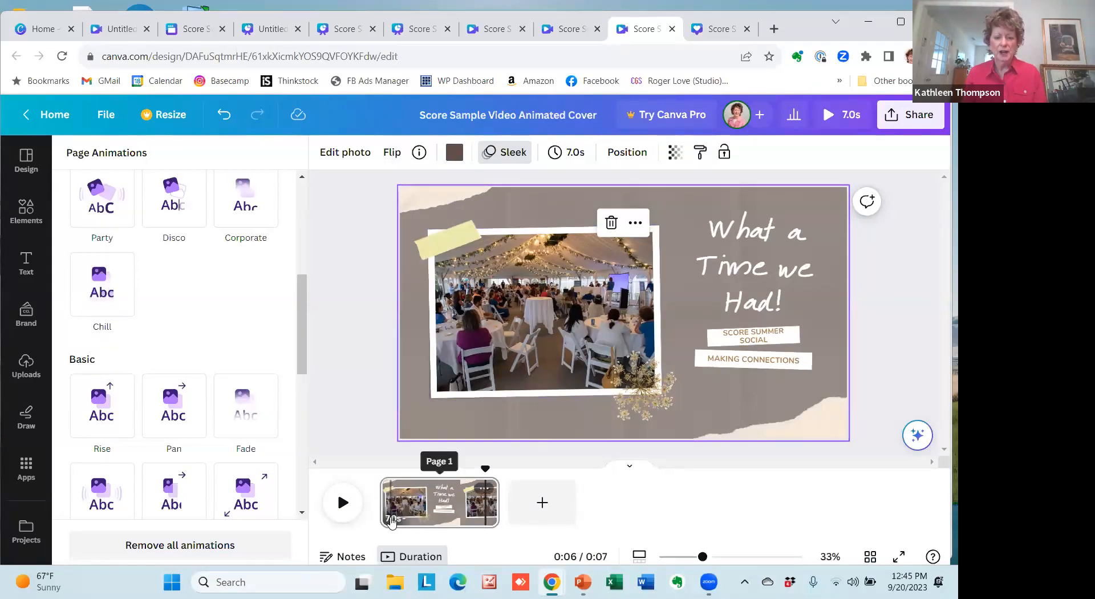
Set the animated cover page's timing to 5.0 seconds and play it from the start.
left_click(391, 520)
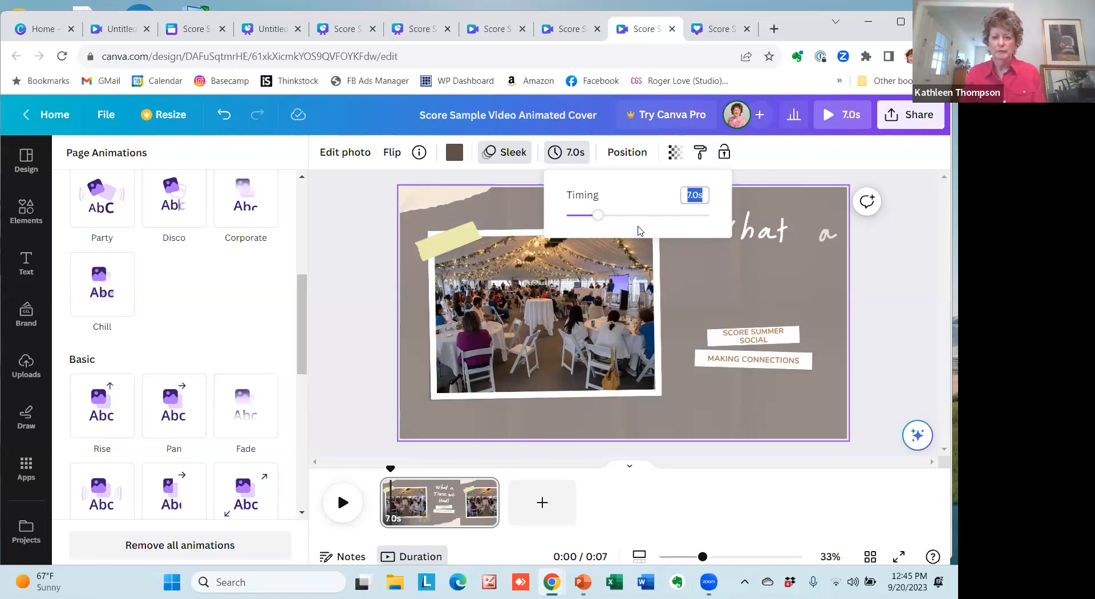
left_click(598, 218)
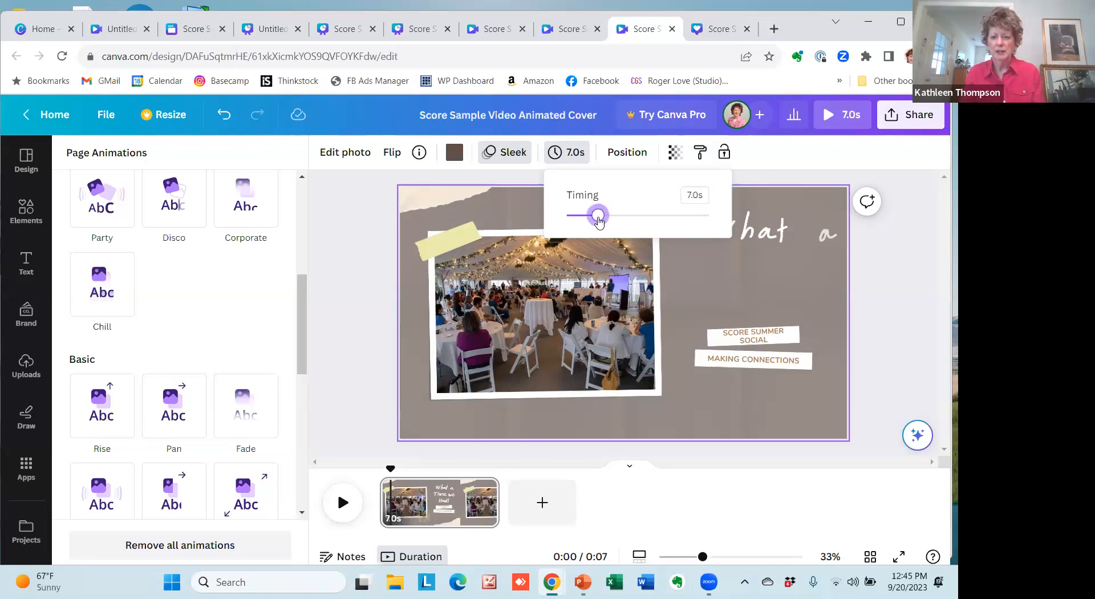
left_click_drag(598, 218, 587, 219)
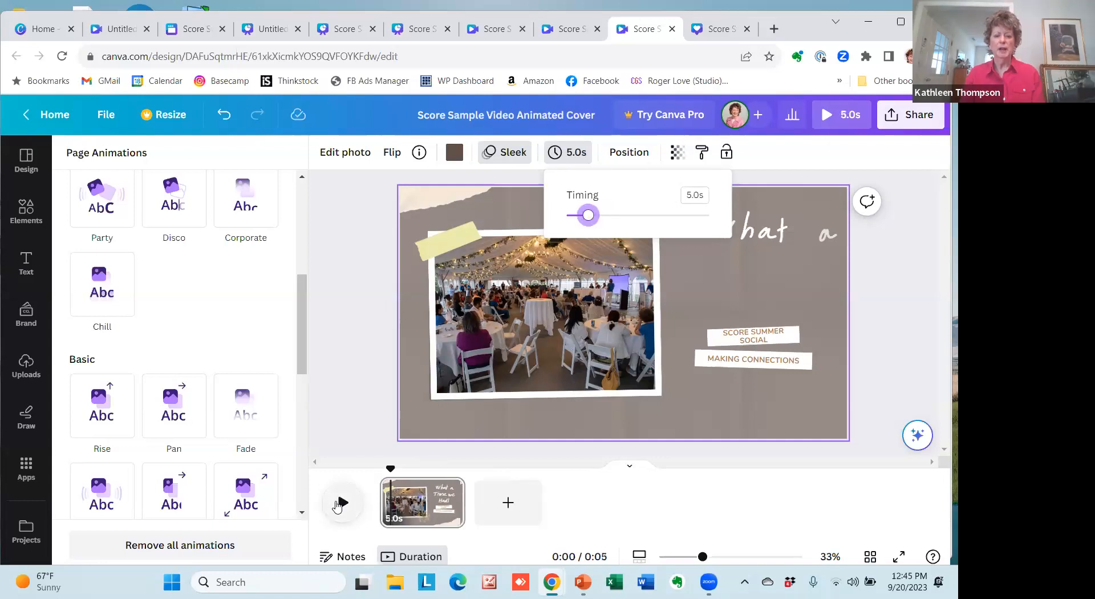
left_click(340, 503)
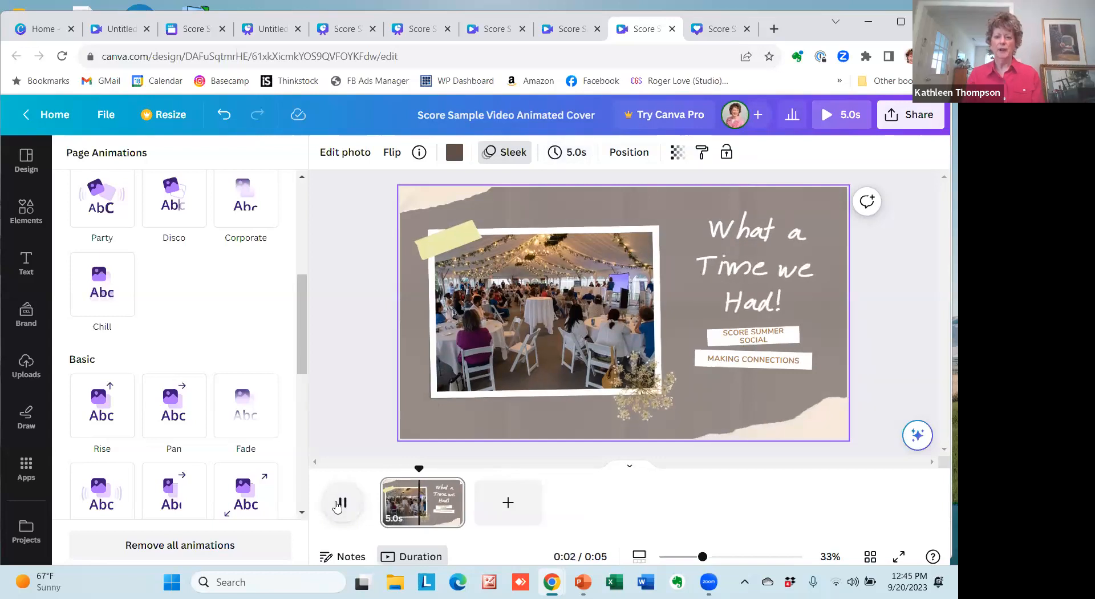
Show the MP4 Video download options for the animated cover design, then close them.
left_click(908, 116)
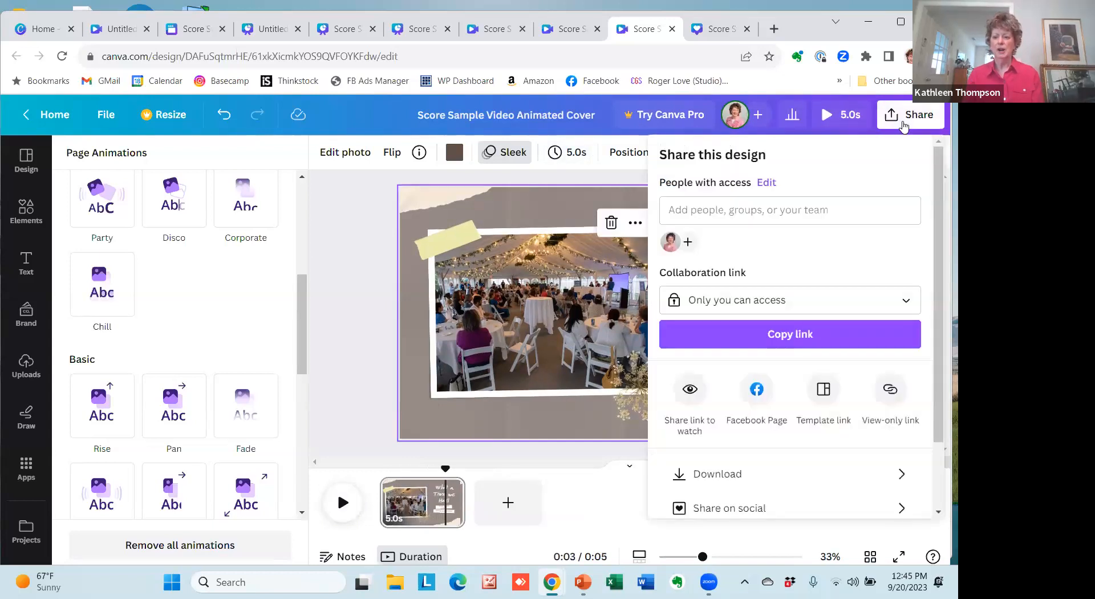
left_click(713, 474)
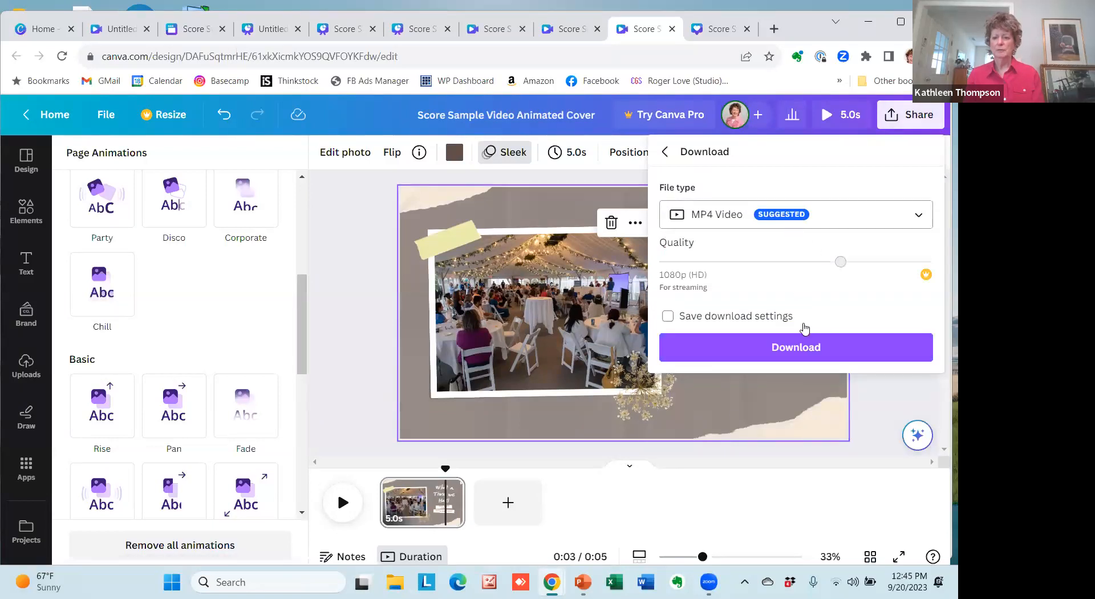
left_click(351, 327)
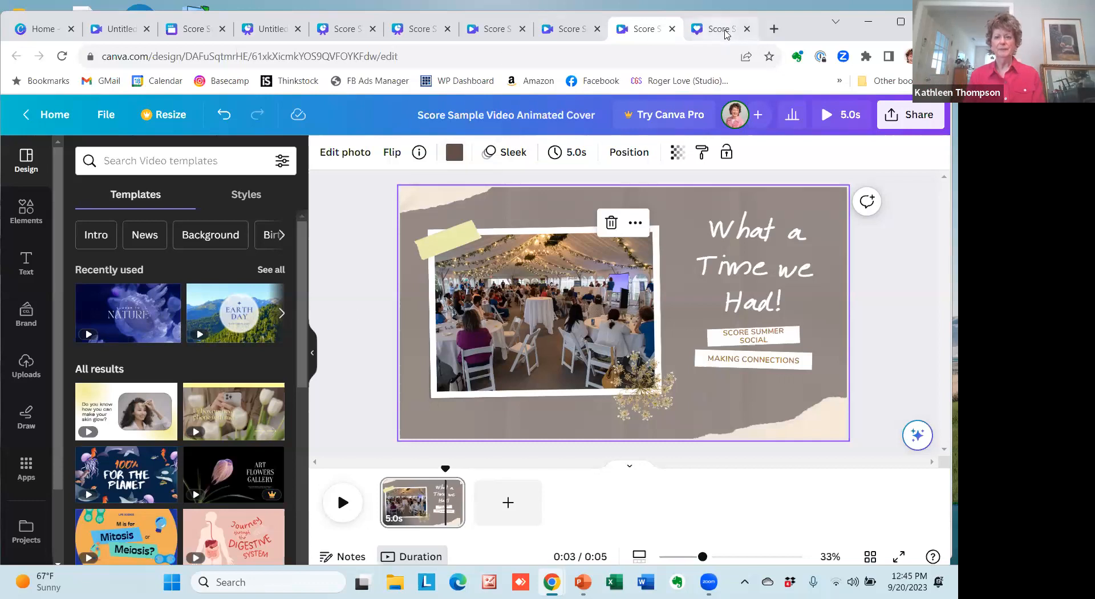
Open the Score Sample IG Posts design, then switch to Score Sample Presentation and go to its page 2.
left_click(719, 32)
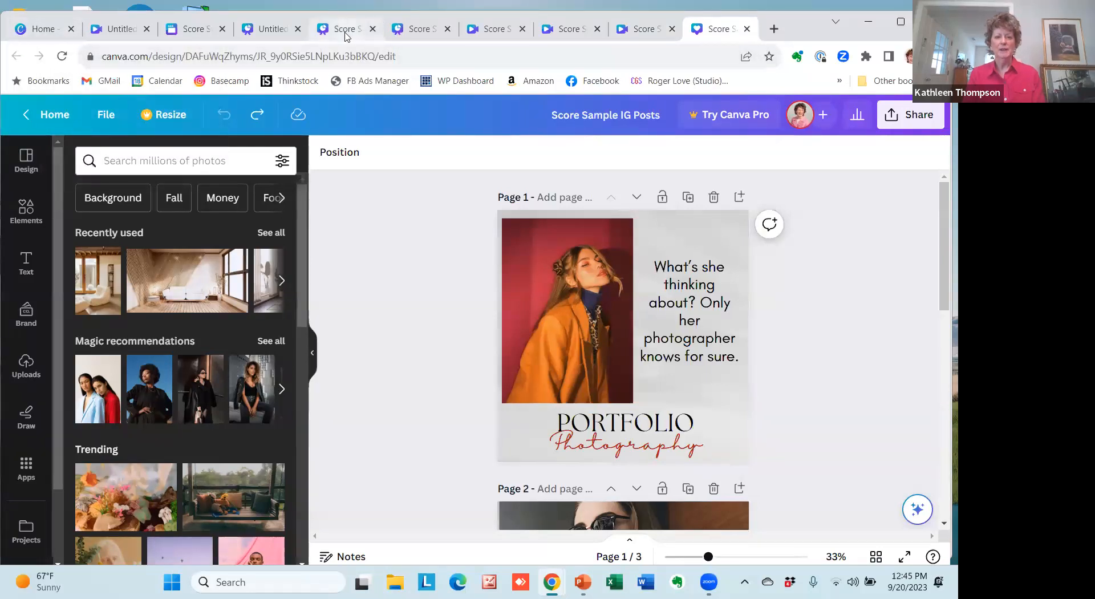
left_click(427, 34)
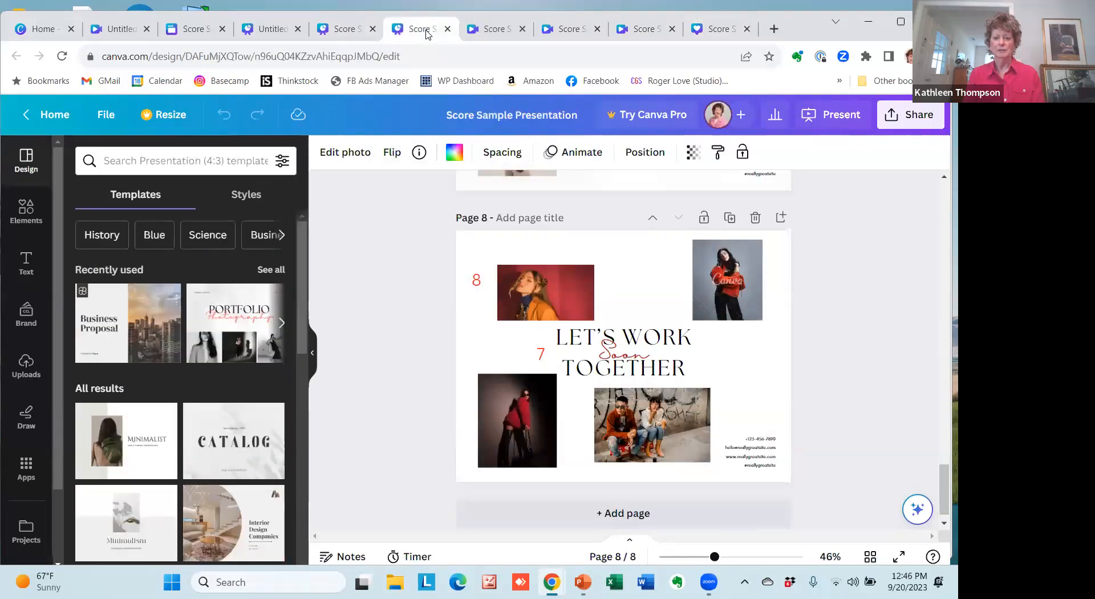
left_click_drag(942, 486, 942, 262)
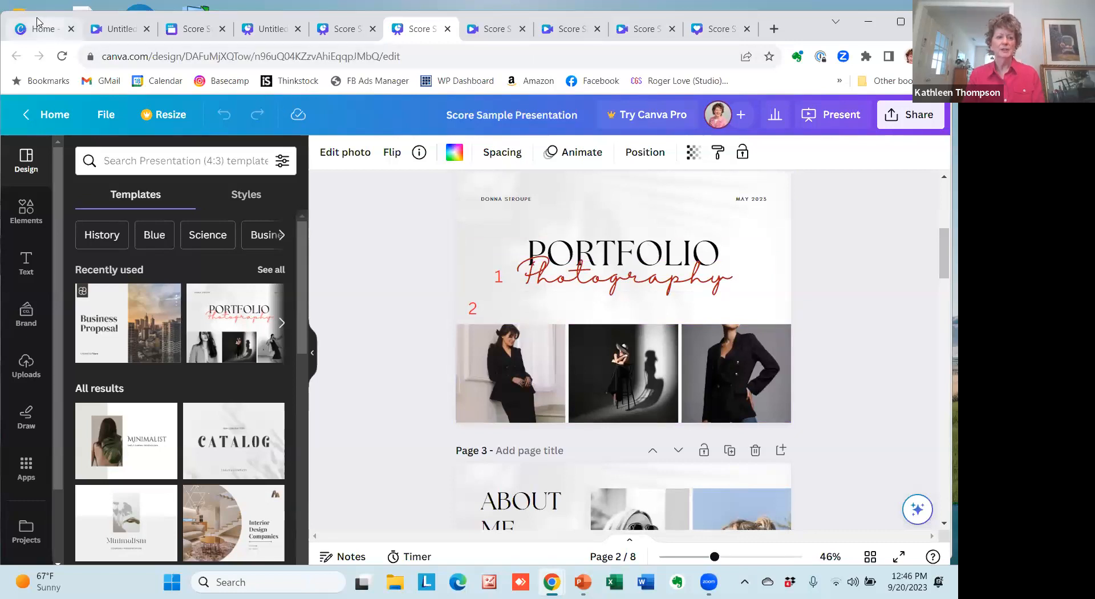
From the Canva home page, create a blank square Instagram post from the Instagram group of the social media designs.
left_click(51, 30)
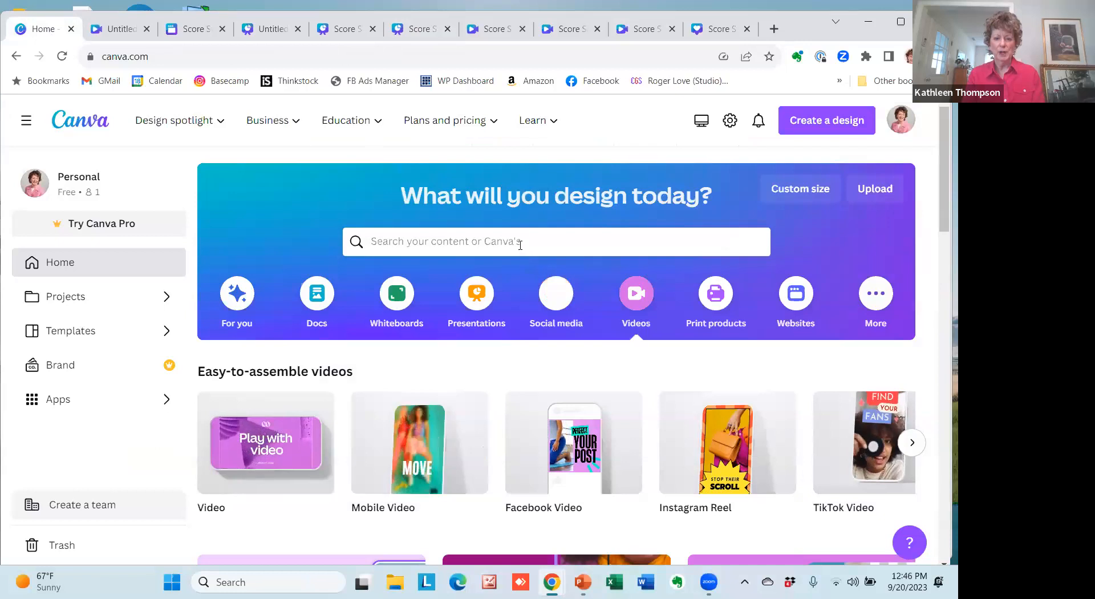
left_click(556, 301)
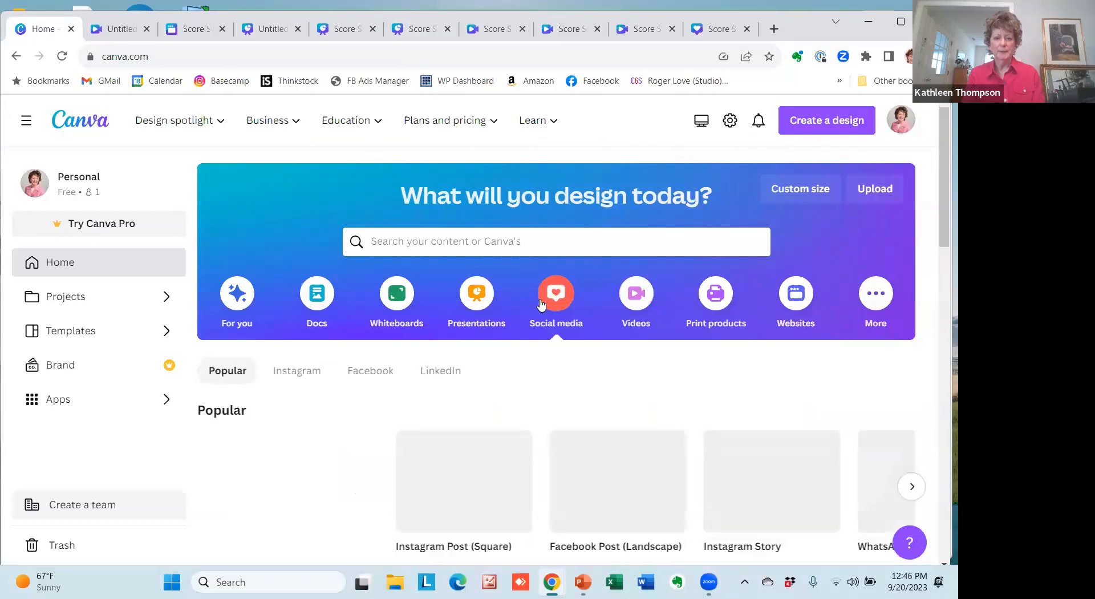
left_click(290, 372)
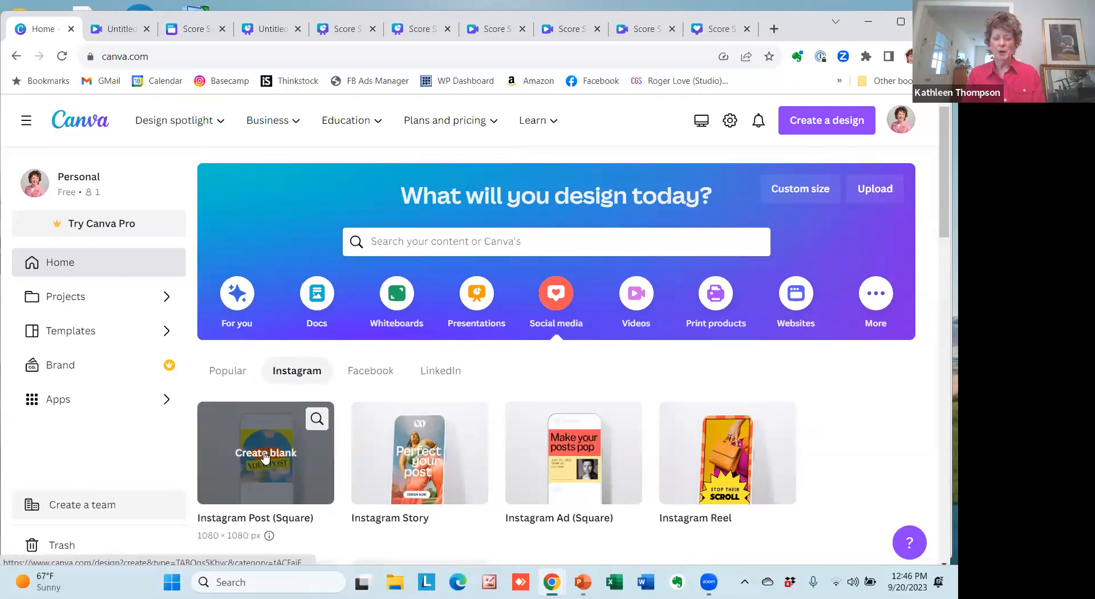
left_click(266, 453)
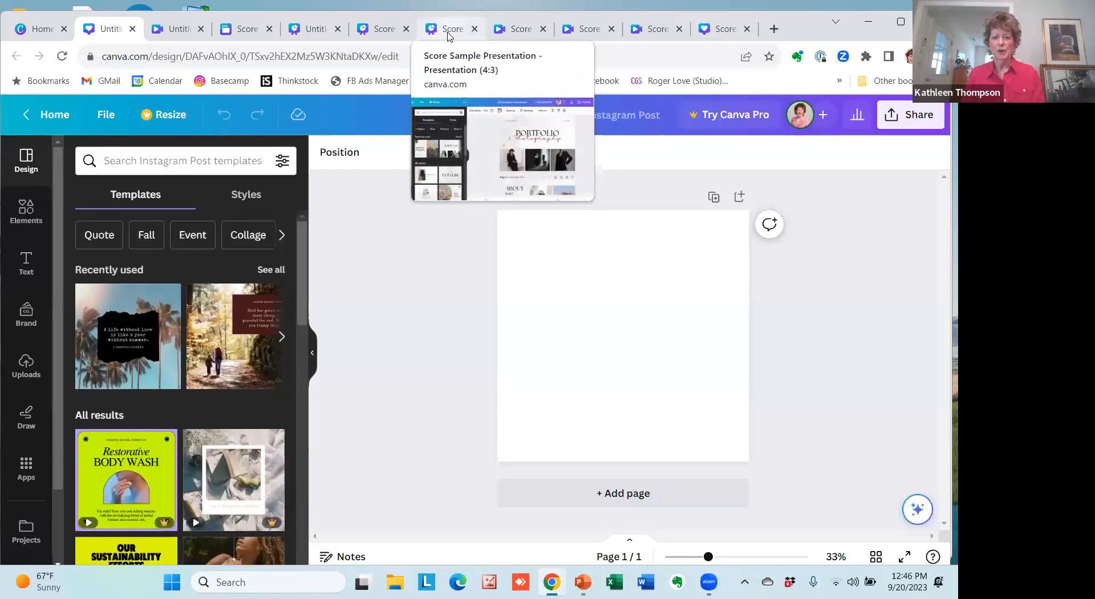
In Score Sample Presentation, select the red "Photography" text on page 2 and show its additional options, including Copy.
left_click(449, 32)
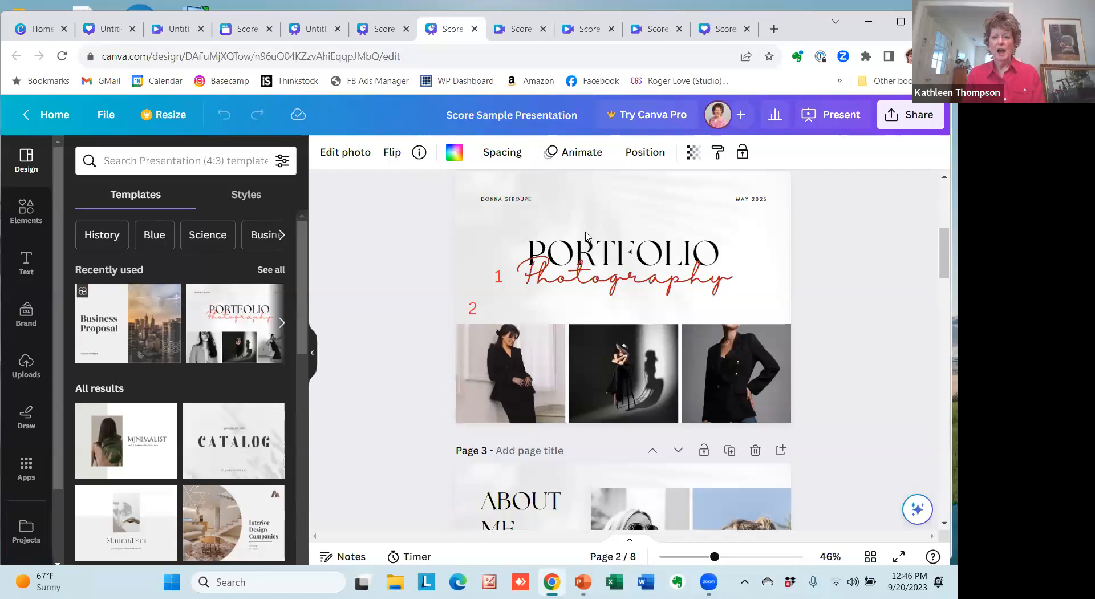
left_click(593, 266)
key("Escape")
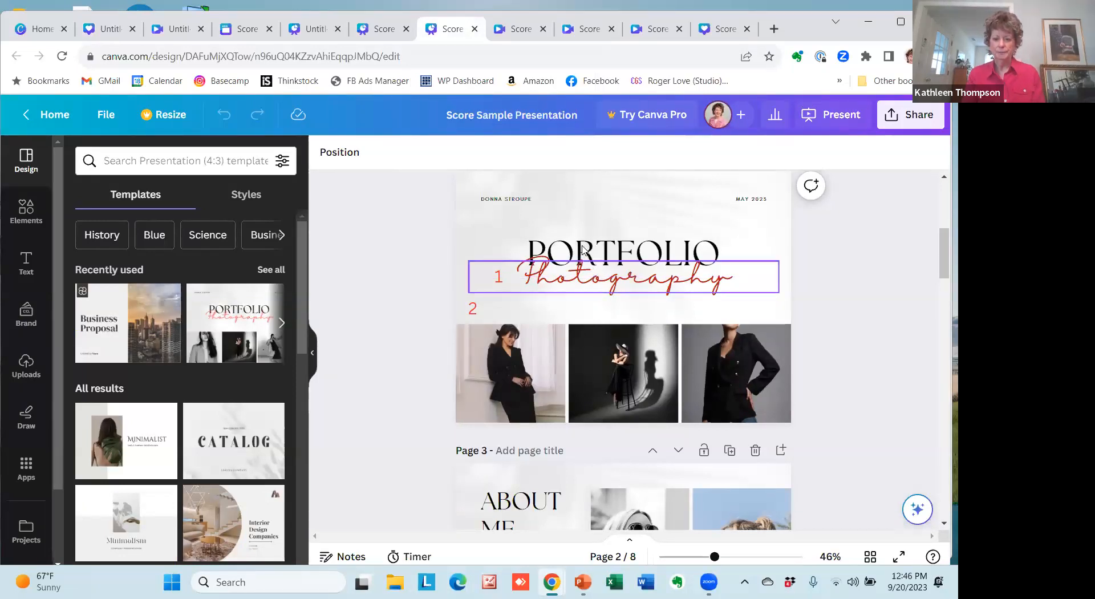
left_click(583, 252)
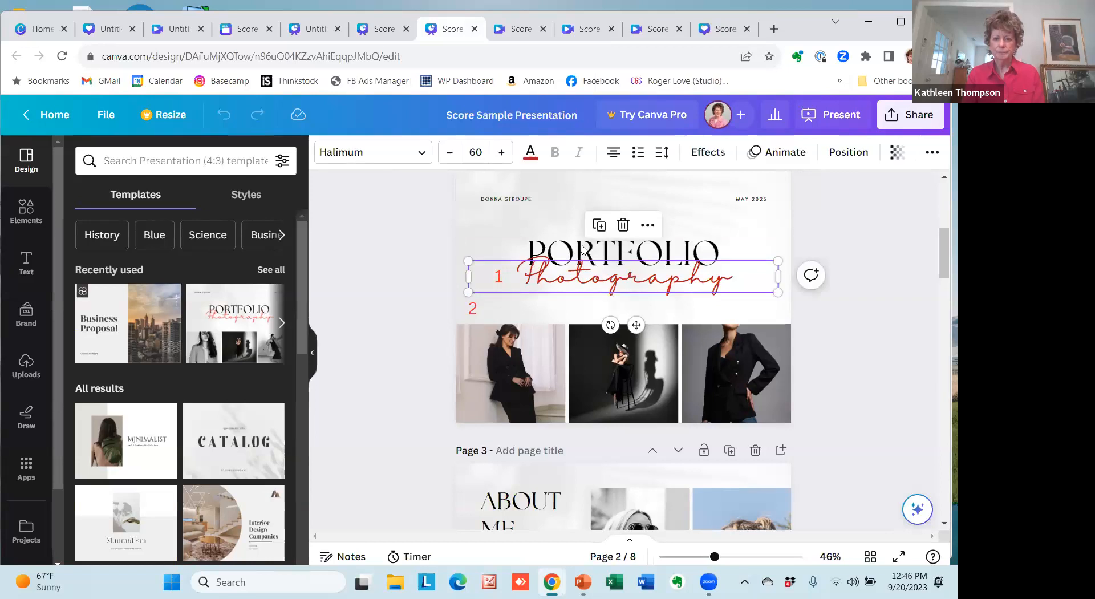
left_click(649, 226)
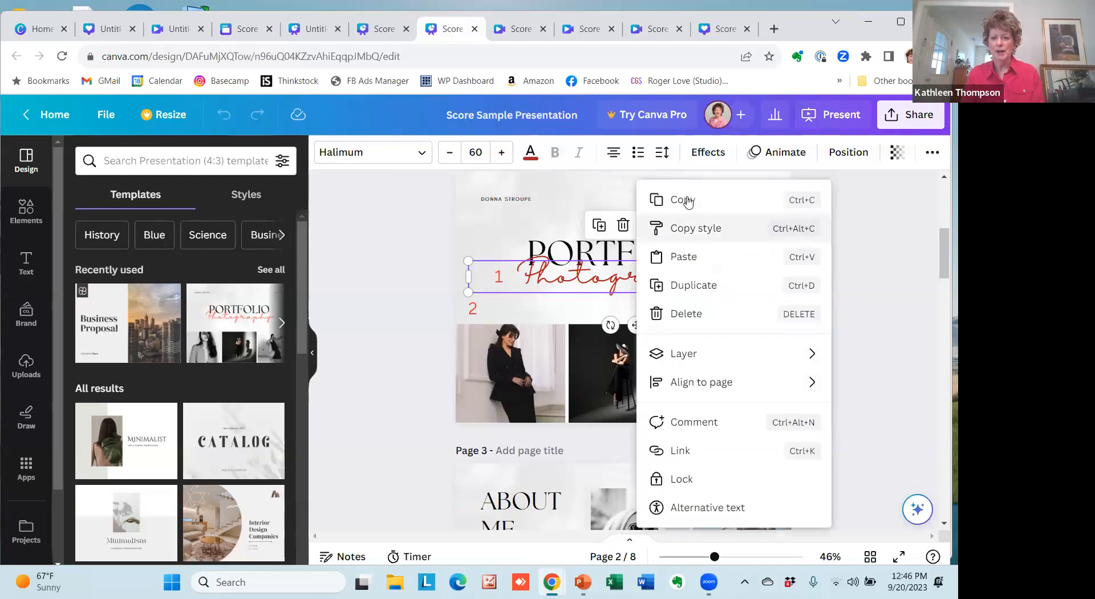
In Score Sample IG Posts, select the "What's she thinking about?" caption on page 1, then the photo beside it.
left_click(724, 33)
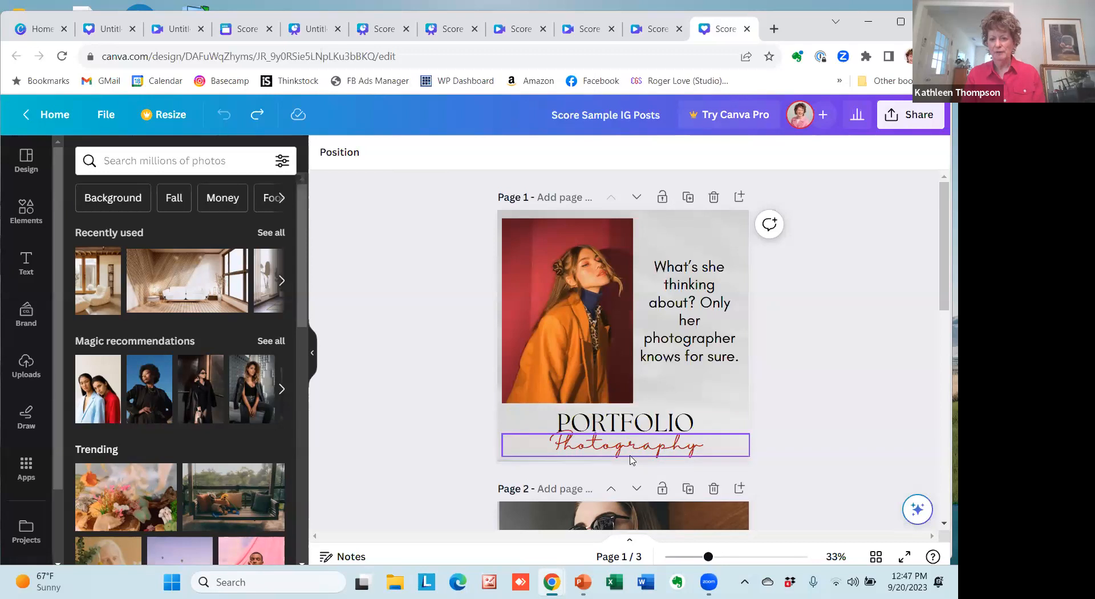
left_click(682, 297)
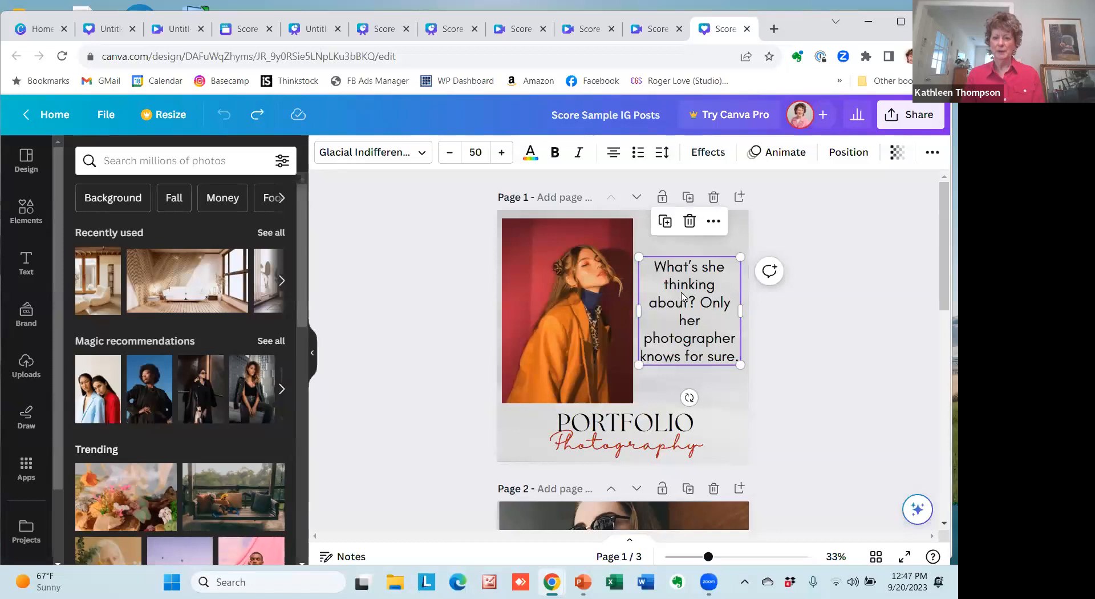
left_click(554, 278)
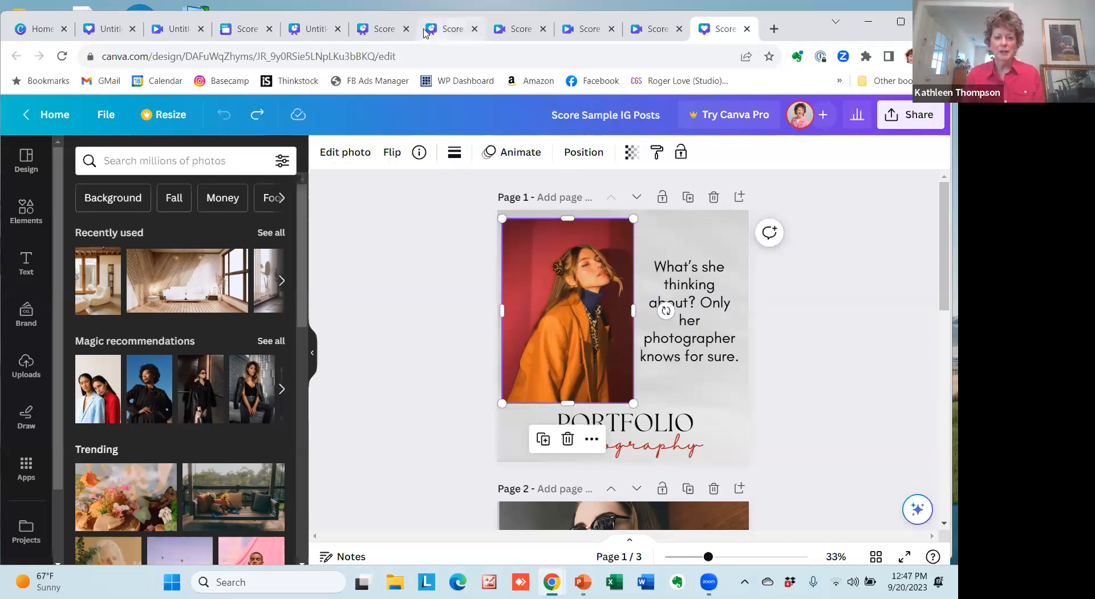
Look through the other open designs, including Score Sample Website, and return to Score Sample Presentation.
left_click(243, 31)
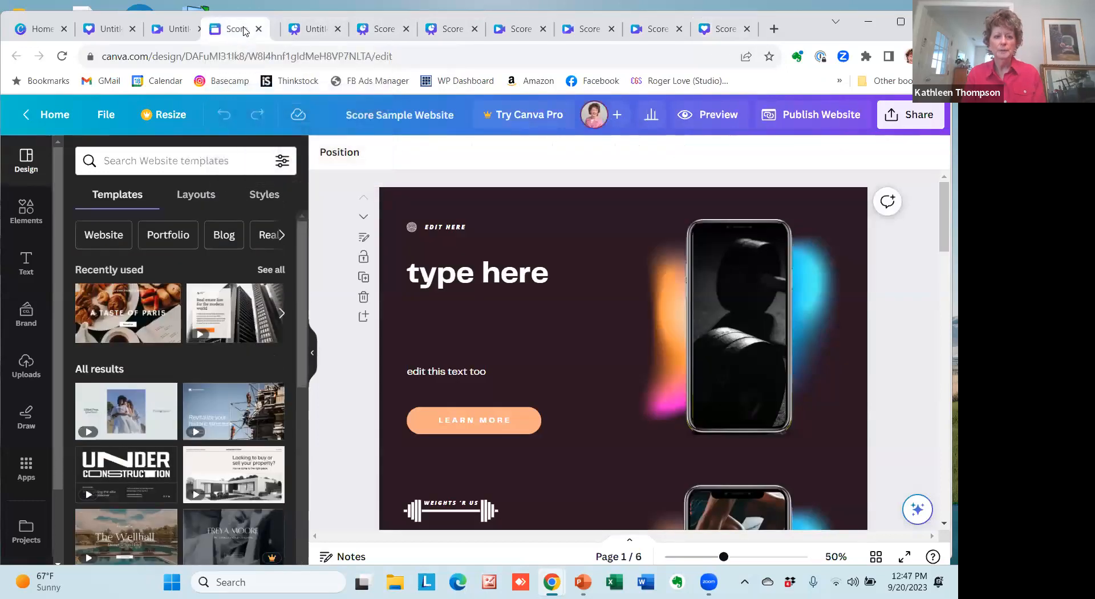
left_click(177, 33)
left_click(344, 39)
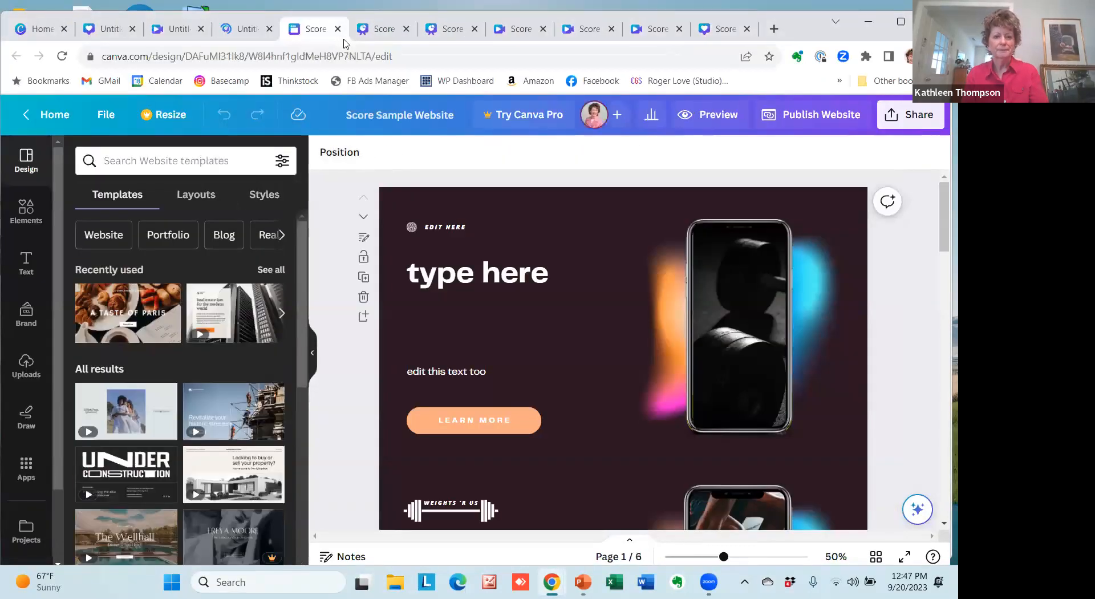
left_click(531, 37)
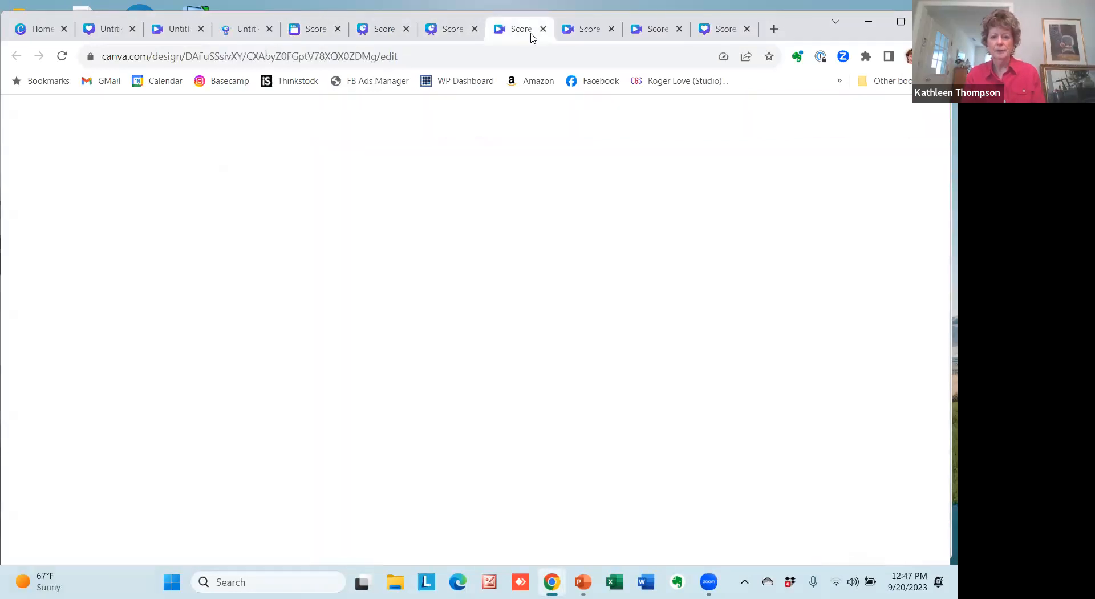
left_click(451, 29)
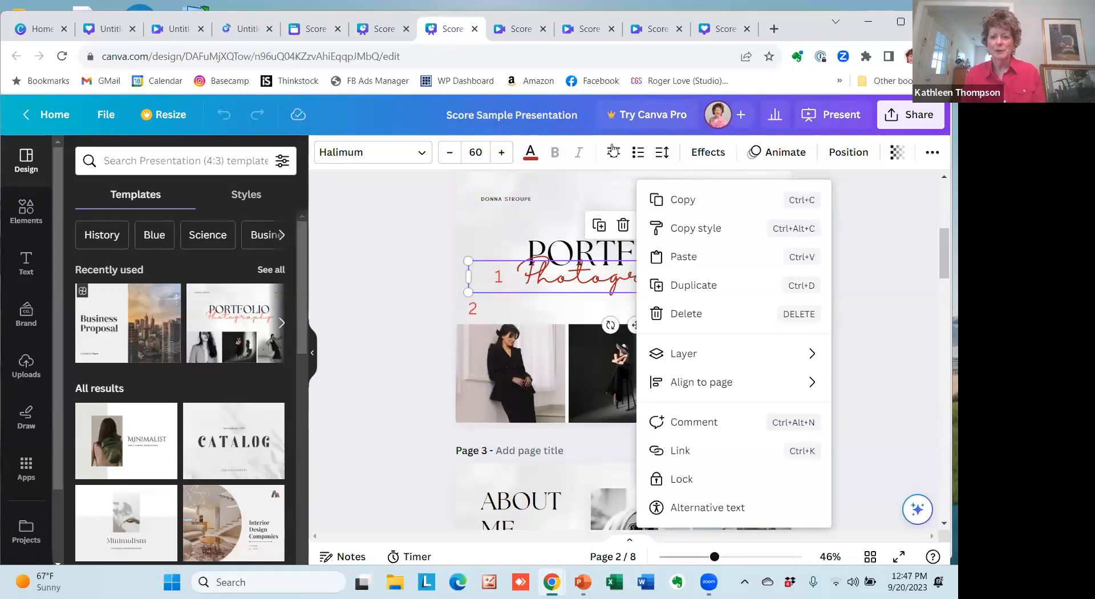
In Score Sample IG Posts, open page 1's background photo in Crop to view the full image, then leave cropping.
left_click(718, 29)
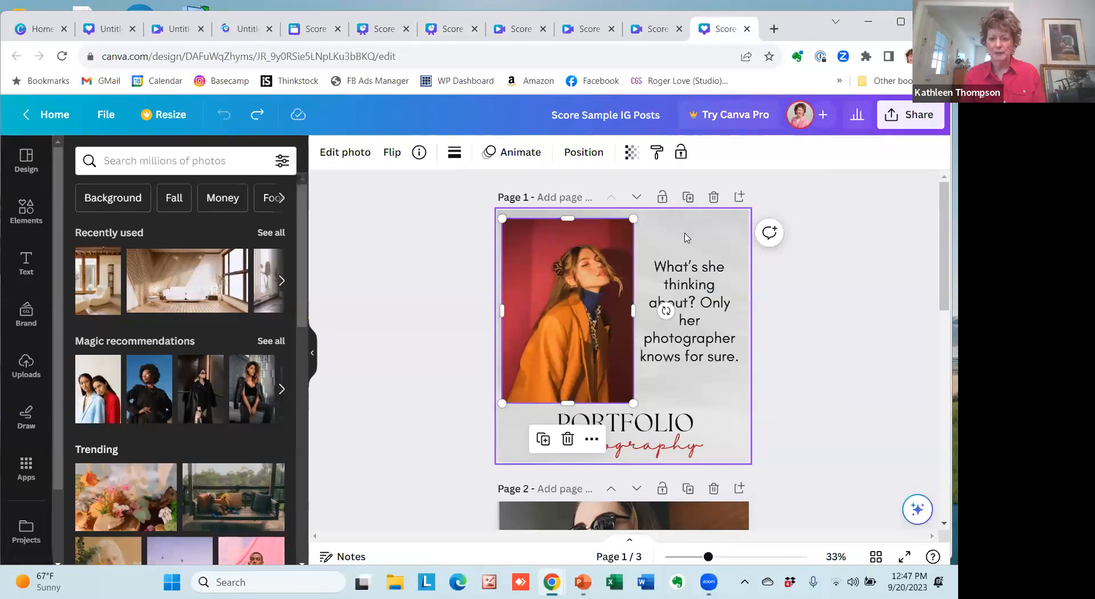
left_click(686, 238)
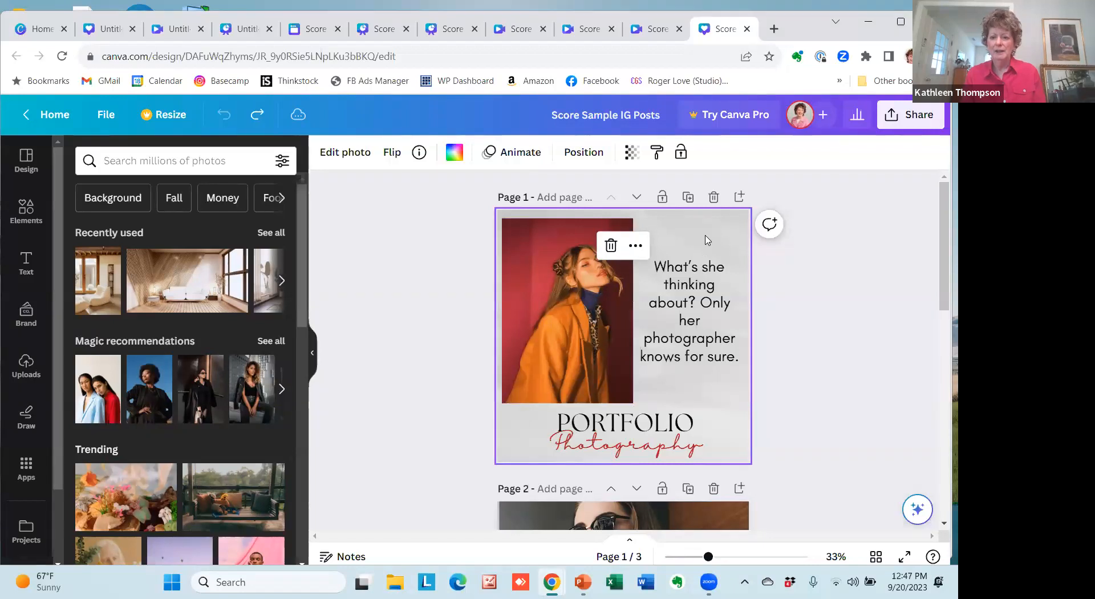
right_click(705, 235)
right_click(704, 235)
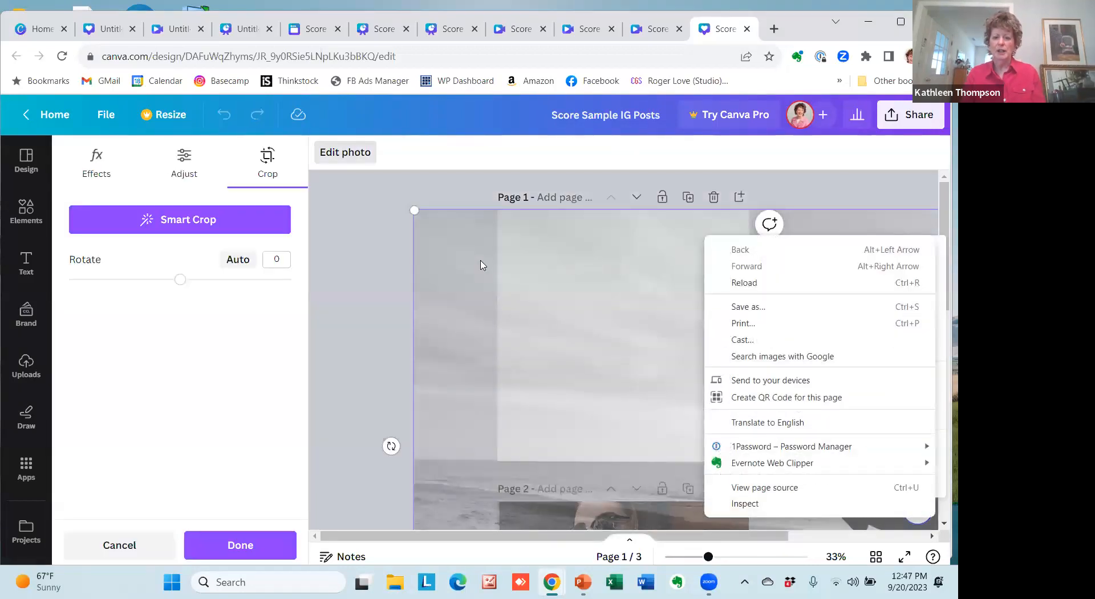
left_click(450, 282)
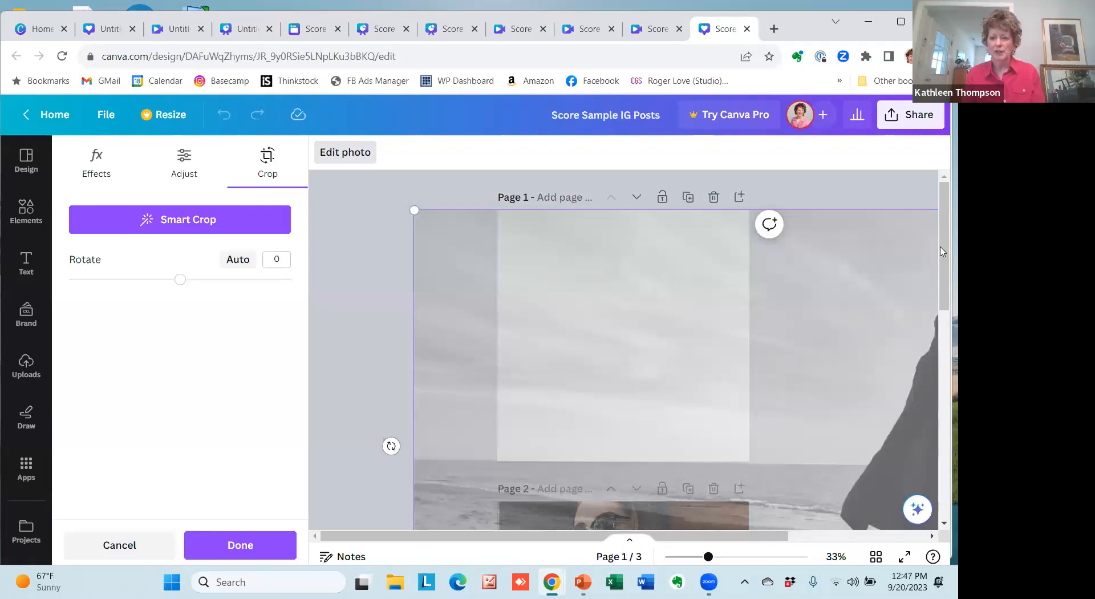
scroll(943, 268, "down", 2)
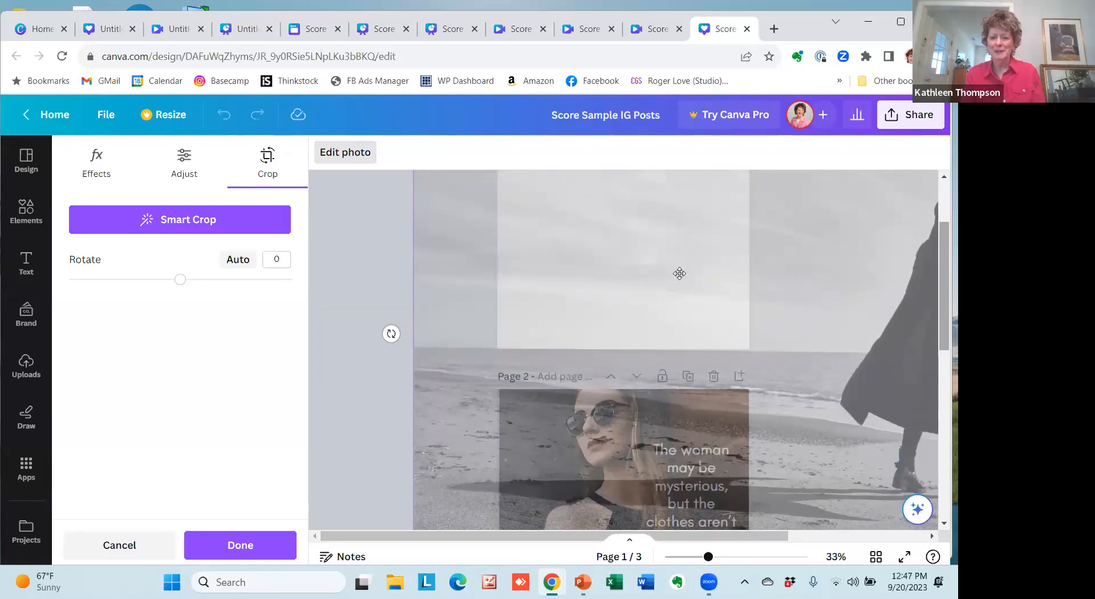
left_click(358, 245)
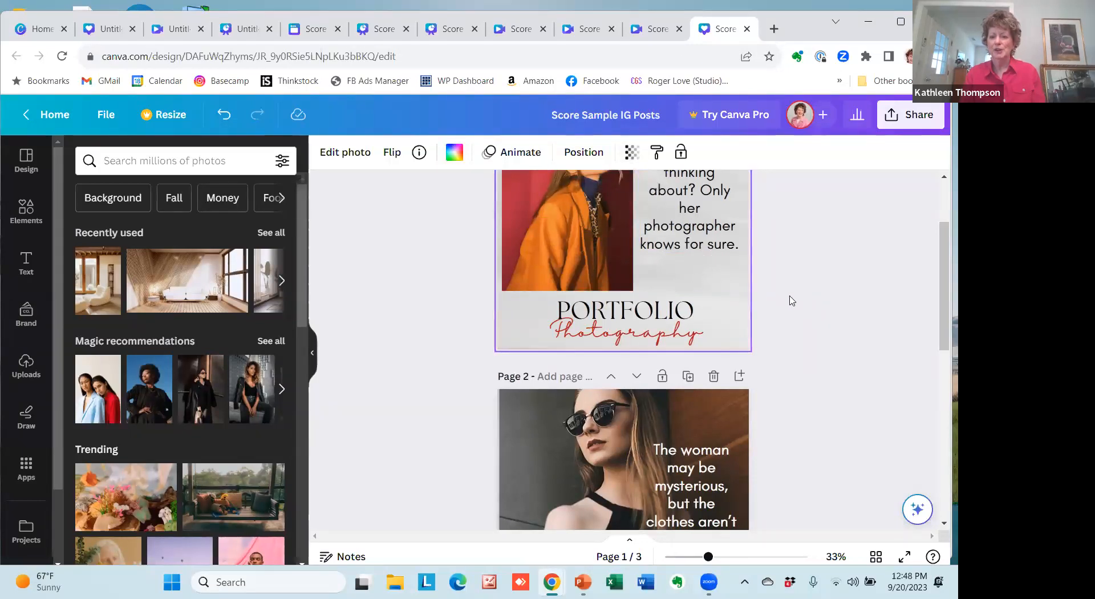
Review the three Instagram post pages, selecting the caption on page 2 and the "Smile! Your designs are on camera." box on page 3.
left_click_drag(942, 306, 942, 278)
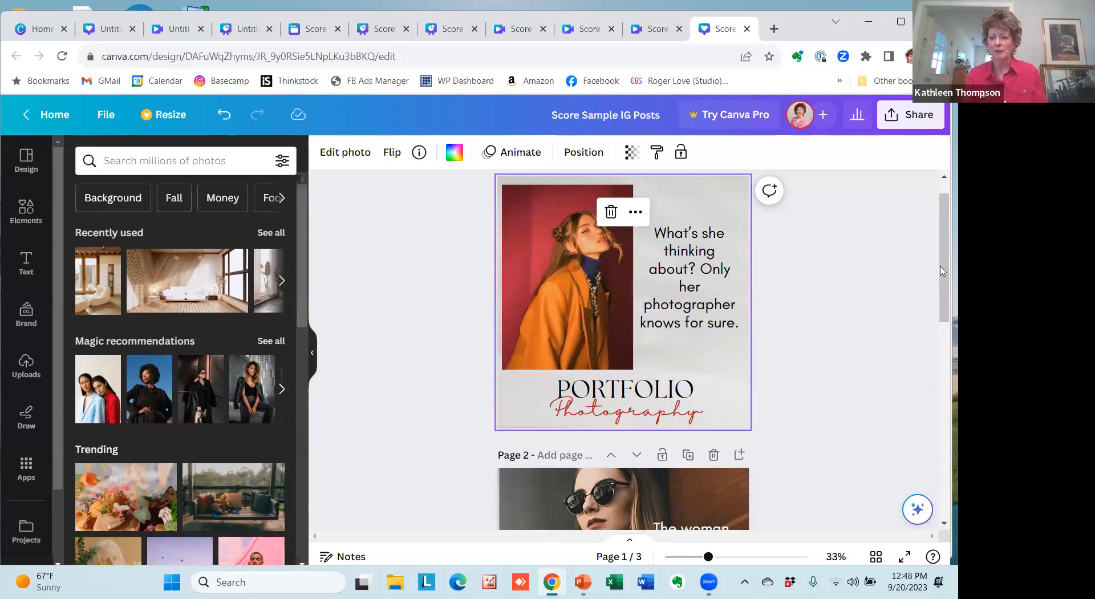
left_click_drag(943, 274, 942, 347)
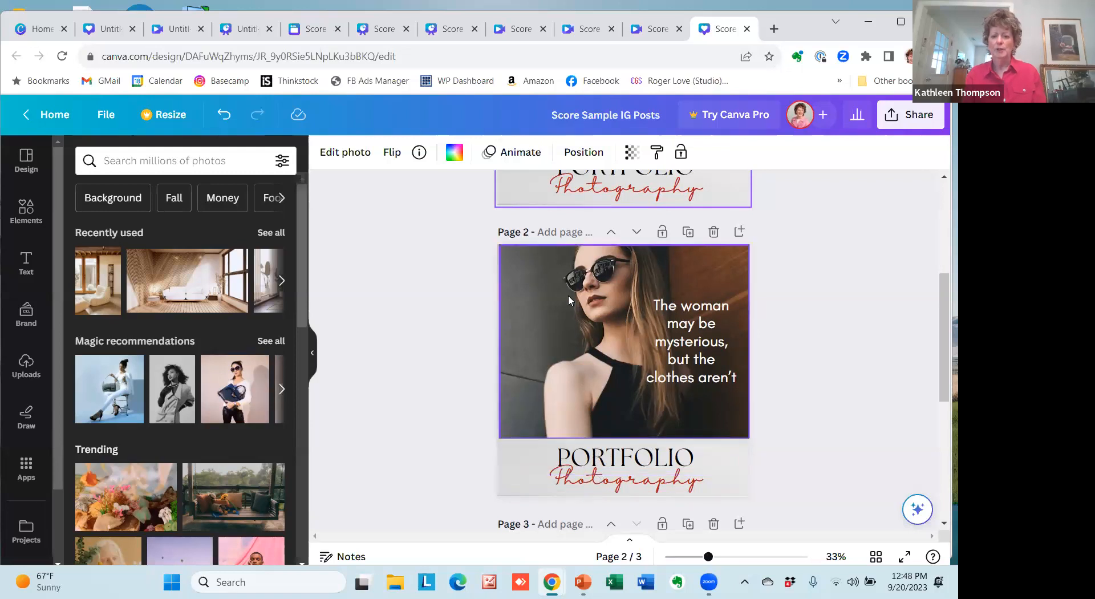
left_click(692, 353)
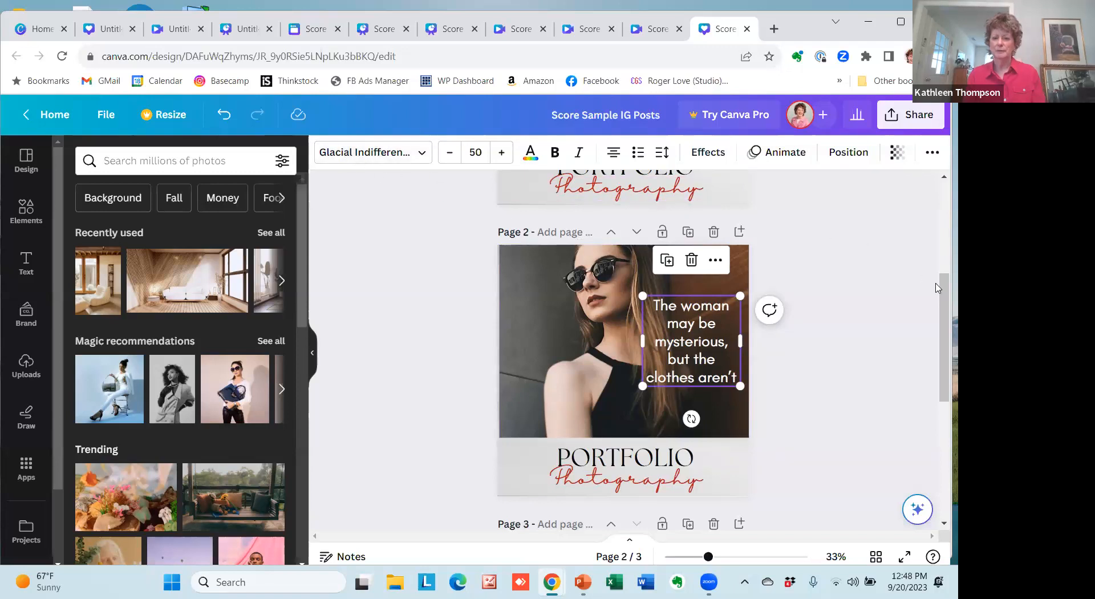
left_click_drag(942, 319, 942, 428)
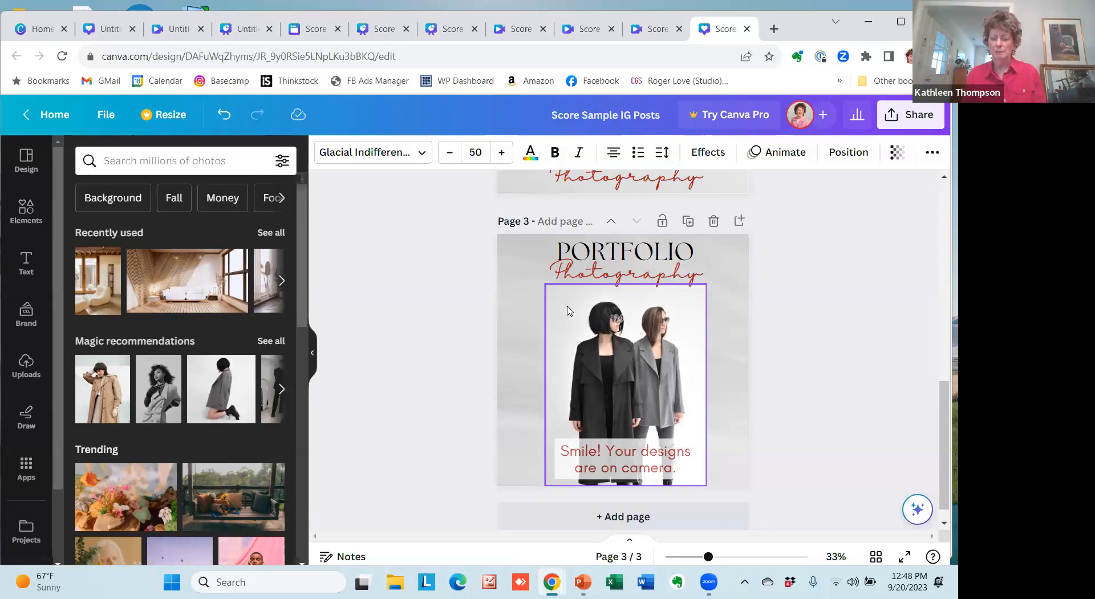
left_click(583, 462)
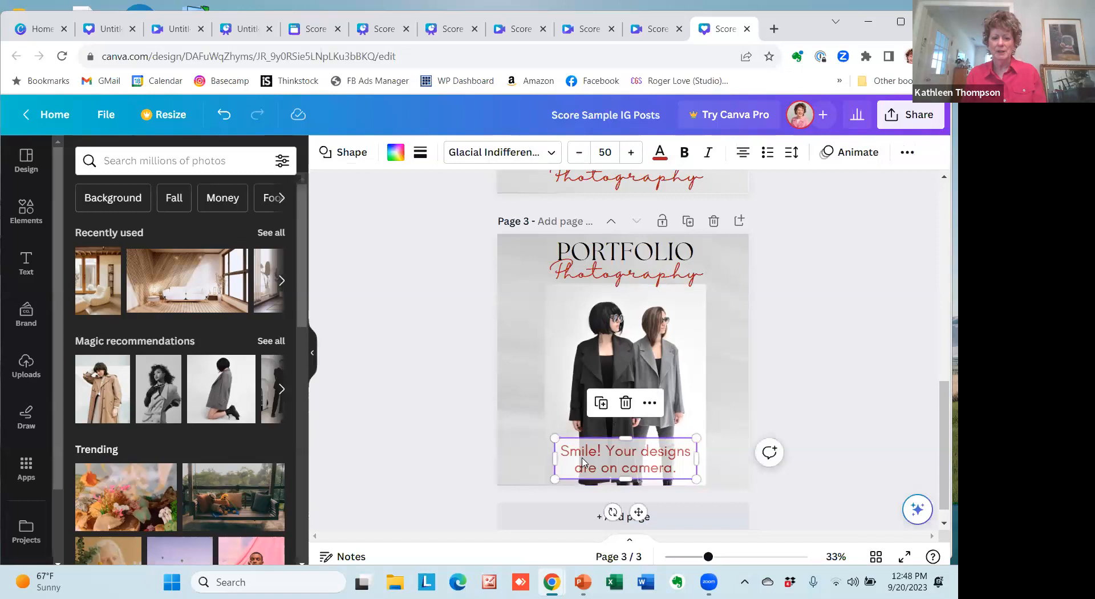
Leave the Grids collection and add the recently used square shape from Elements to page 3.
left_click(26, 214)
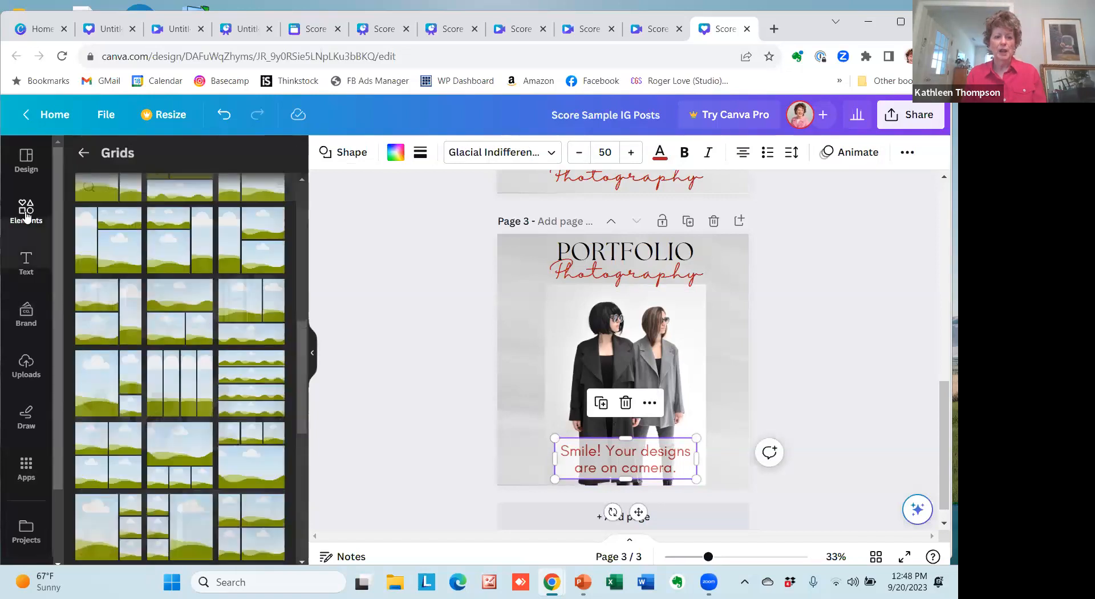
left_click(85, 156)
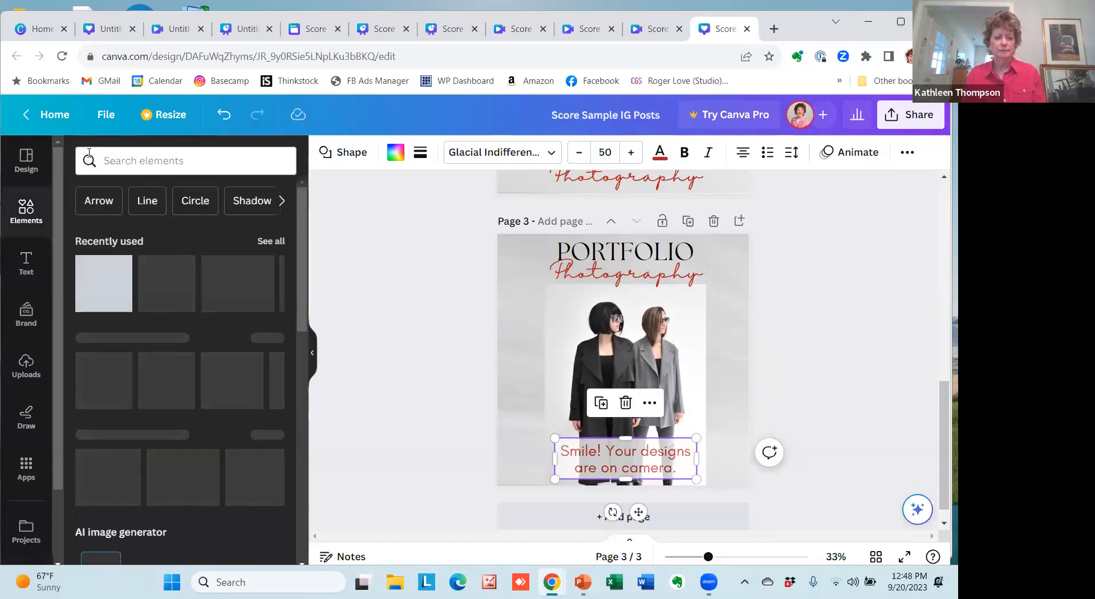
left_click(96, 293)
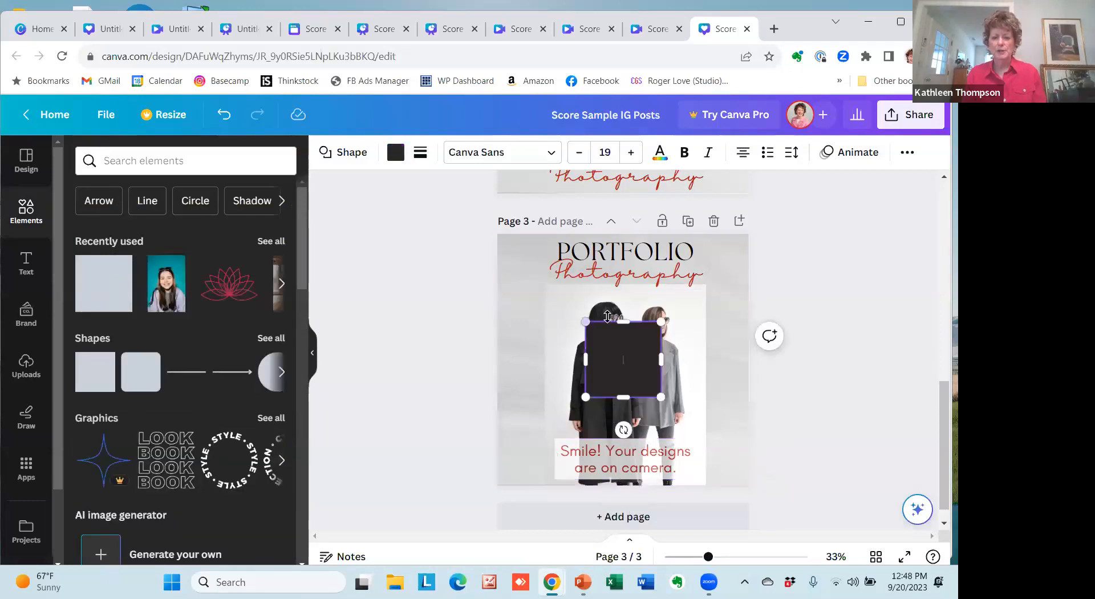
Reshape the dark square on page 3 into a wide, short rectangle across the two figures and fill it with white #ffffff.
left_click_drag(621, 324, 536, 378)
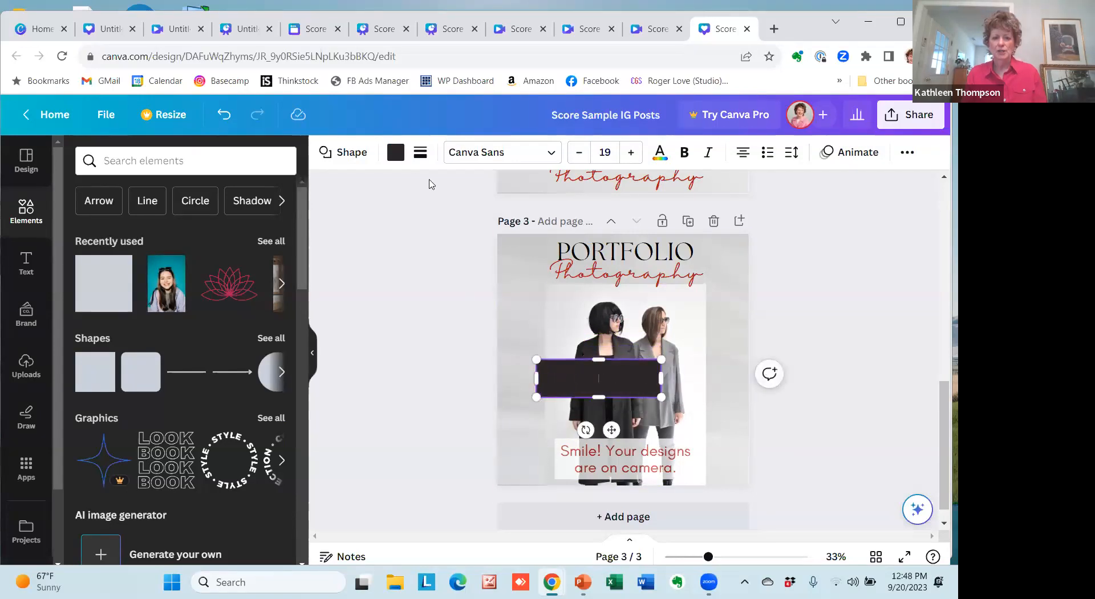
left_click(395, 153)
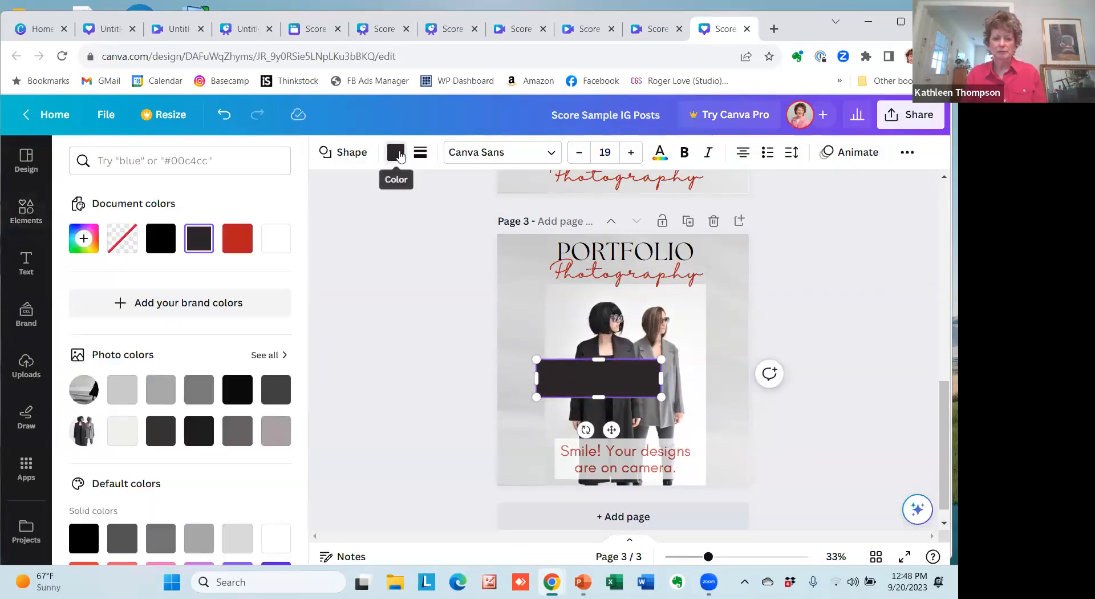
left_click(275, 240)
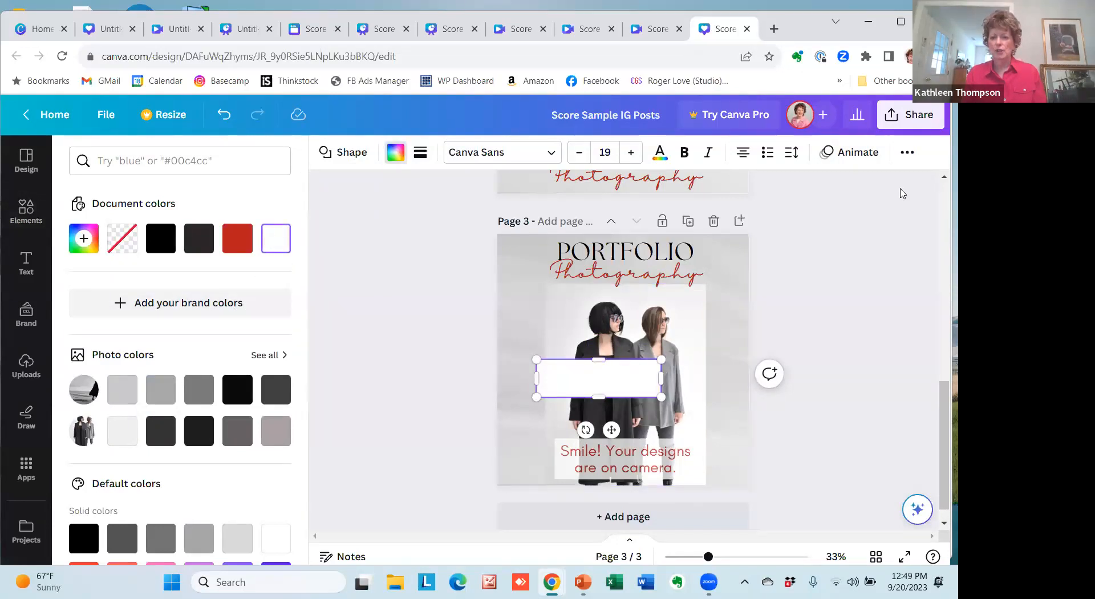
Set the white rectangle's transparency to 84 so the photo shows through it.
left_click(912, 162)
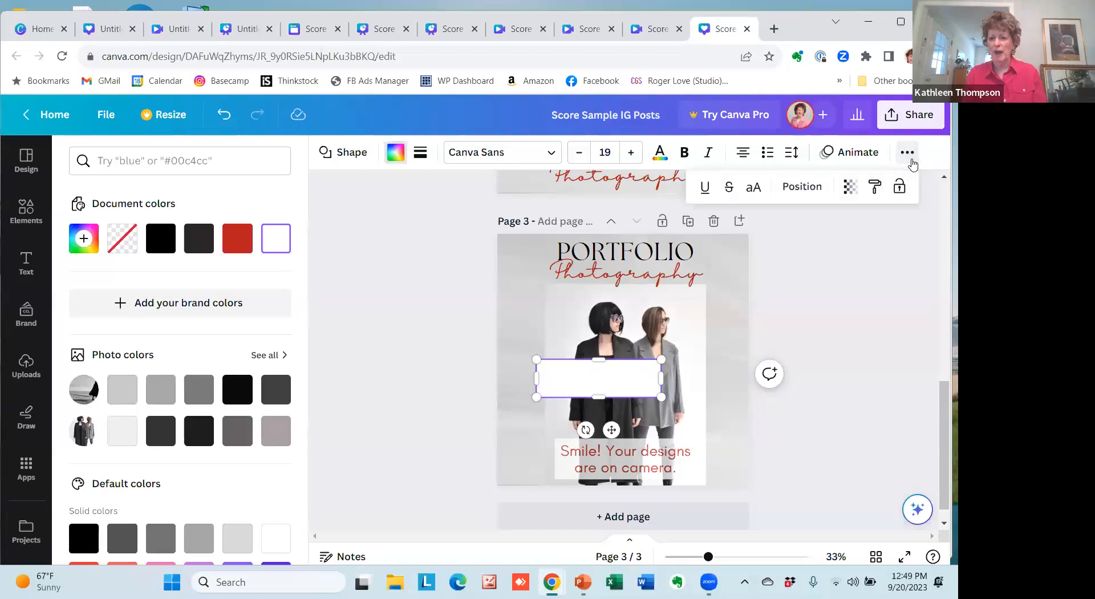
left_click(850, 191)
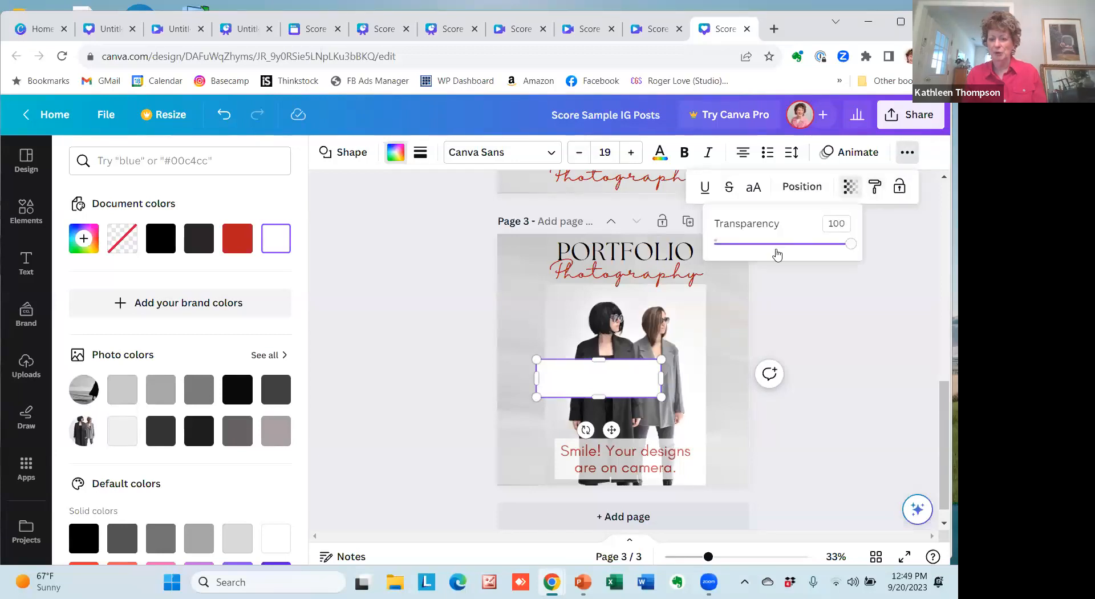
left_click_drag(847, 245, 830, 249)
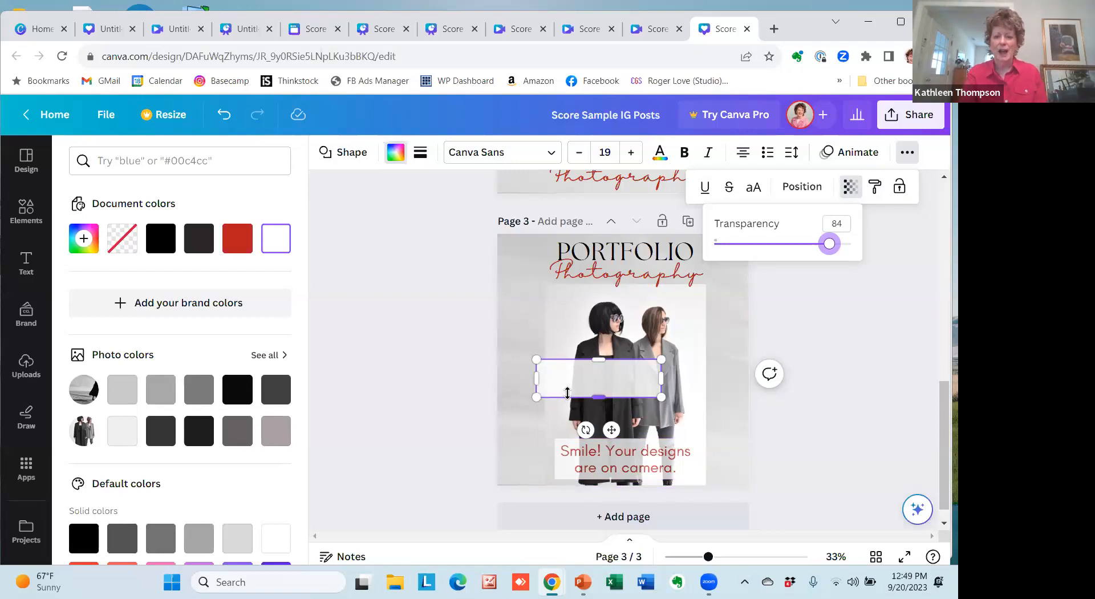
left_click(478, 349)
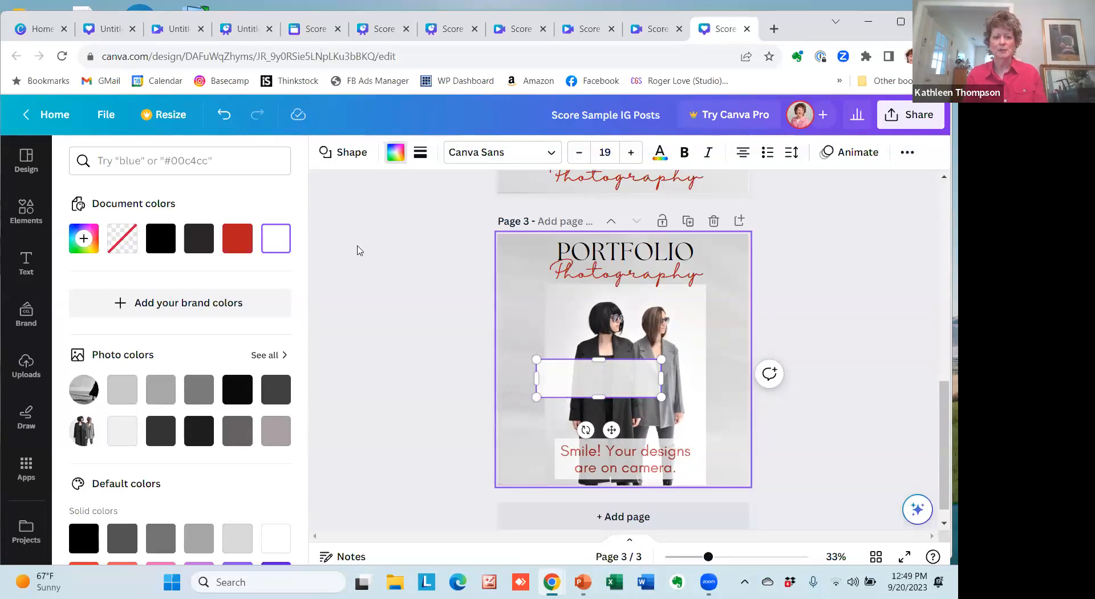
Undo the rectangle's transparency, color and size changes, including its insertion, to remove it from page 3.
left_click(224, 115)
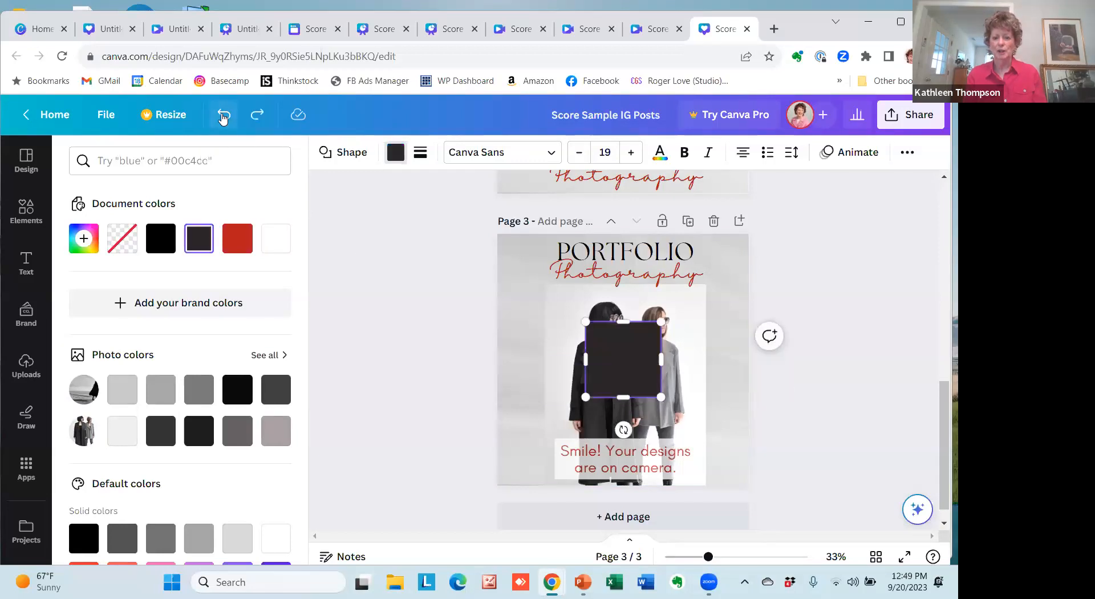
left_click(223, 116)
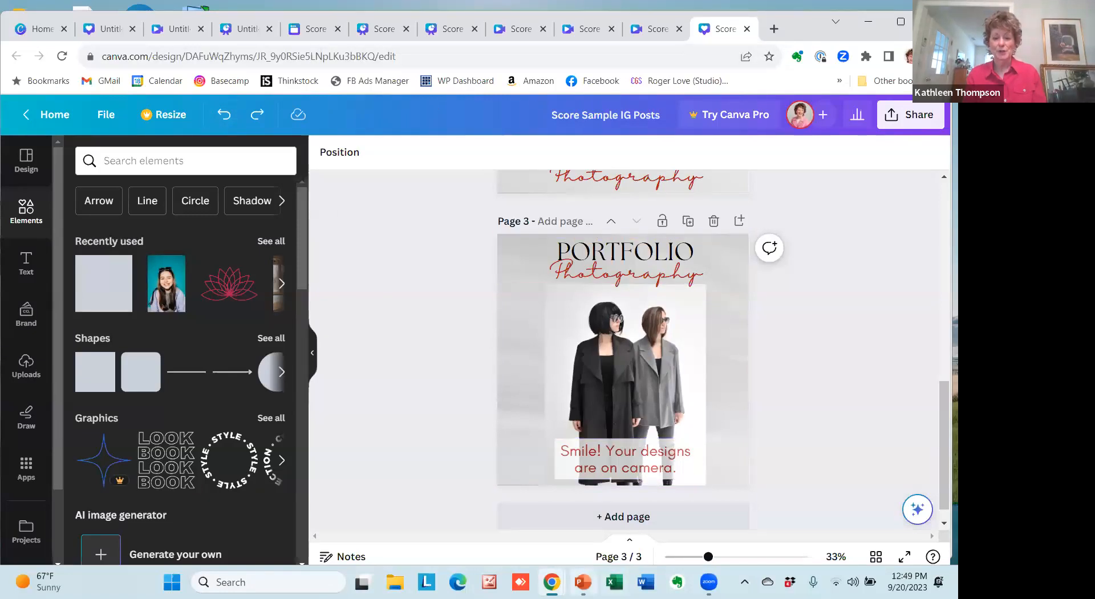
Switch to LNL3.Tools4.CANVABasics.pptx in PowerPoint and present from the Getting Started slide, advancing to the closing contact slide.
mouse_move(582, 581)
left_click(590, 508)
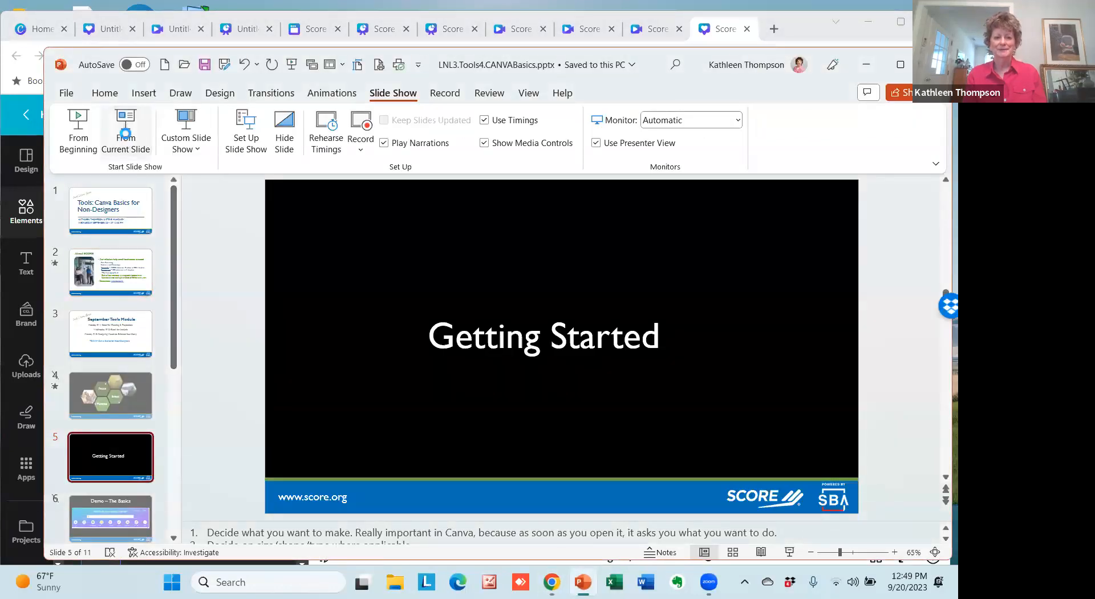
left_click(126, 137)
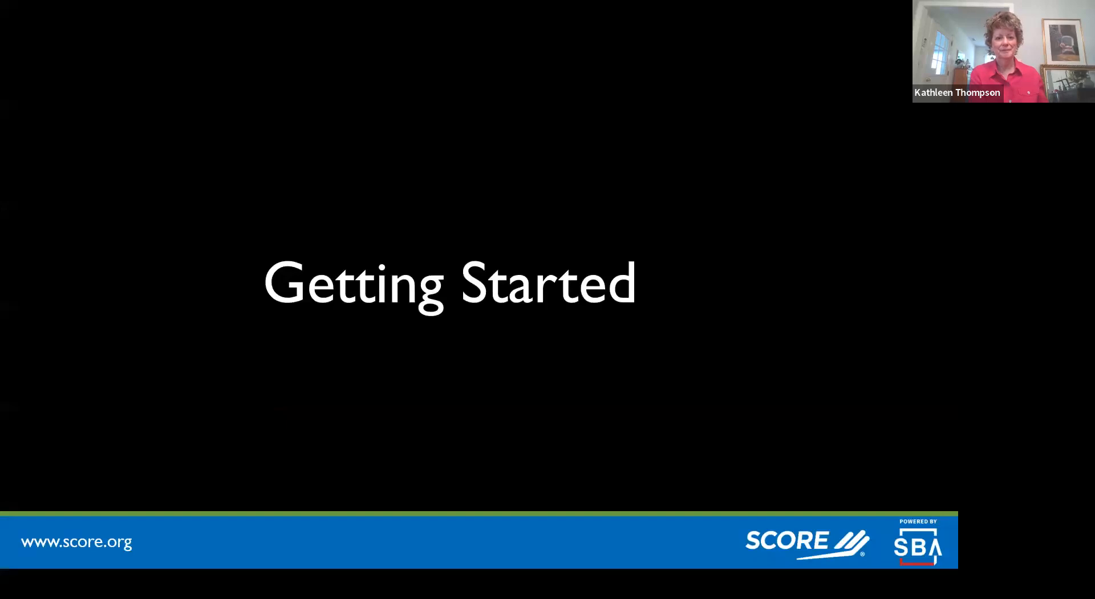
key("Right")
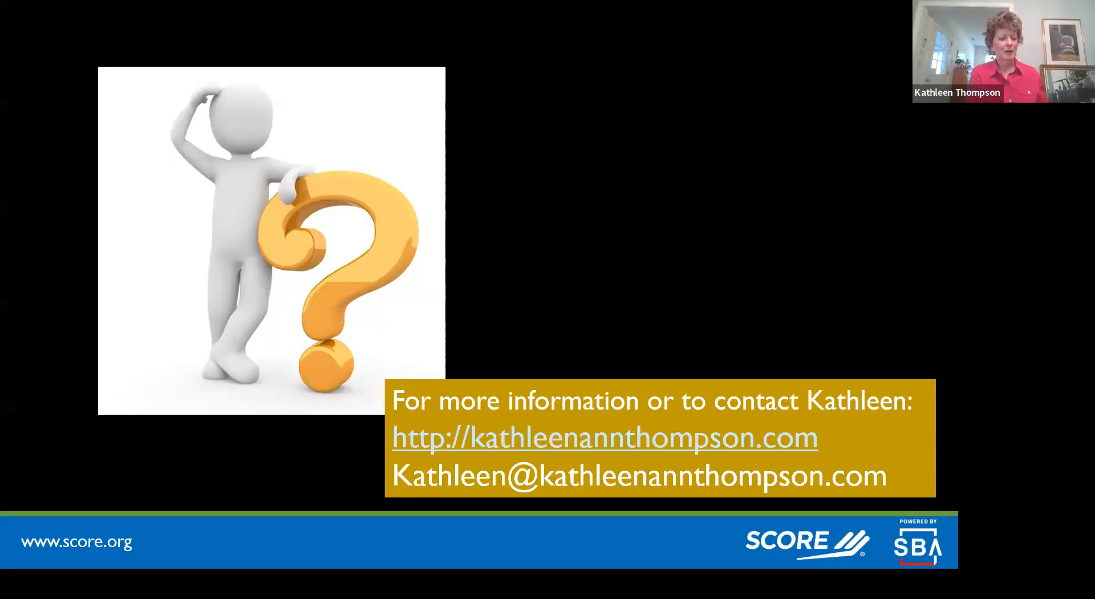
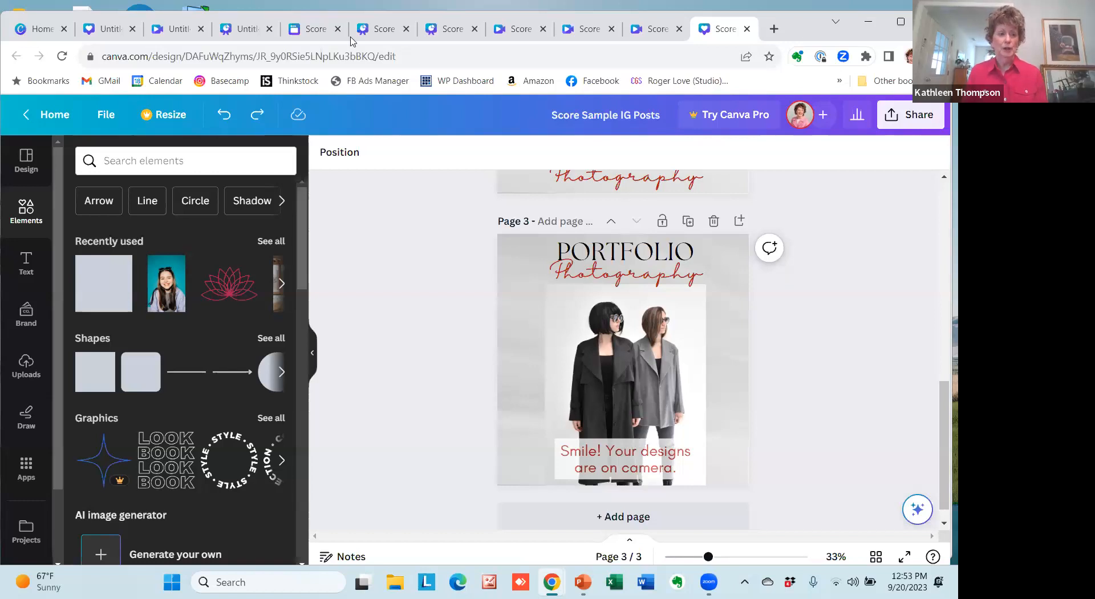
Leave the Score Sample IG Posts design and return to the Canva home page.
left_click(51, 114)
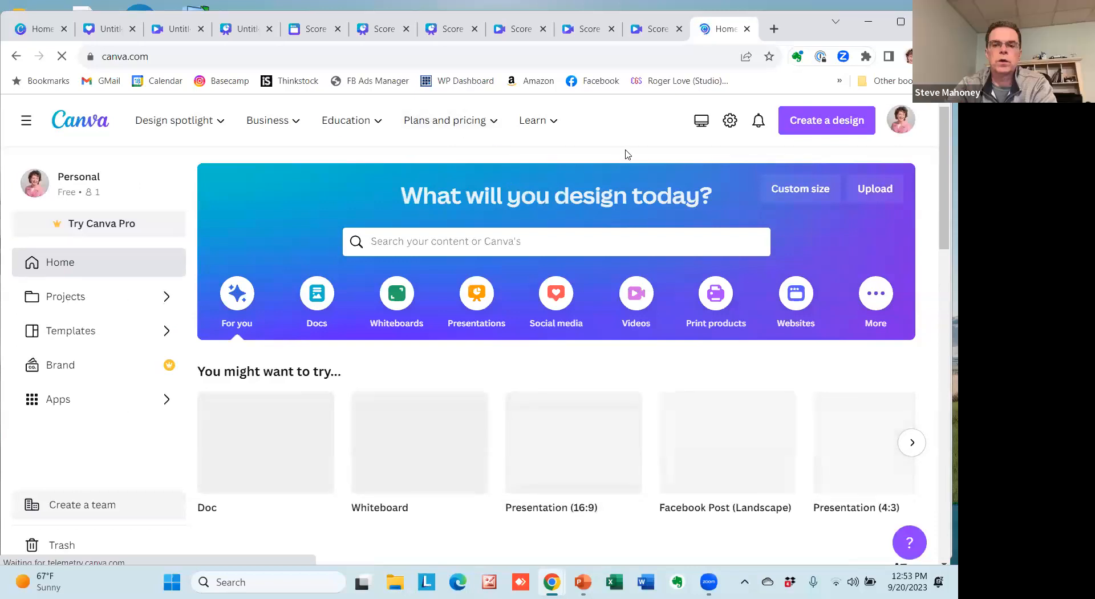
mouse_move(547, 121)
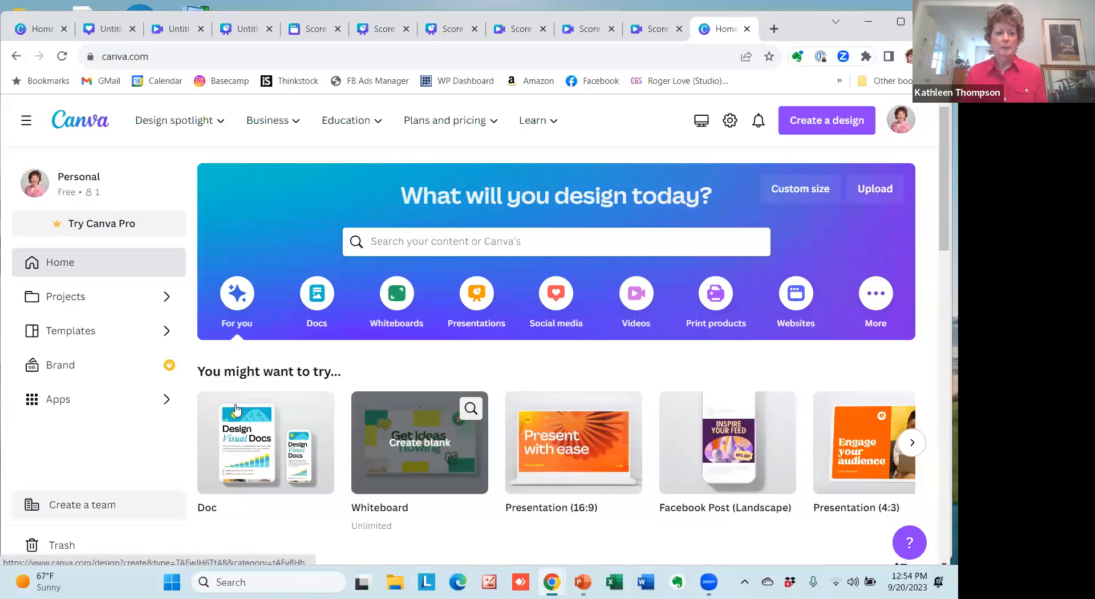
Switch to the untitled blank video design and look over its available color styles.
left_click(187, 32)
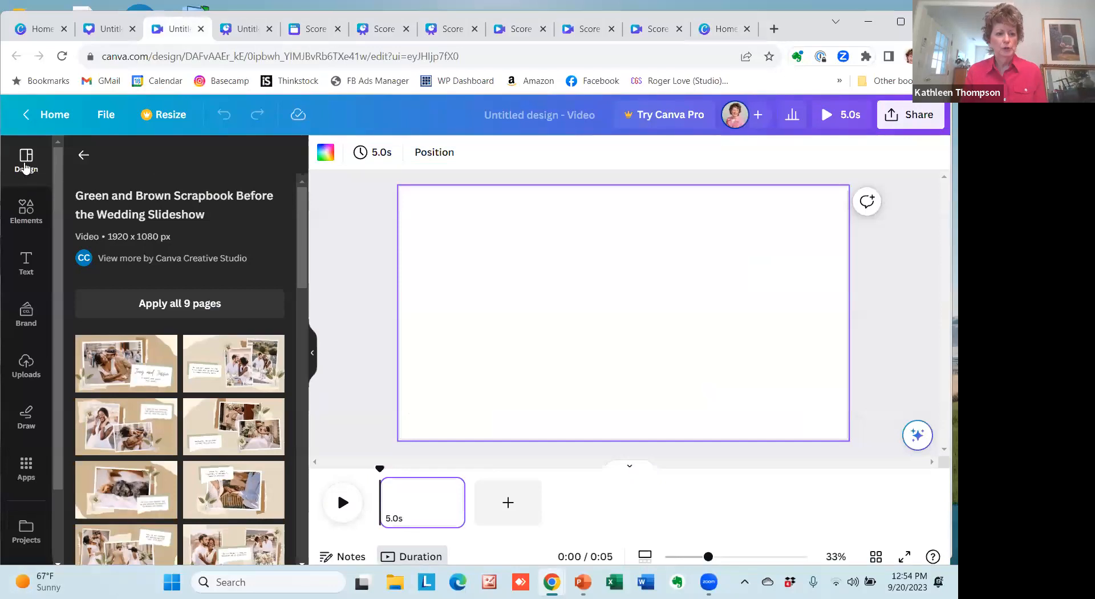
left_click(84, 155)
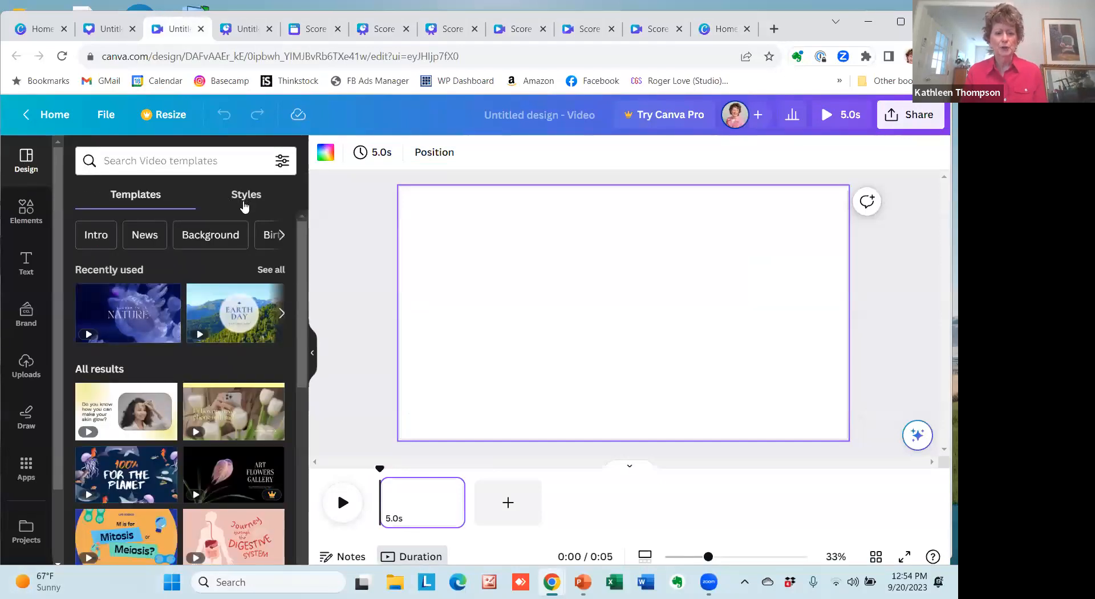
left_click(244, 205)
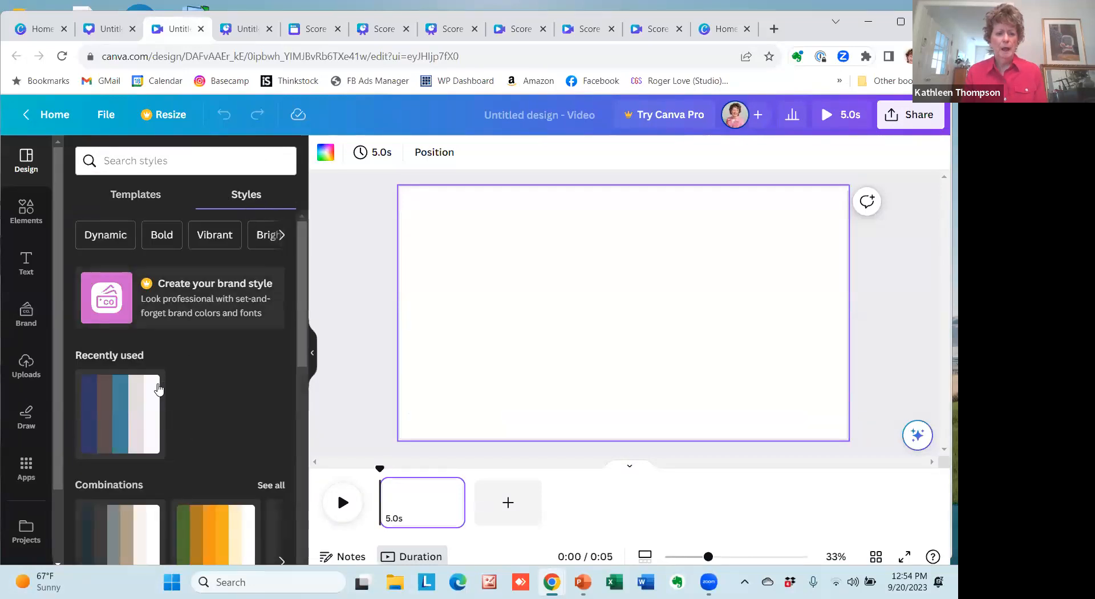
mouse_move(303, 286)
left_mouse_down()
mouse_move(305, 382)
mouse_move(294, 275)
left_mouse_up()
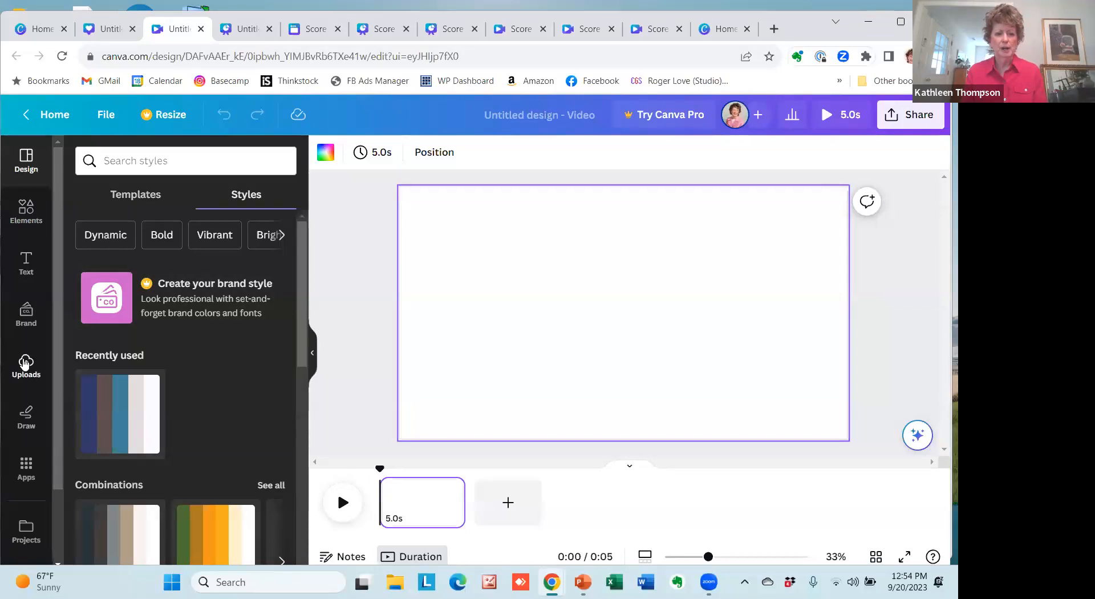
Insert the uploaded photo of the banquet tent with the woman in purple onto the blank video page.
left_click(25, 363)
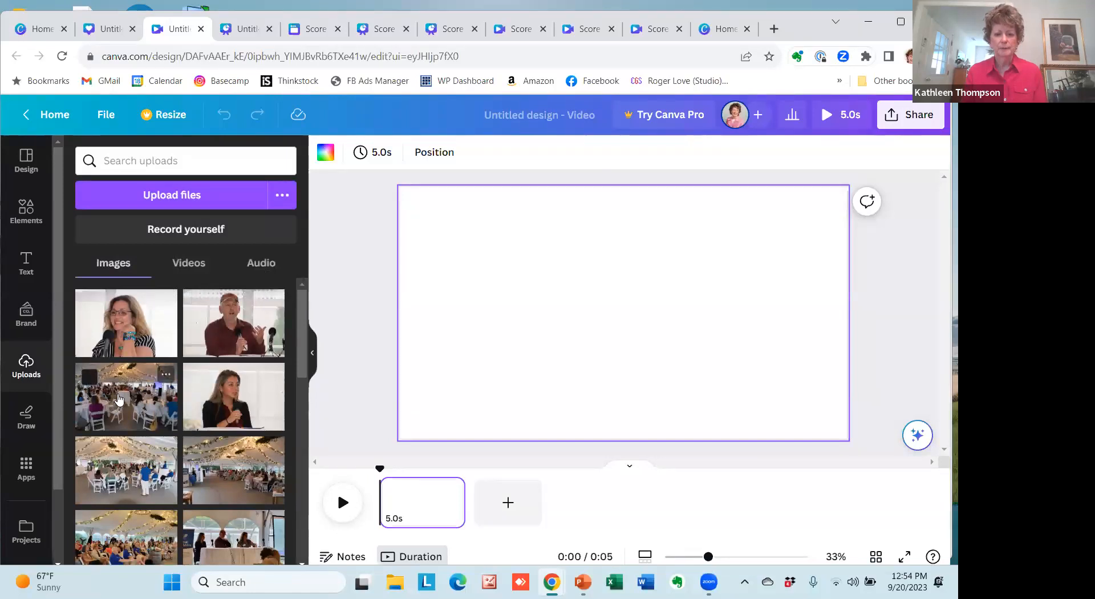
left_click(119, 399)
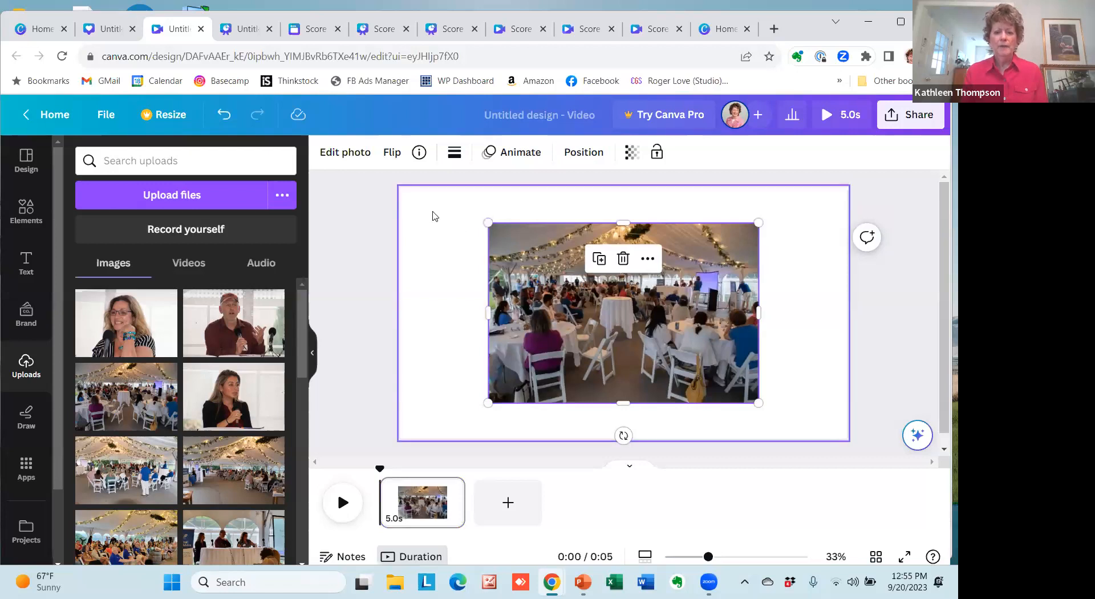
left_click(431, 217)
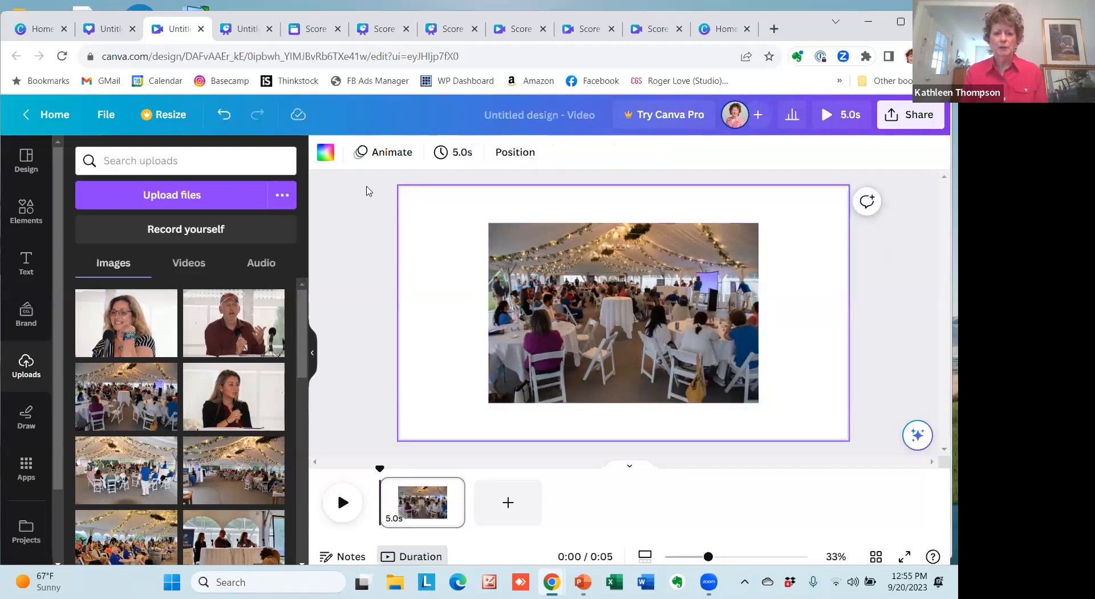
Set the video page's background to the custom solid color #3ABD56.
left_click(334, 160)
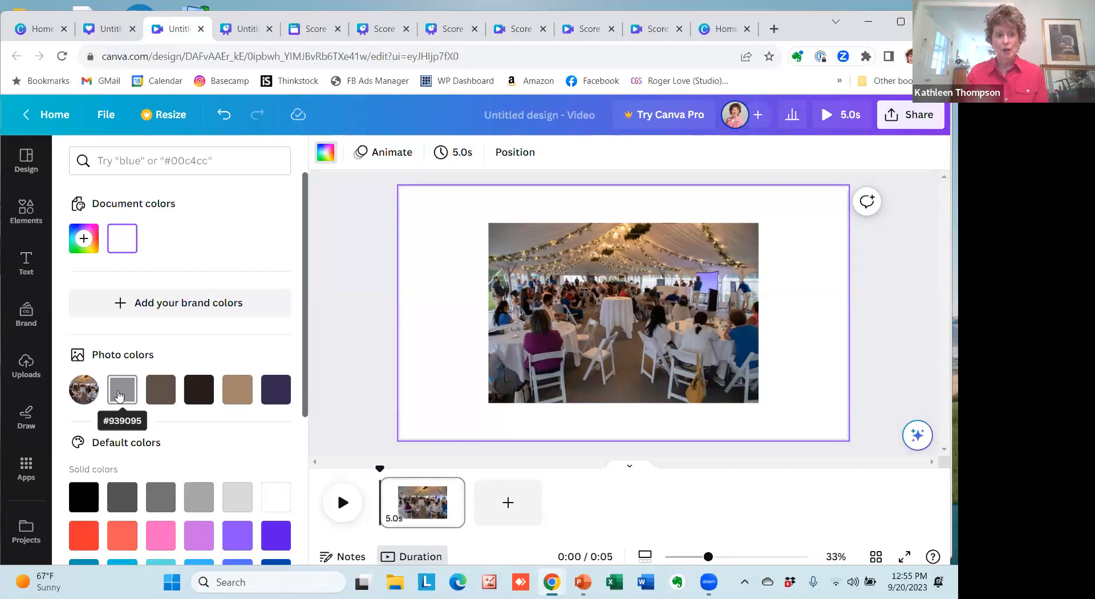
left_click(85, 239)
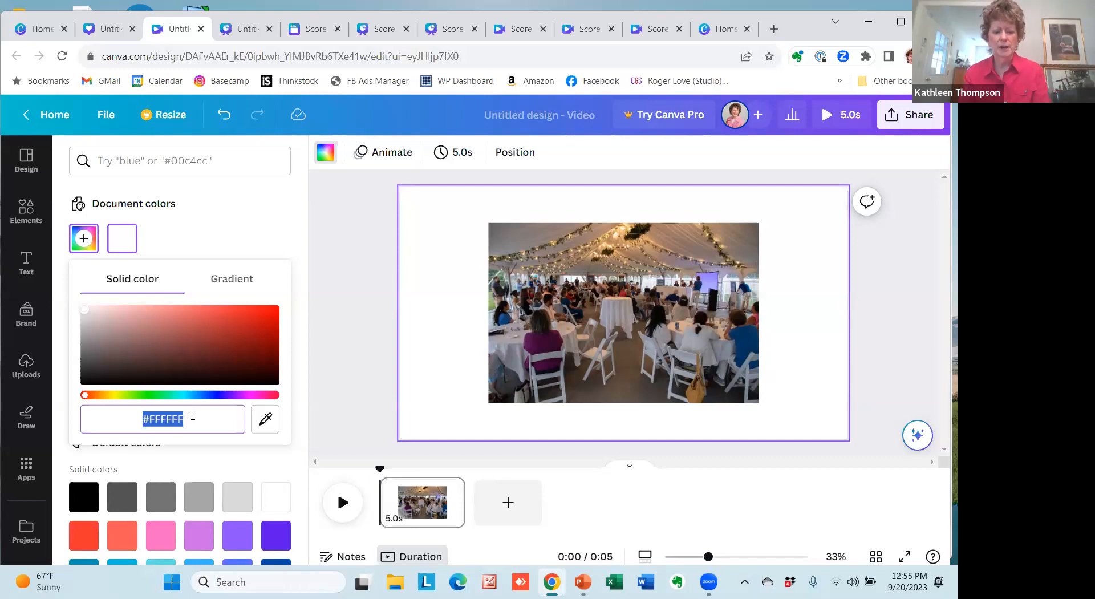
type("#3ABD")
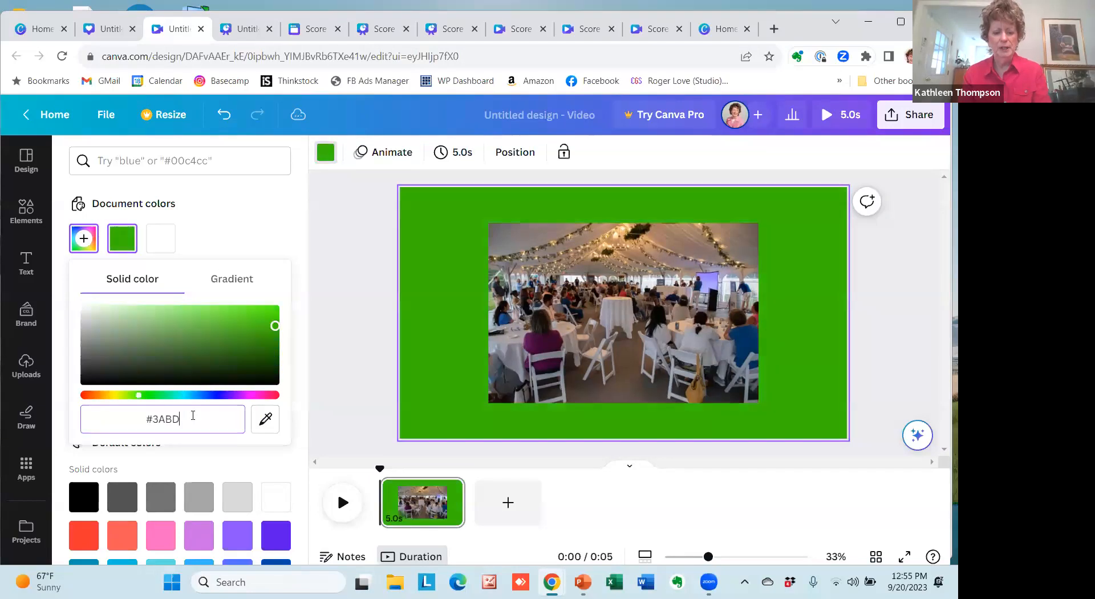
type("56")
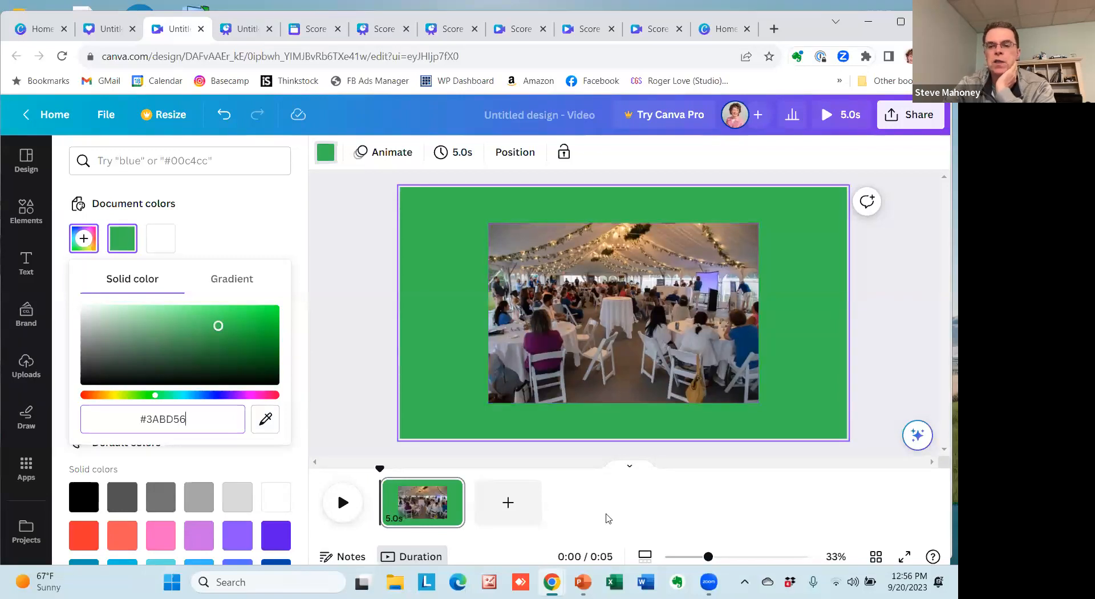
Switch to PowerPoint, create a new presentation and add a slide with the Blank layout.
mouse_move(583, 582)
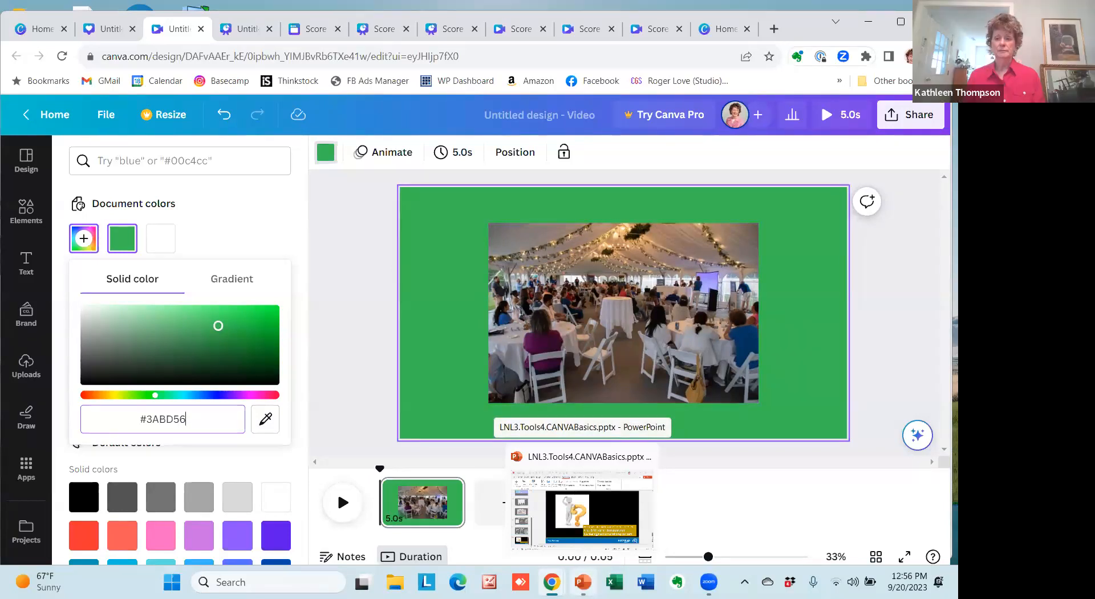
left_click(583, 582)
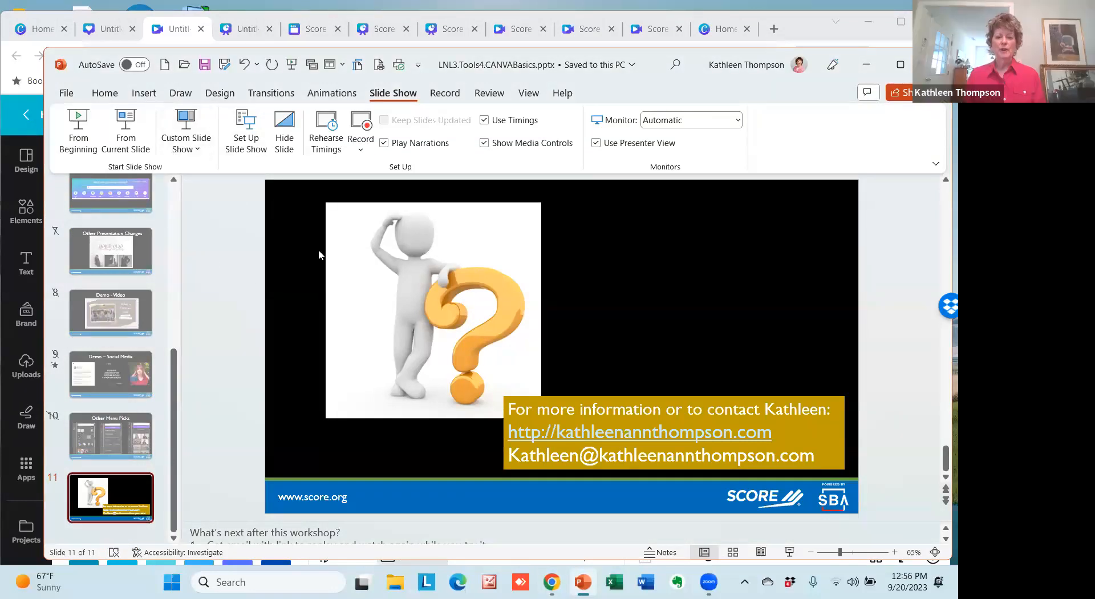
left_click(104, 95)
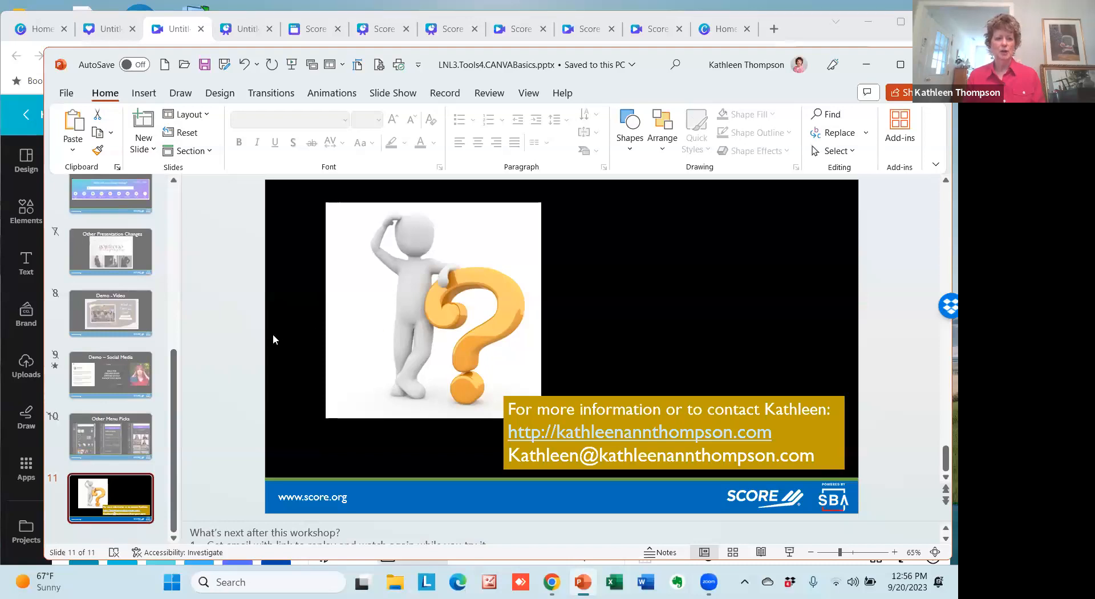
left_click(164, 65)
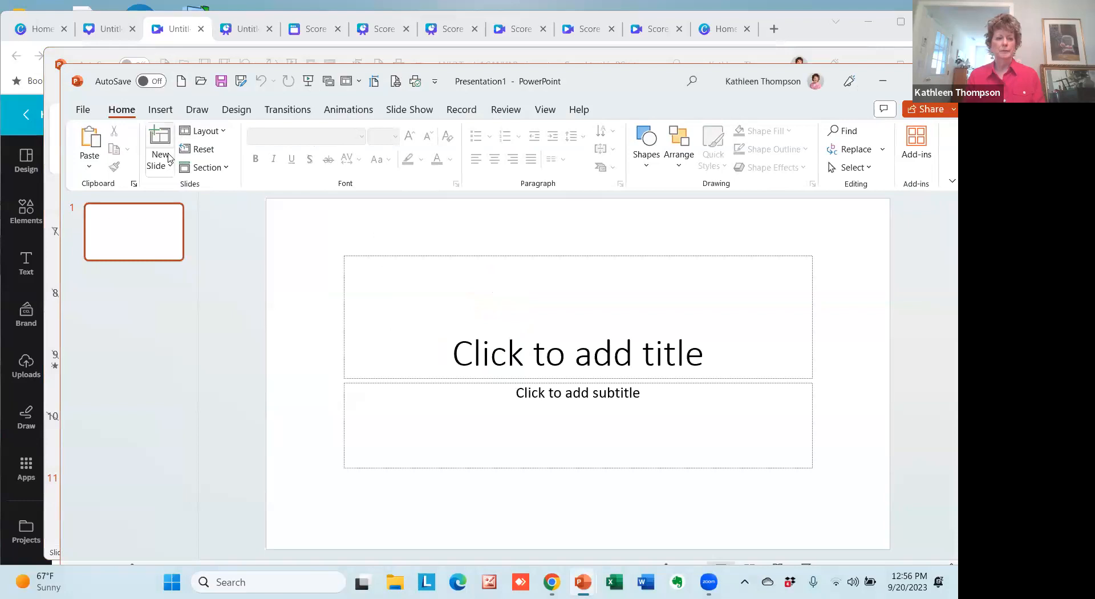
left_click(169, 172)
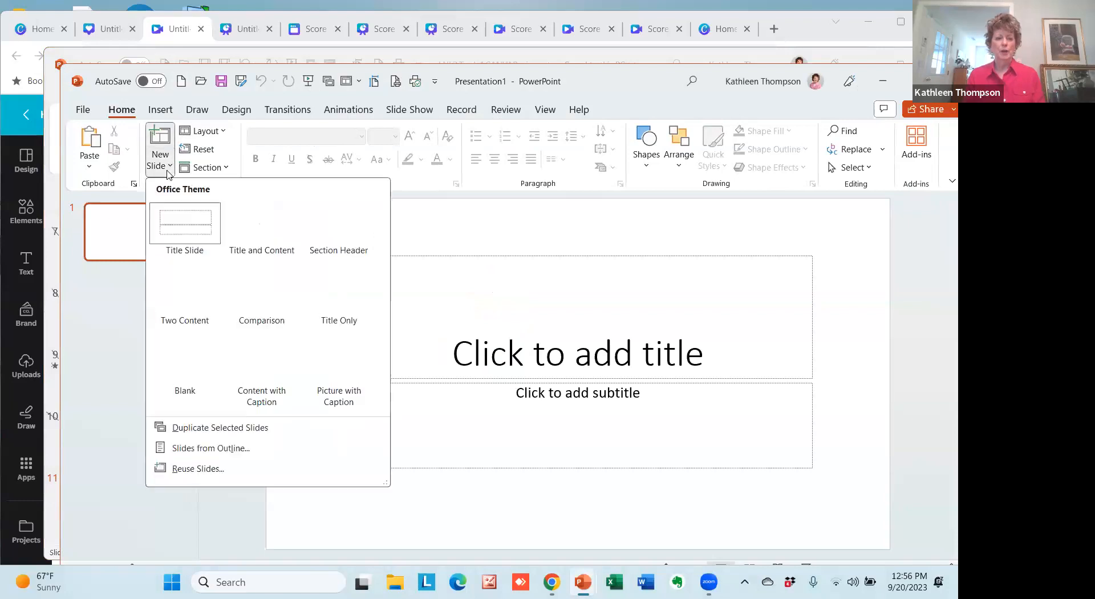
left_click(184, 366)
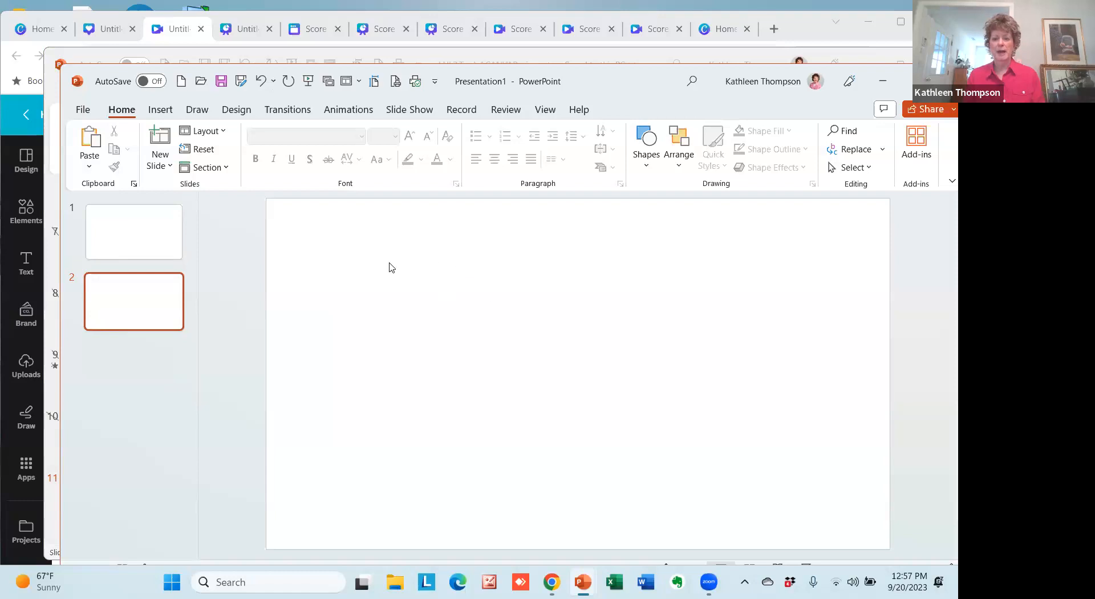
Insert the picture BirthdayClub_20191122.jpg from this device onto the blank slide 2.
left_click(161, 112)
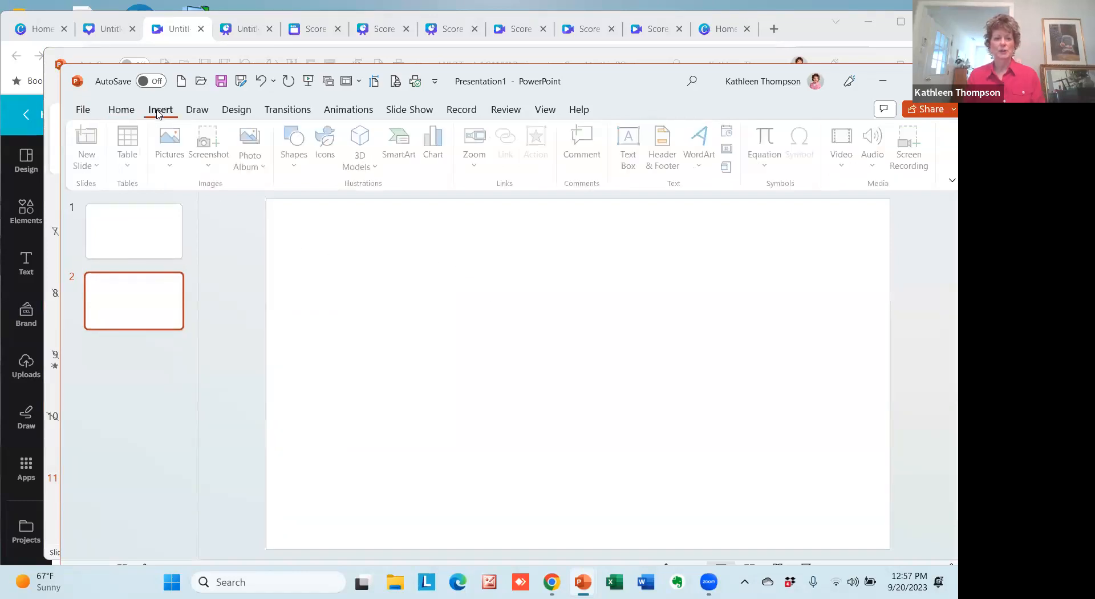
left_click(174, 162)
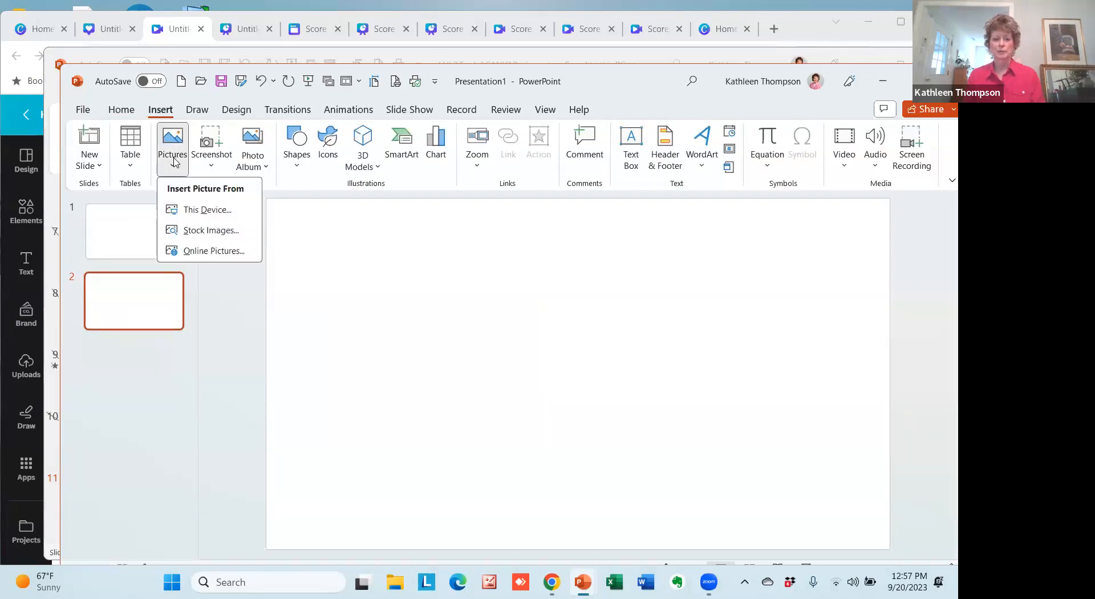
left_click(213, 215)
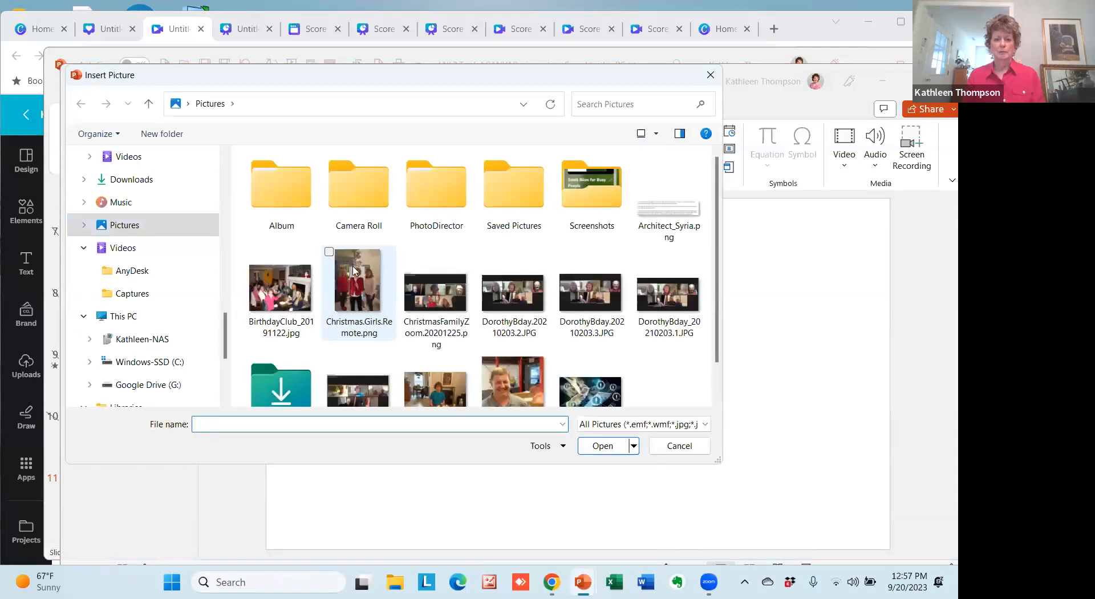
left_click(279, 293)
left_click(611, 446)
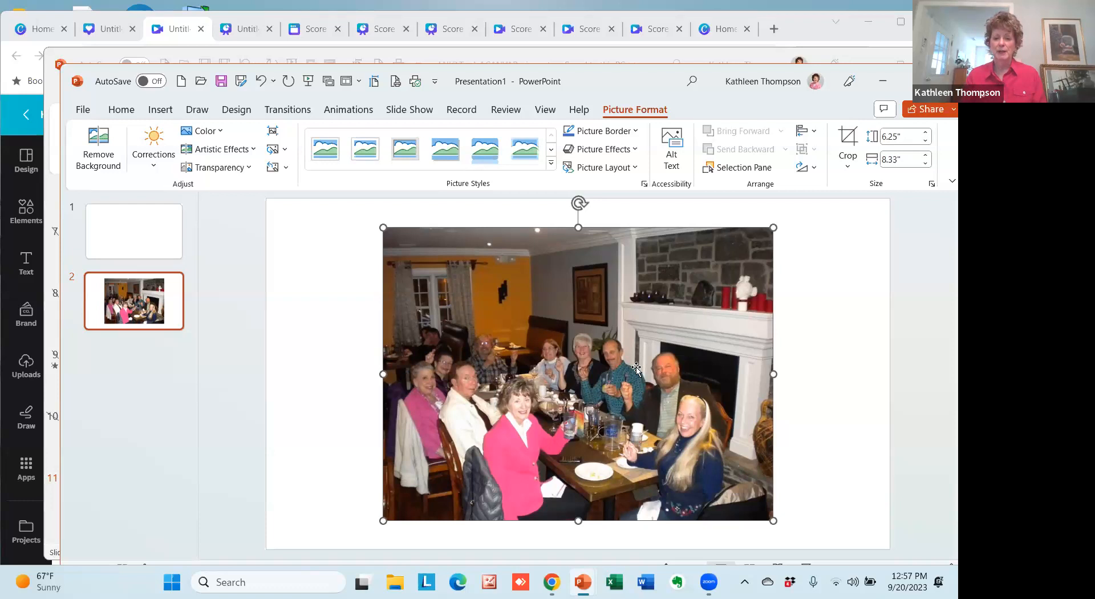
left_click(333, 380)
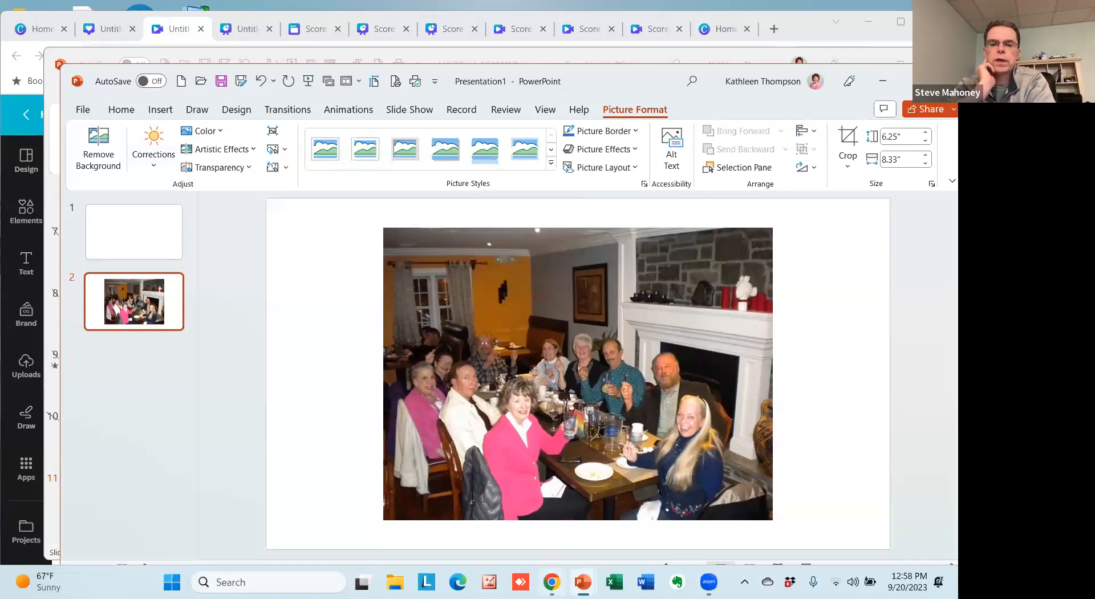
Switch back to the Canva video design and add a default heading, subheading and body text to the page.
left_click(558, 573)
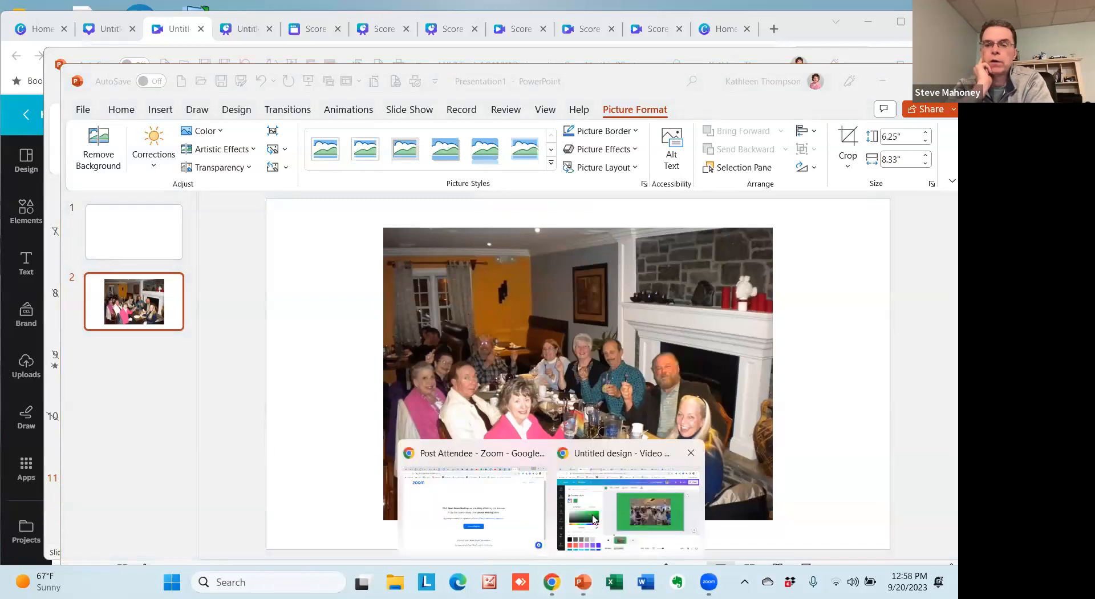
left_click(611, 515)
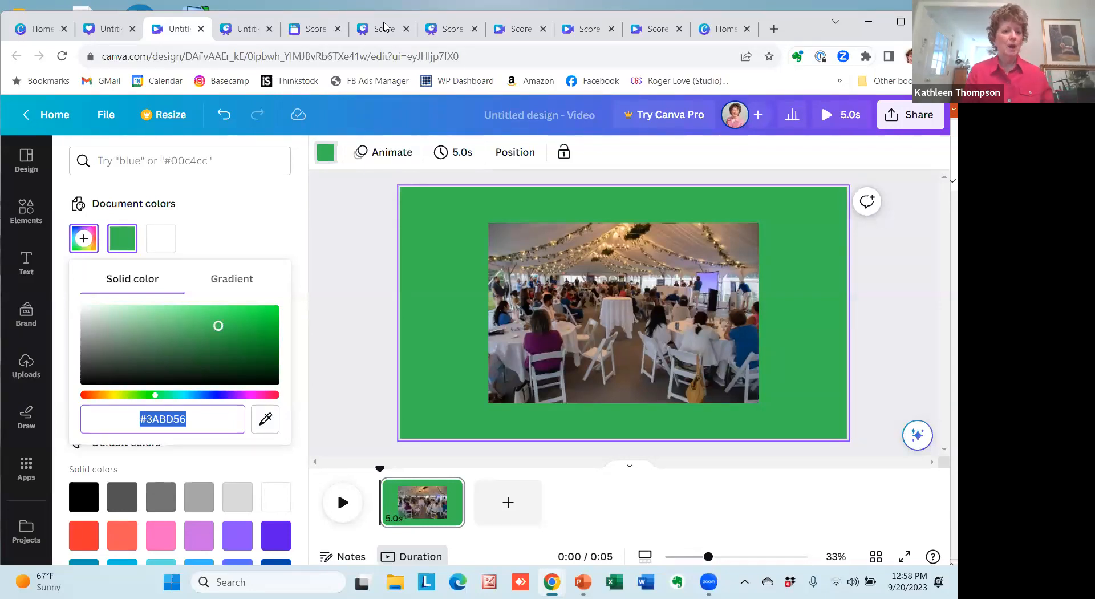
left_click(25, 263)
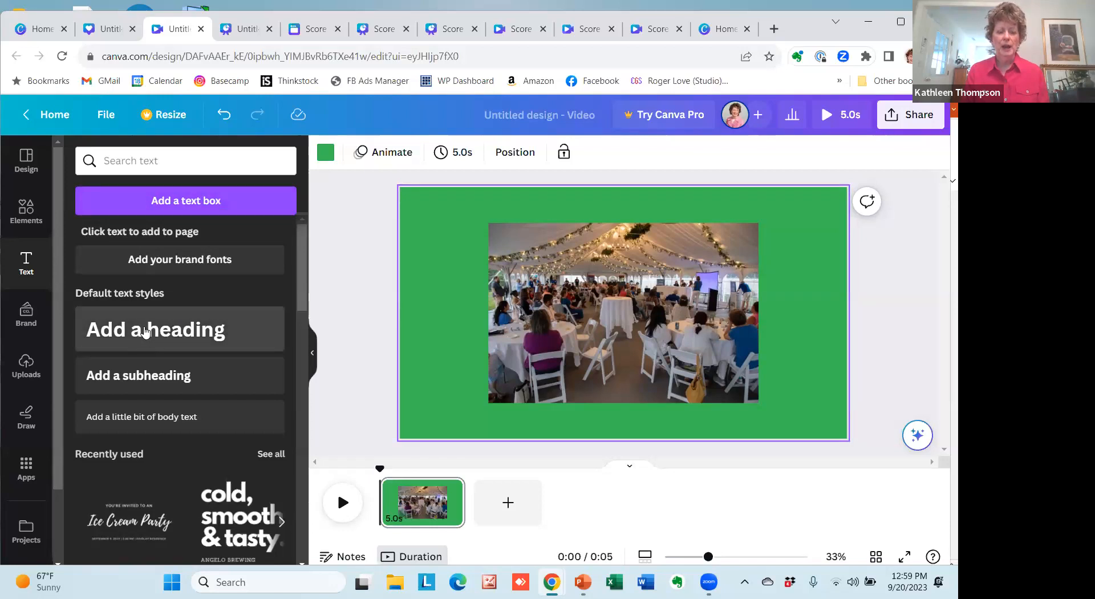
left_click(184, 334)
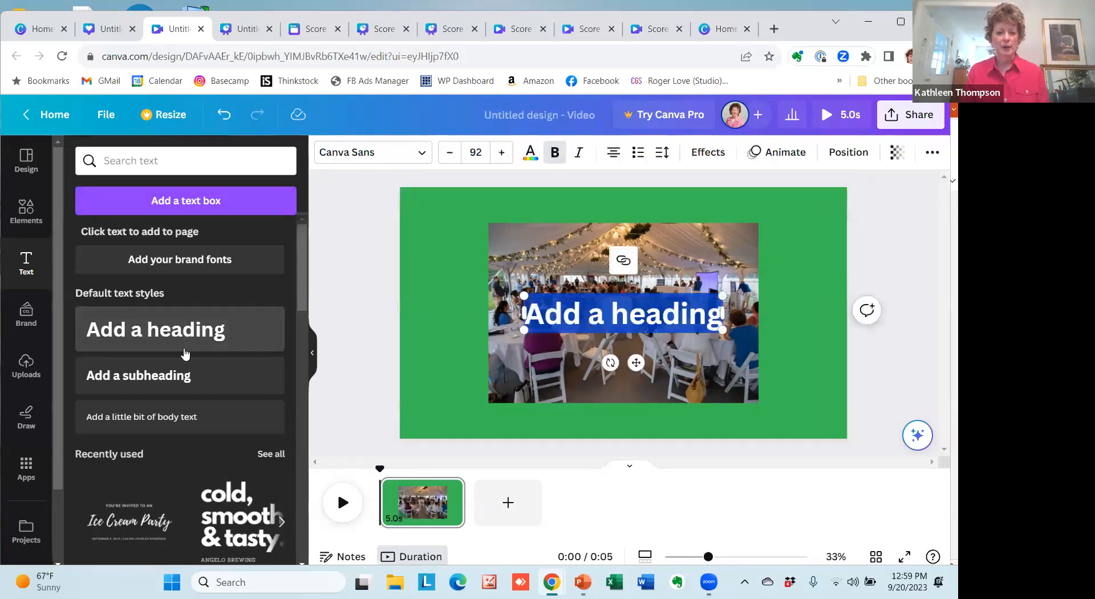
left_click(168, 380)
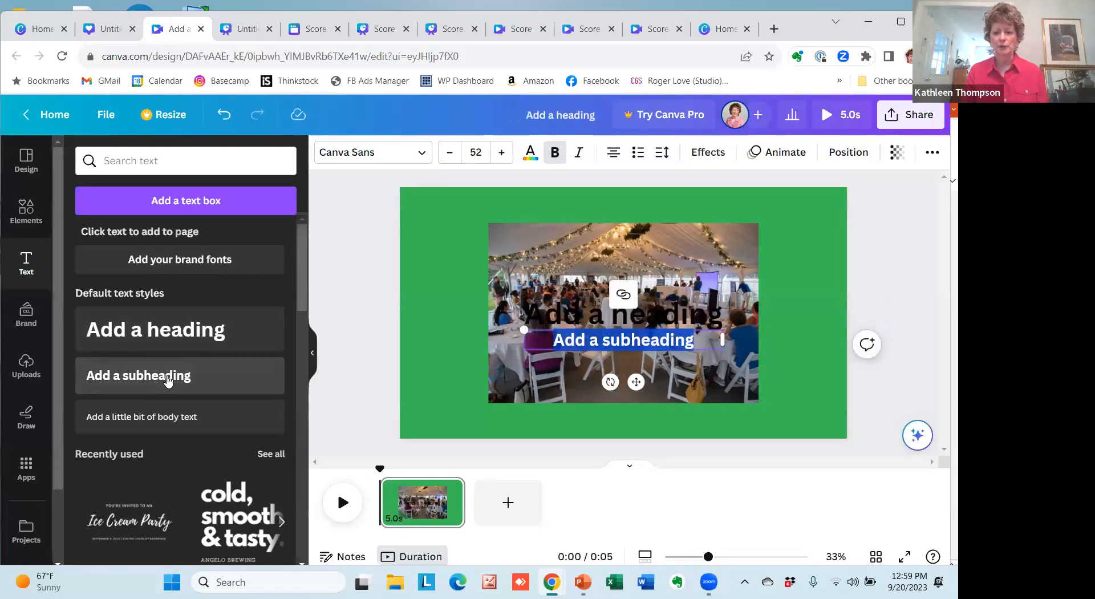
left_click(151, 419)
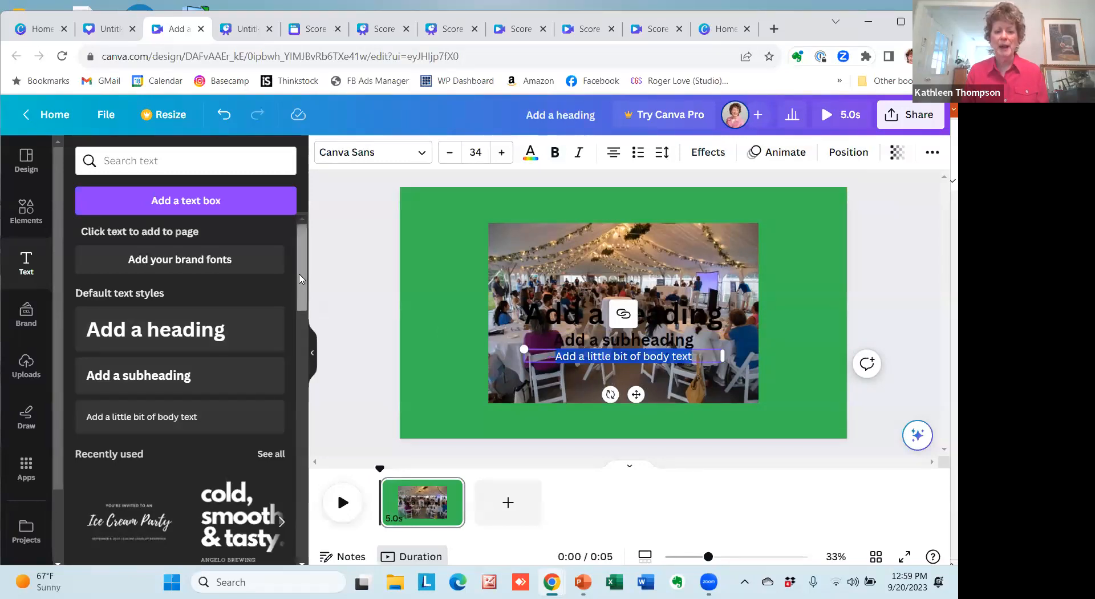
Browse the font combinations in the text library and the further content categories of the editor.
left_click_drag(301, 278, 308, 351)
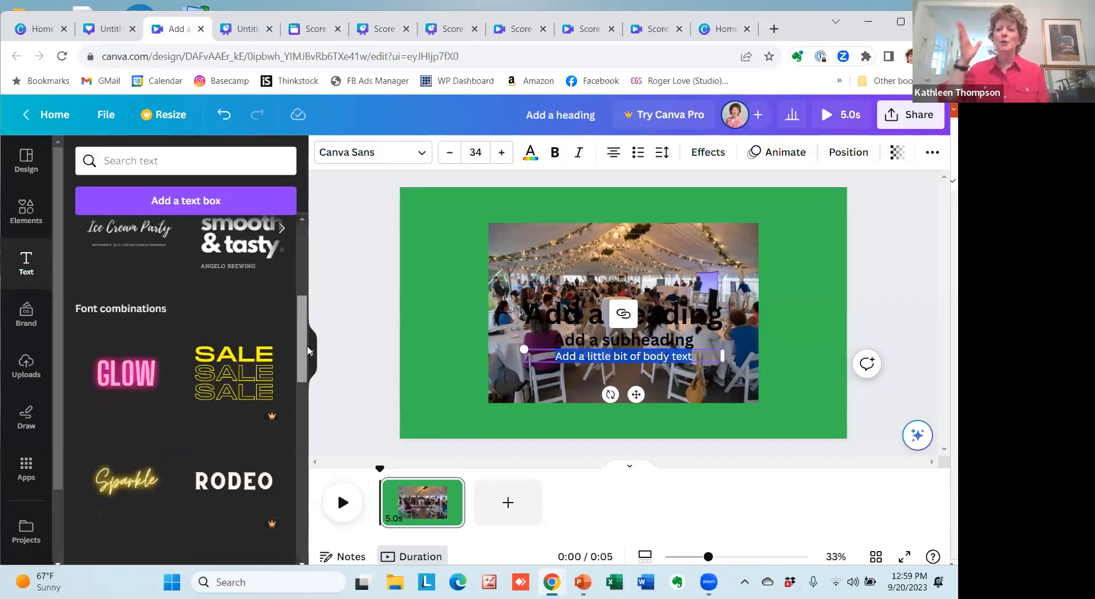
left_click_drag(308, 350, 304, 332)
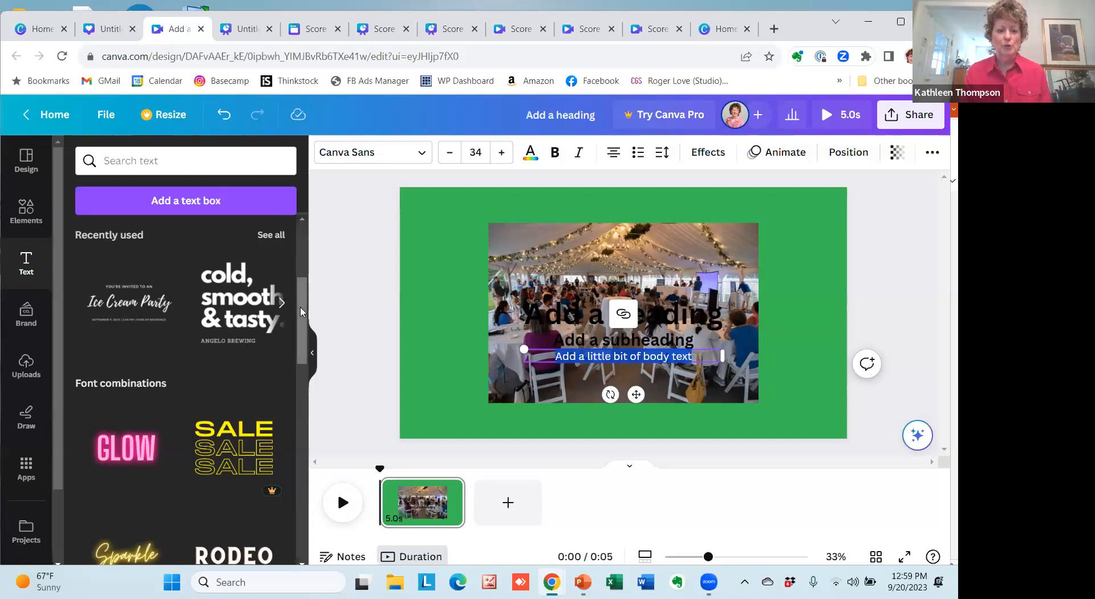
left_click_drag(303, 314, 307, 413)
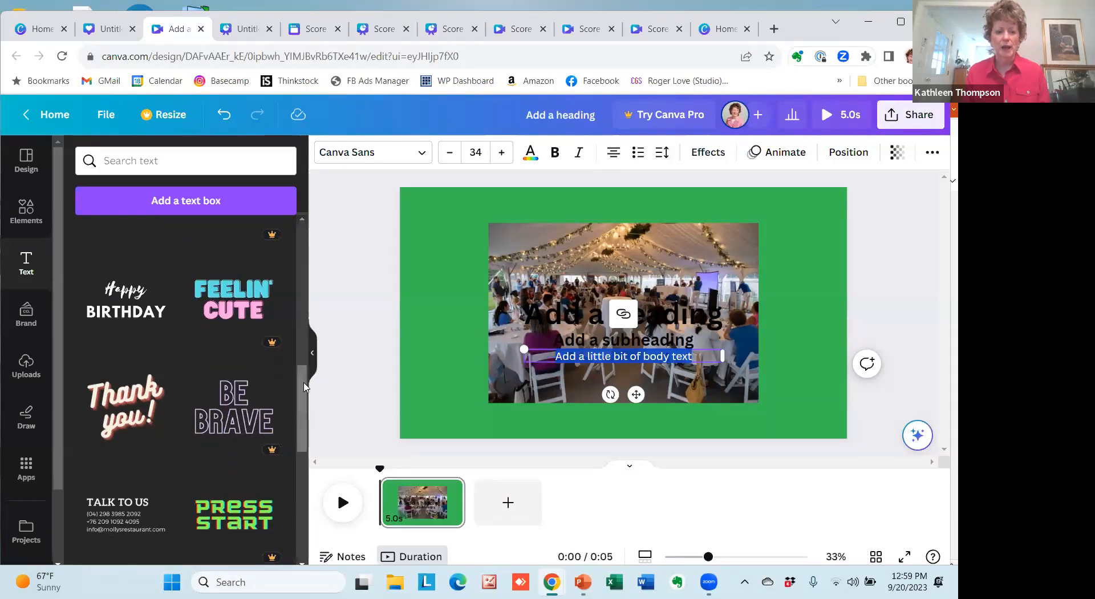
left_click_drag(304, 406, 306, 452)
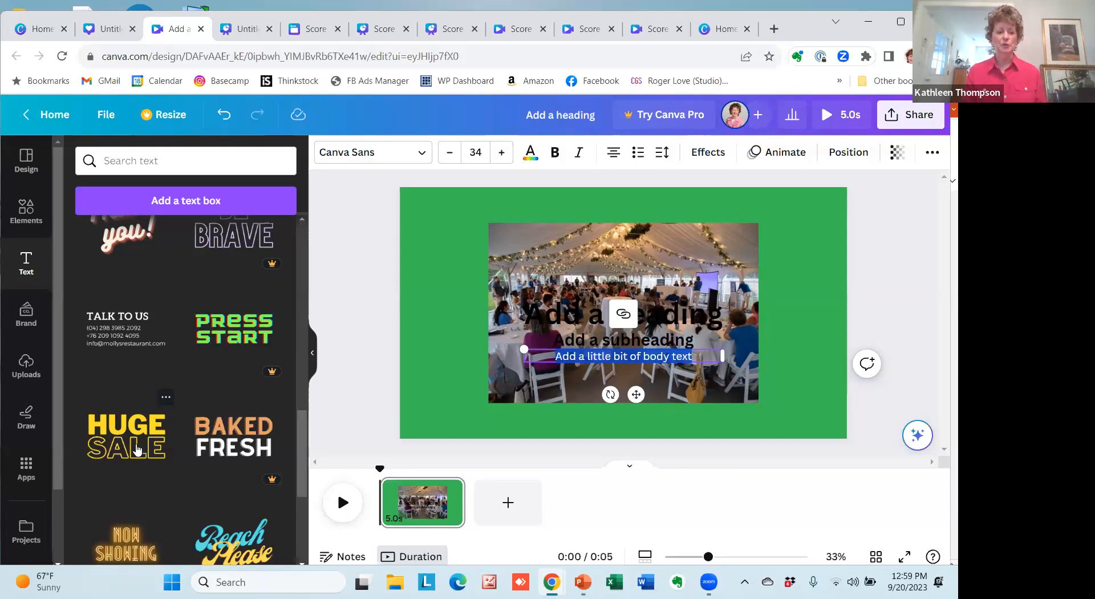
scroll(57, 425, "down", 1)
scroll(57, 424, "down", 3)
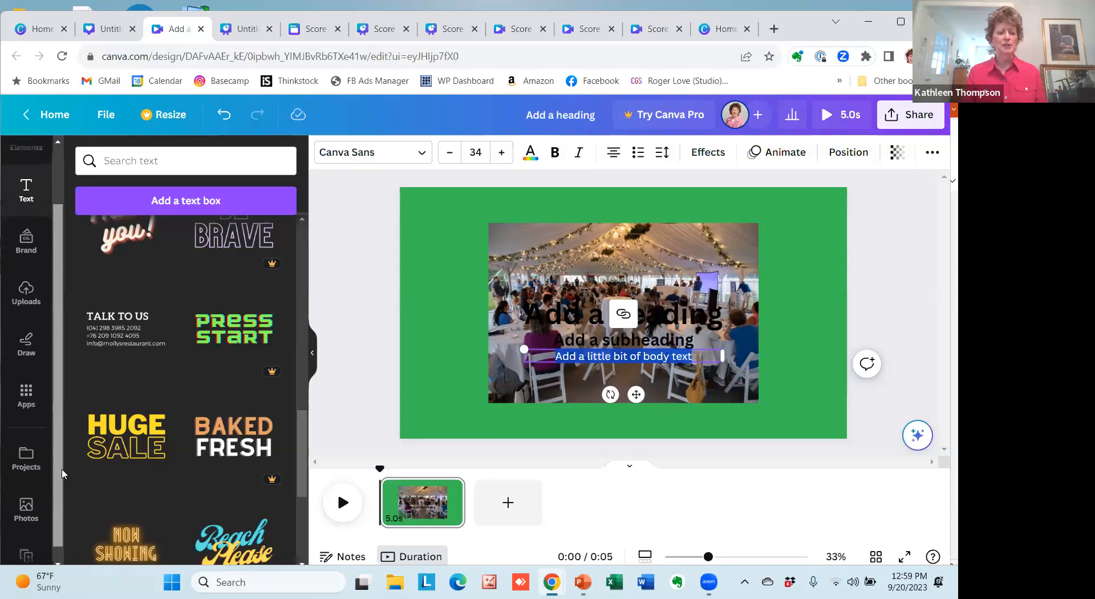